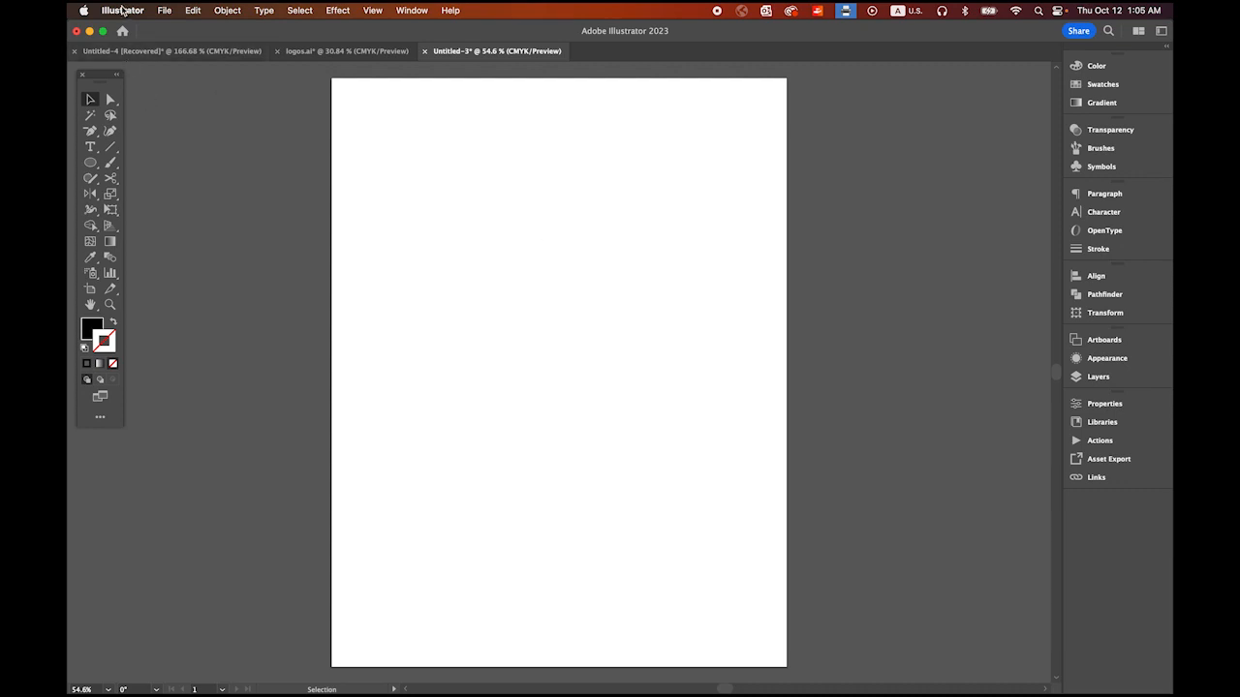
Step: Set the general measurement units to Points in the Units preferences
{"action": "left_click", "coordinate": [123, 11]}
{"action": "mouse_move", "coordinate": [134, 55]}
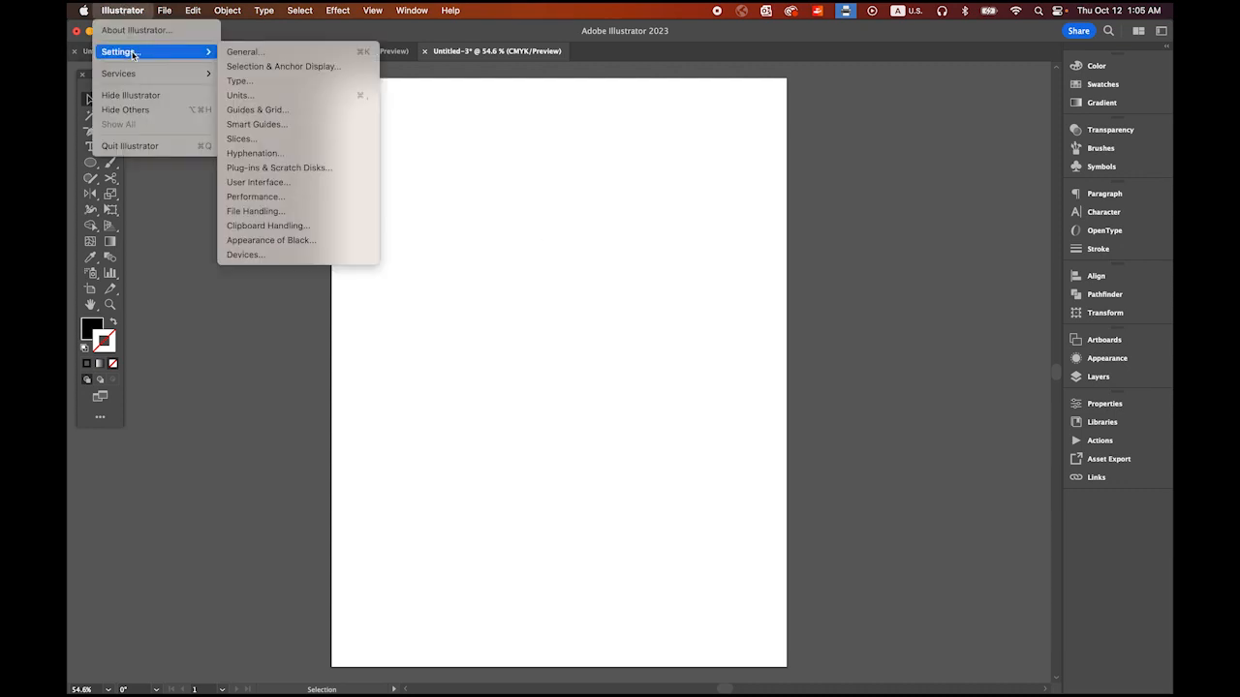
{"action": "left_click", "coordinate": [261, 95]}
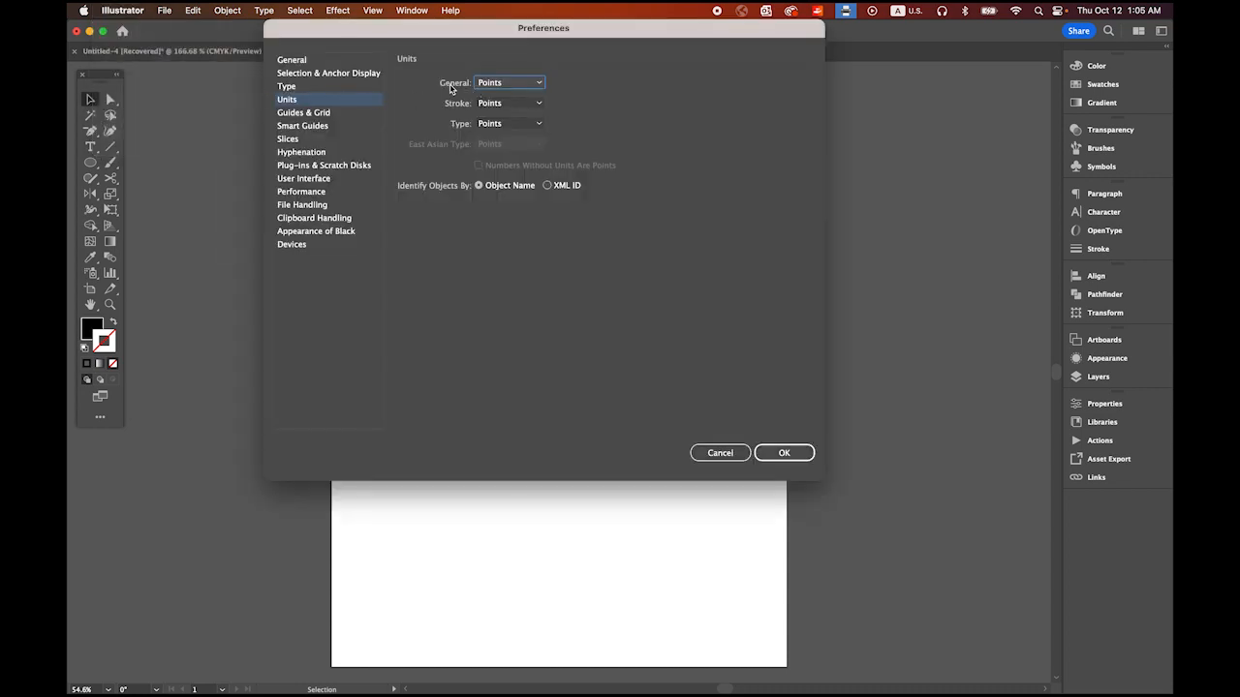
{"action": "left_click", "coordinate": [528, 86]}
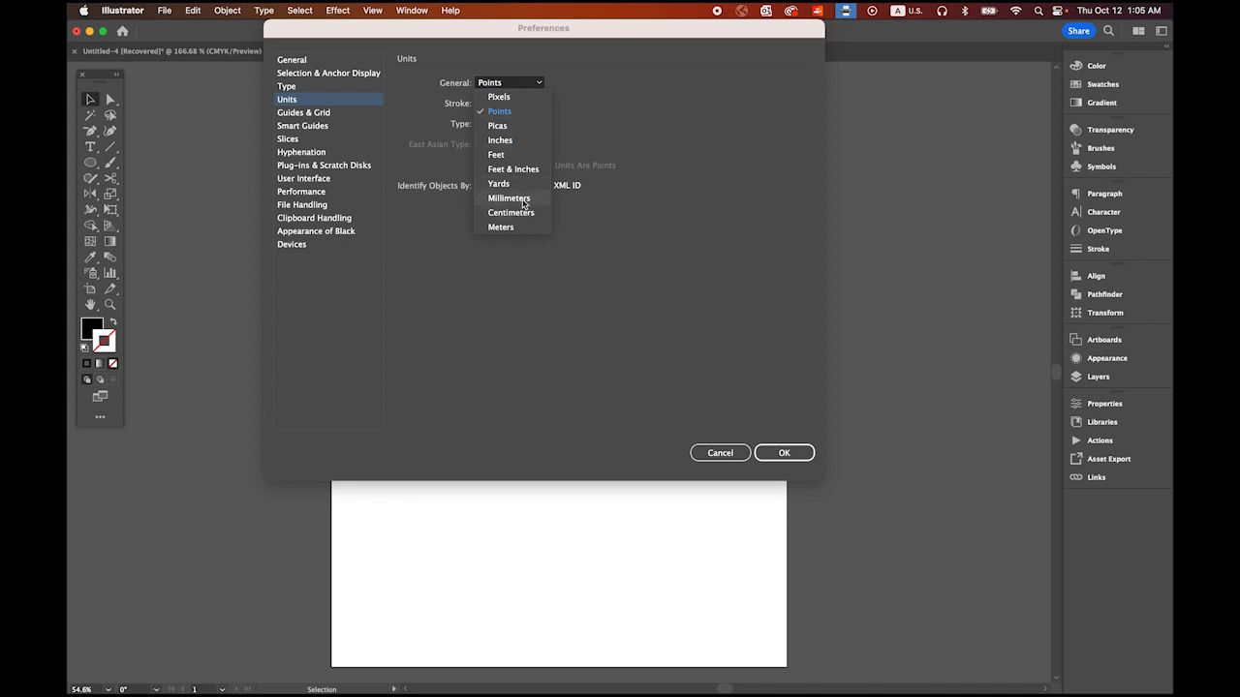
{"action": "left_click", "coordinate": [521, 113]}
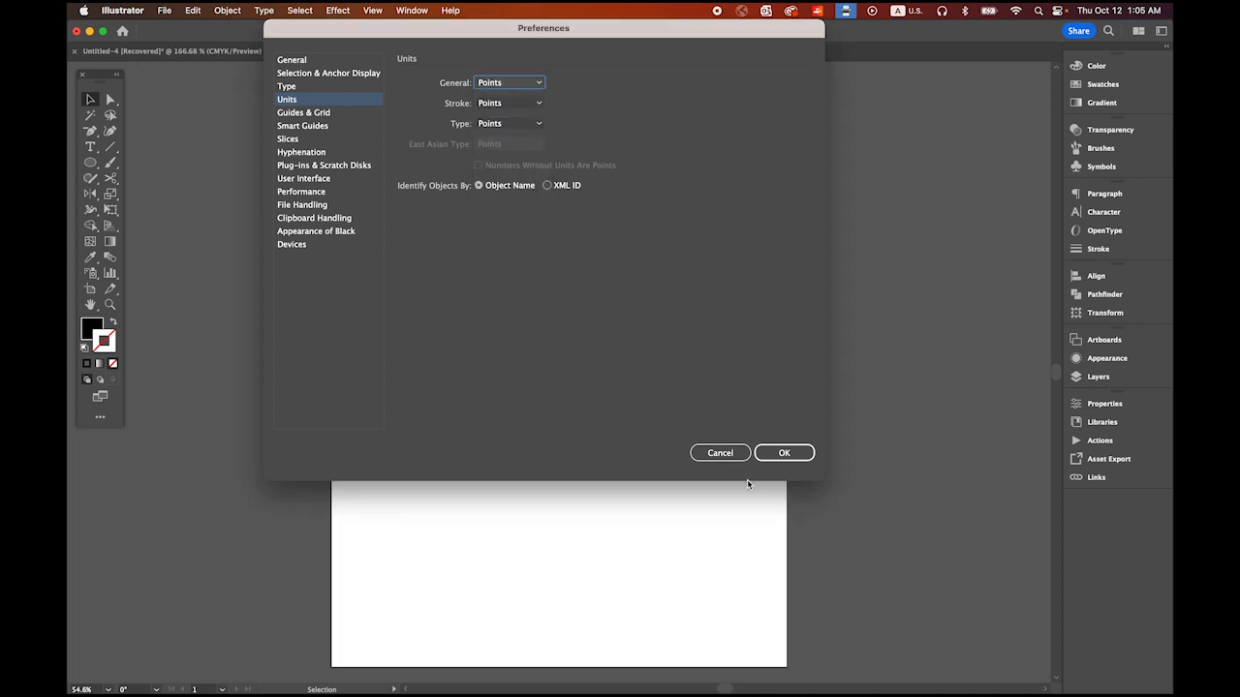
{"action": "left_click", "coordinate": [783, 452]}
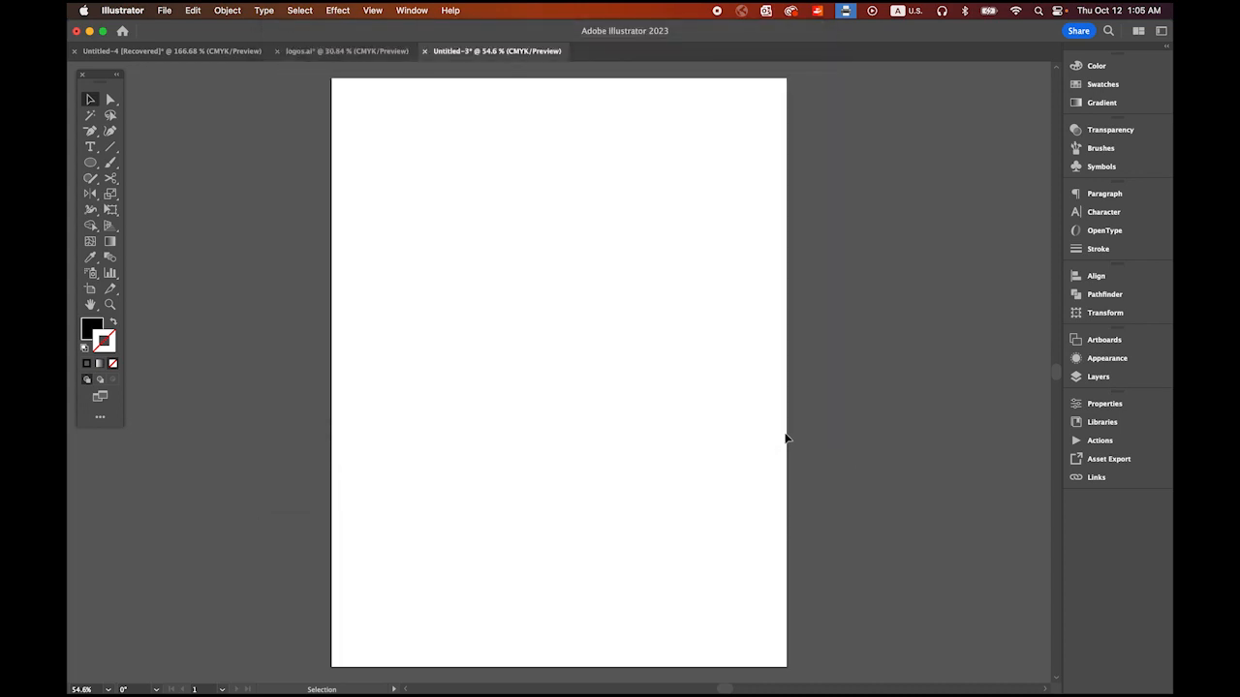
Step: Add the point text "AH" in the upper part of the artboard
{"action": "left_click", "coordinate": [90, 146]}
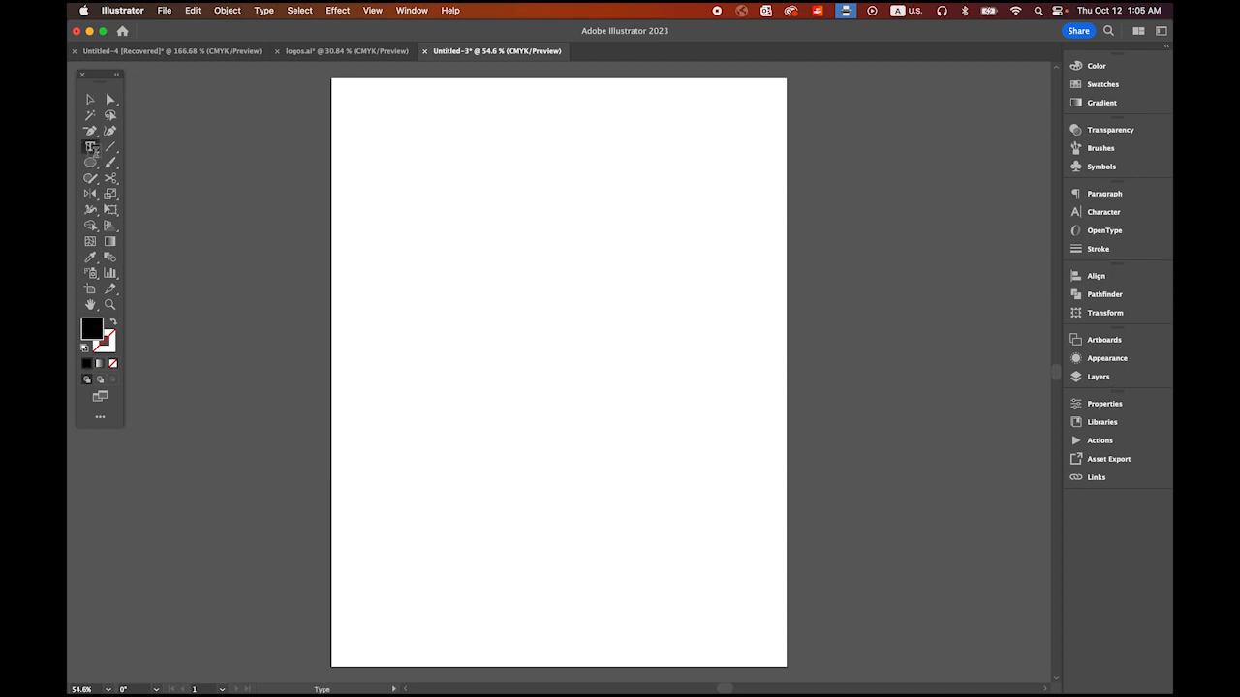
{"action": "left_click", "coordinate": [457, 200]}
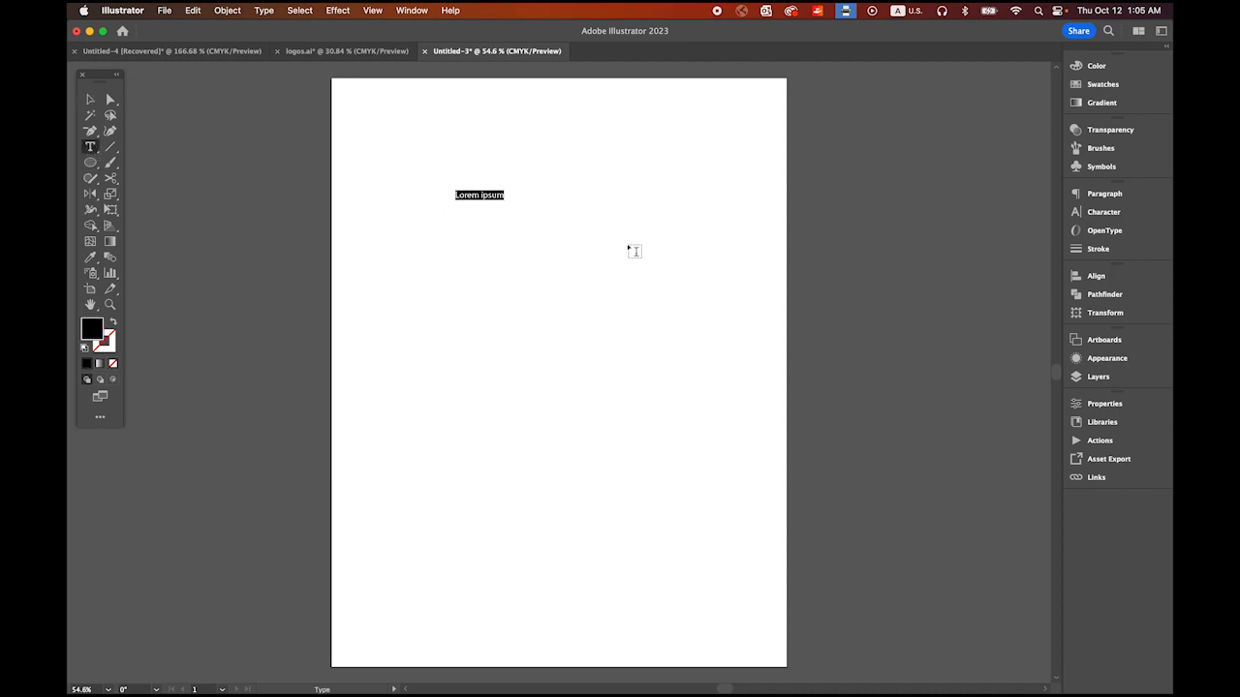
{"action": "type", "text": "AH"}
{"action": "left_click", "coordinate": [90, 99]}
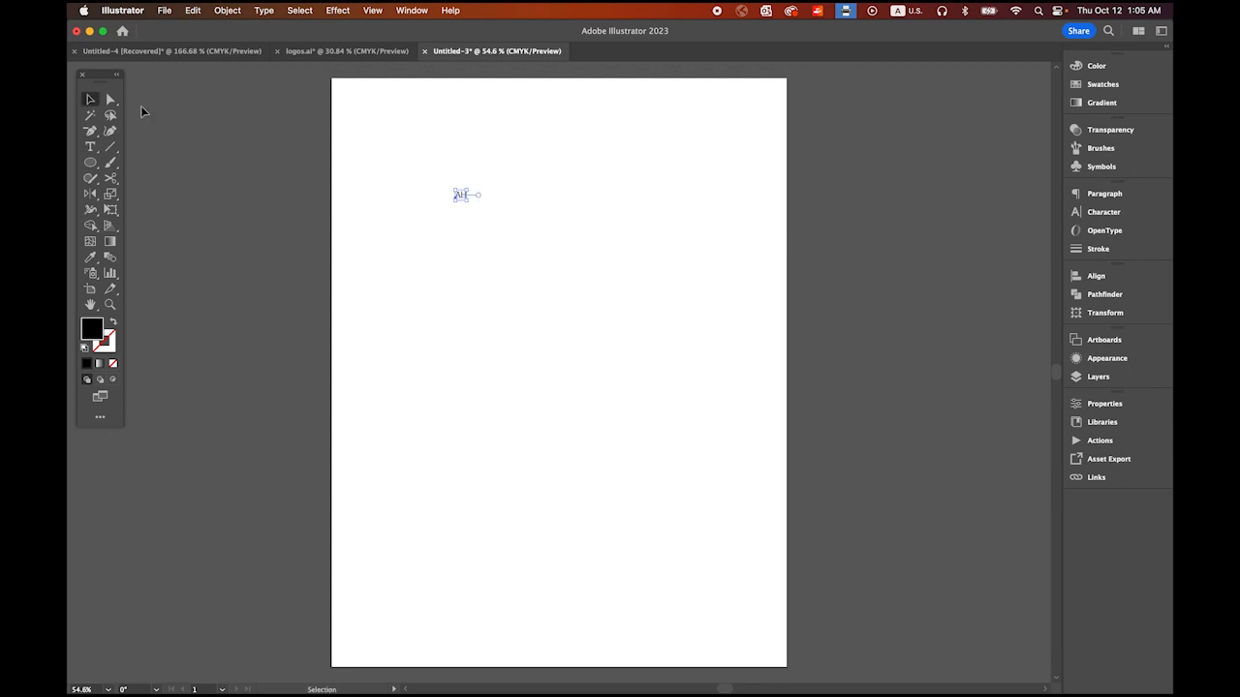
Step: Format the AH text as Times New Roman at 180 pt and move it slightly down the artboard
{"action": "left_click", "coordinate": [1103, 213]}
{"action": "left_click", "coordinate": [1051, 210]}
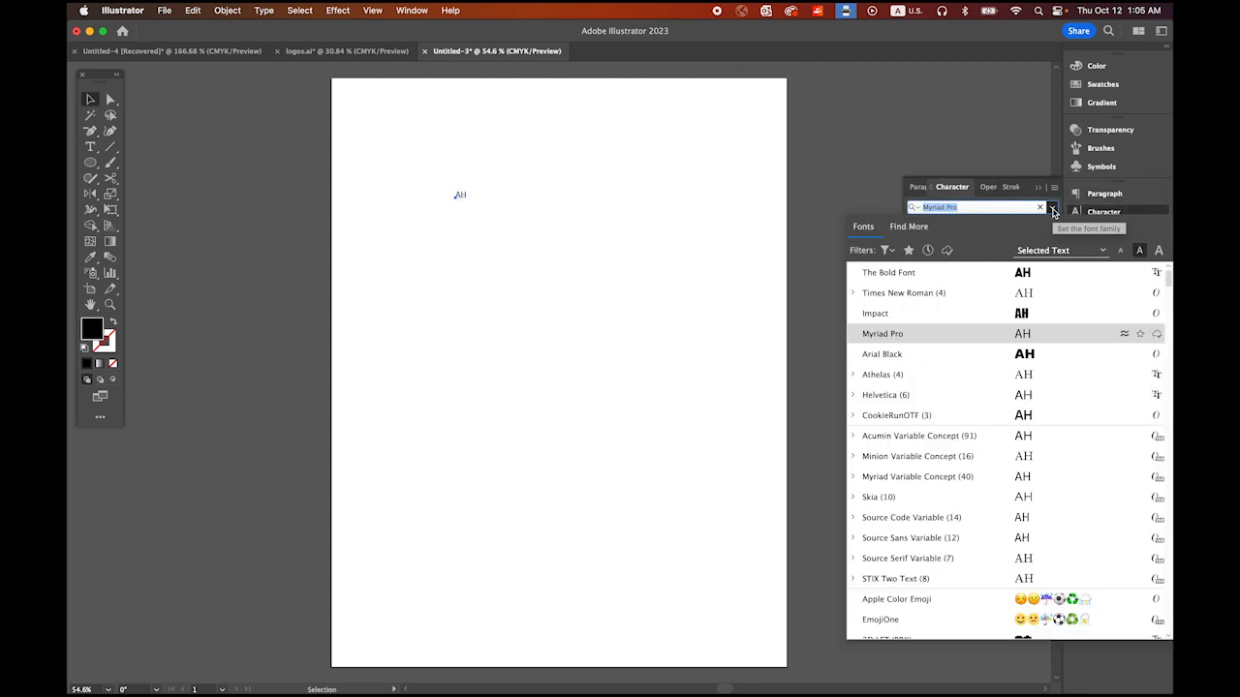
{"action": "left_click", "coordinate": [929, 293]}
{"action": "left_click", "coordinate": [910, 242]}
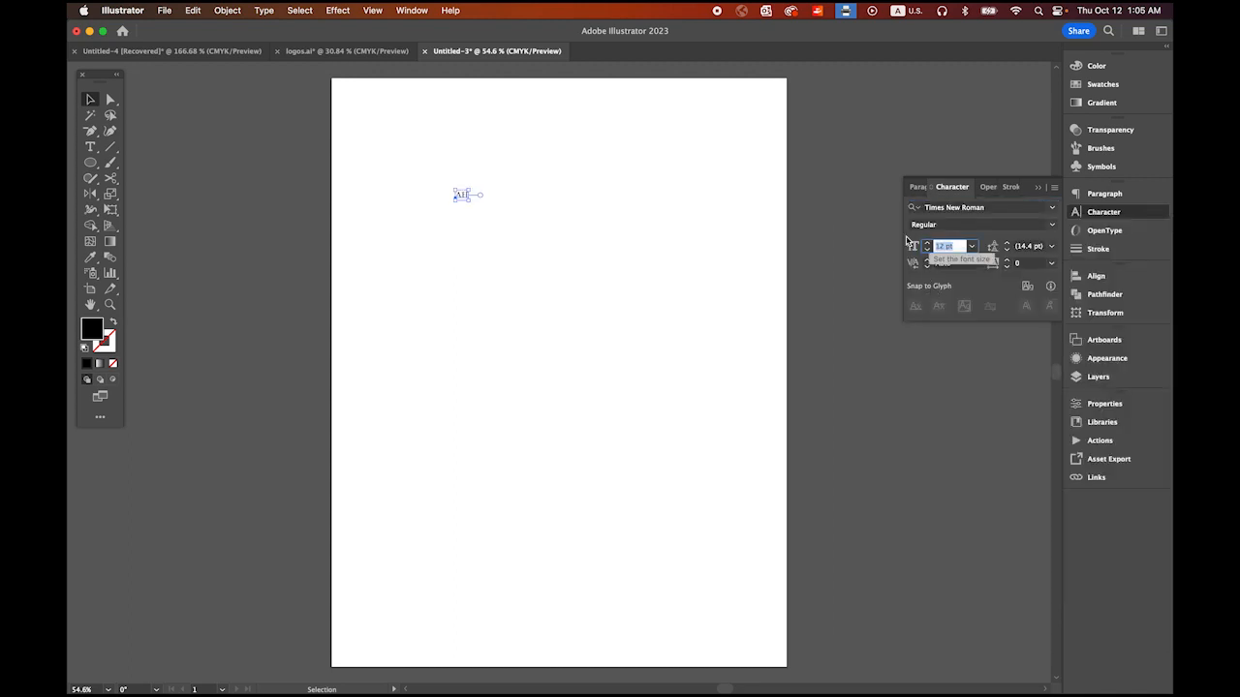
{"action": "type", "text": "180"}
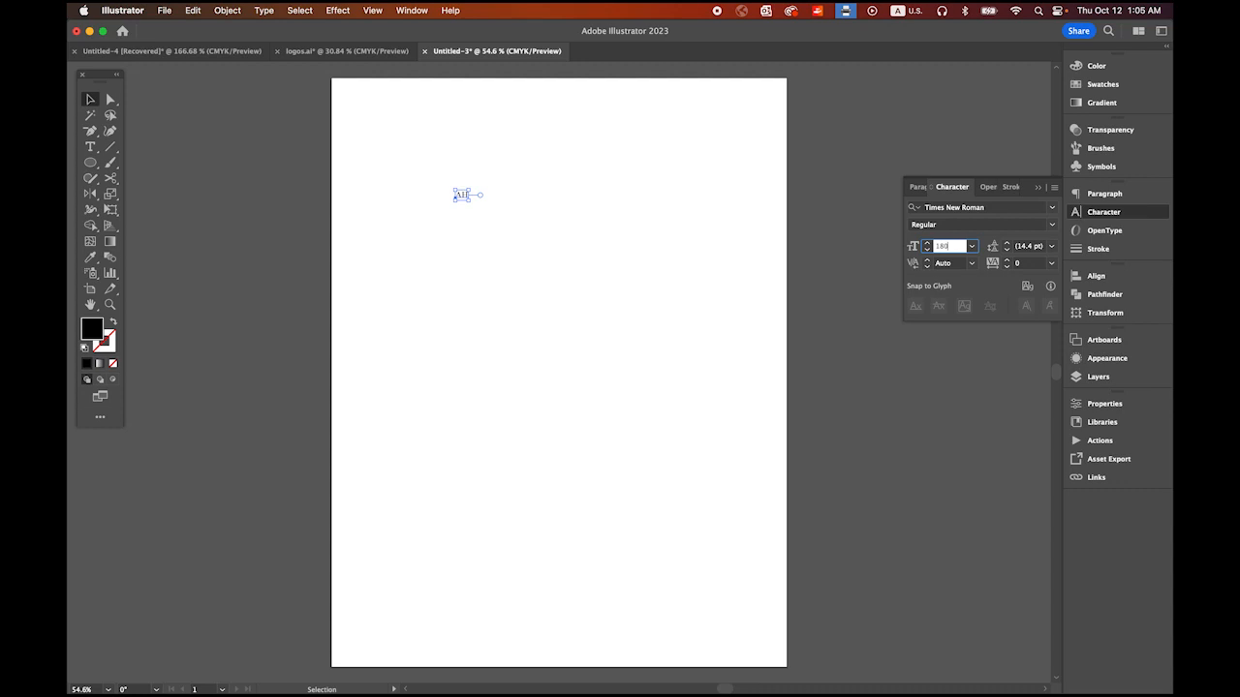
{"action": "key", "text": "Return"}
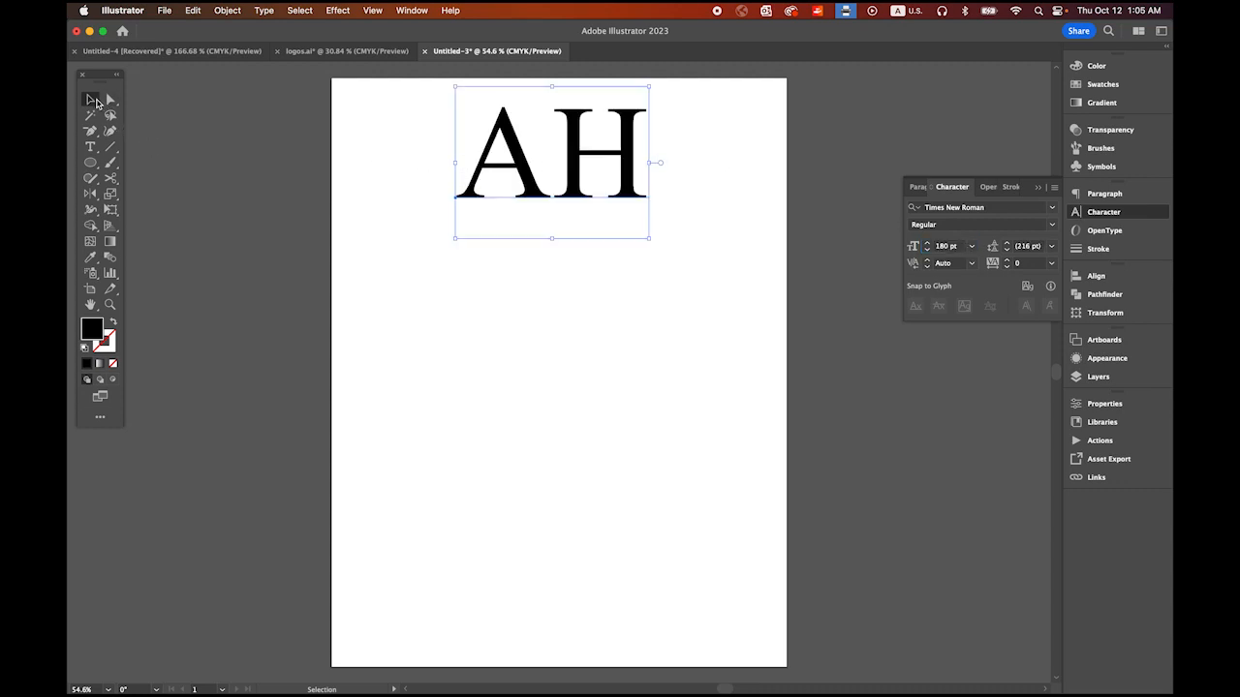
{"action": "left_click_drag", "start_coordinate": [536, 189], "coordinate": [536, 228]}
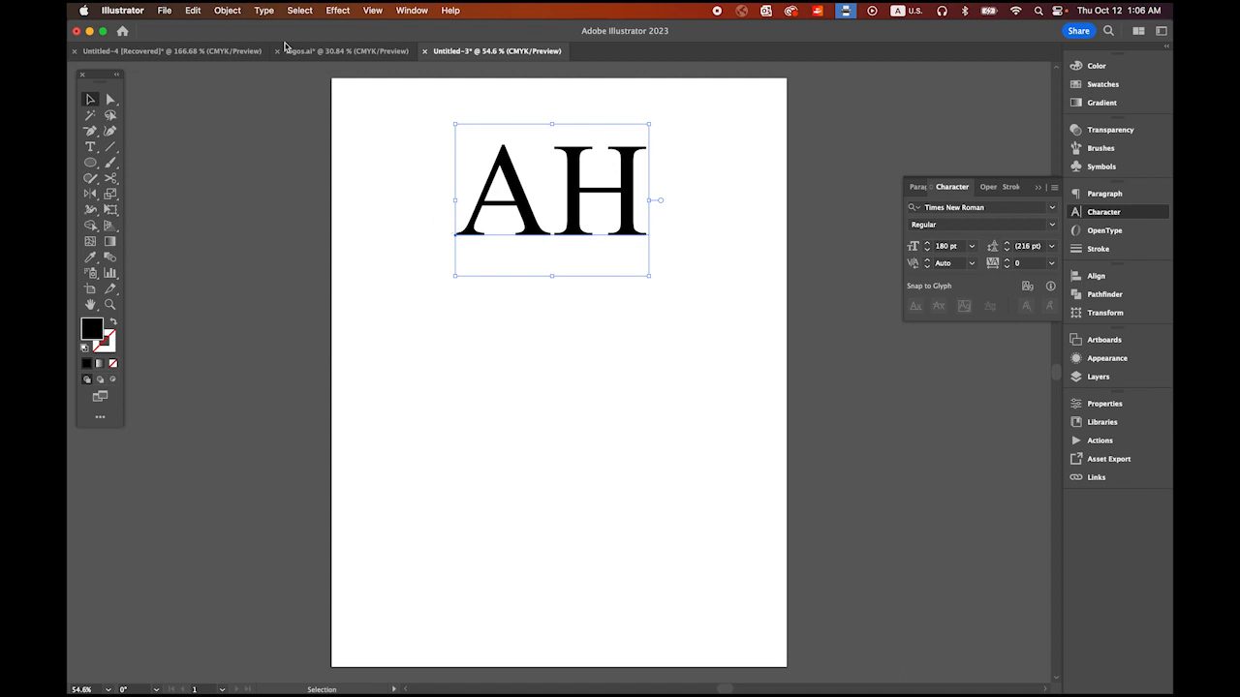
Step: Convert the AH text to outlines and ungroup it into separate letter shapes
{"action": "left_click", "coordinate": [262, 10]}
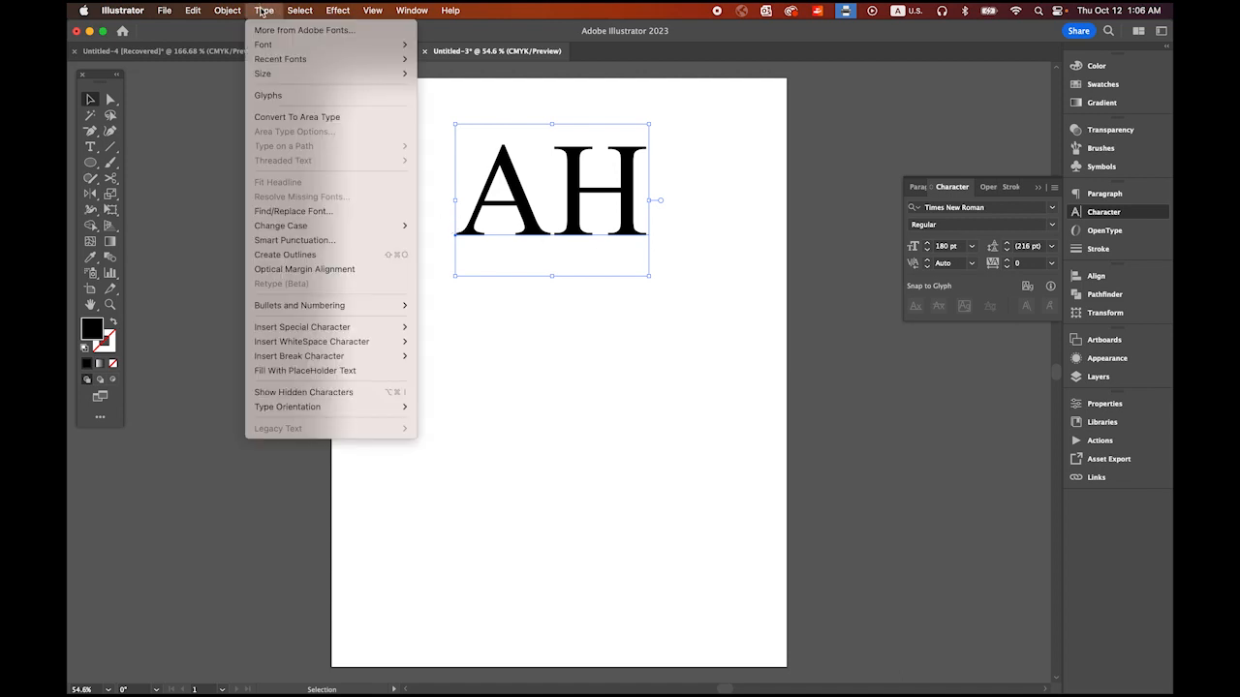
{"action": "left_click", "coordinate": [334, 255]}
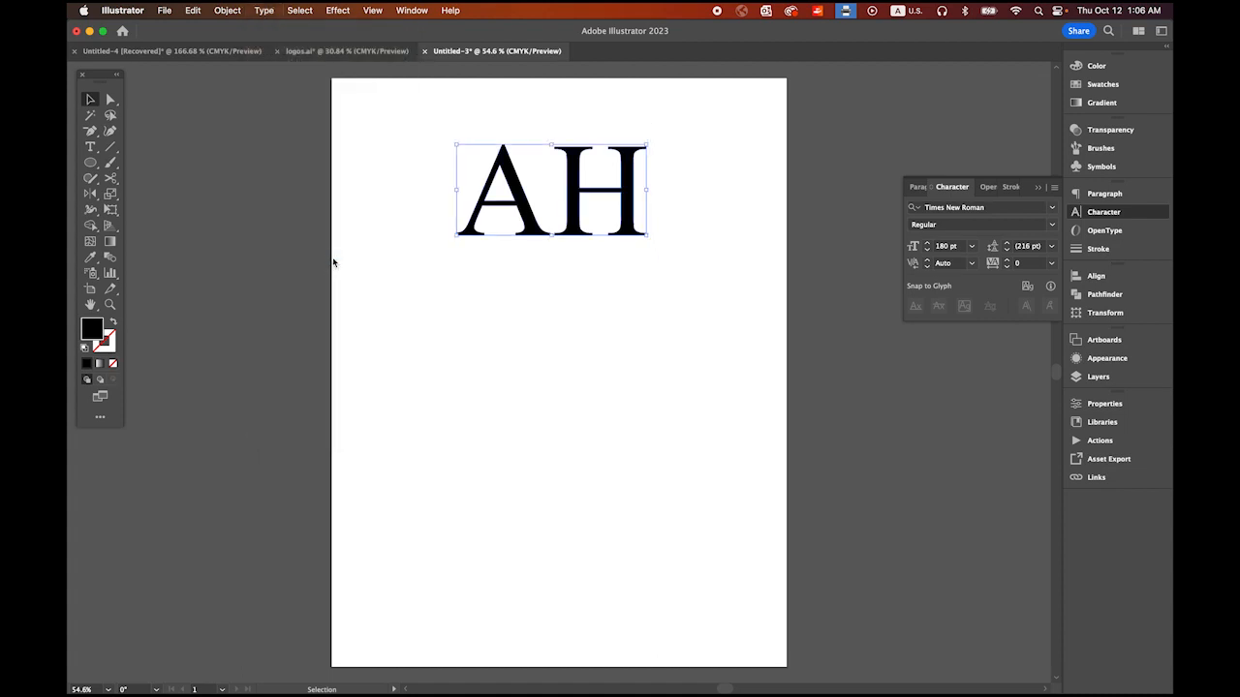
{"action": "left_click", "coordinate": [227, 11]}
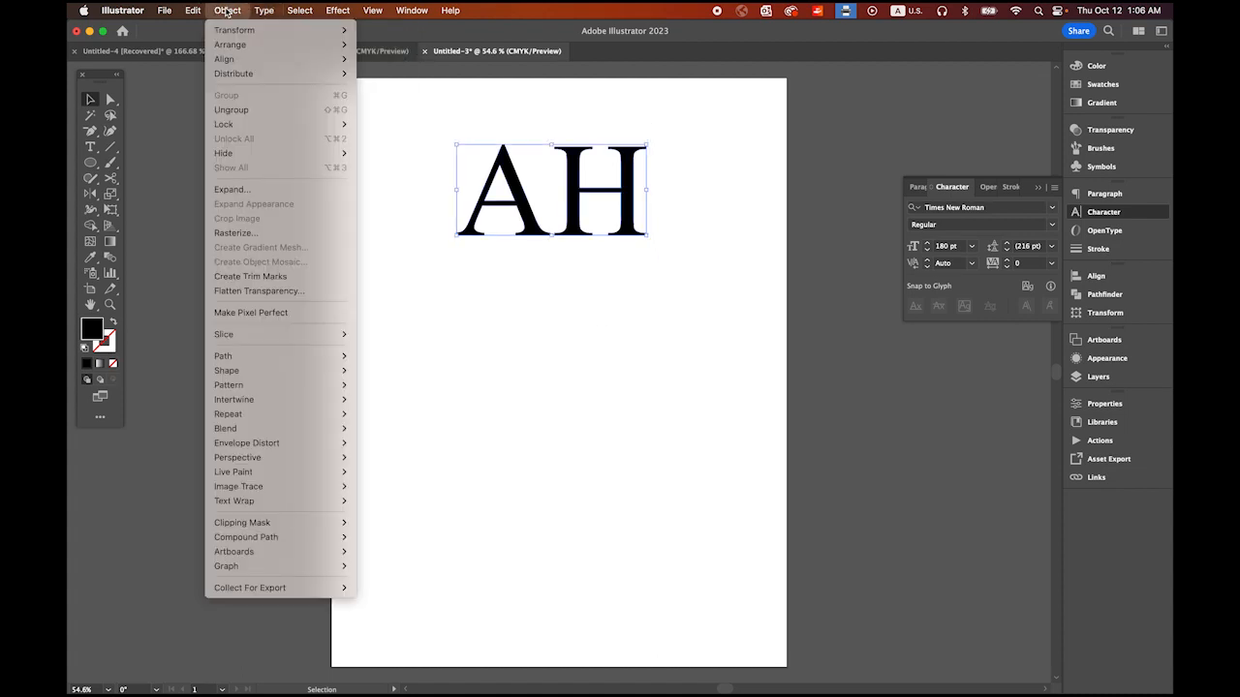
{"action": "left_click", "coordinate": [248, 110]}
{"action": "left_click", "coordinate": [364, 227]}
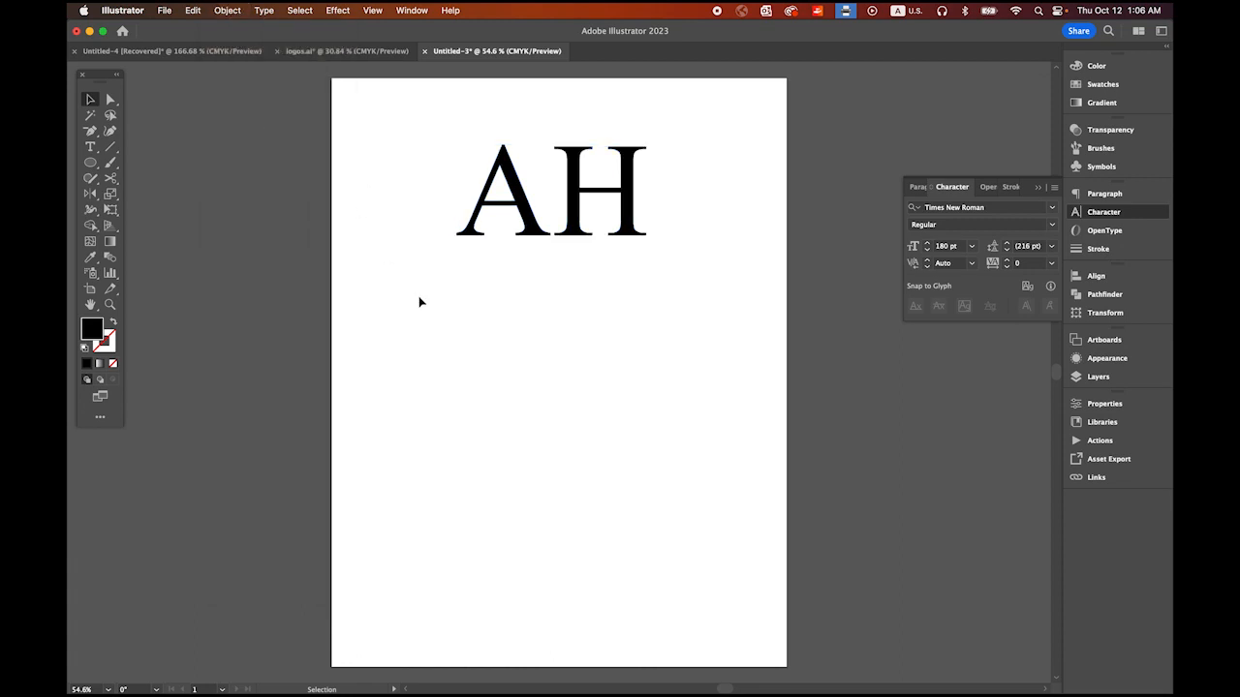
{"action": "left_click", "coordinate": [521, 185]}
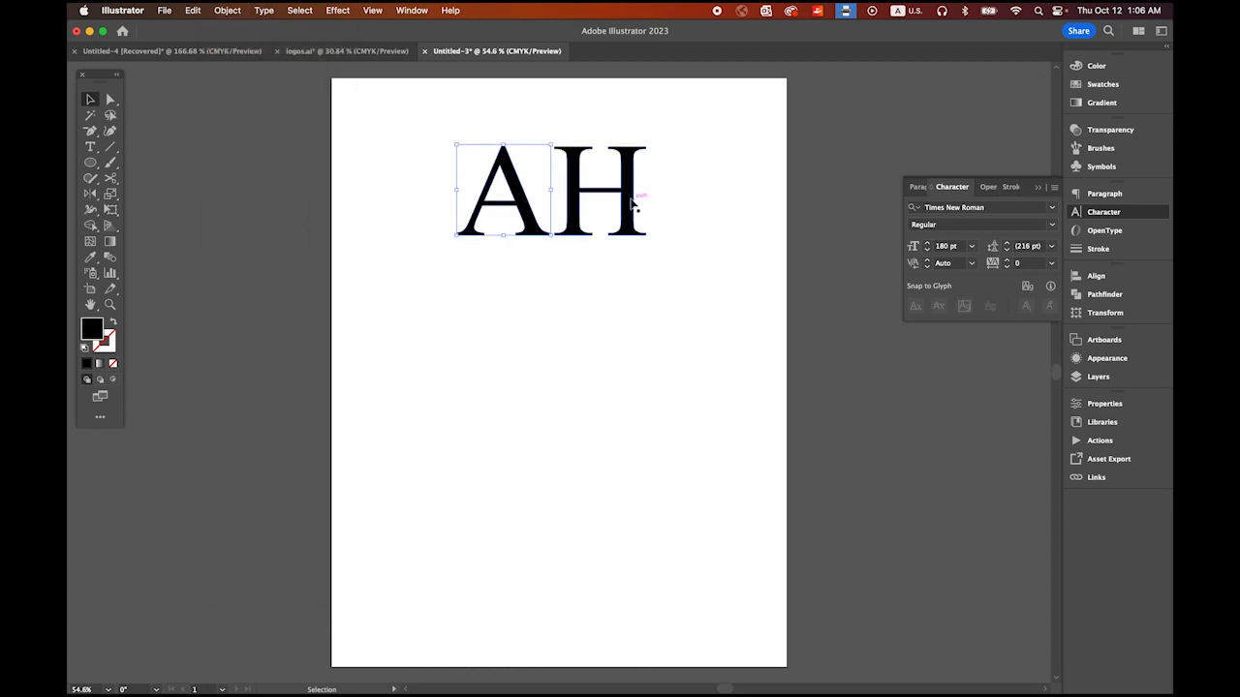
{"action": "left_click", "coordinate": [631, 198]}
{"action": "left_click", "coordinate": [692, 216]}
Step: Move the A horizontally toward the H until their bottom serifs overlap
{"action": "key", "text": "super+space"}
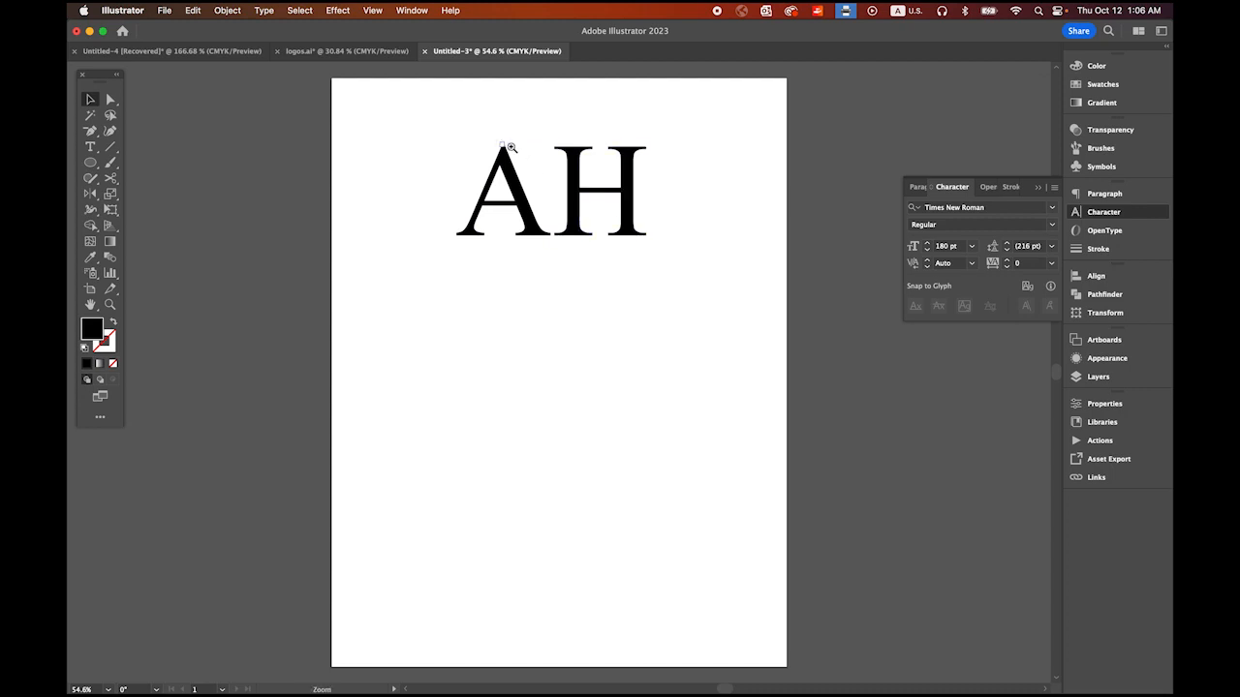
{"action": "left_click_drag", "start_coordinate": [507, 145], "coordinate": [572, 252]}
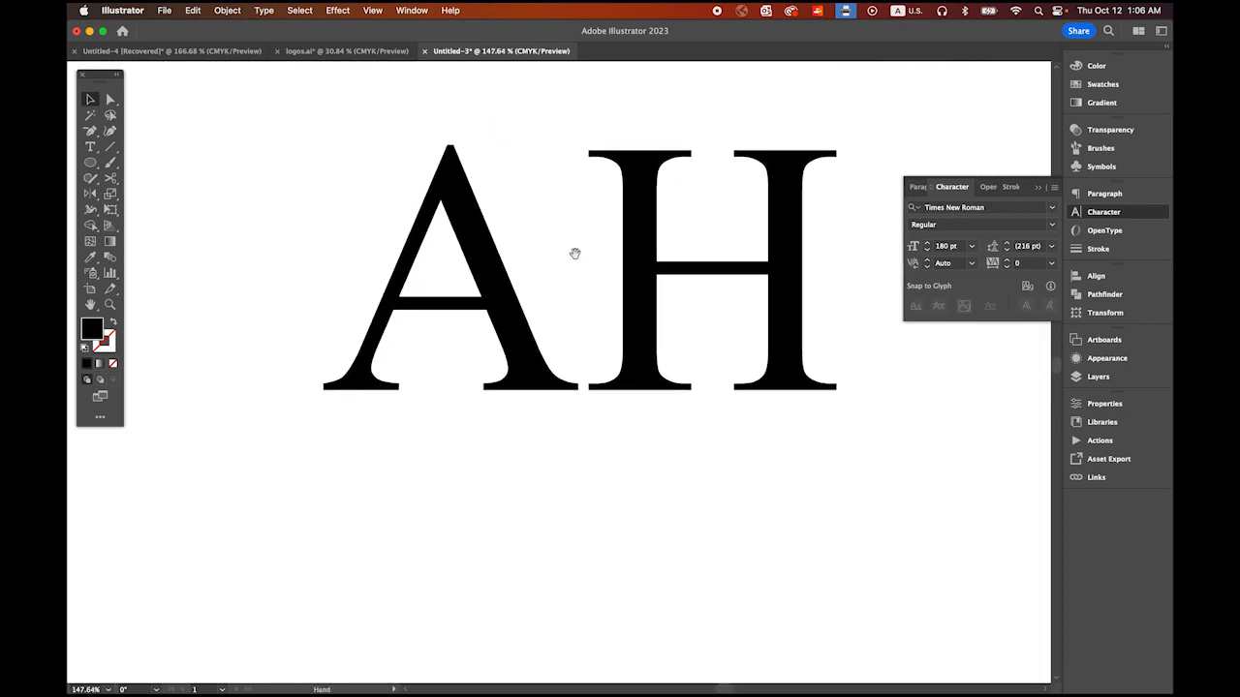
{"action": "left_click", "coordinate": [90, 100]}
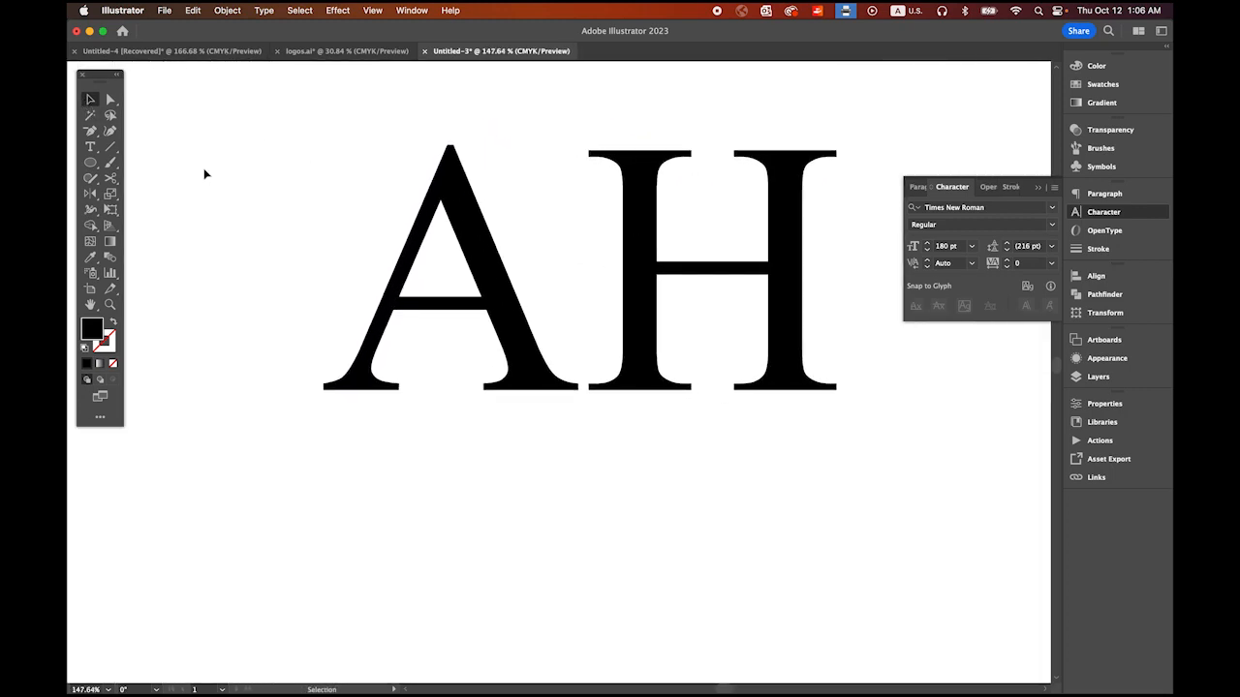
{"action": "left_click", "coordinate": [492, 279]}
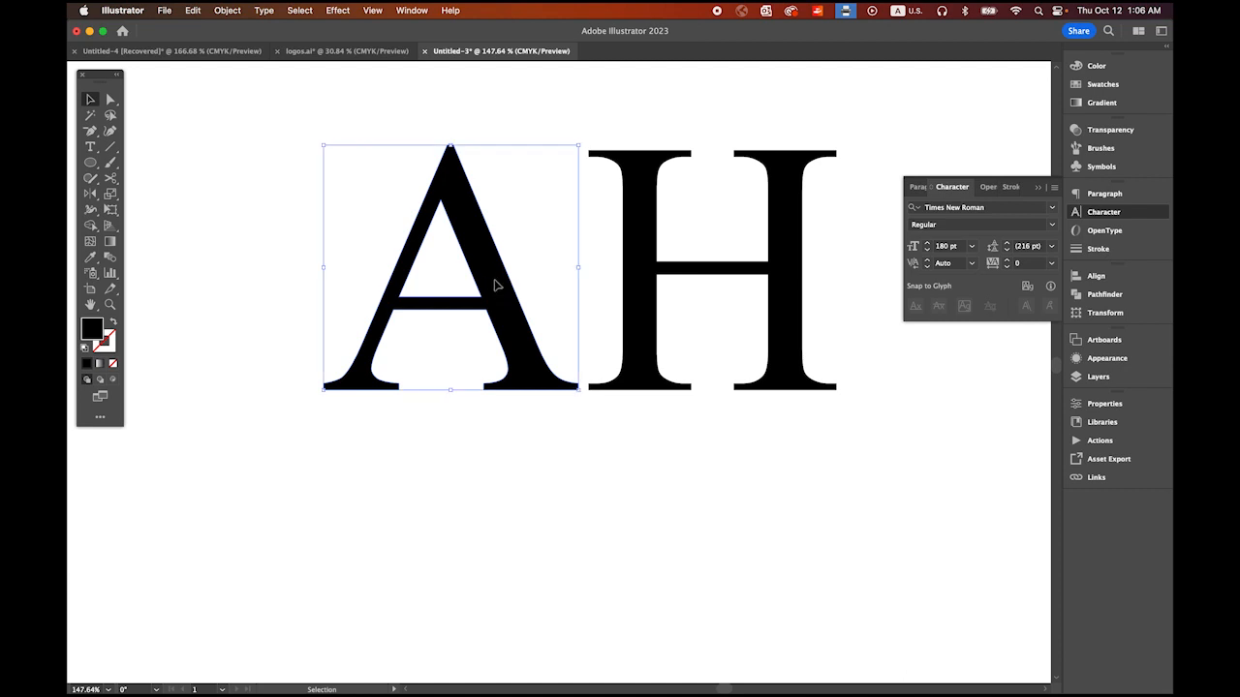
{"action": "left_click_drag", "start_coordinate": [494, 284], "coordinate": [509, 281]}
{"action": "left_click", "coordinate": [298, 249]}
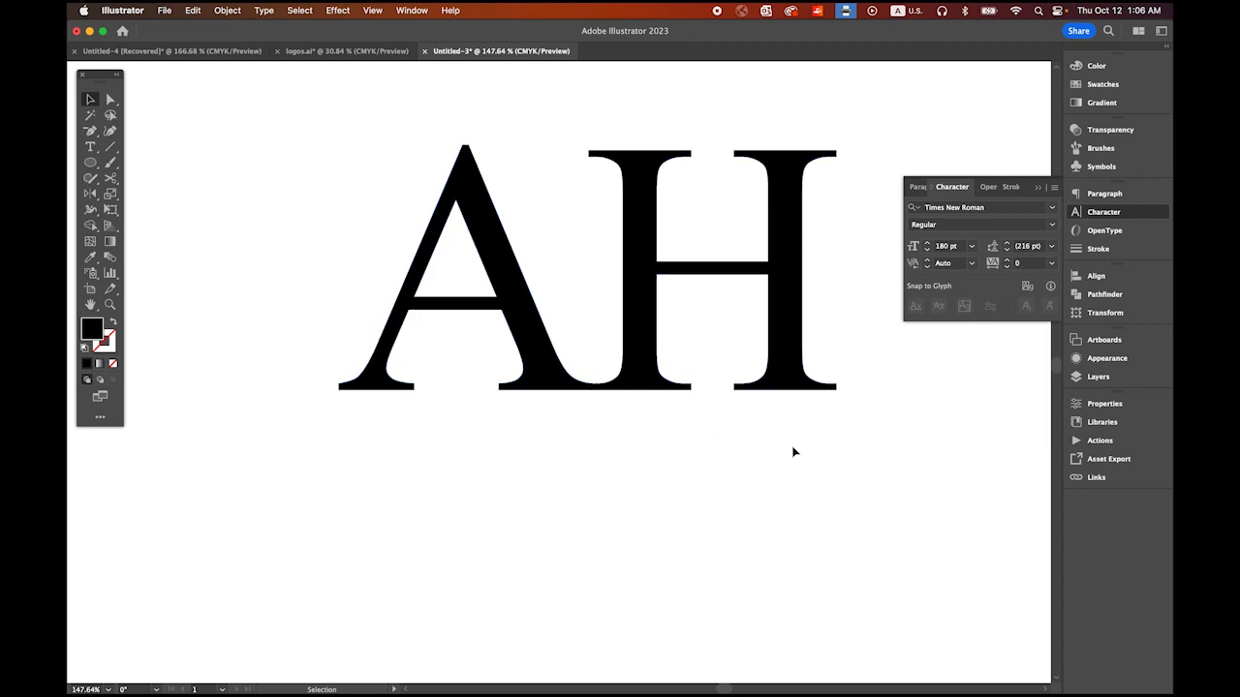
Step: Merge the overlapping A and H into one shape with the Pathfinder Unite mode
{"action": "left_click_drag", "start_coordinate": [298, 151], "coordinate": [681, 408]}
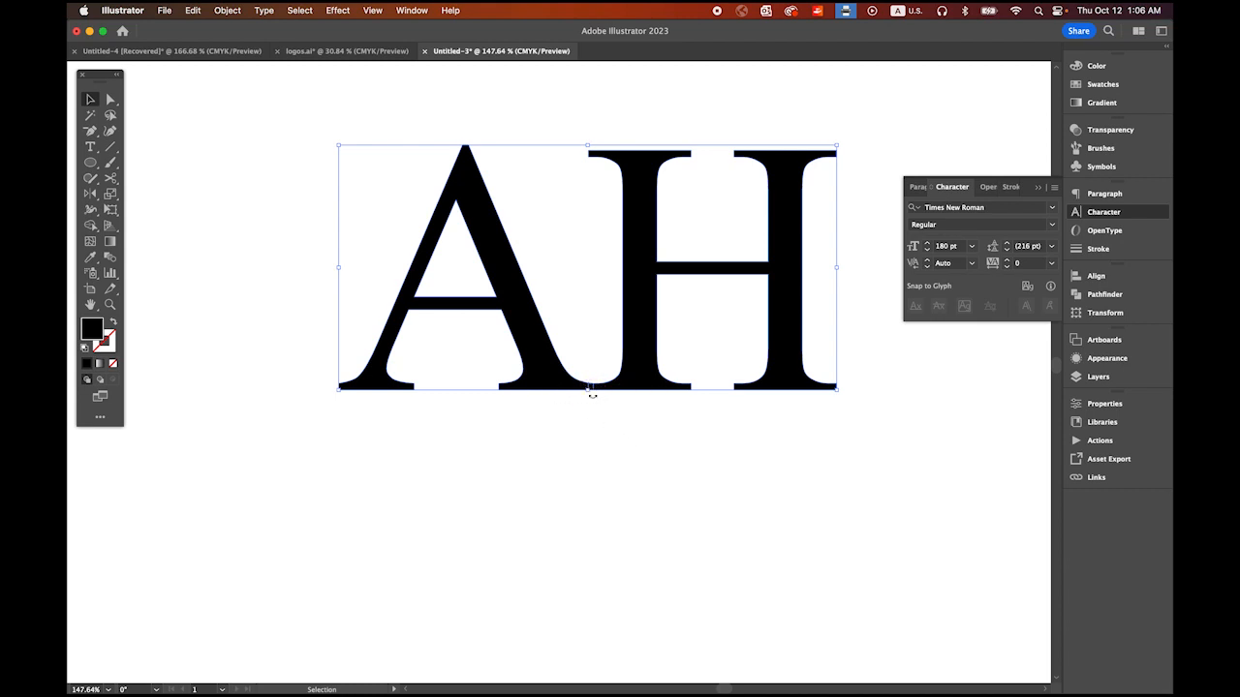
{"action": "key", "text": "z"}
{"action": "left_click_drag", "start_coordinate": [606, 361], "coordinate": [800, 520]}
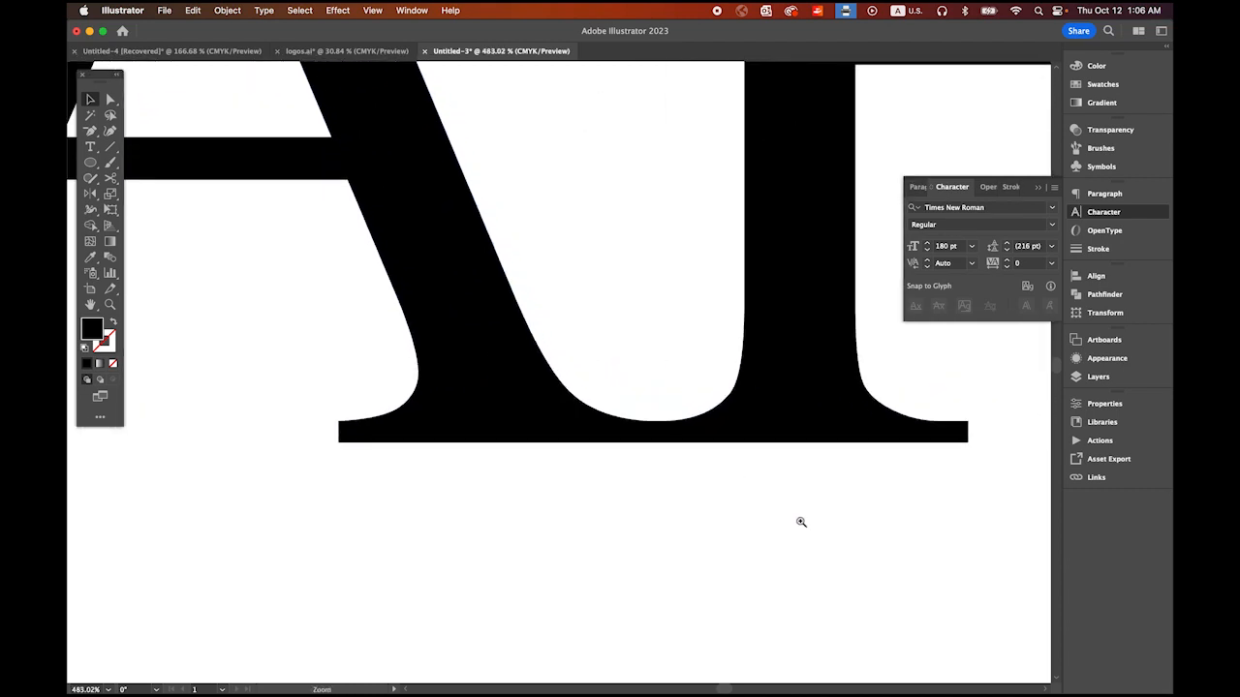
{"action": "key", "text": "v"}
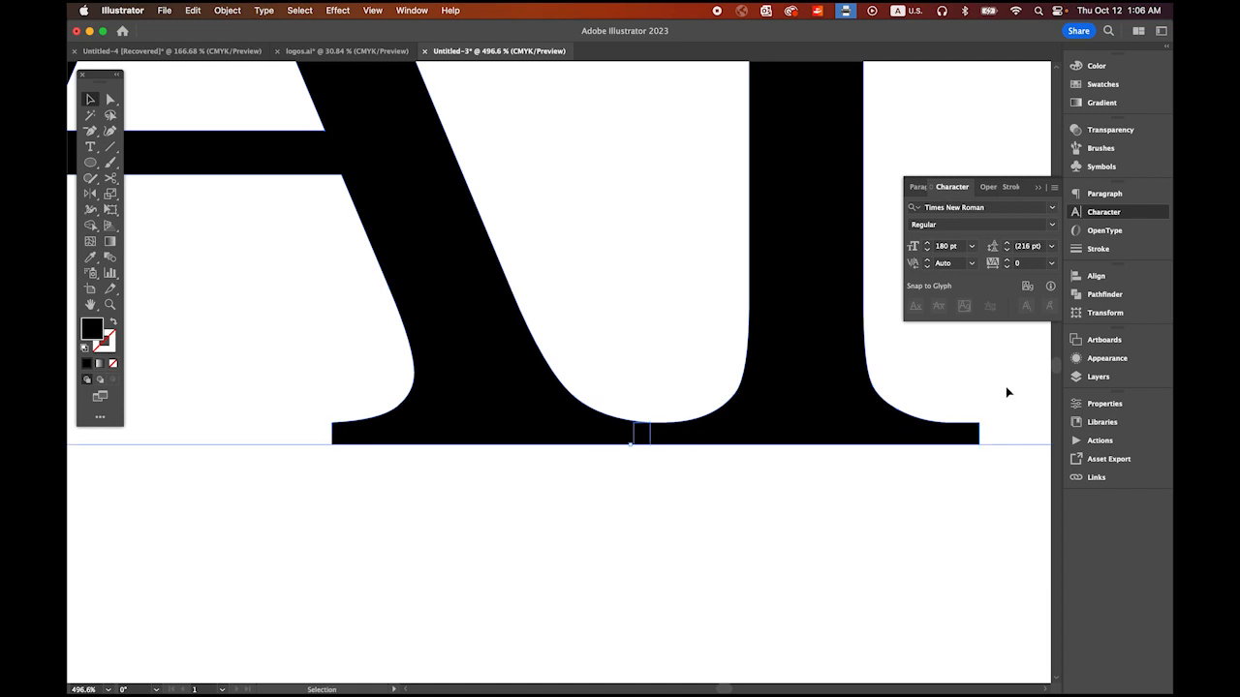
{"action": "left_click", "coordinate": [1101, 295]}
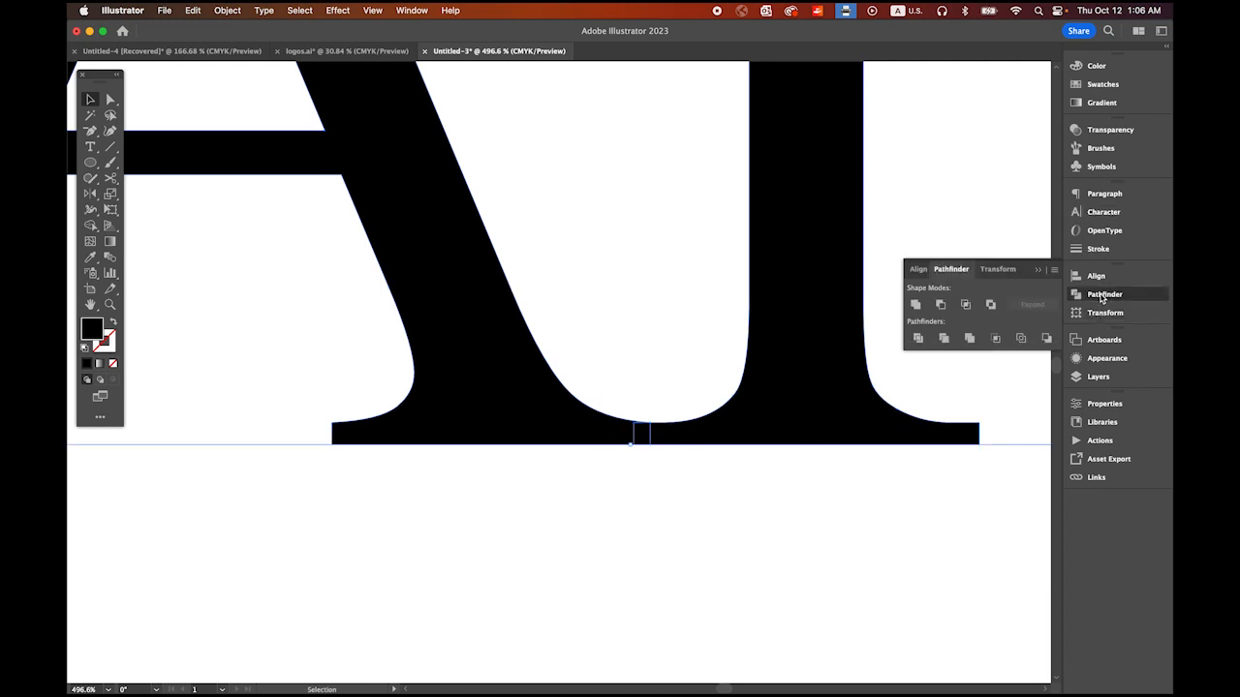
{"action": "left_click", "coordinate": [411, 10]}
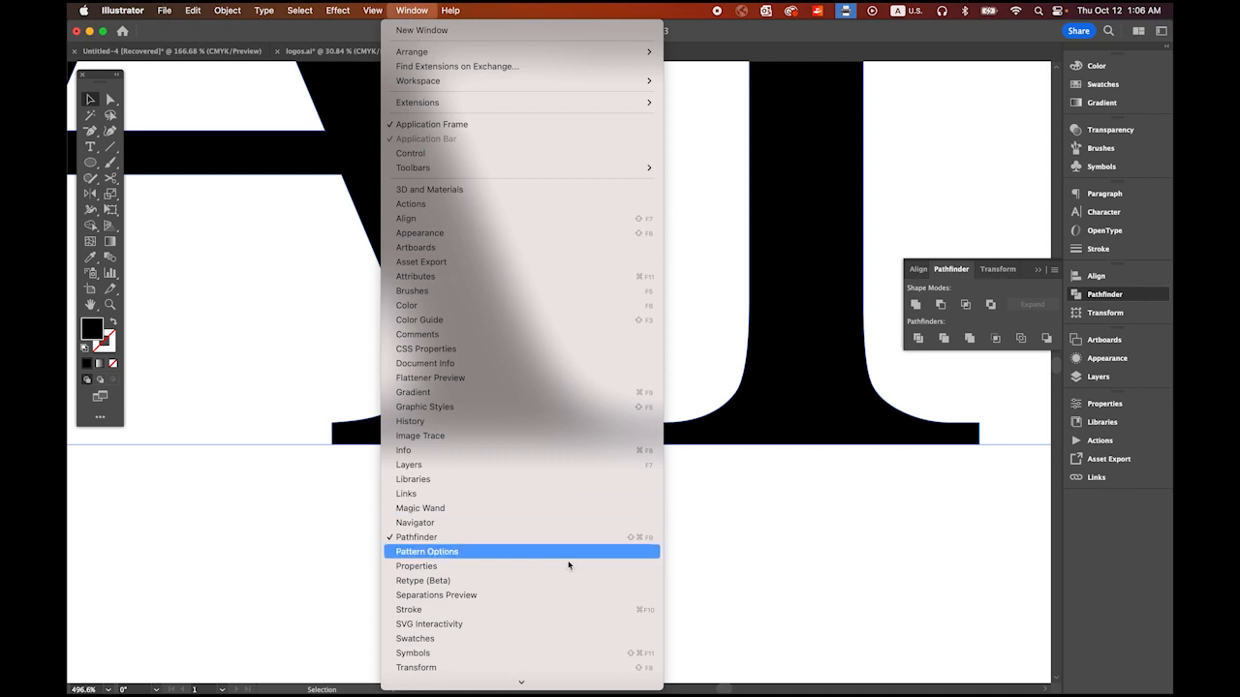
{"action": "left_click", "coordinate": [1007, 581]}
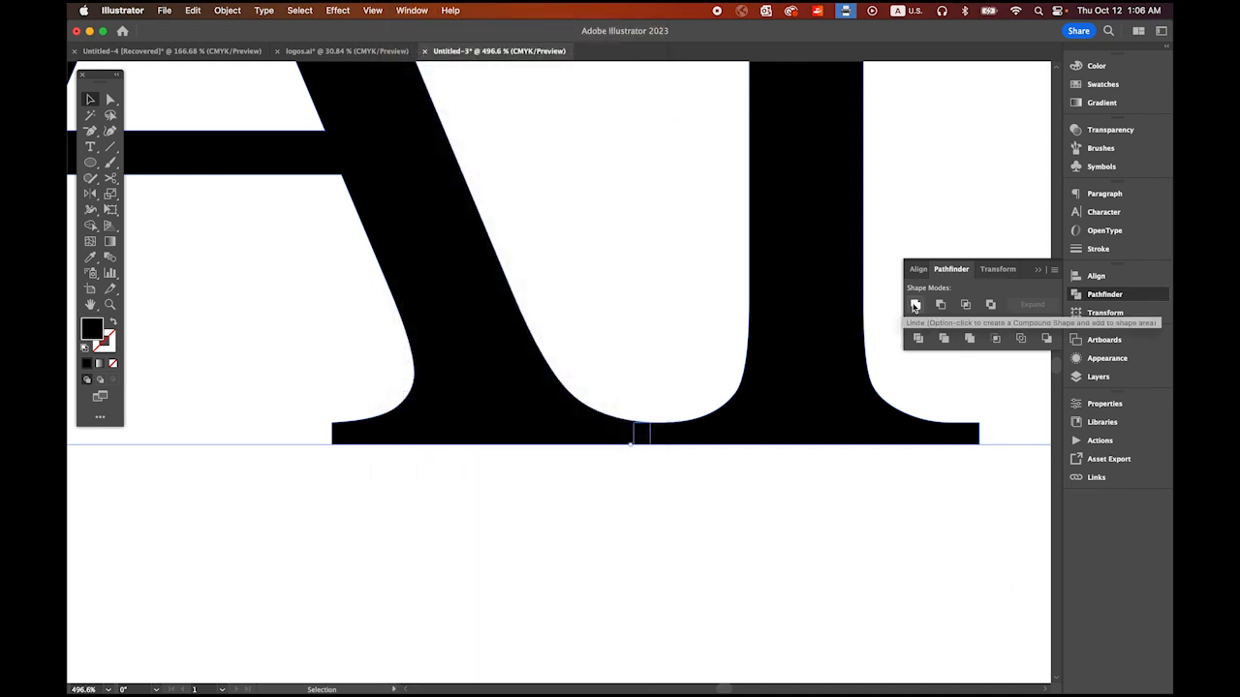
{"action": "left_click", "coordinate": [915, 306]}
{"action": "key", "text": "super+space"}
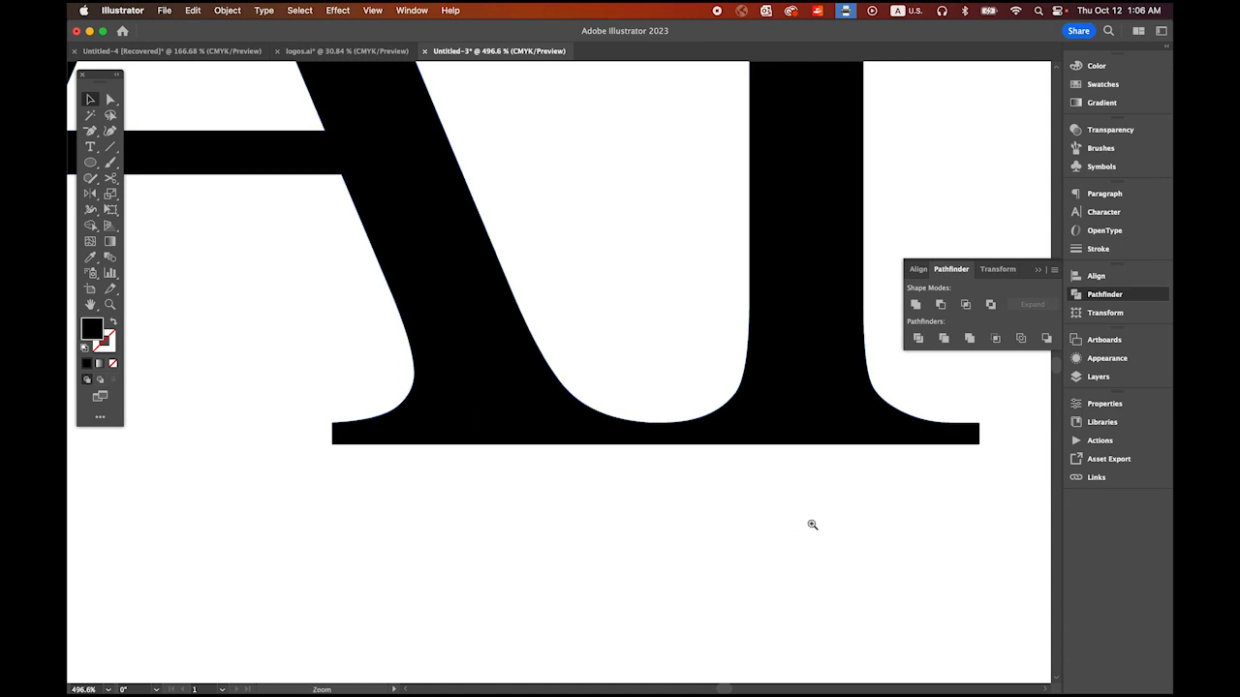
{"action": "left_click_drag", "start_coordinate": [811, 524], "coordinate": [652, 432]}
{"action": "left_click_drag", "start_coordinate": [852, 492], "coordinate": [656, 438]}
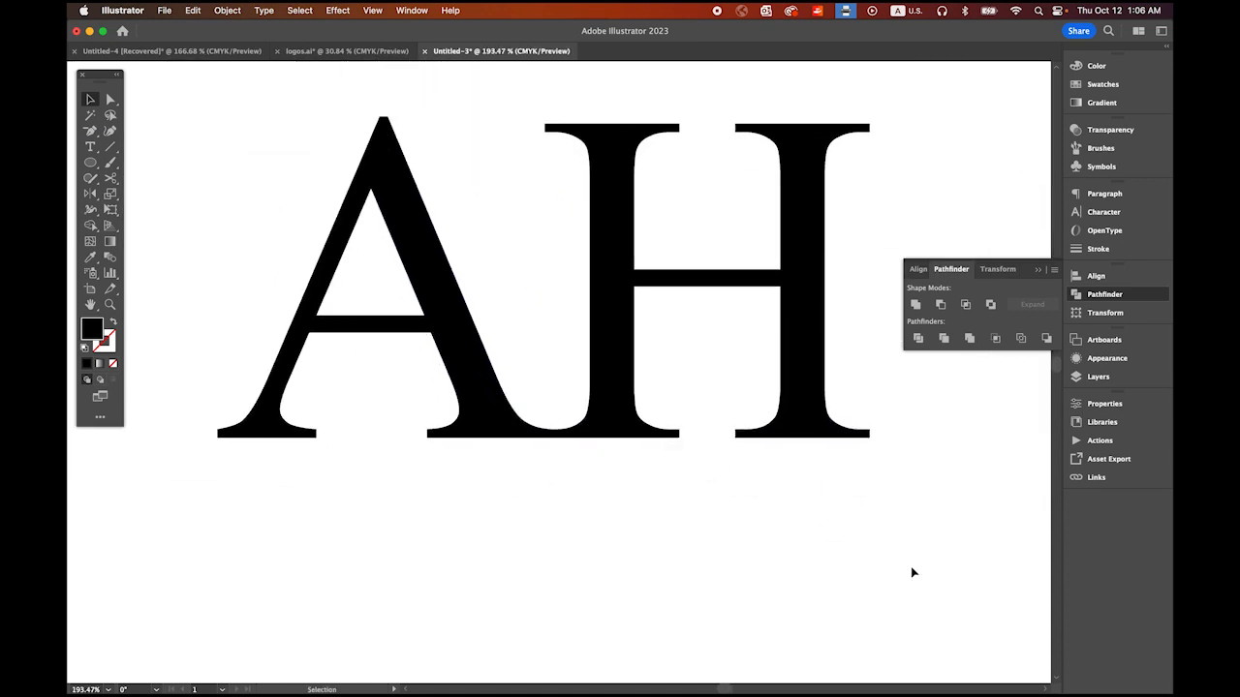
Step: Cut vertically through the middle of the A's and the H's crossbars with the Knife tool
{"action": "left_click", "coordinate": [451, 382]}
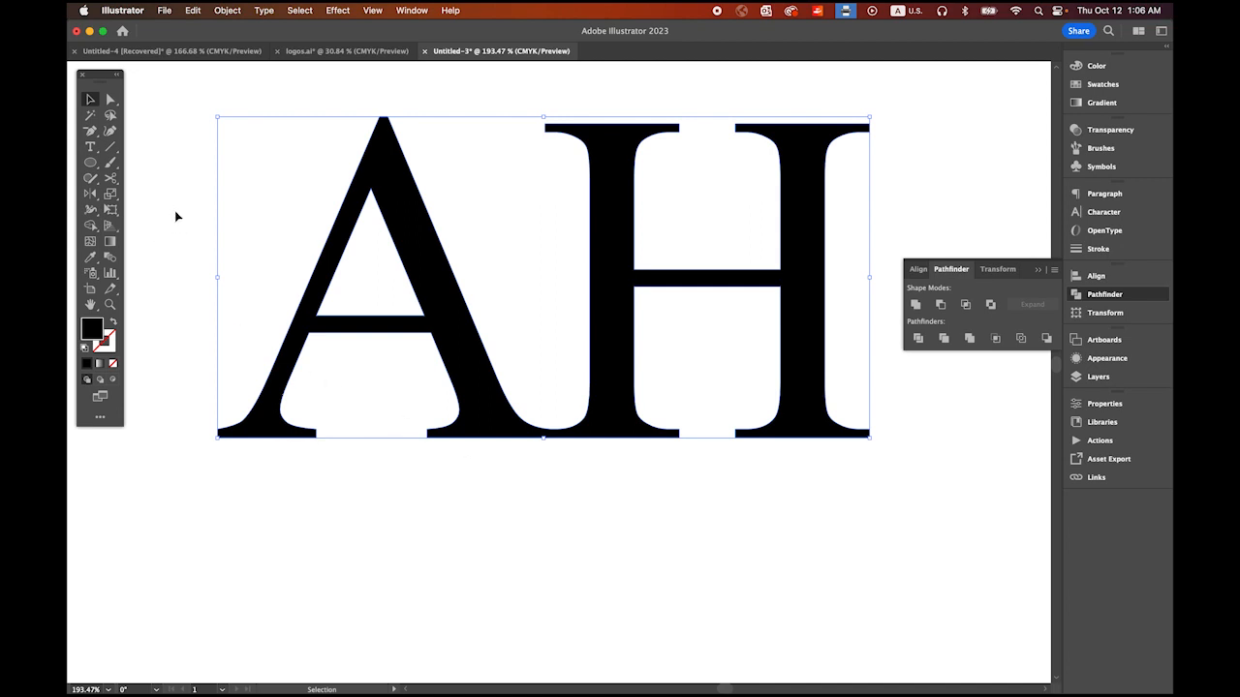
{"action": "mouse_move", "coordinate": [110, 178]}
{"action": "left_mouse_down"}
{"action": "mouse_move", "coordinate": [171, 184]}
{"action": "mouse_move", "coordinate": [174, 213]}
{"action": "left_mouse_up"}
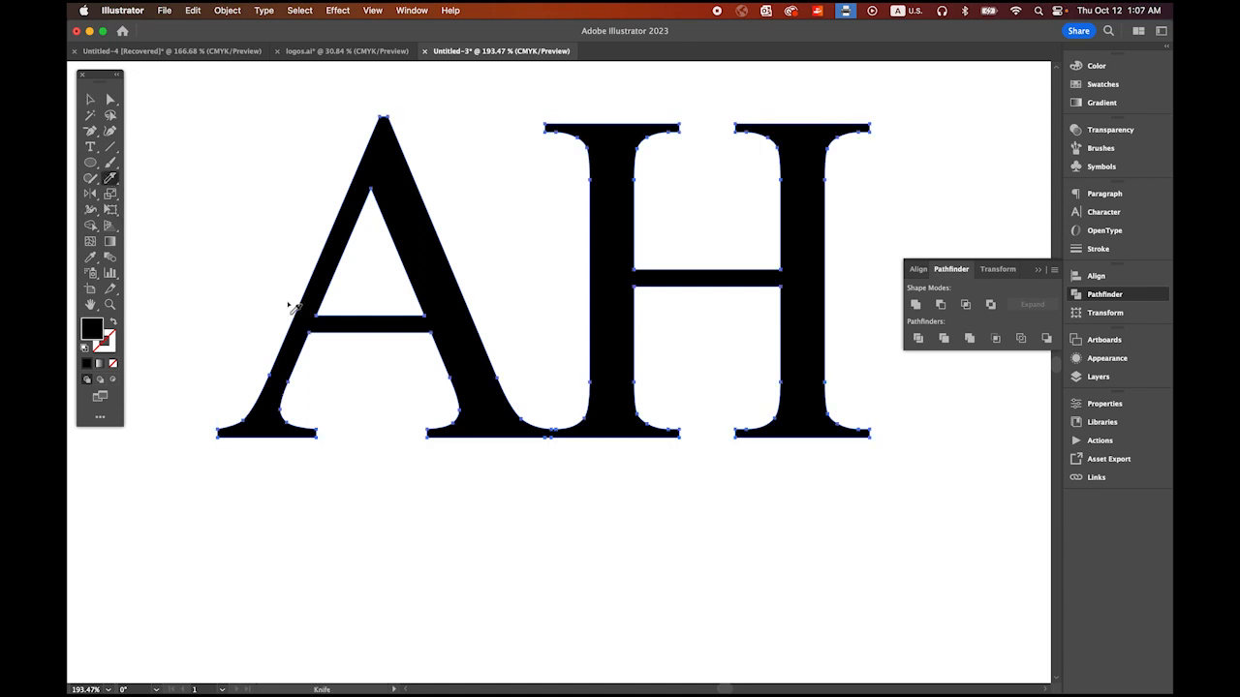
{"action": "left_click_drag", "start_coordinate": [370, 290], "coordinate": [377, 354]}
{"action": "left_click_drag", "start_coordinate": [708, 245], "coordinate": [705, 344]}
Step: Remove both halves of the A's crossbar by deleting the anchor points at the cut
{"action": "left_click", "coordinate": [89, 134]}
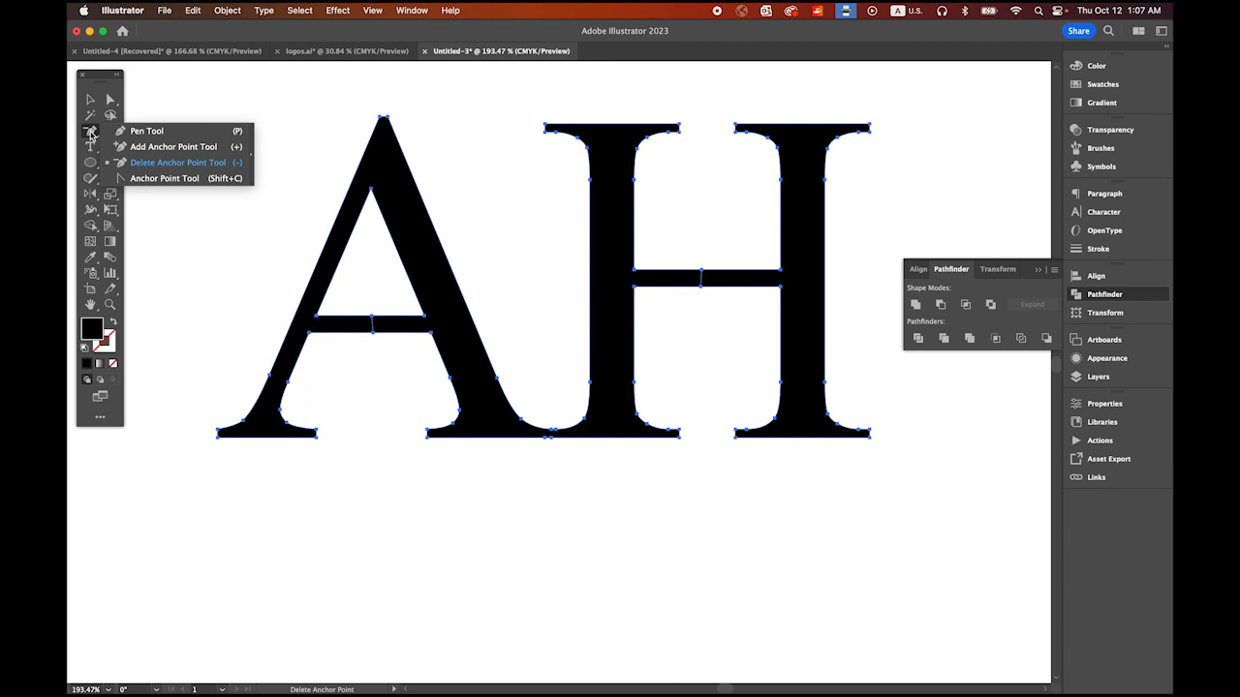
{"action": "left_click", "coordinate": [170, 162]}
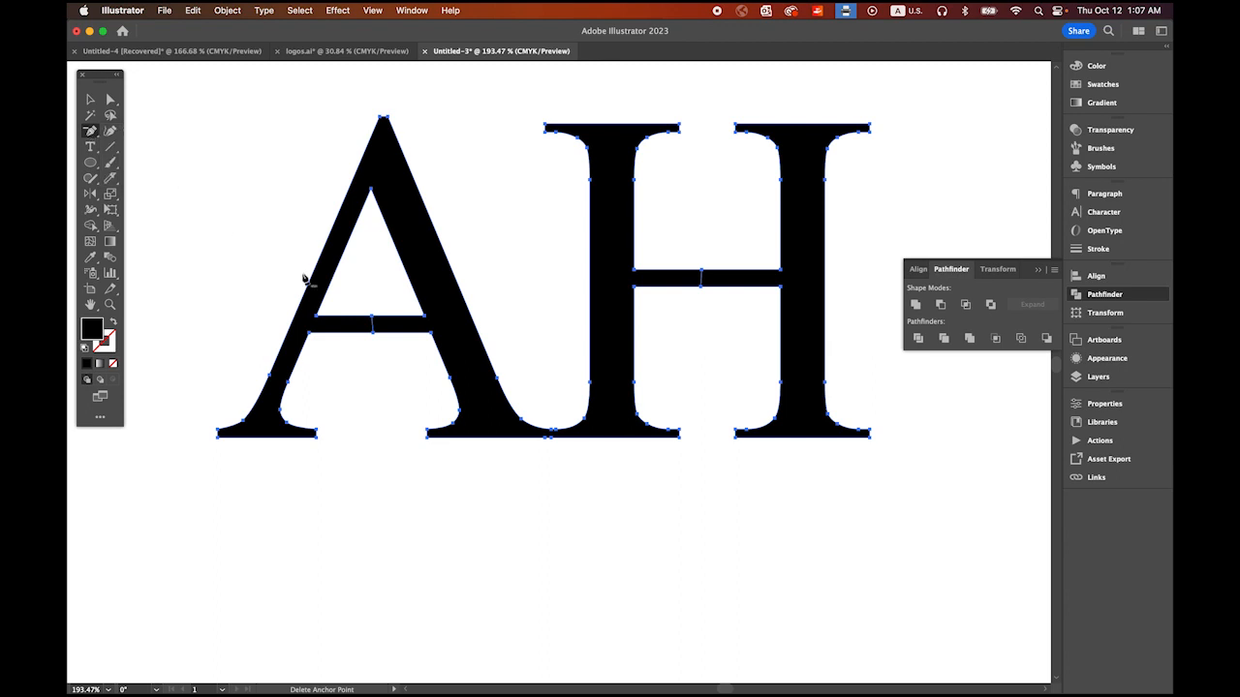
{"action": "left_click", "coordinate": [373, 331]}
{"action": "left_click", "coordinate": [373, 318]}
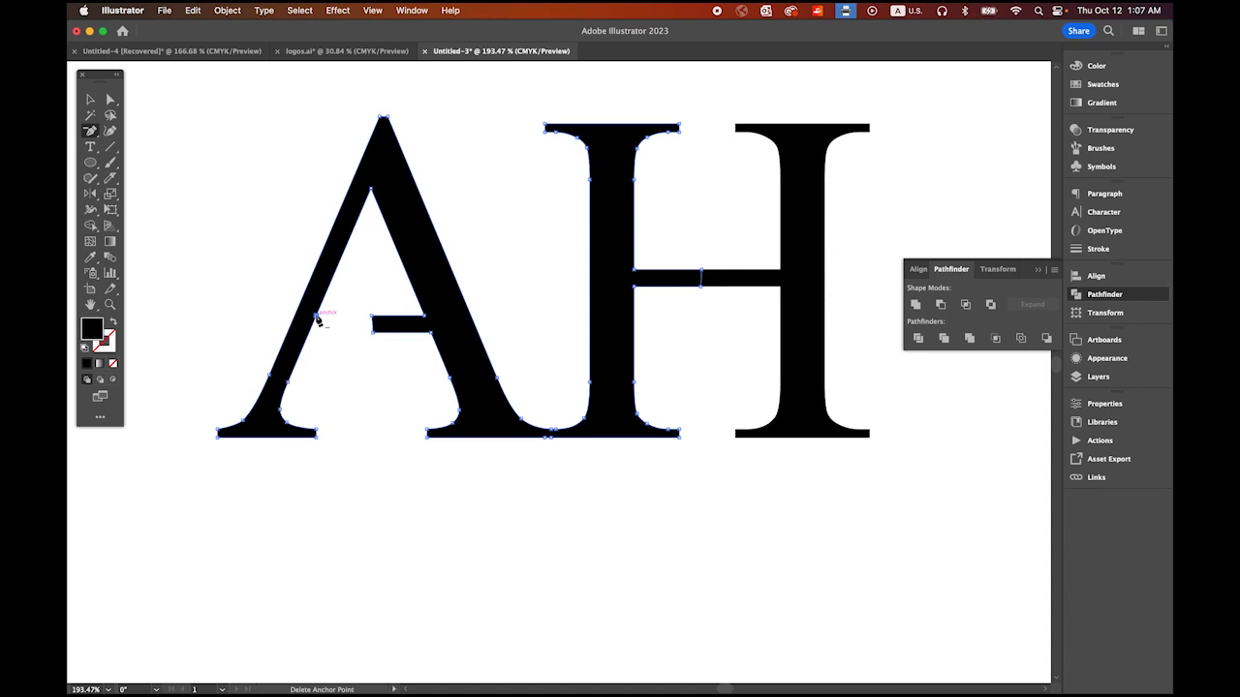
{"action": "left_click", "coordinate": [373, 317]}
{"action": "left_click", "coordinate": [373, 331]}
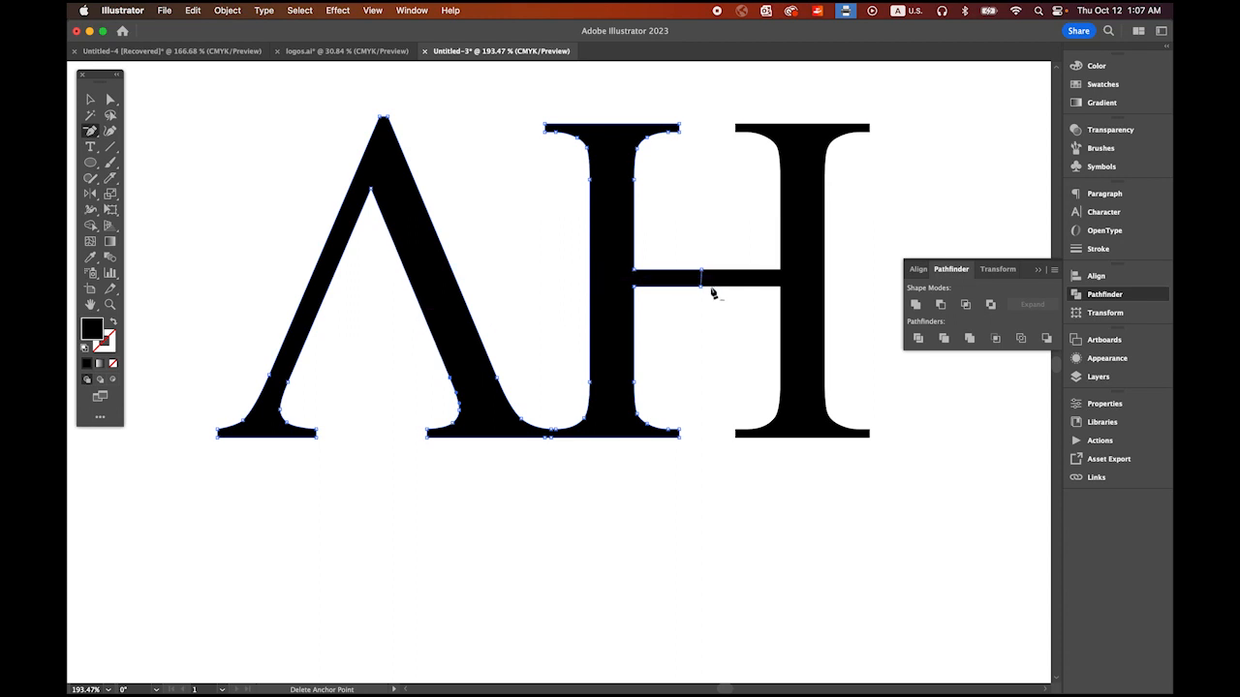
Step: Remove both halves of the H's crossbar by deleting the anchor points at the cut and along the second stem
{"action": "left_click", "coordinate": [701, 276]}
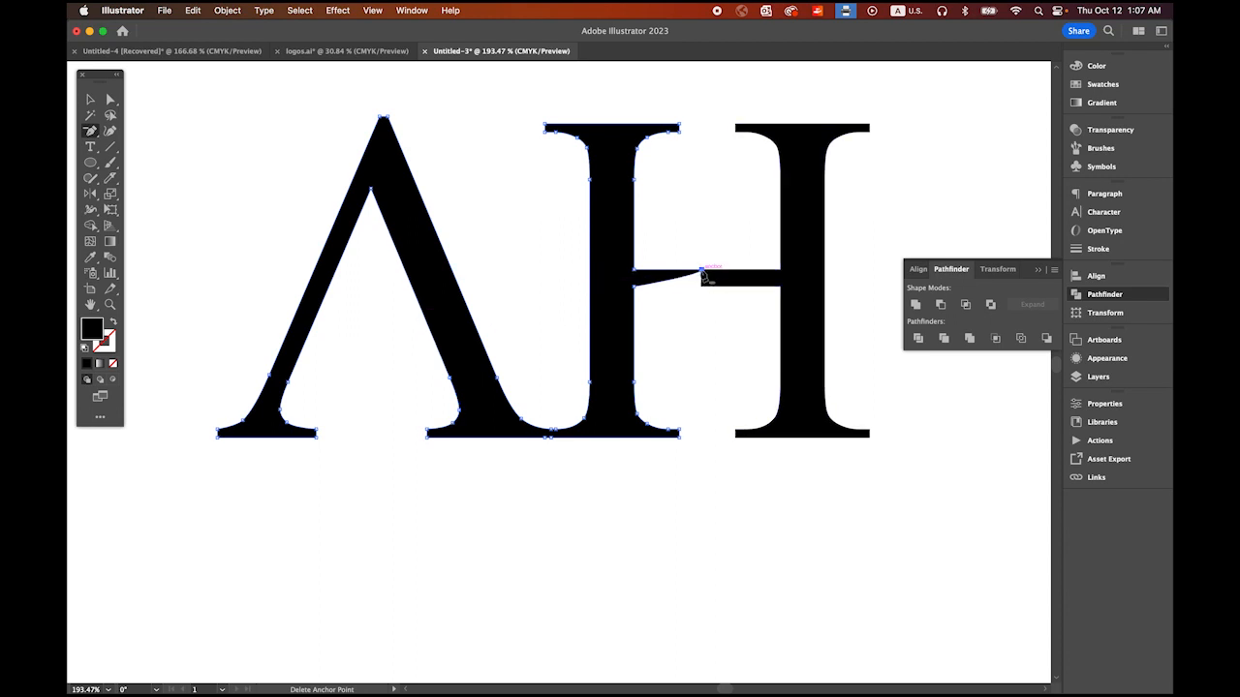
{"action": "left_click", "coordinate": [701, 287]}
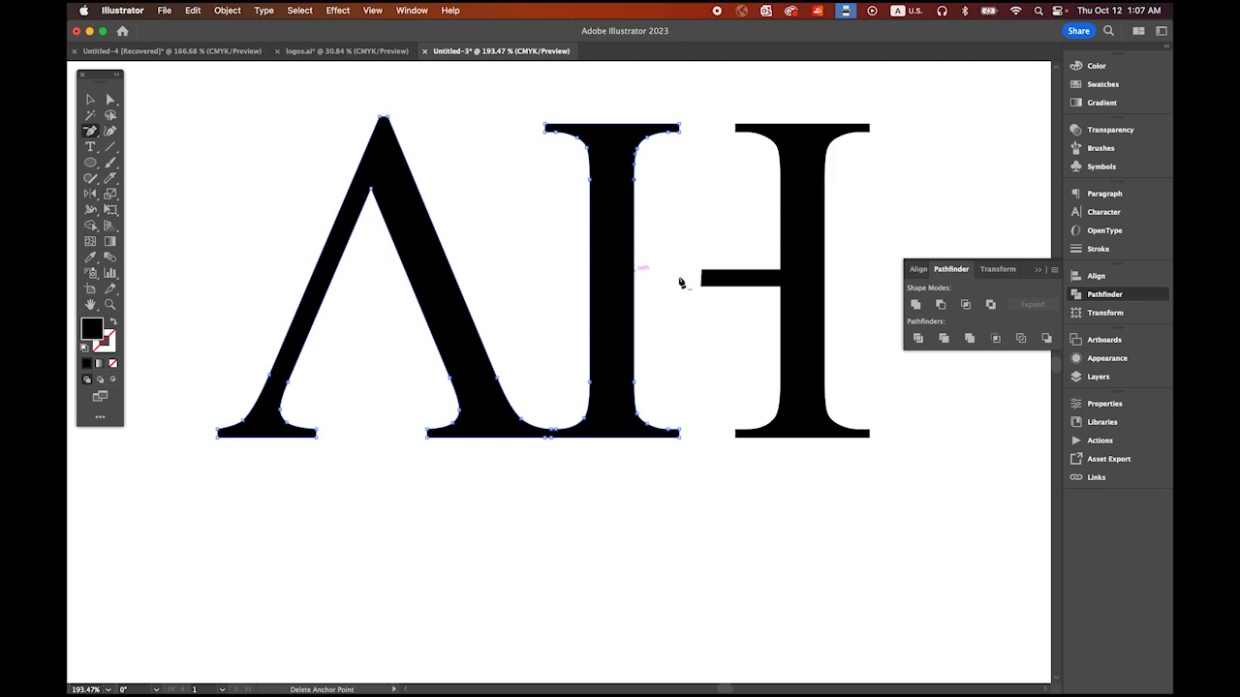
{"action": "left_click", "coordinate": [702, 276]}
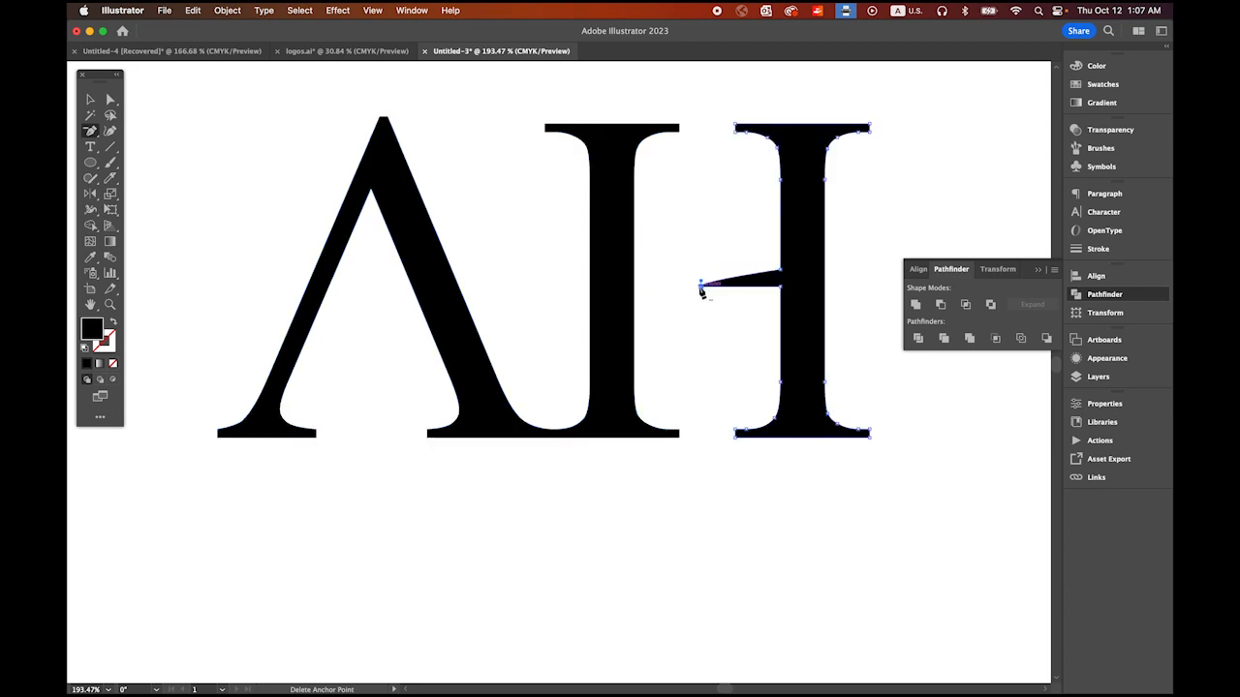
{"action": "left_click", "coordinate": [701, 287]}
{"action": "right_click", "coordinate": [779, 273]}
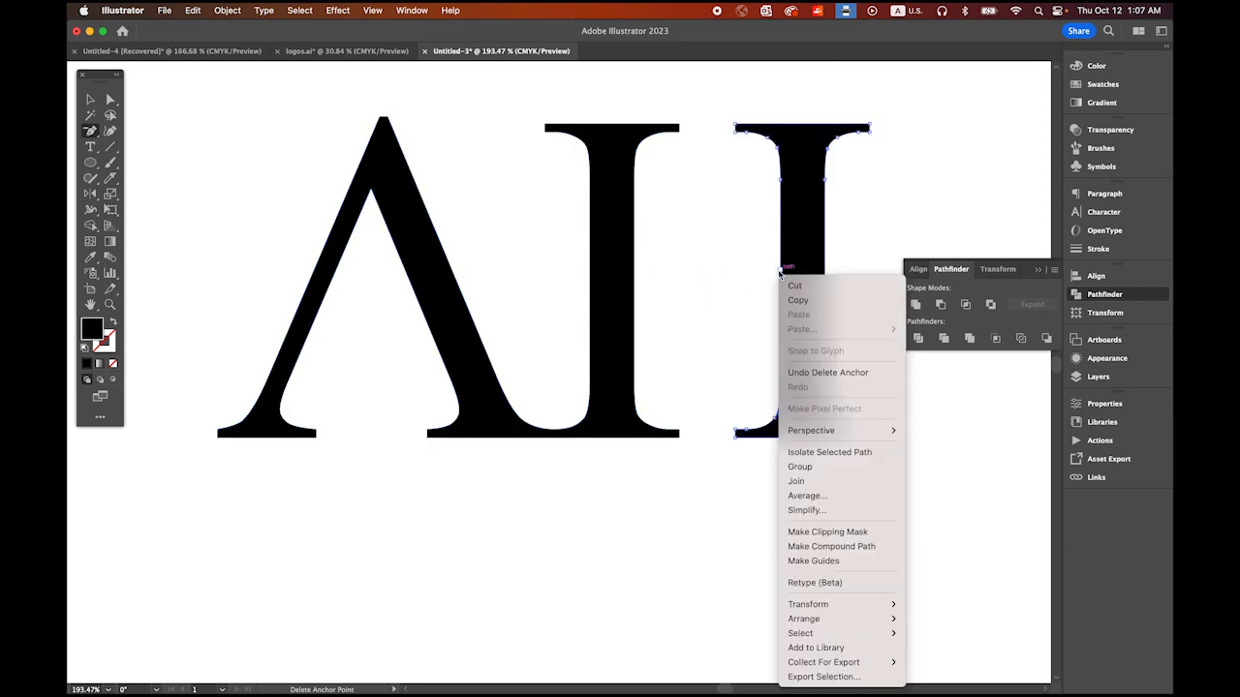
{"action": "right_click", "coordinate": [772, 283]}
{"action": "left_click", "coordinate": [731, 257]}
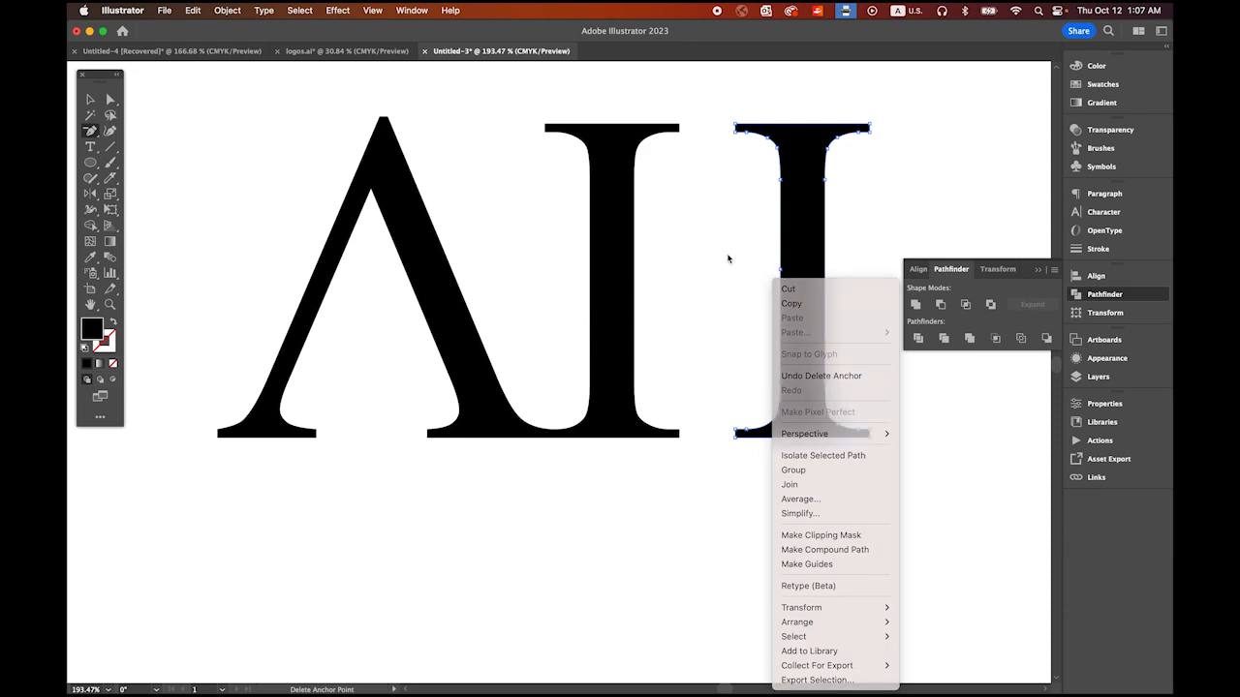
{"action": "left_click", "coordinate": [781, 271]}
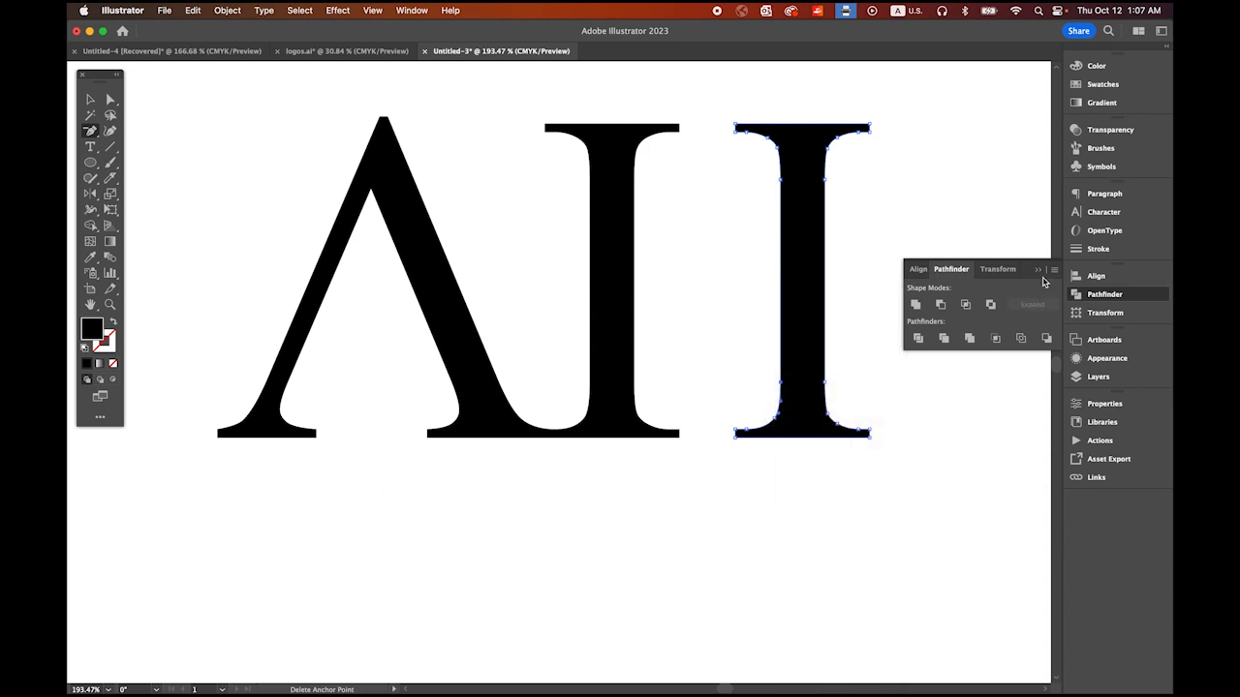
{"action": "left_click", "coordinate": [1038, 270]}
Step: Move the H's detached second stem horizontally toward the merged letter shape, leaving a narrow gap between their serifs
{"action": "key", "text": "v"}
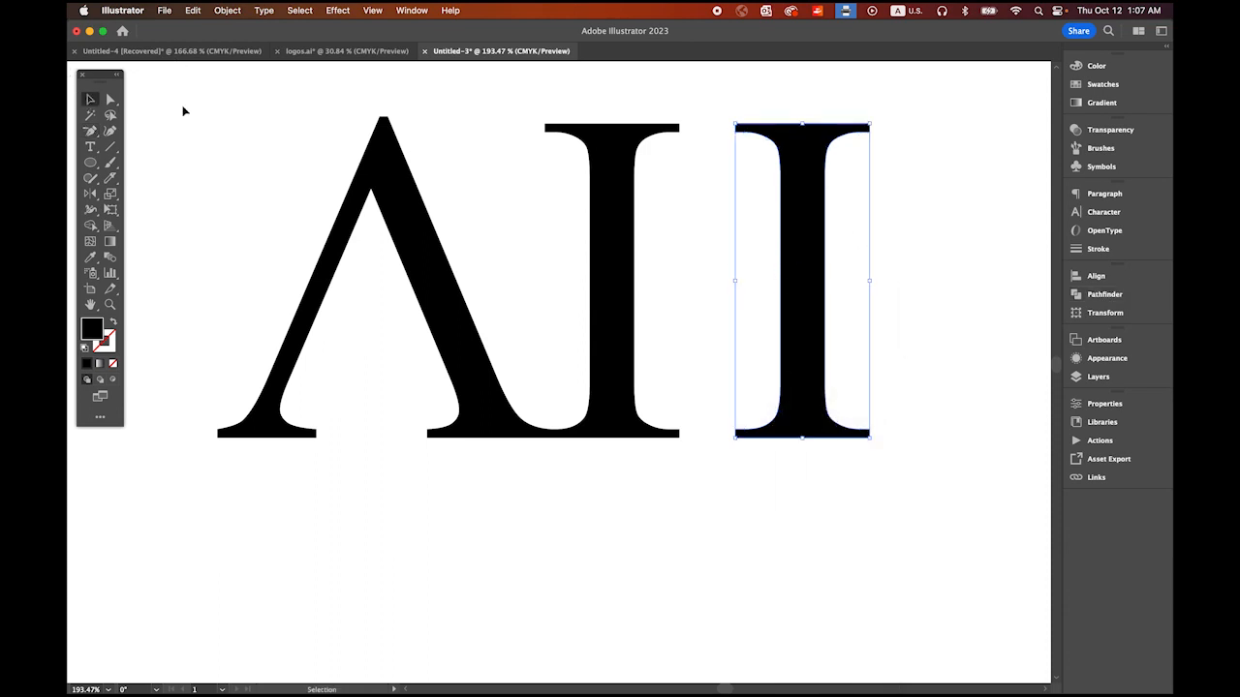
{"action": "left_click", "coordinate": [387, 152]}
{"action": "left_click", "coordinate": [814, 250]}
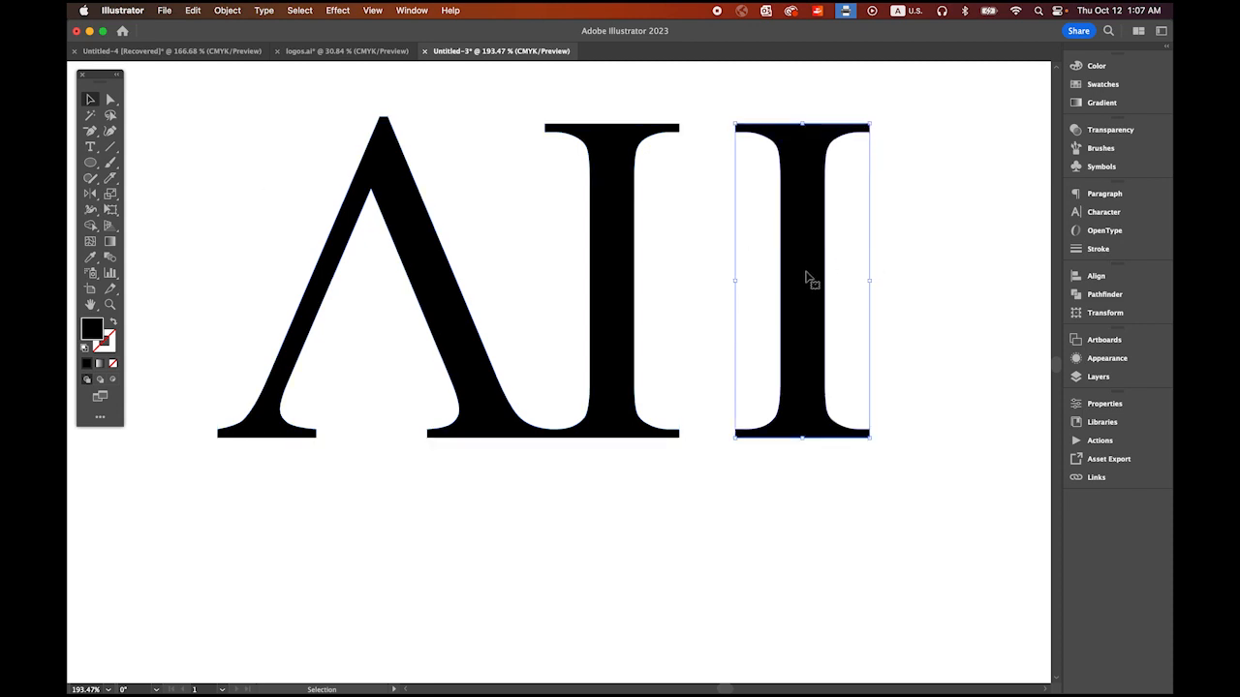
{"action": "left_click_drag", "start_coordinate": [805, 278], "coordinate": [738, 281]}
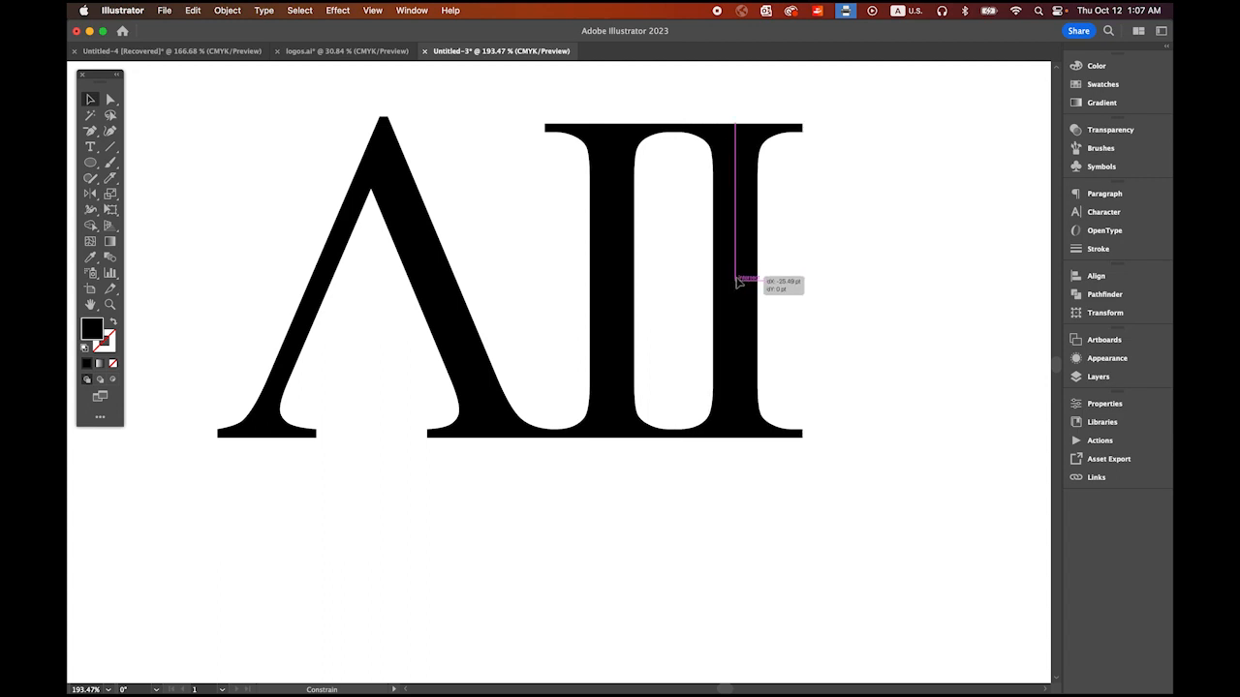
{"action": "left_click_drag", "start_coordinate": [738, 281], "coordinate": [791, 281]}
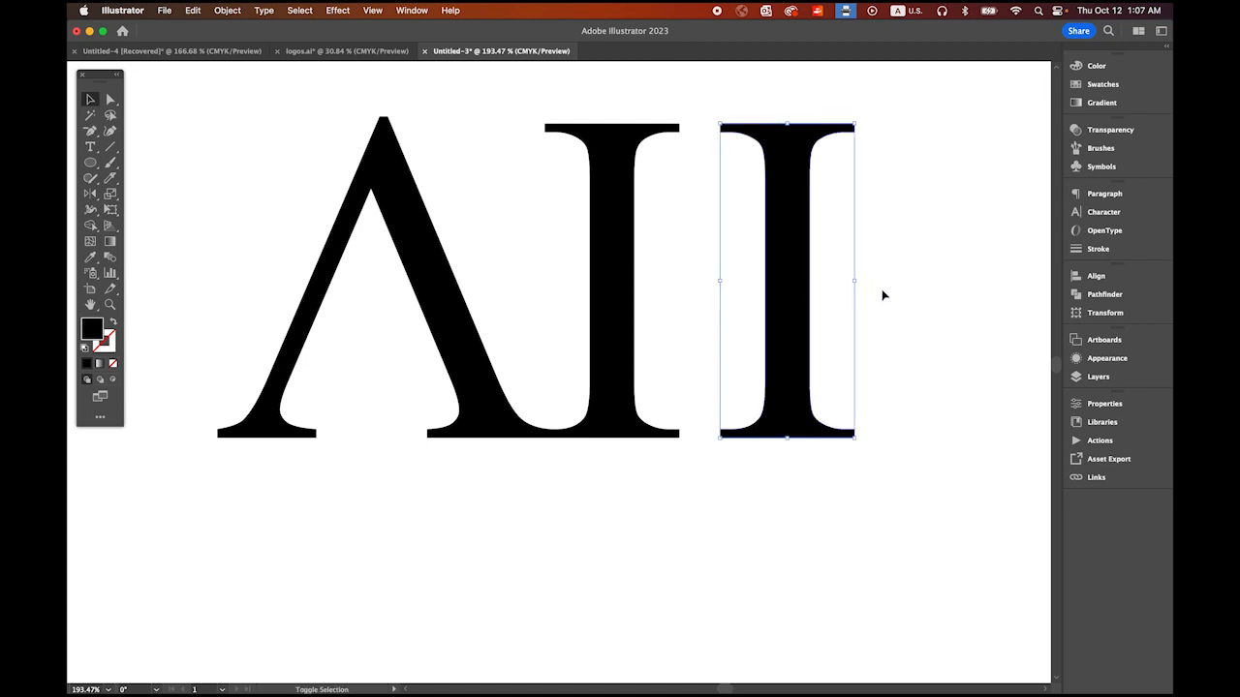
{"action": "left_click", "coordinate": [883, 293]}
{"action": "left_click_drag", "start_coordinate": [748, 376], "coordinate": [670, 346]}
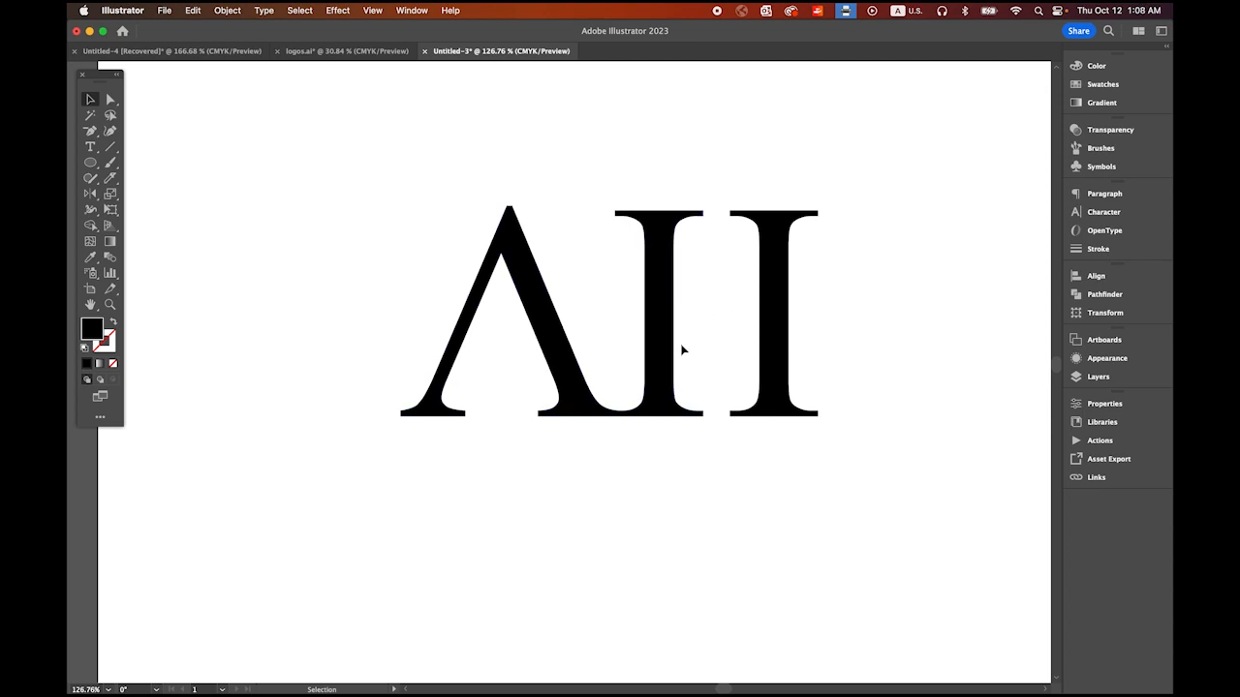
{"action": "key", "text": "space"}
{"action": "left_click_drag", "start_coordinate": [658, 402], "coordinate": [600, 325]}
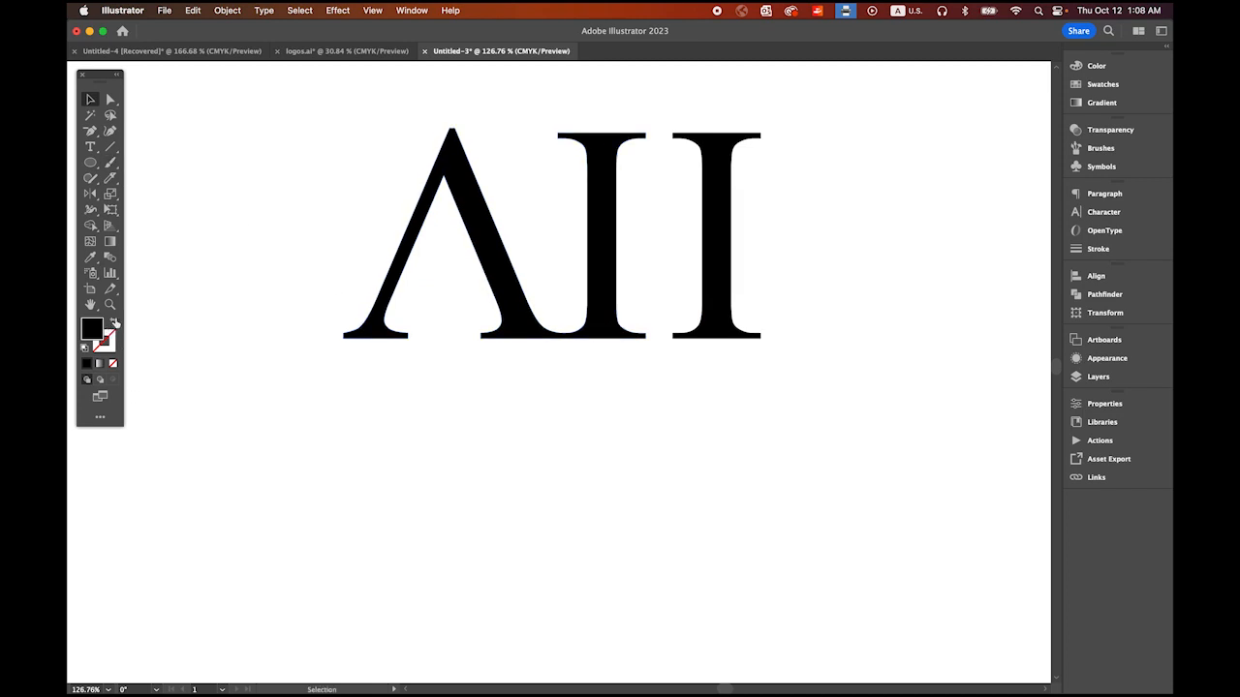
{"action": "left_click", "coordinate": [114, 322]}
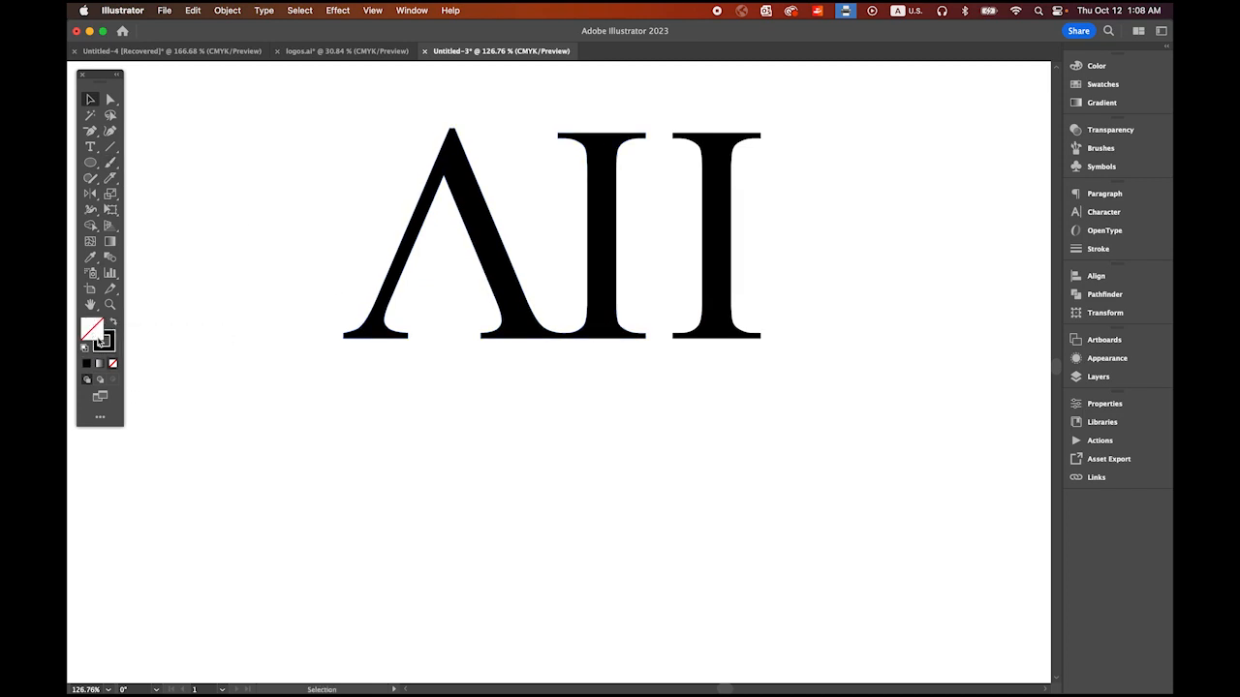
{"action": "left_click", "coordinate": [103, 341]}
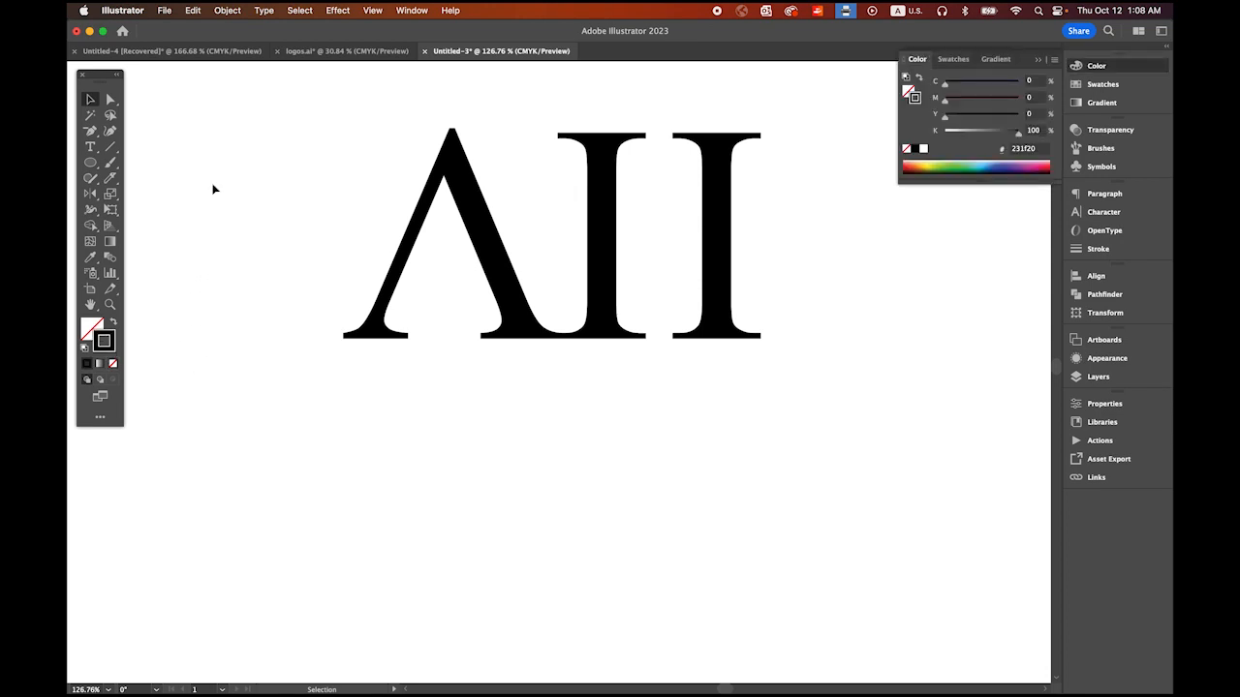
{"action": "left_click", "coordinate": [109, 146]}
{"action": "left_click", "coordinate": [90, 162]}
{"action": "left_click", "coordinate": [98, 100]}
{"action": "left_click", "coordinate": [112, 322]}
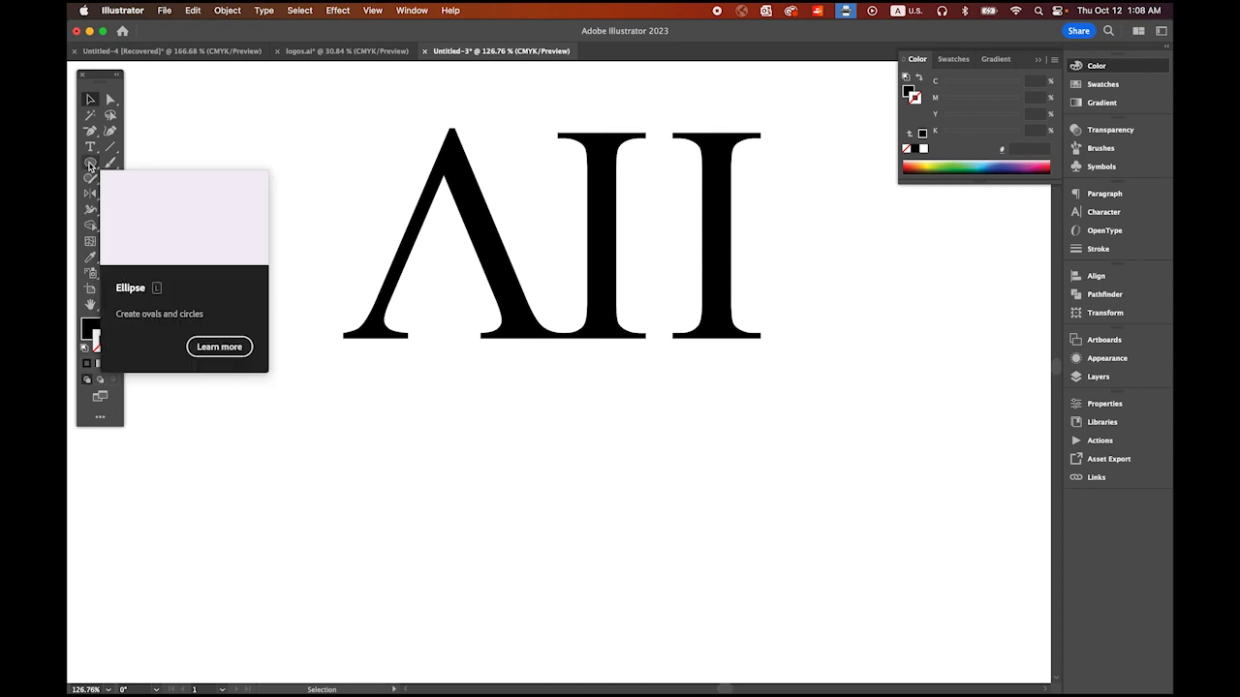
Step: Draw a thin black ellipse without stroke, about 293 pt wide, just below the letters and extending past both sides
{"action": "left_click", "coordinate": [90, 164]}
{"action": "key", "text": "x"}
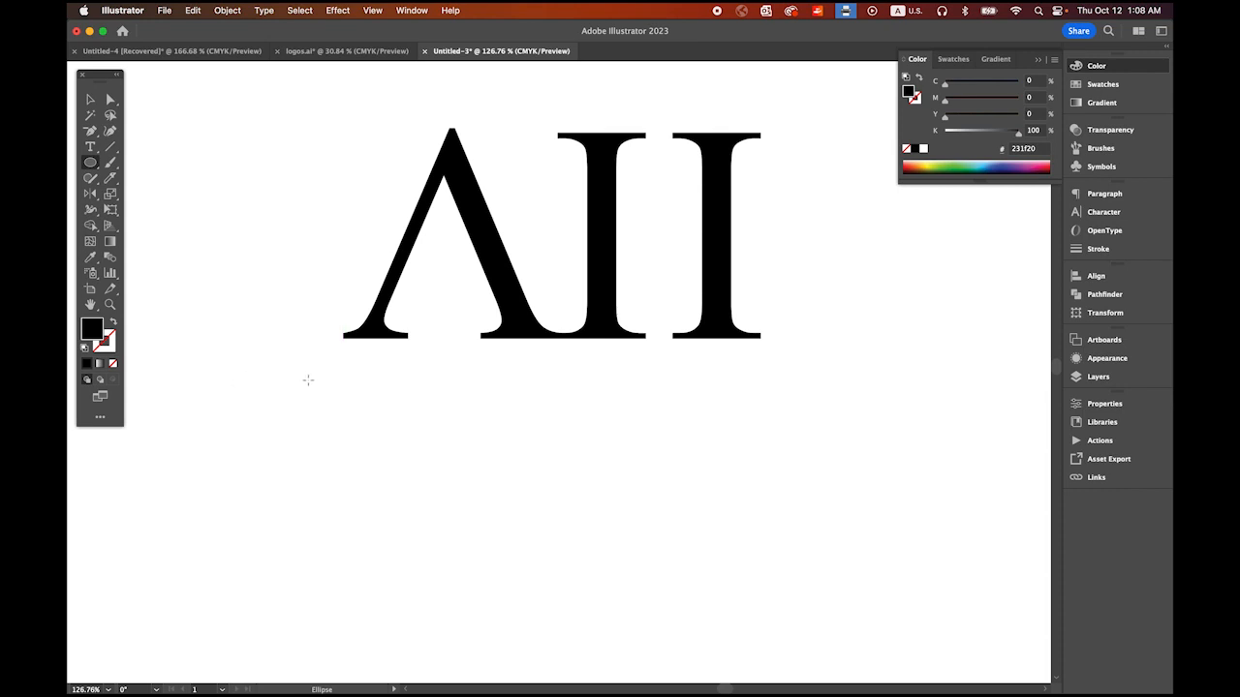
{"action": "left_click_drag", "start_coordinate": [308, 379], "coordinate": [815, 397]}
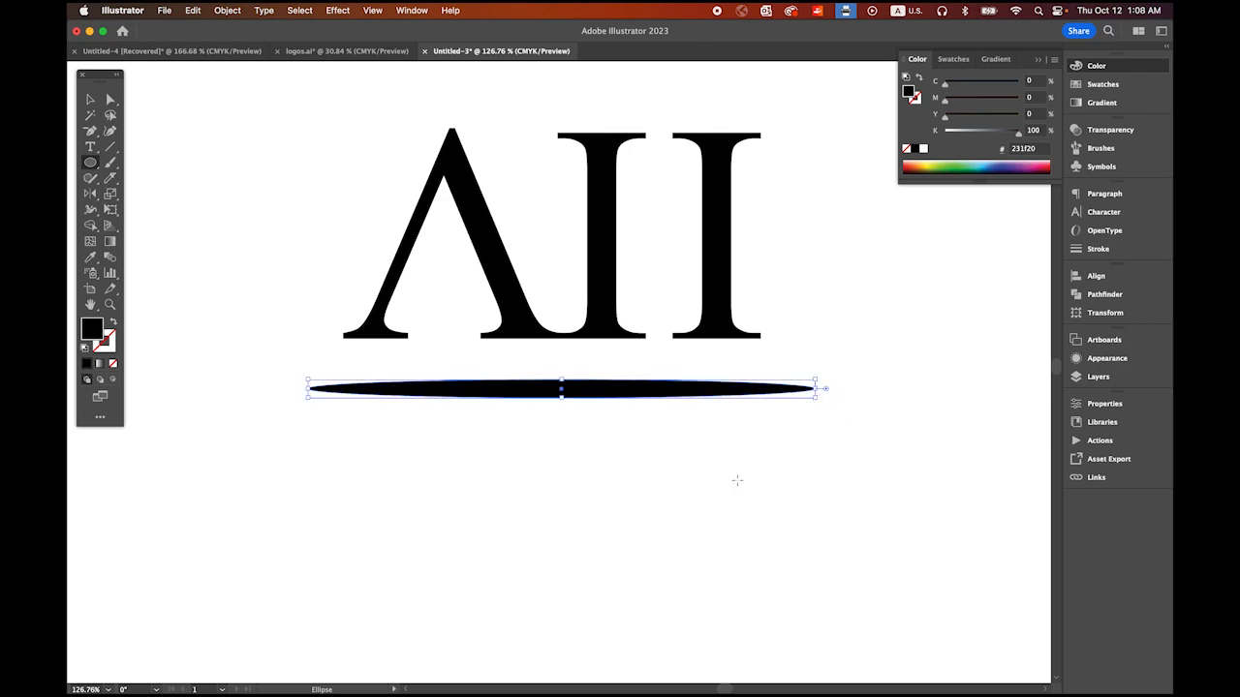
Step: Convert the ellipse's two end anchors into sharp points with the Anchor Point tool
{"action": "left_click", "coordinate": [90, 131]}
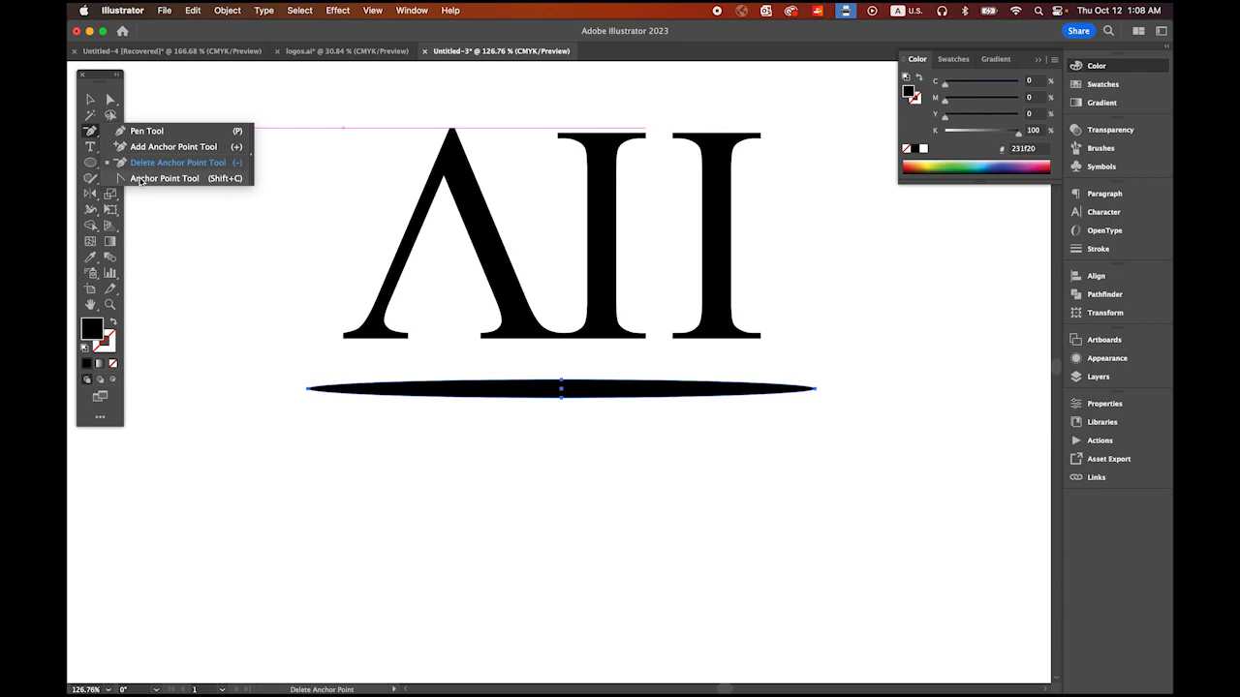
{"action": "left_click", "coordinate": [141, 179]}
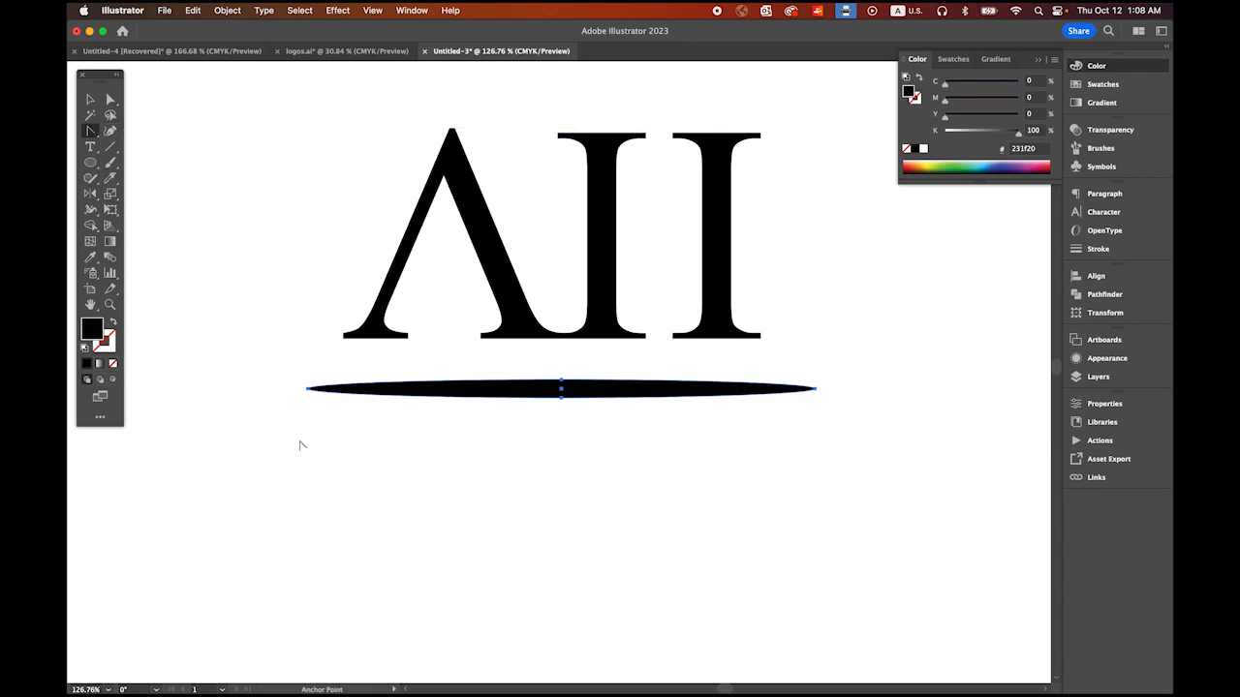
{"action": "left_click", "coordinate": [308, 388]}
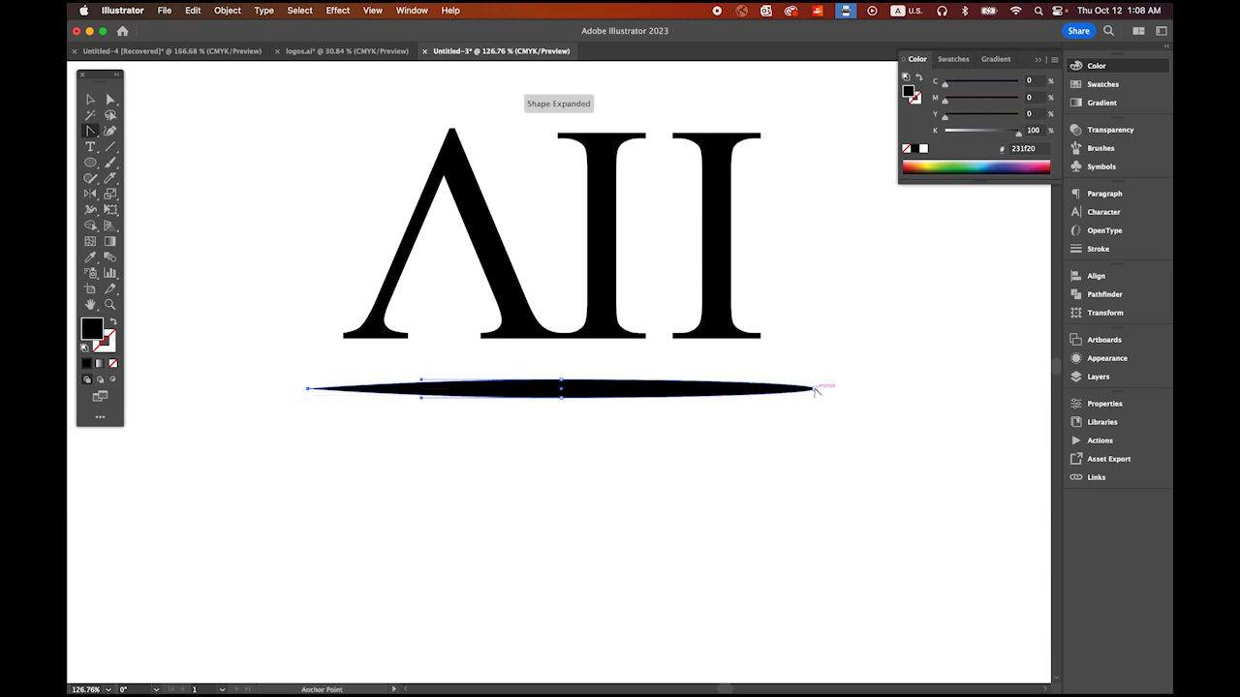
{"action": "left_click", "coordinate": [816, 388]}
{"action": "left_click", "coordinate": [1037, 59]}
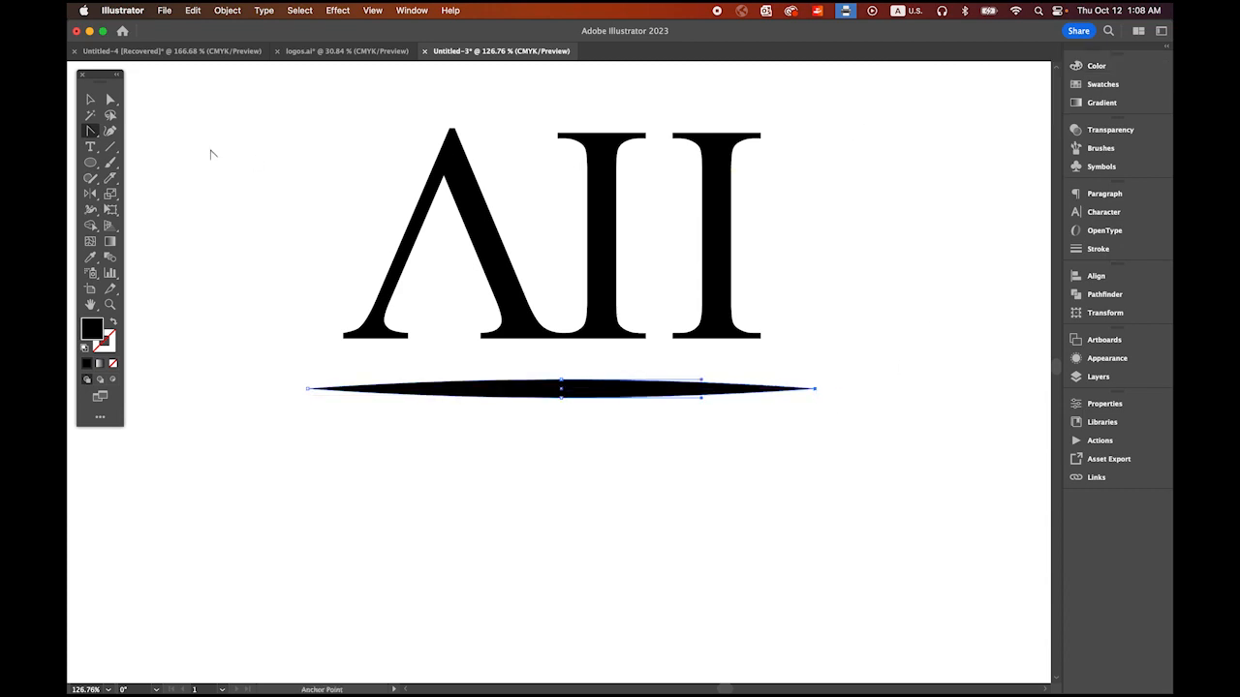
{"action": "key", "text": "v"}
{"action": "left_click", "coordinate": [259, 339]}
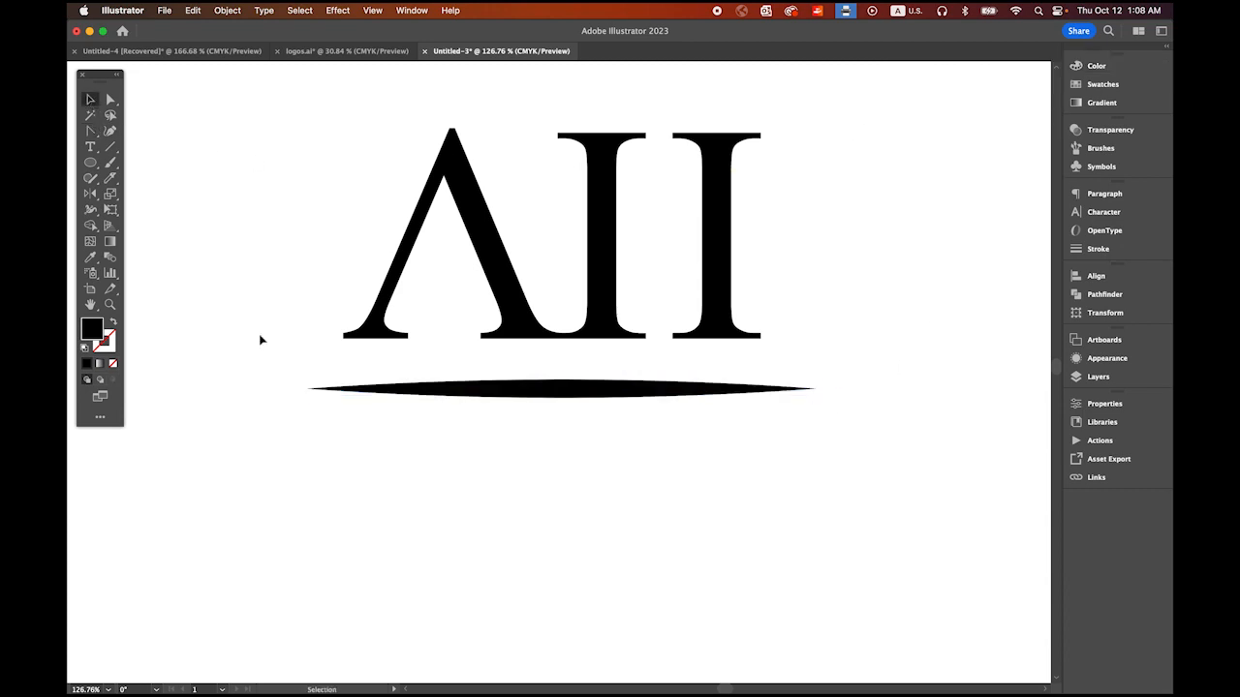
Step: Create an Art Brush with default options from the pointed ellipse, and delete the original shape from the artboard
{"action": "left_click", "coordinate": [581, 389]}
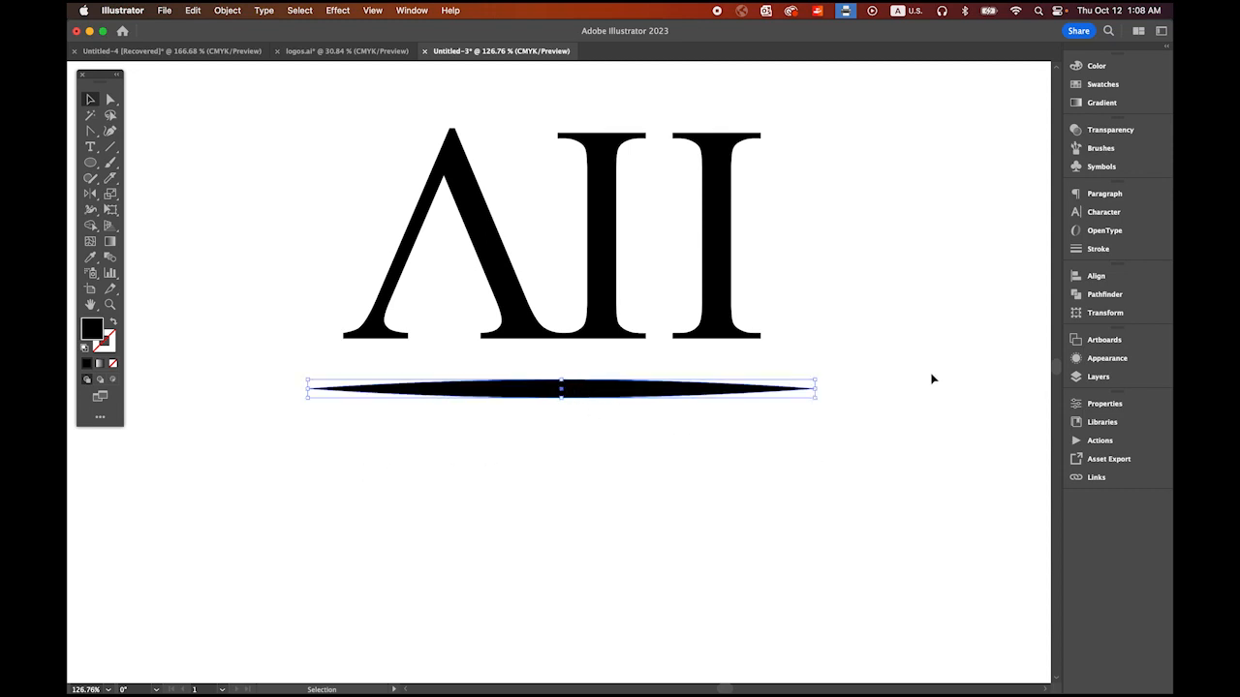
{"action": "left_click", "coordinate": [1100, 151]}
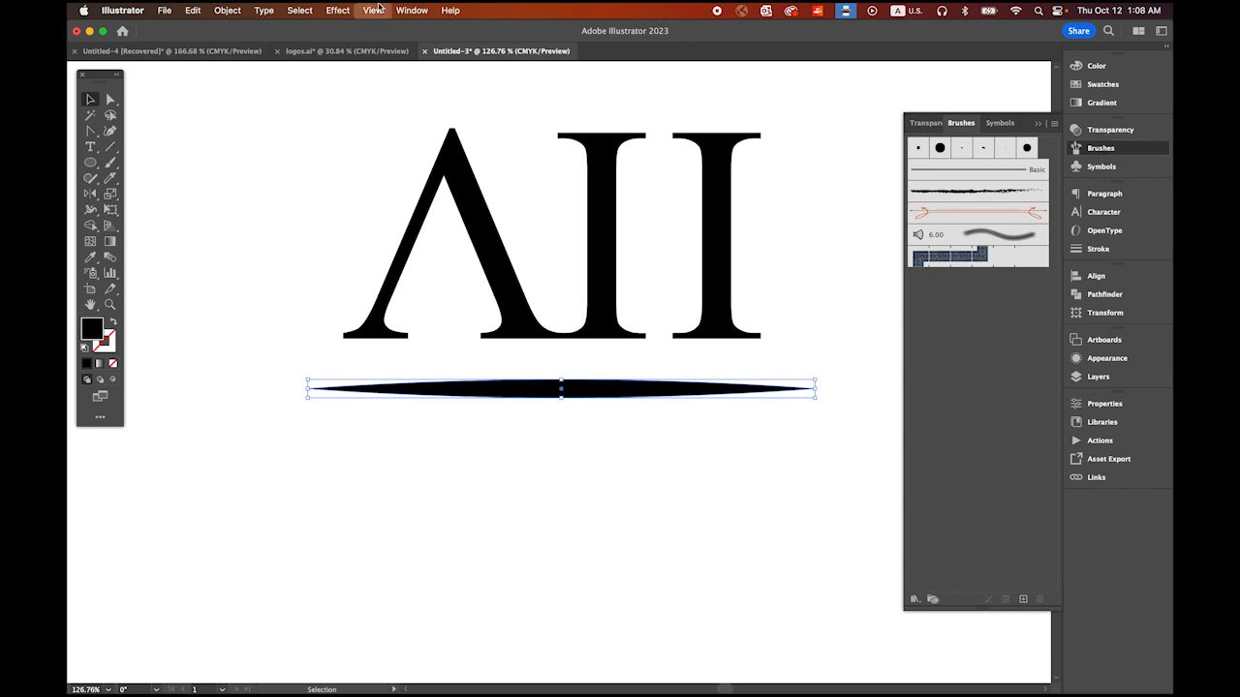
{"action": "left_click", "coordinate": [411, 10]}
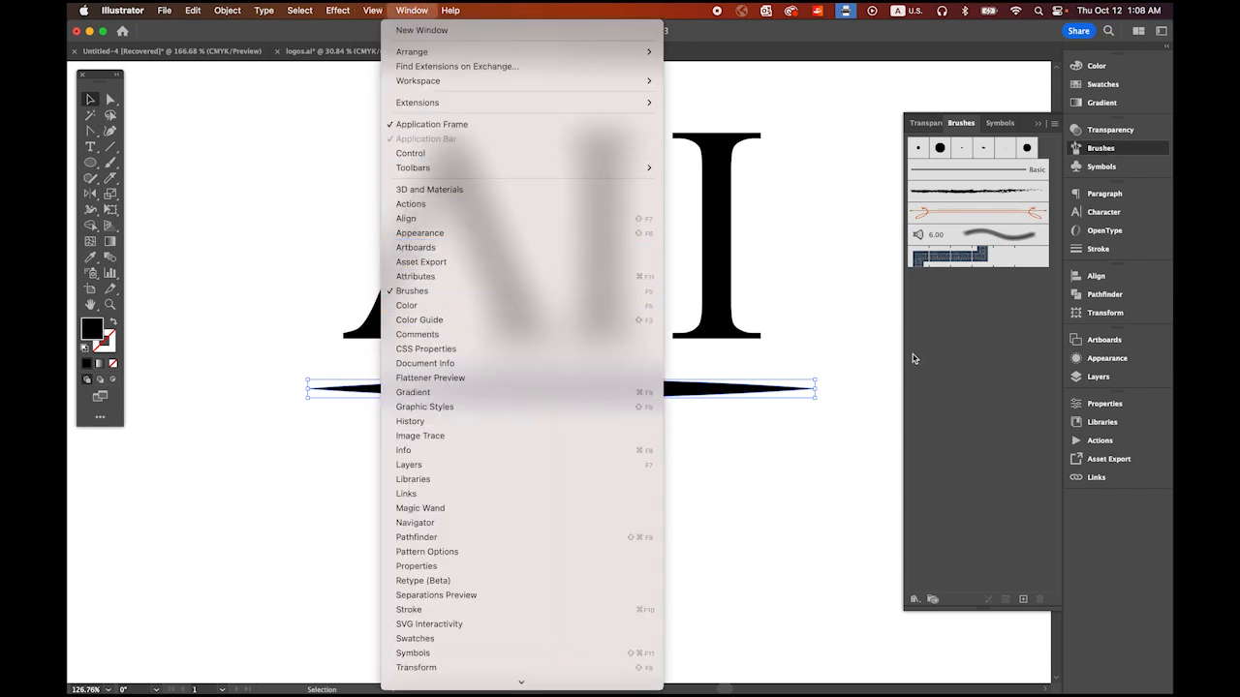
{"action": "left_click", "coordinate": [966, 365]}
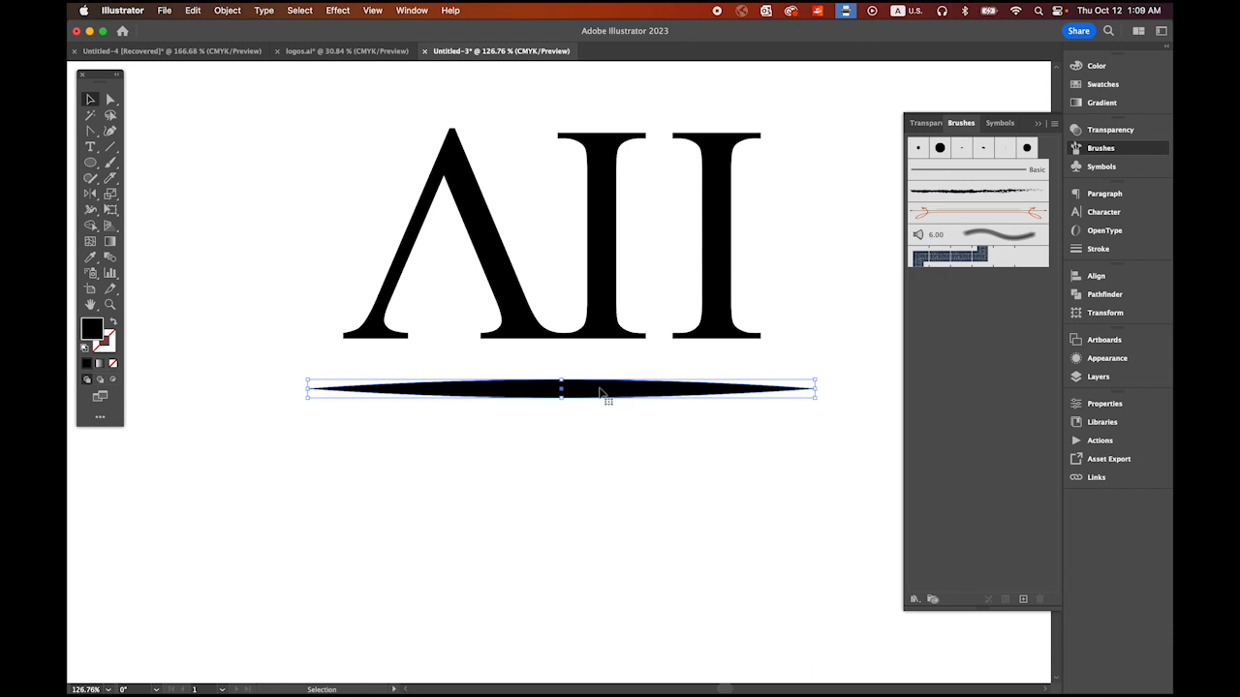
{"action": "mouse_move", "coordinate": [599, 392]}
{"action": "left_mouse_down"}
{"action": "mouse_move", "coordinate": [683, 390]}
{"action": "mouse_move", "coordinate": [861, 339]}
{"action": "mouse_move", "coordinate": [911, 441]}
{"action": "mouse_move", "coordinate": [958, 482]}
{"action": "left_mouse_up"}
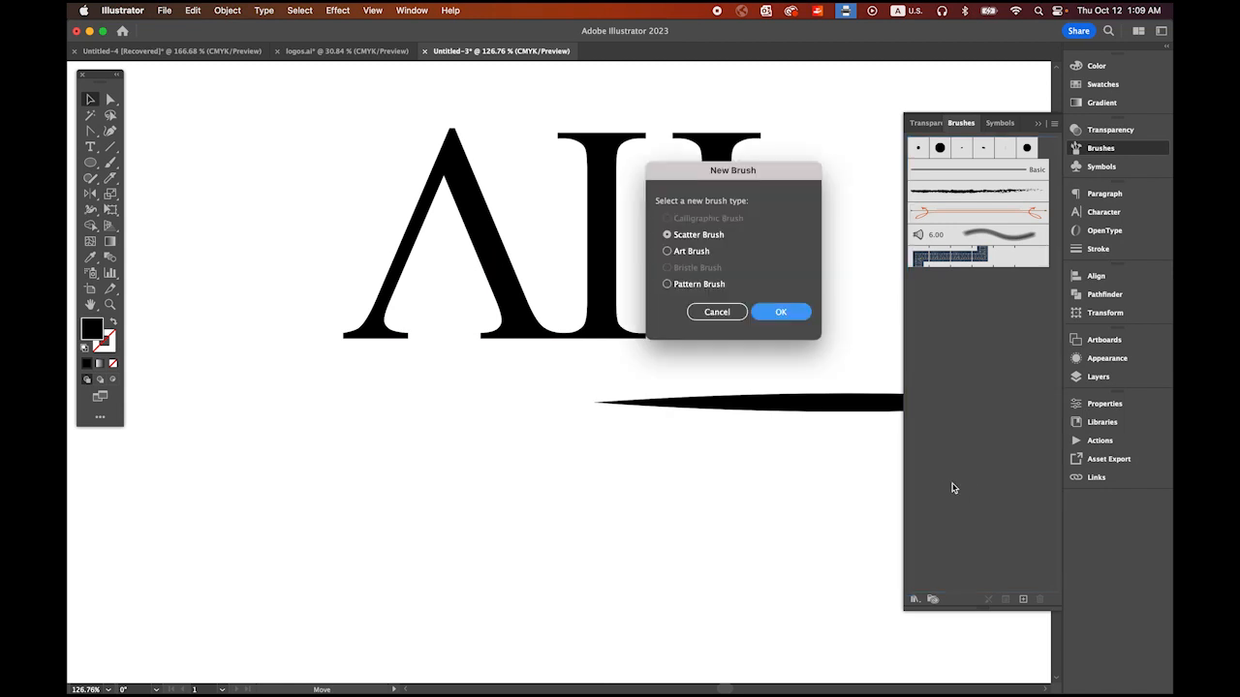
{"action": "left_click", "coordinate": [668, 253]}
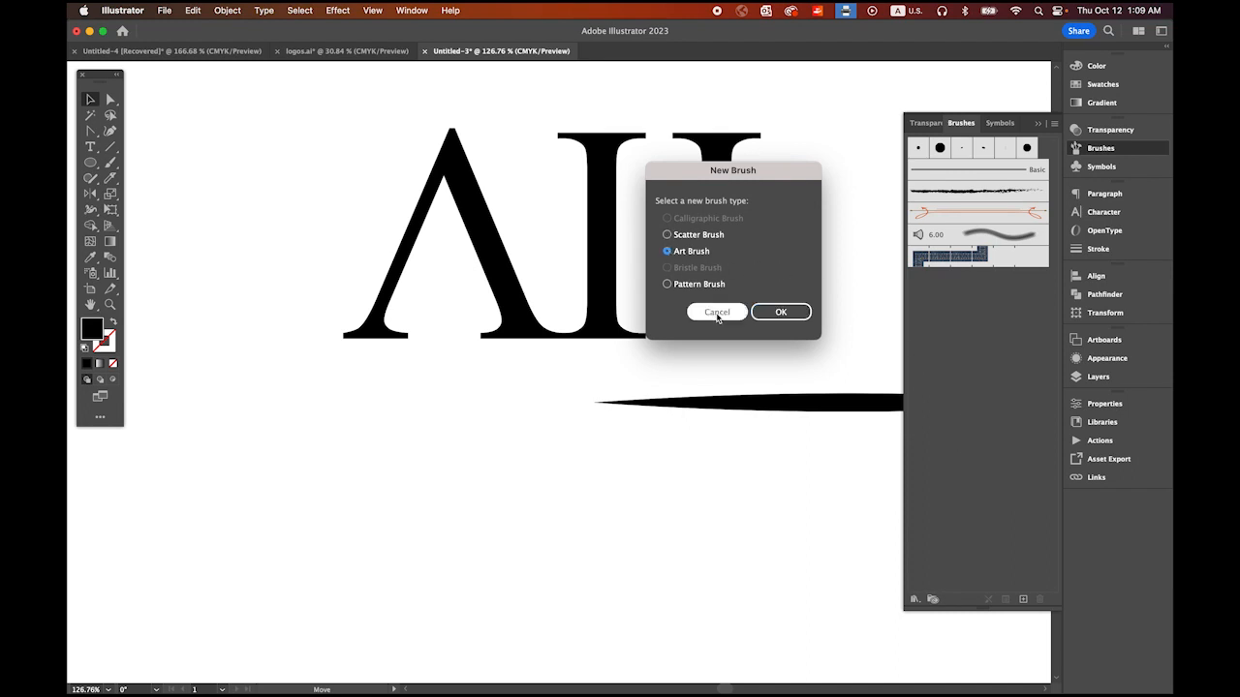
{"action": "left_click", "coordinate": [784, 312]}
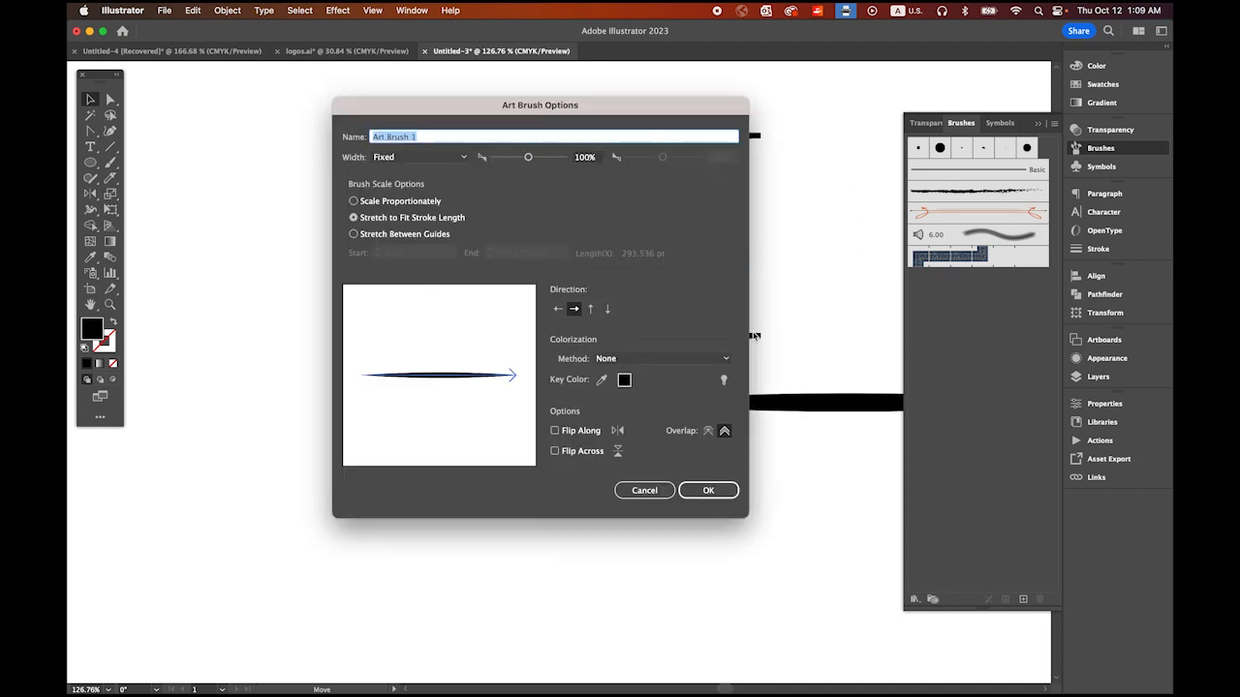
{"action": "left_click", "coordinate": [707, 495]}
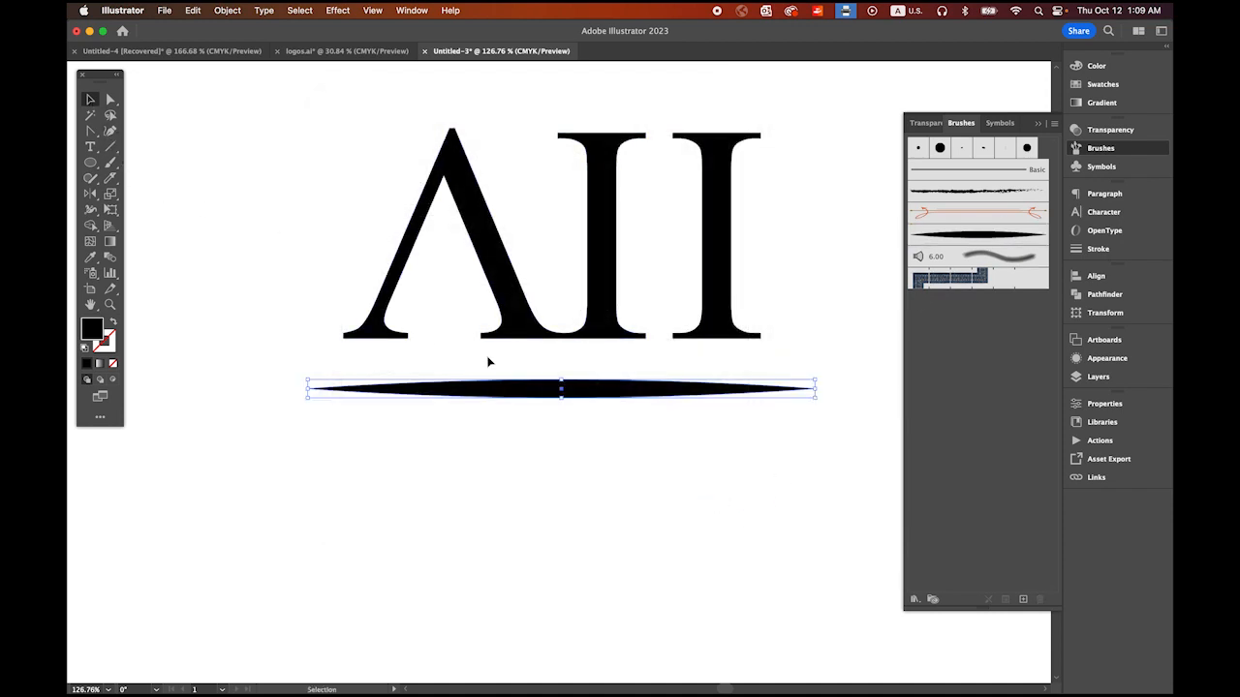
{"action": "key", "text": "Delete"}
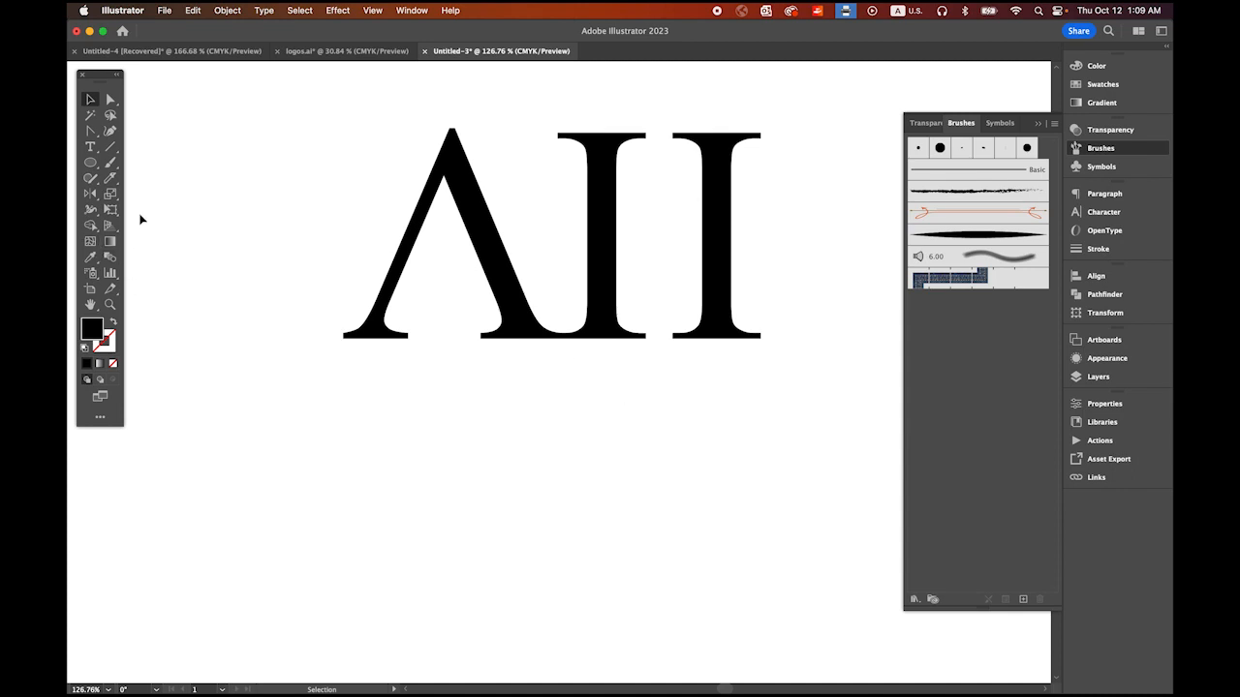
Step: Draw a straight horizontal line with a black stroke and no fill beneath the letters, slightly wider than the lettering
{"action": "left_click", "coordinate": [110, 146]}
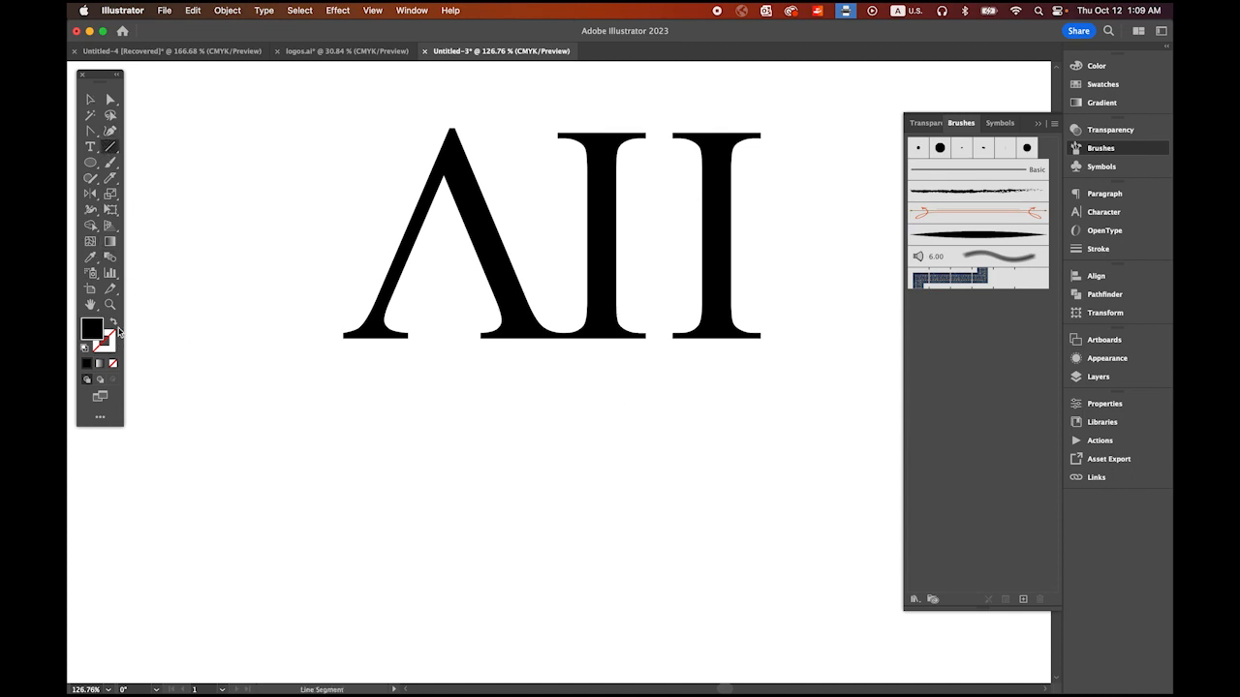
{"action": "left_click", "coordinate": [113, 323]}
{"action": "left_click", "coordinate": [111, 348]}
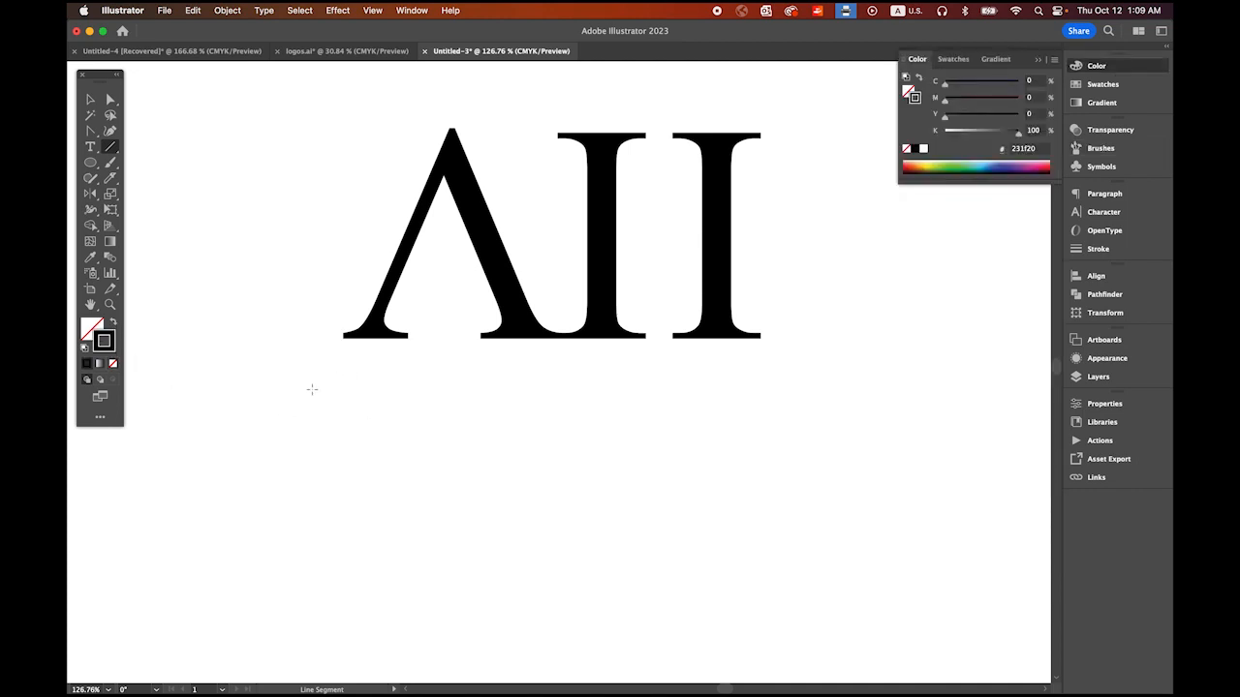
{"action": "left_click_drag", "start_coordinate": [295, 388], "coordinate": [821, 422]}
Step: Add an anchor point at the line's midpoint and pull out its direction handles to bend the line into a gentle S-curve
{"action": "left_click", "coordinate": [91, 99]}
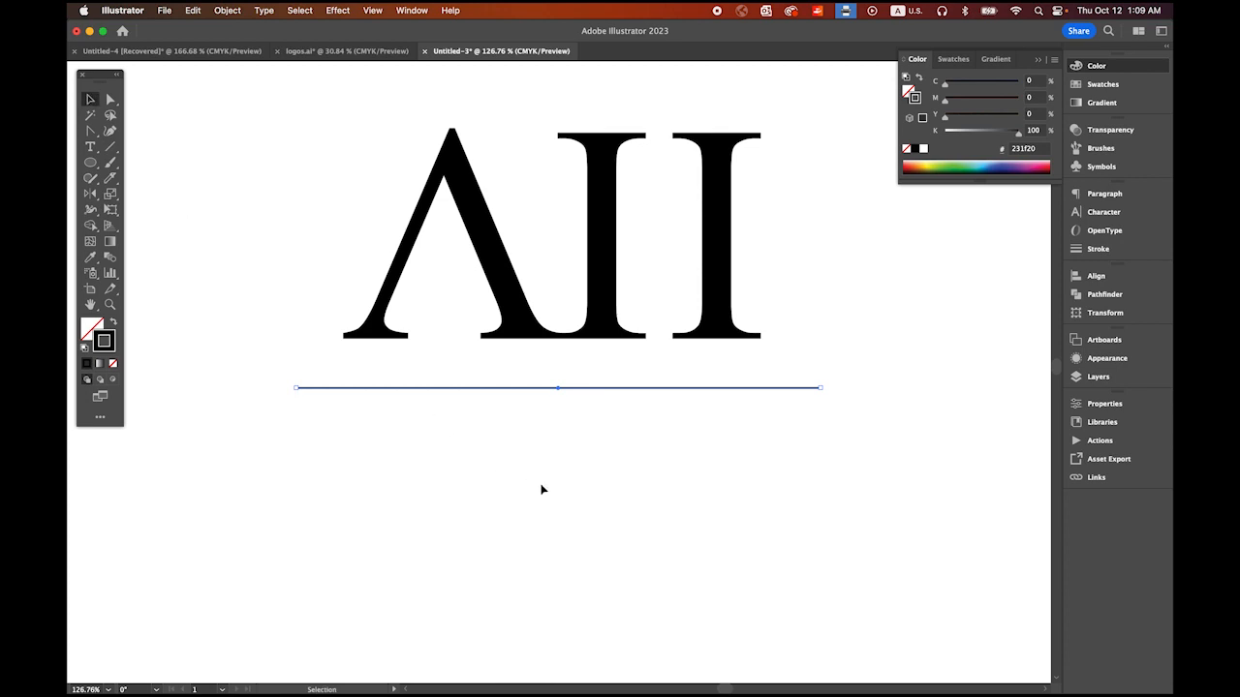
{"action": "left_click", "coordinate": [90, 131]}
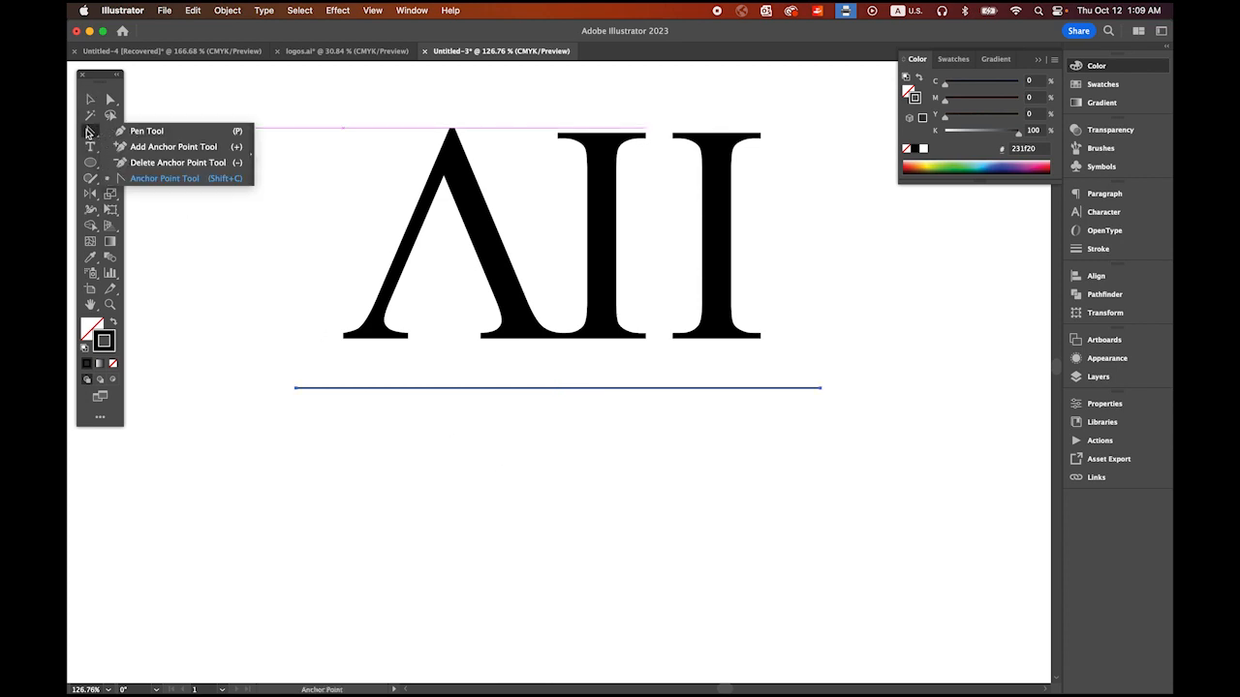
{"action": "left_click", "coordinate": [168, 148]}
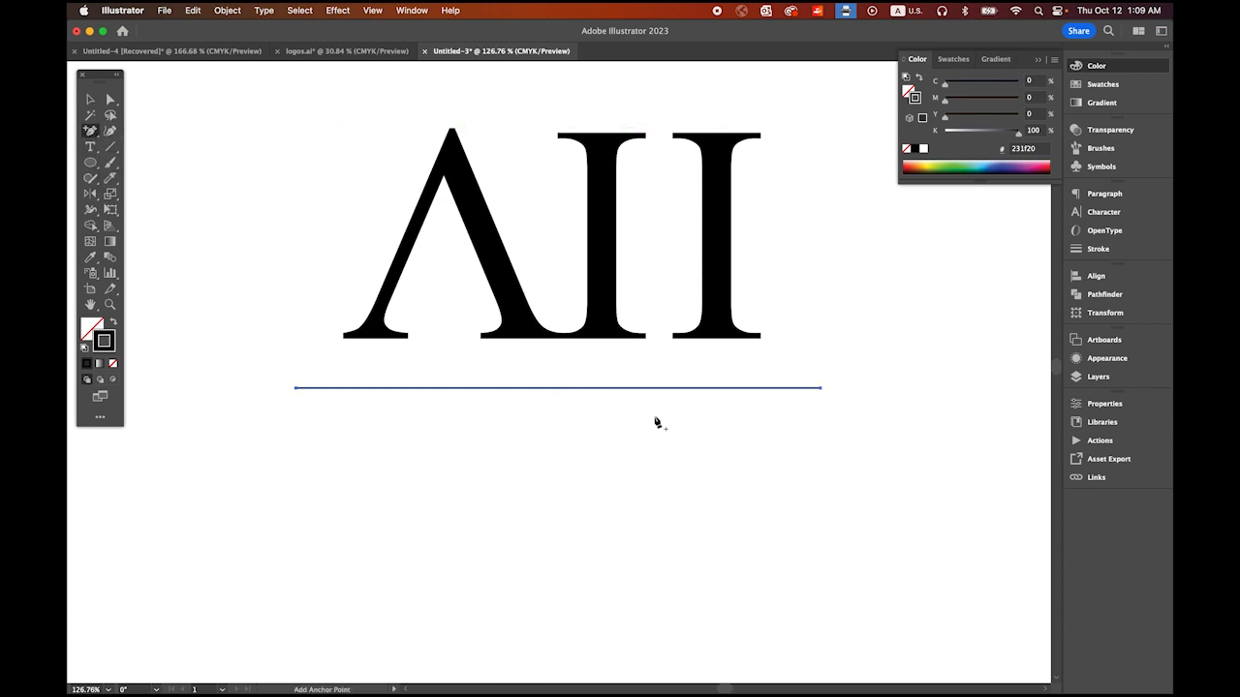
{"action": "left_click", "coordinate": [560, 389]}
{"action": "left_click", "coordinate": [90, 131]}
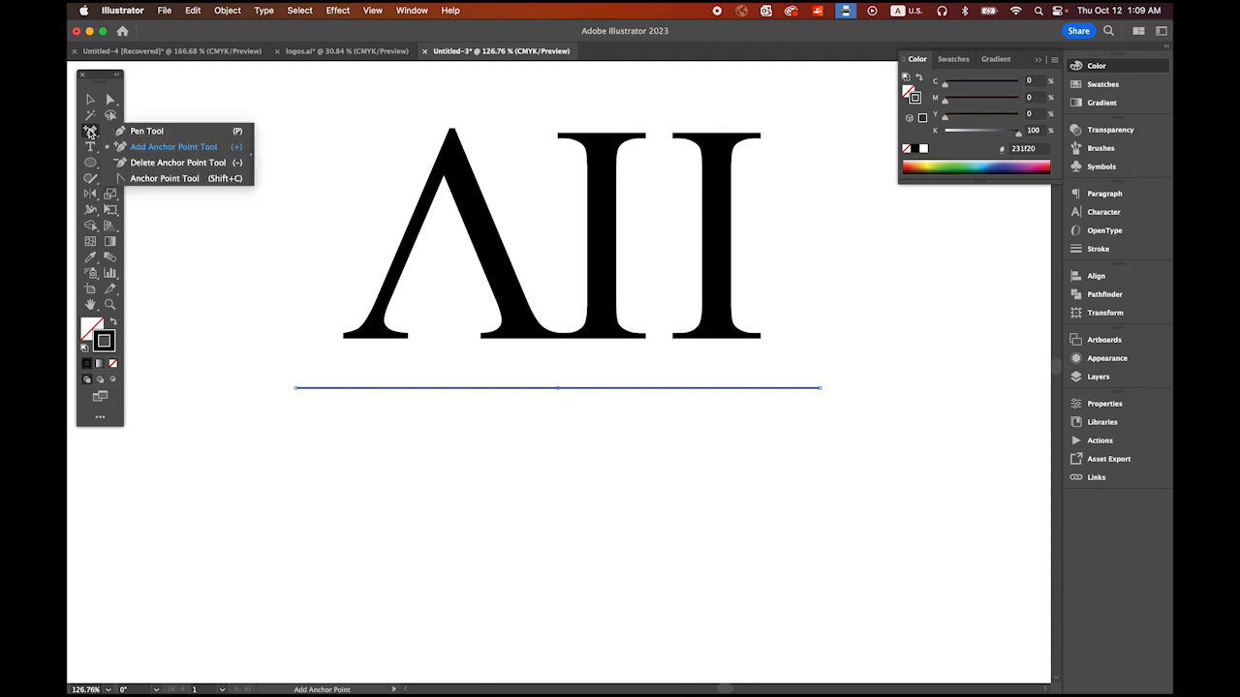
{"action": "left_click", "coordinate": [164, 178]}
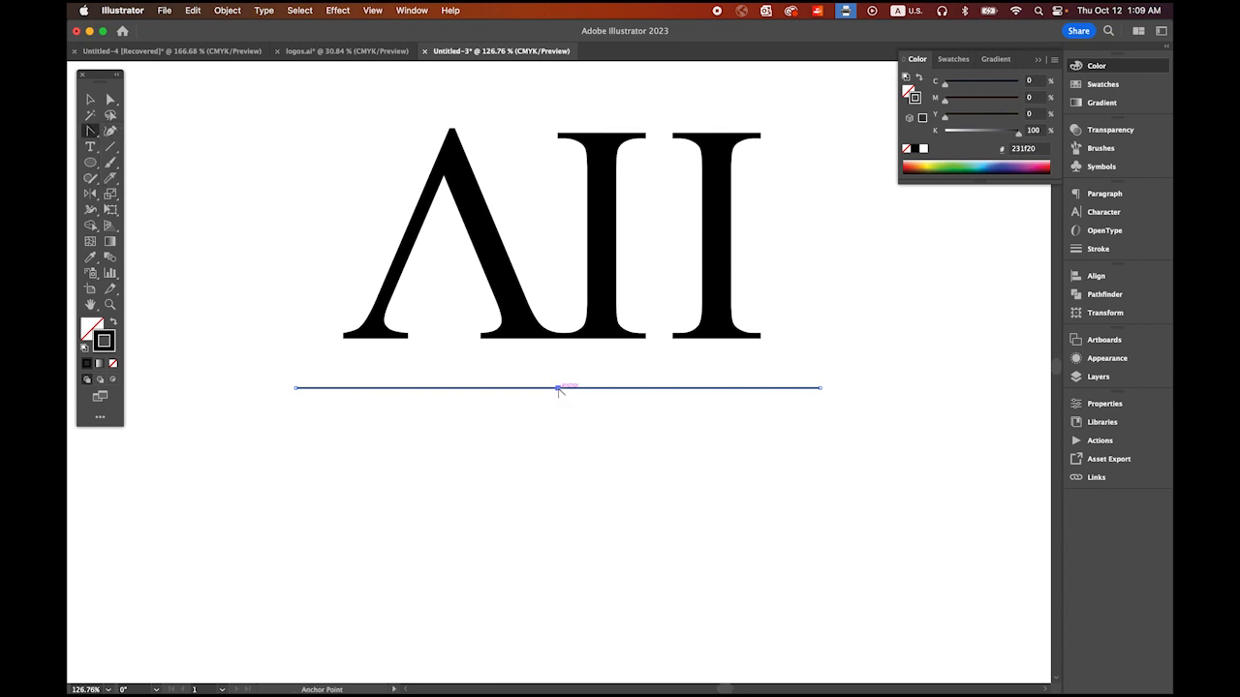
{"action": "left_click_drag", "start_coordinate": [558, 389], "coordinate": [717, 425]}
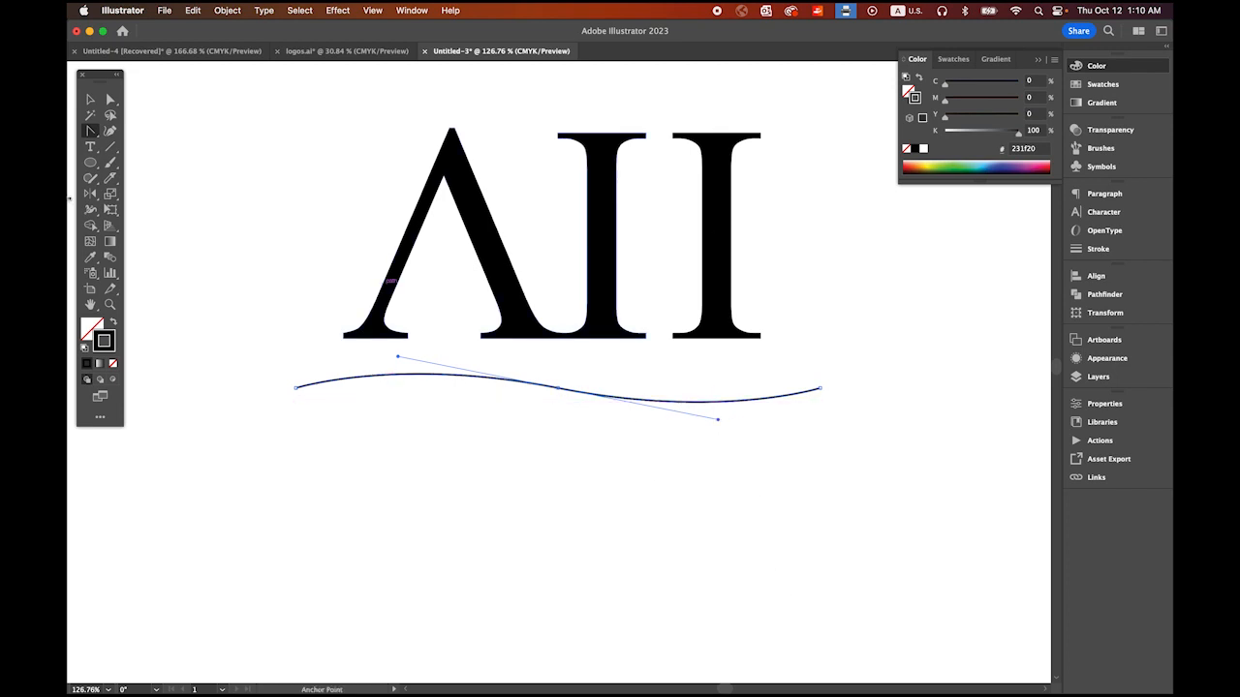
Step: Apply the custom pointed-ellipse brush, Art Brush 1, to the curved line
{"action": "left_click", "coordinate": [90, 99]}
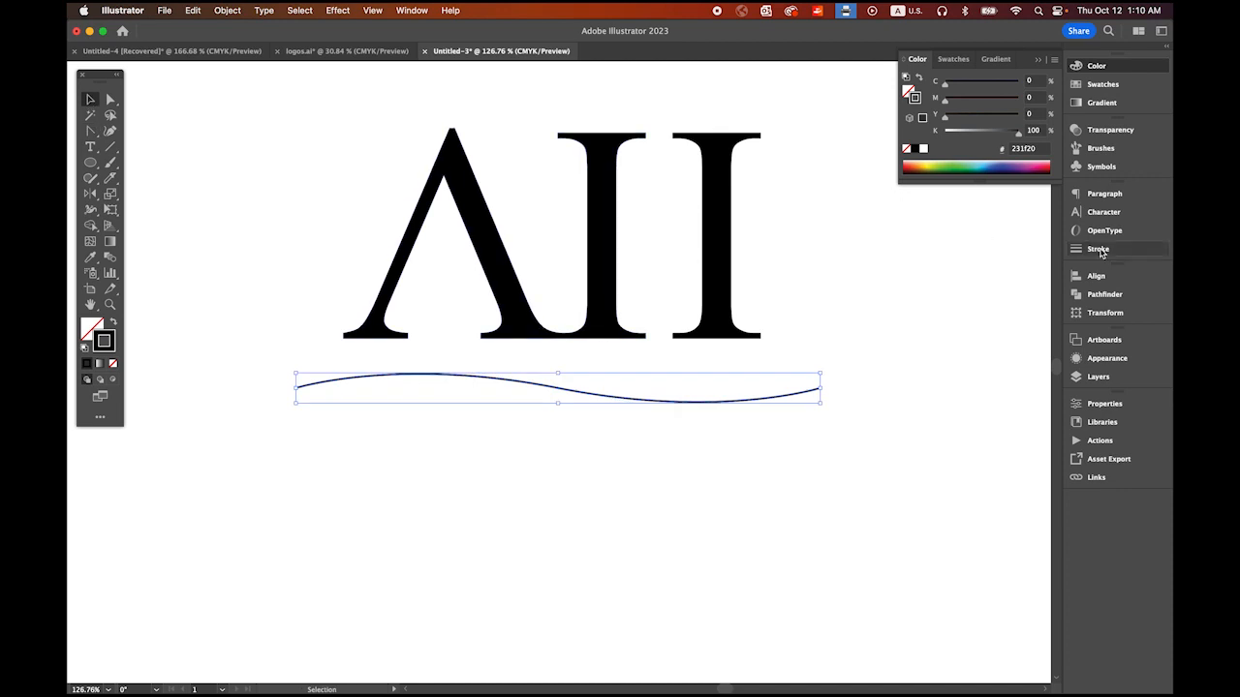
{"action": "left_click", "coordinate": [1103, 148]}
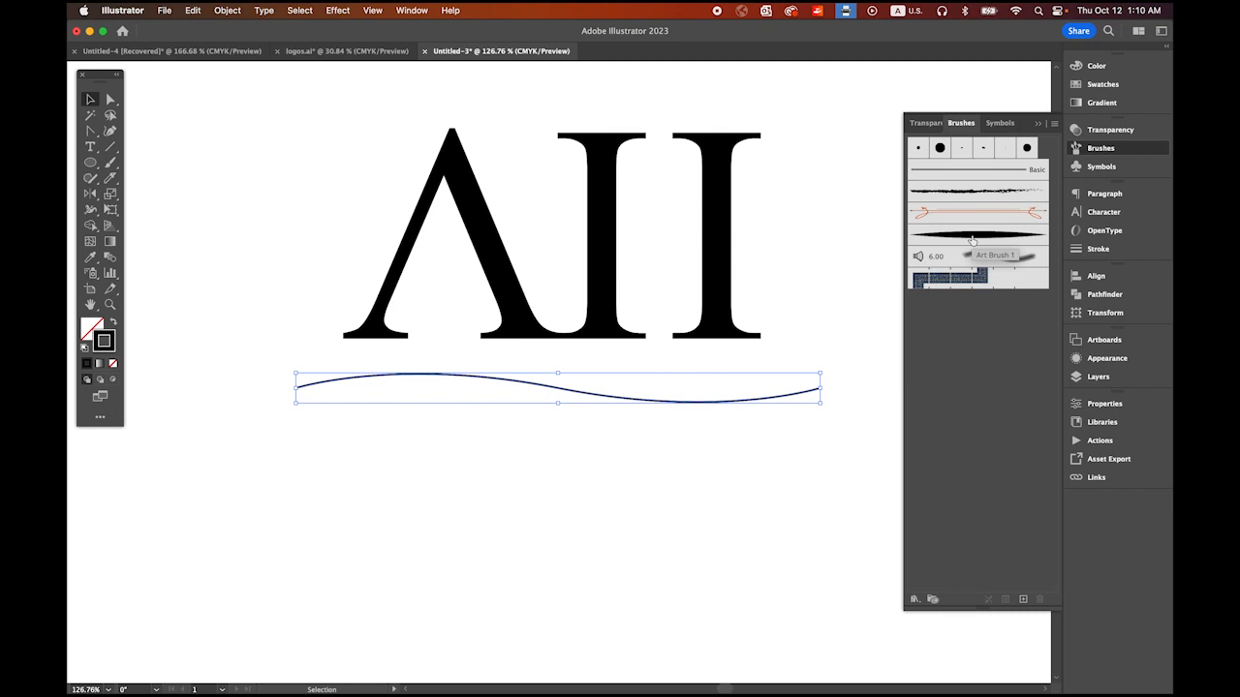
{"action": "left_click", "coordinate": [972, 237]}
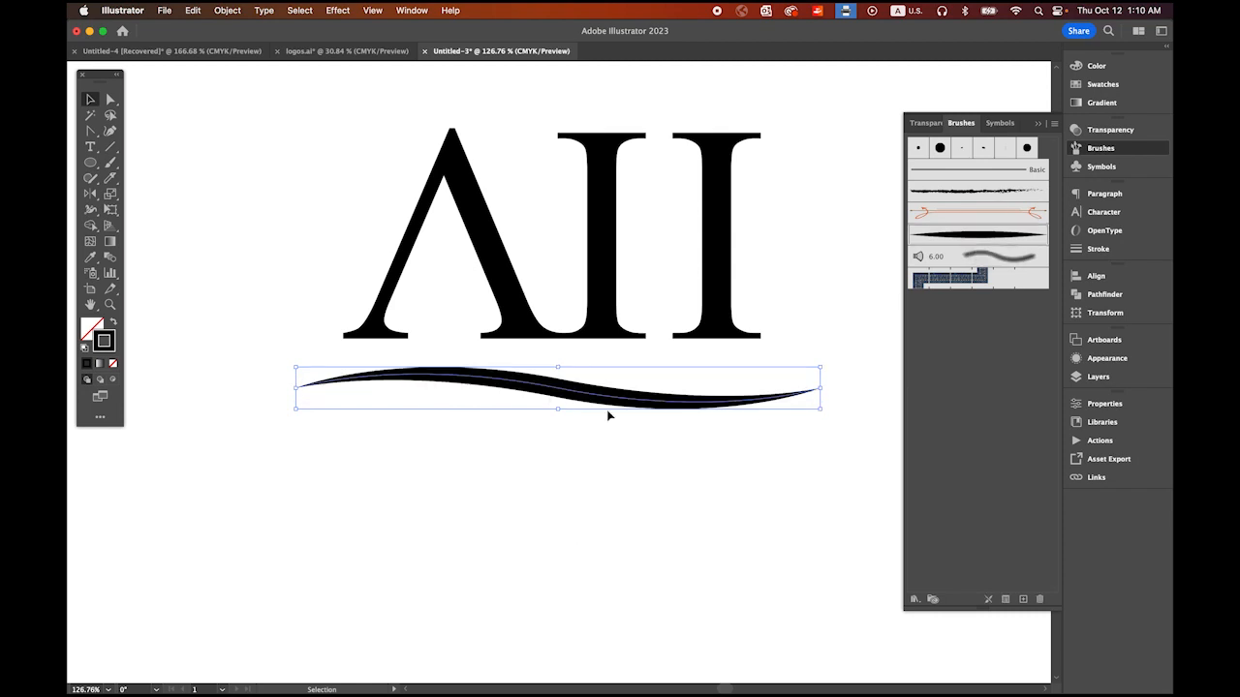
{"action": "left_click", "coordinate": [1038, 124]}
Step: Move the tapered wave across the middle of the letters and rotate it so its right end rises
{"action": "mouse_move", "coordinate": [576, 399]}
{"action": "left_mouse_down"}
{"action": "mouse_move", "coordinate": [585, 351]}
{"action": "mouse_move", "coordinate": [569, 239]}
{"action": "mouse_move", "coordinate": [575, 248]}
{"action": "left_mouse_up"}
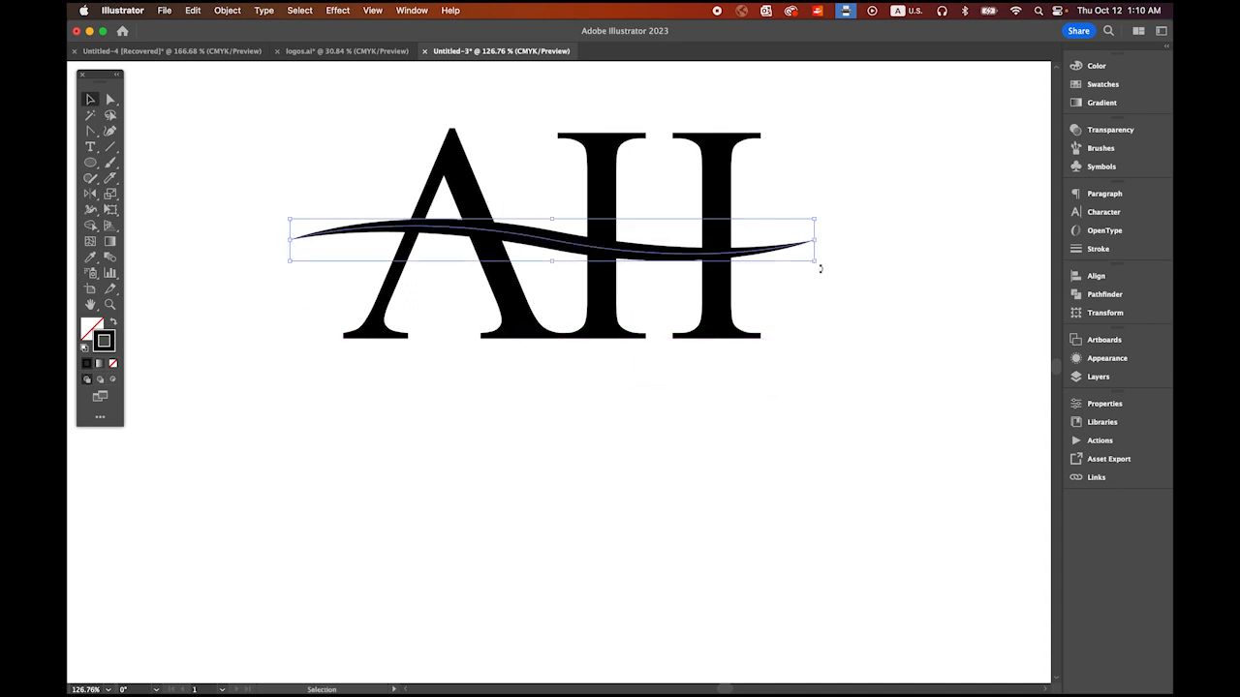
{"action": "left_click_drag", "start_coordinate": [819, 269], "coordinate": [824, 212]}
{"action": "left_click_drag", "start_coordinate": [741, 216], "coordinate": [751, 211]}
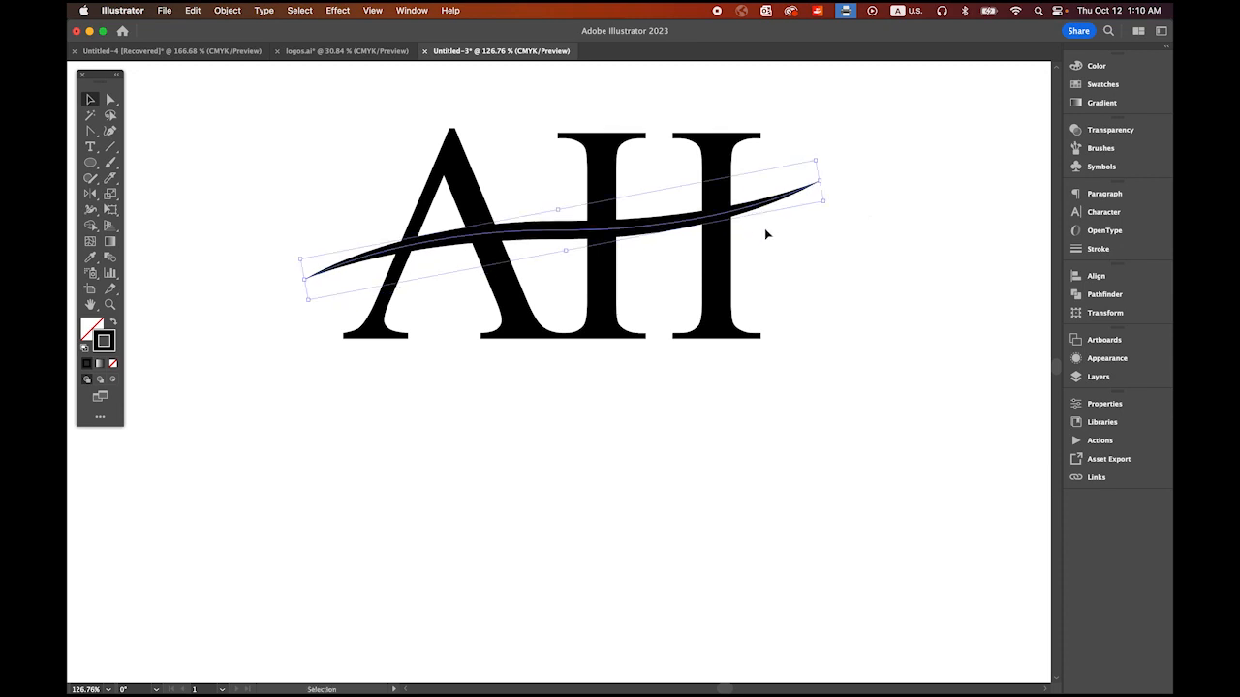
Step: Make the wave slightly shorter and more curved, and fine-tune its tilt and position across the letters
{"action": "mouse_move", "coordinate": [826, 202]}
{"action": "left_mouse_down"}
{"action": "mouse_move", "coordinate": [786, 258]}
{"action": "mouse_move", "coordinate": [792, 228]}
{"action": "mouse_move", "coordinate": [777, 310]}
{"action": "mouse_move", "coordinate": [770, 275]}
{"action": "mouse_move", "coordinate": [787, 237]}
{"action": "mouse_move", "coordinate": [804, 235]}
{"action": "mouse_move", "coordinate": [752, 226]}
{"action": "mouse_move", "coordinate": [756, 214]}
{"action": "left_mouse_up"}
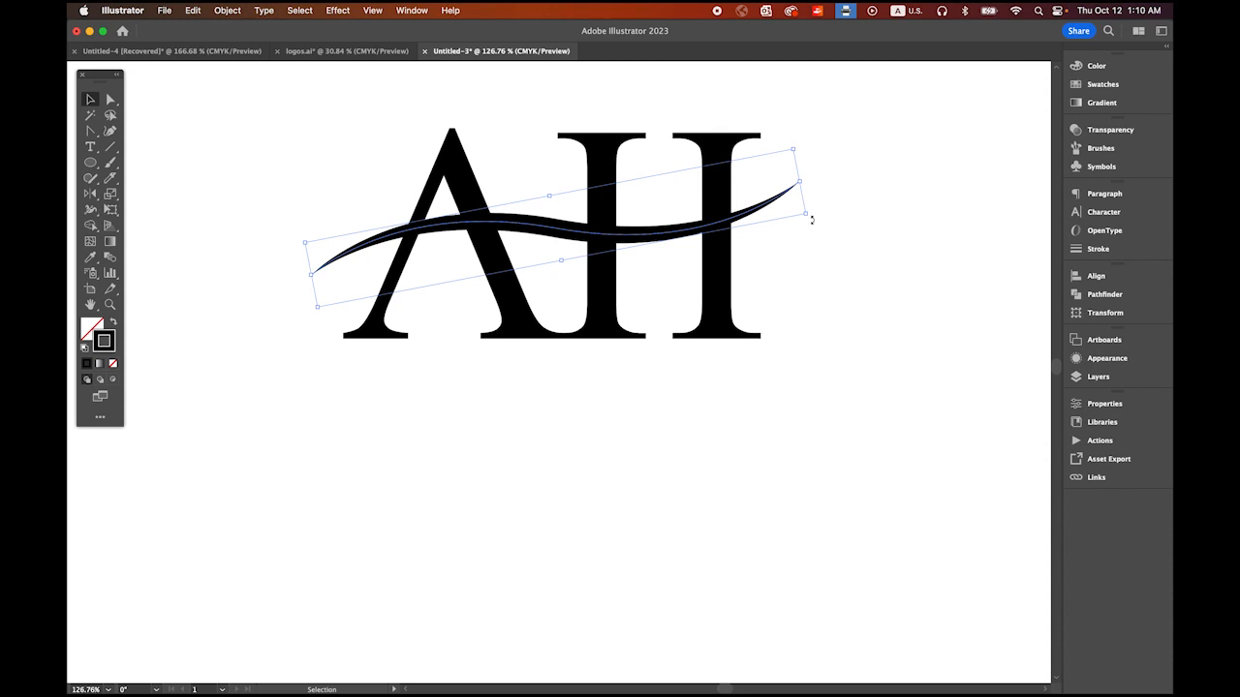
{"action": "left_click_drag", "start_coordinate": [806, 217], "coordinate": [816, 201]}
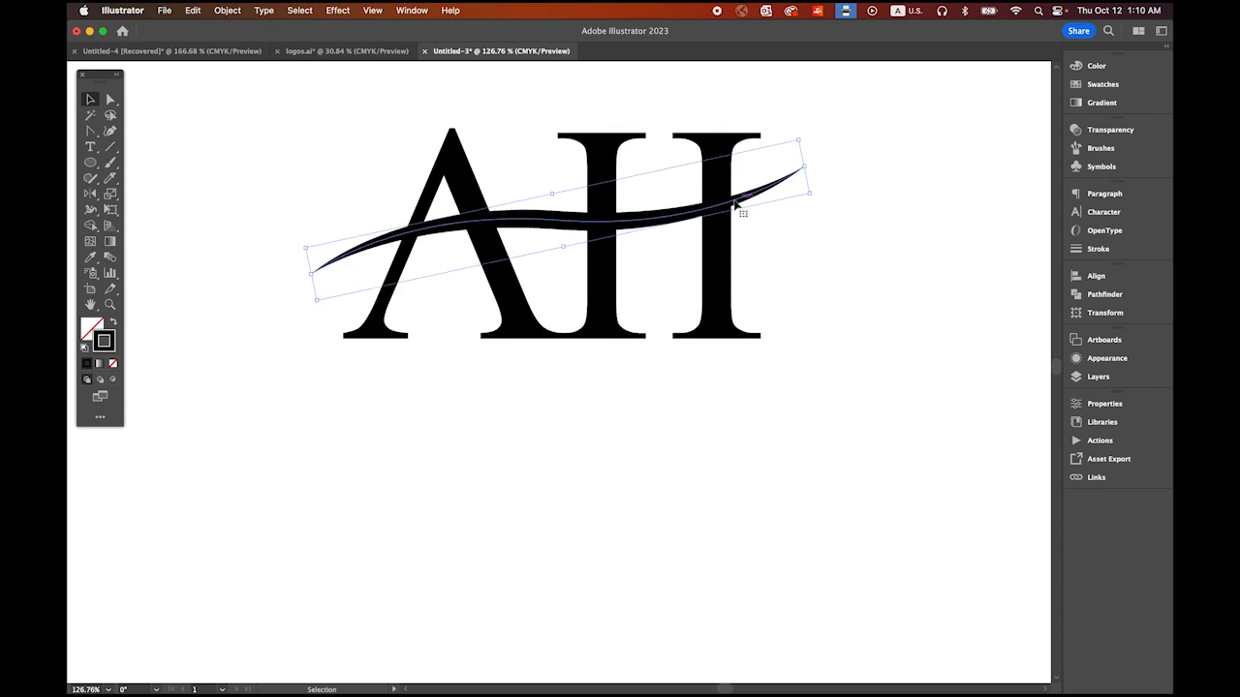
{"action": "left_click_drag", "start_coordinate": [739, 200], "coordinate": [743, 201]}
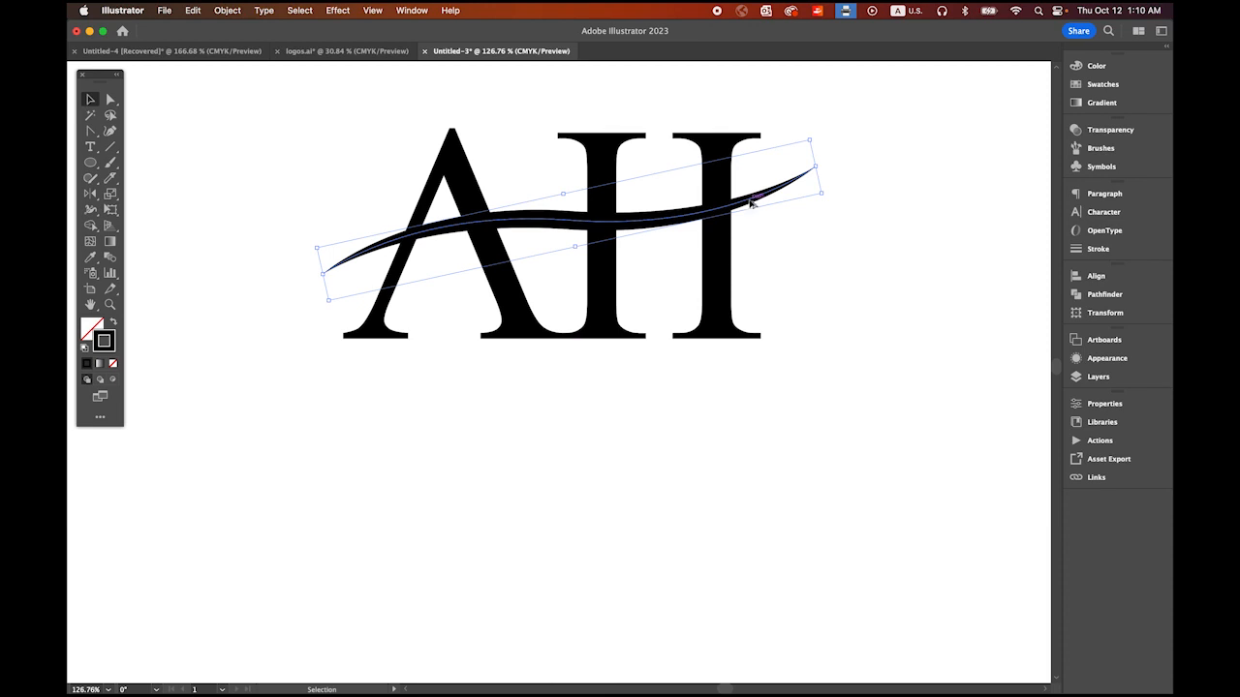
Step: Duplicate the wave just below the original, leaving a narrow gap, and expand the appearance of both waves
{"action": "left_click_drag", "start_coordinate": [750, 203], "coordinate": [736, 230]}
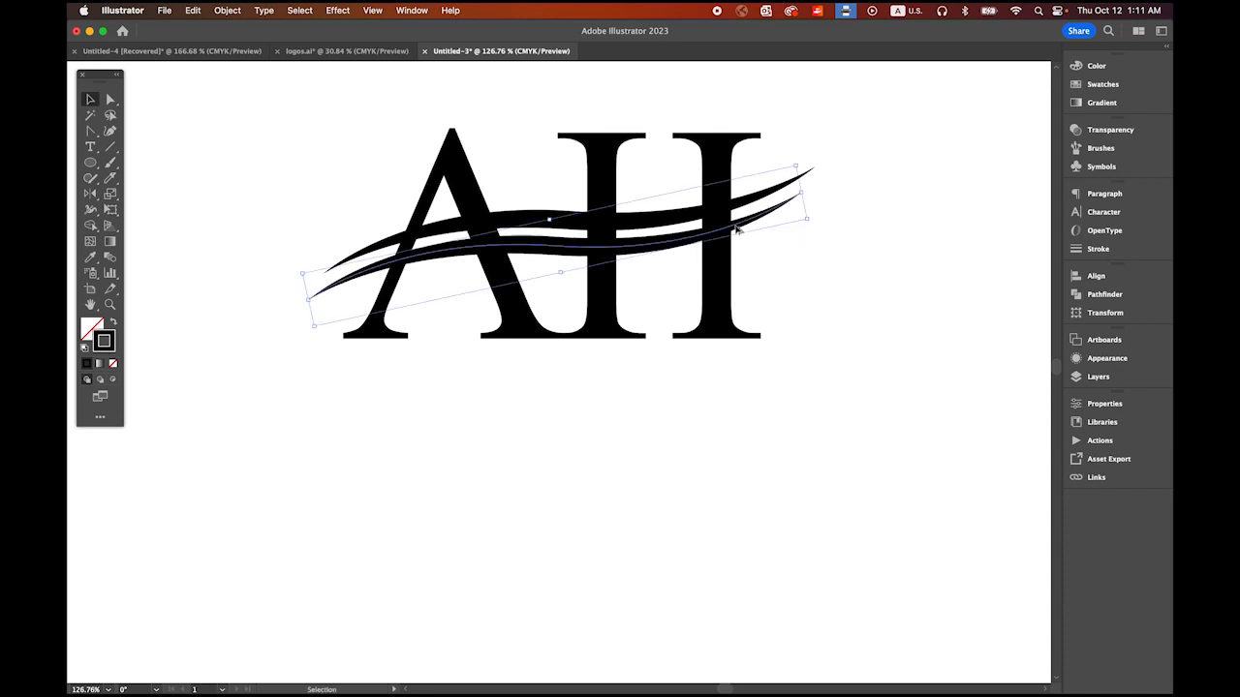
{"action": "left_click", "coordinate": [848, 295]}
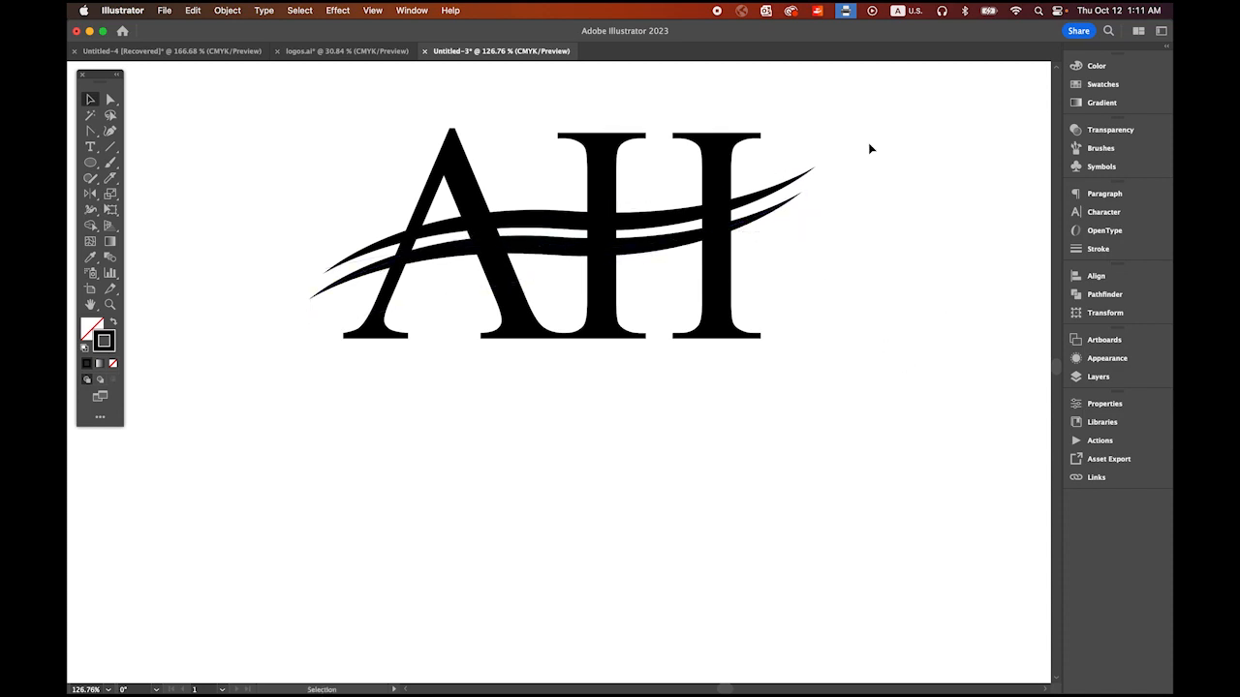
{"action": "left_click", "coordinate": [765, 215]}
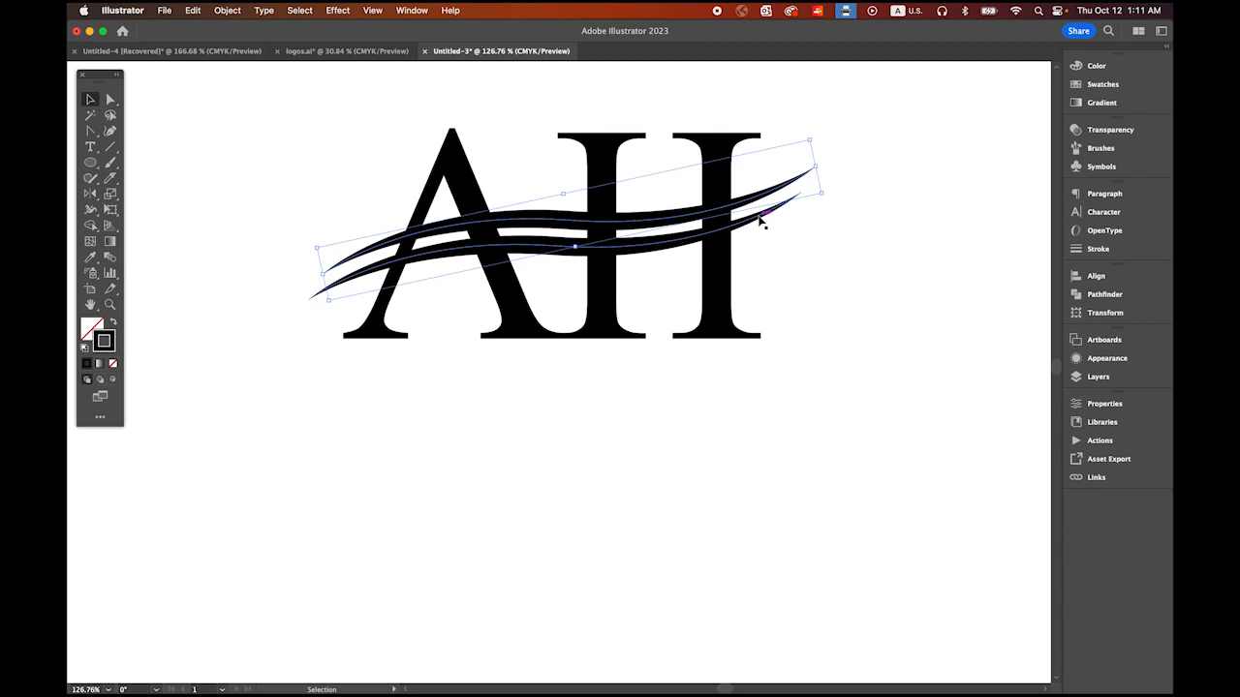
{"action": "left_click", "coordinate": [770, 223], "text": "shift"}
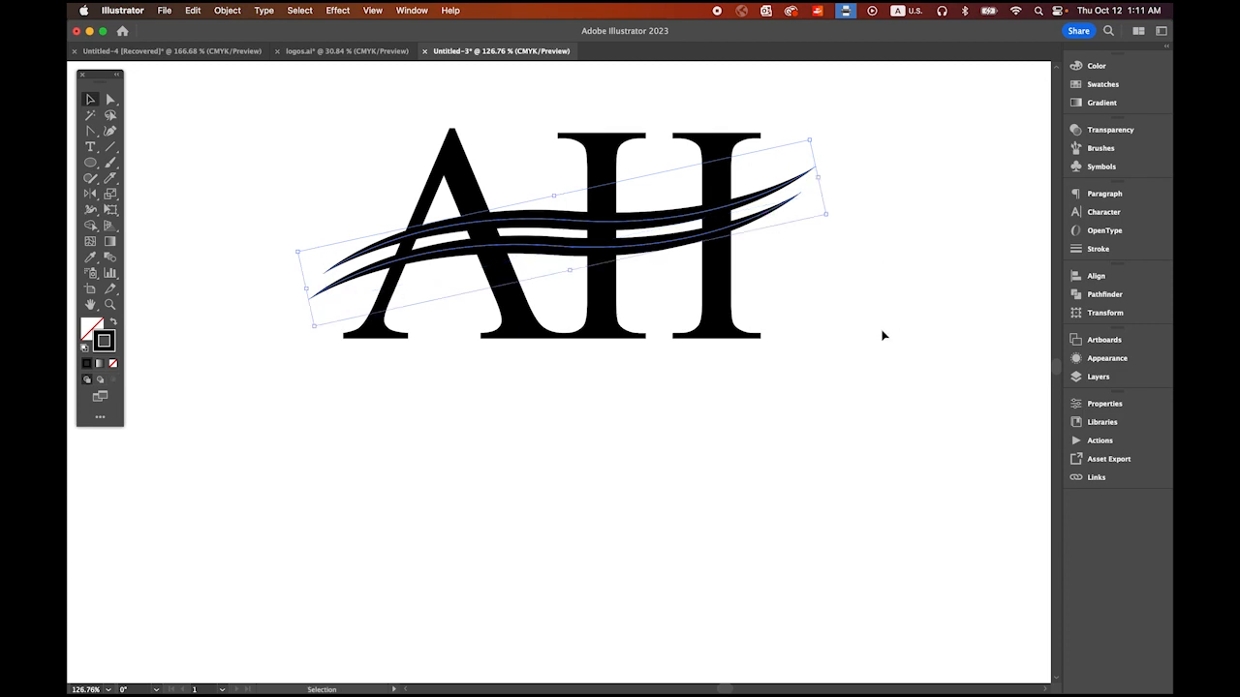
{"action": "left_click", "coordinate": [224, 9]}
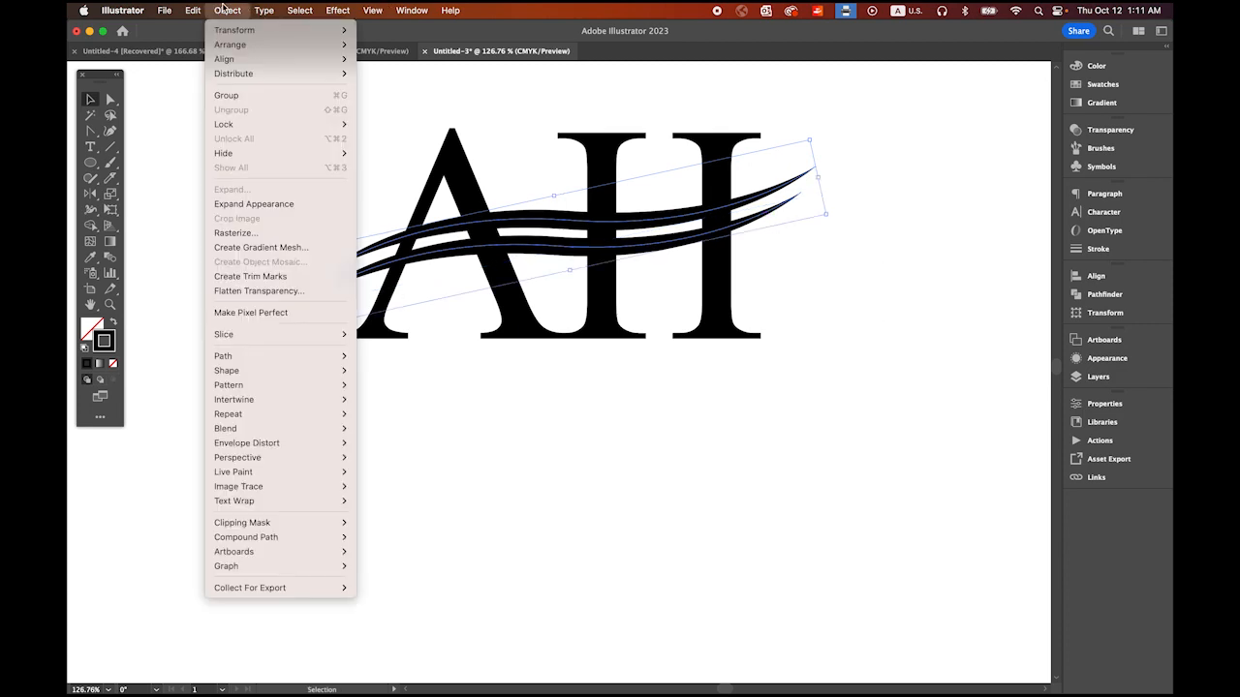
{"action": "left_click", "coordinate": [290, 204]}
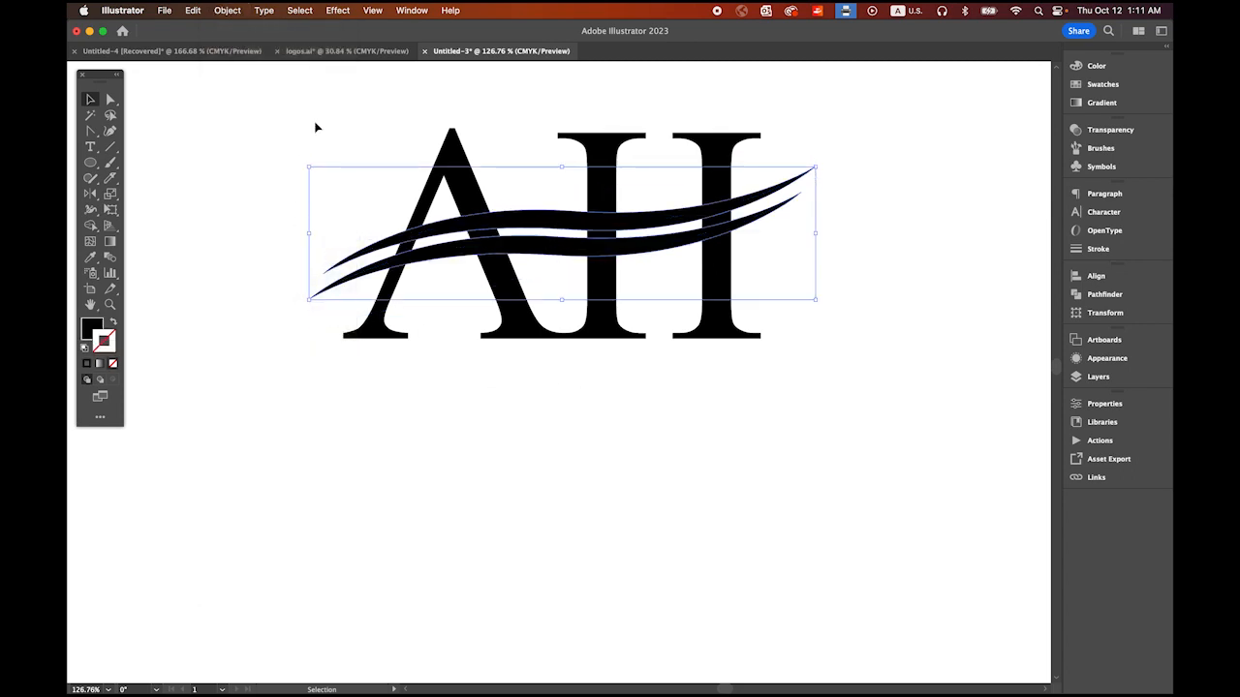
Step: Select all the letters together with both expanded waves
{"action": "left_click_drag", "start_coordinate": [311, 111], "coordinate": [819, 419]}
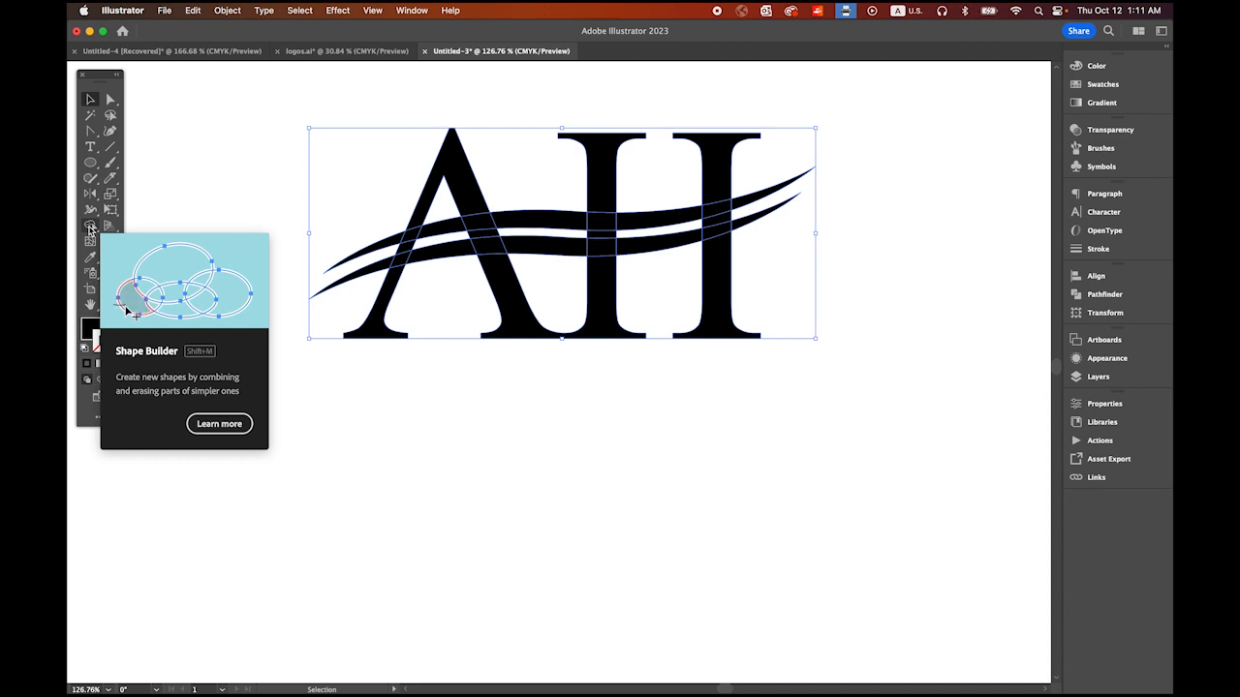
{"action": "left_click", "coordinate": [412, 11]}
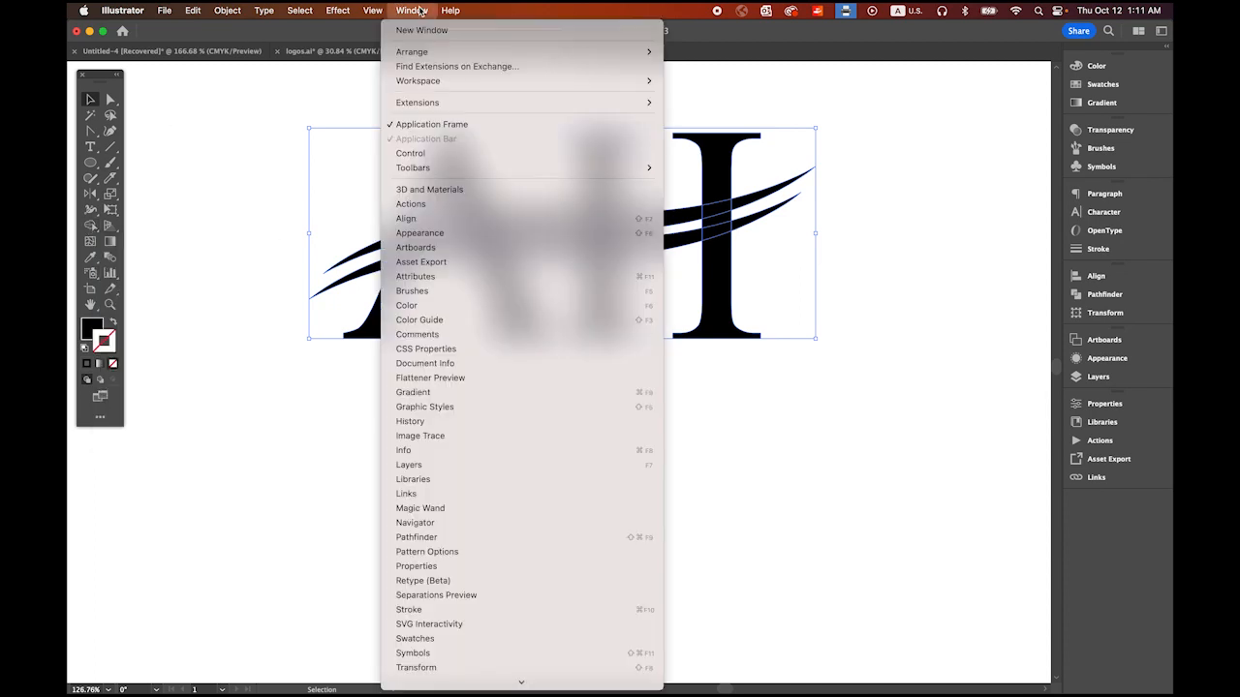
{"action": "mouse_move", "coordinate": [448, 168]}
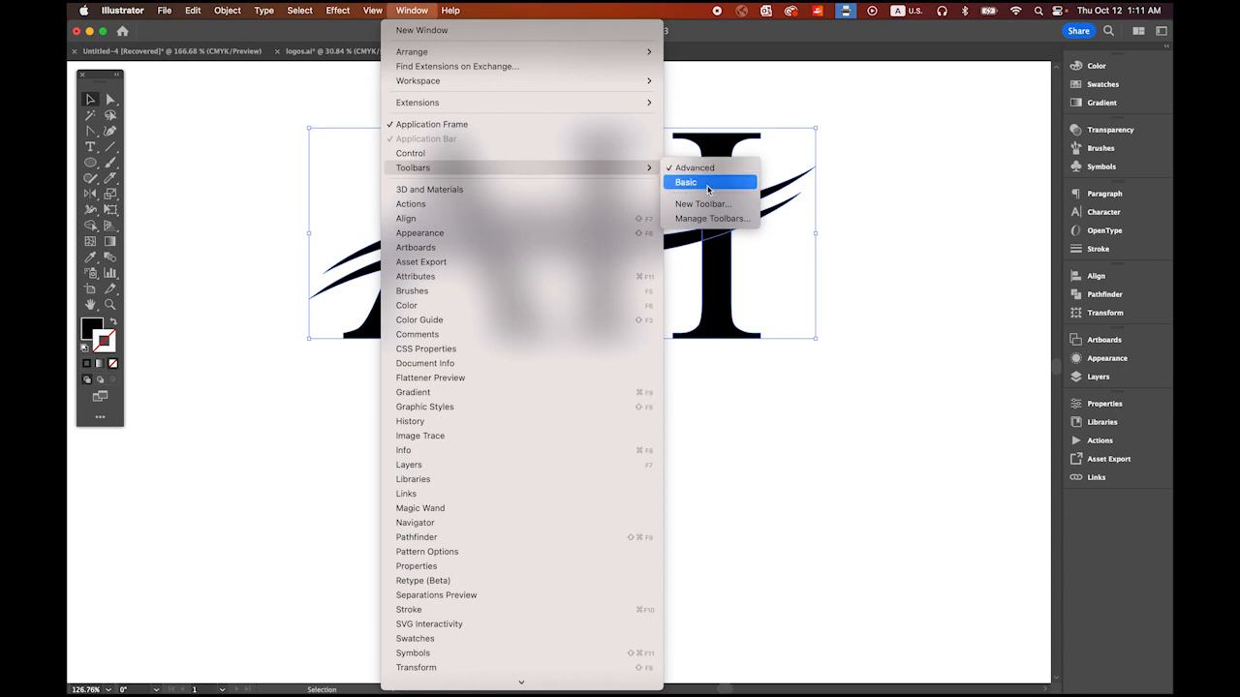
{"action": "left_click", "coordinate": [420, 9]}
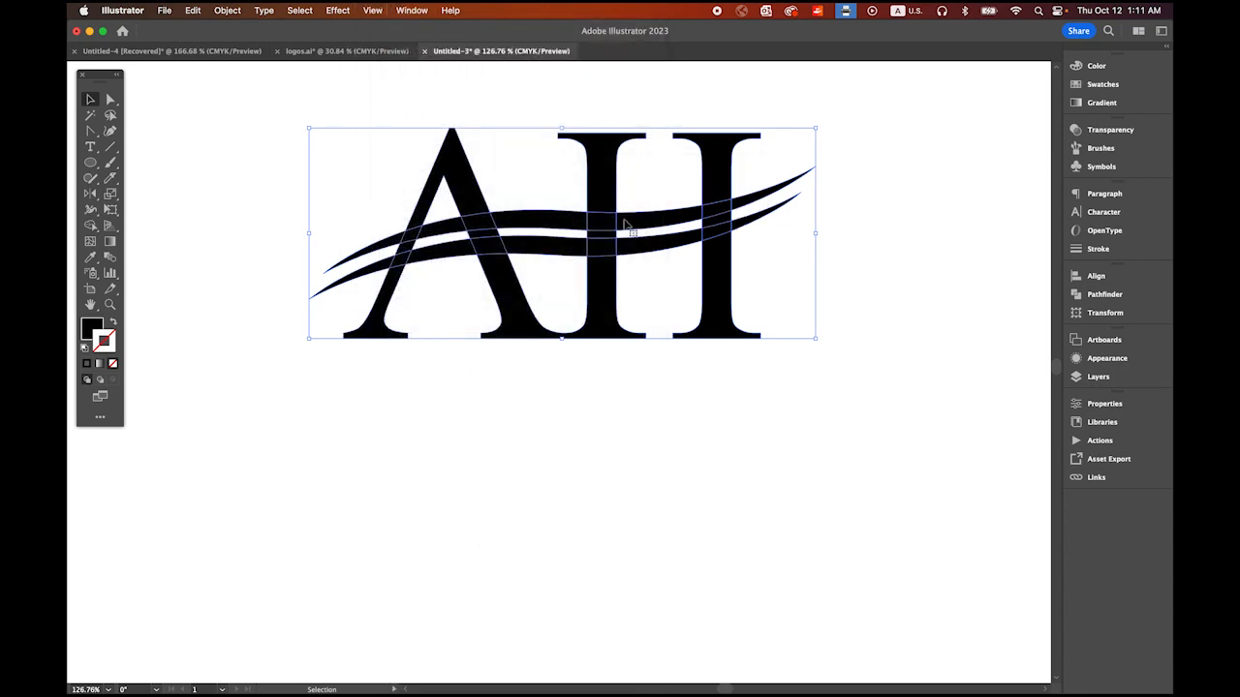
Step: Remove the four letter pieces lying in the gap between the two waves with the Shape Builder tool
{"action": "left_click_drag", "start_coordinate": [477, 242], "coordinate": [600, 289]}
{"action": "left_click_drag", "start_coordinate": [645, 282], "coordinate": [553, 371]}
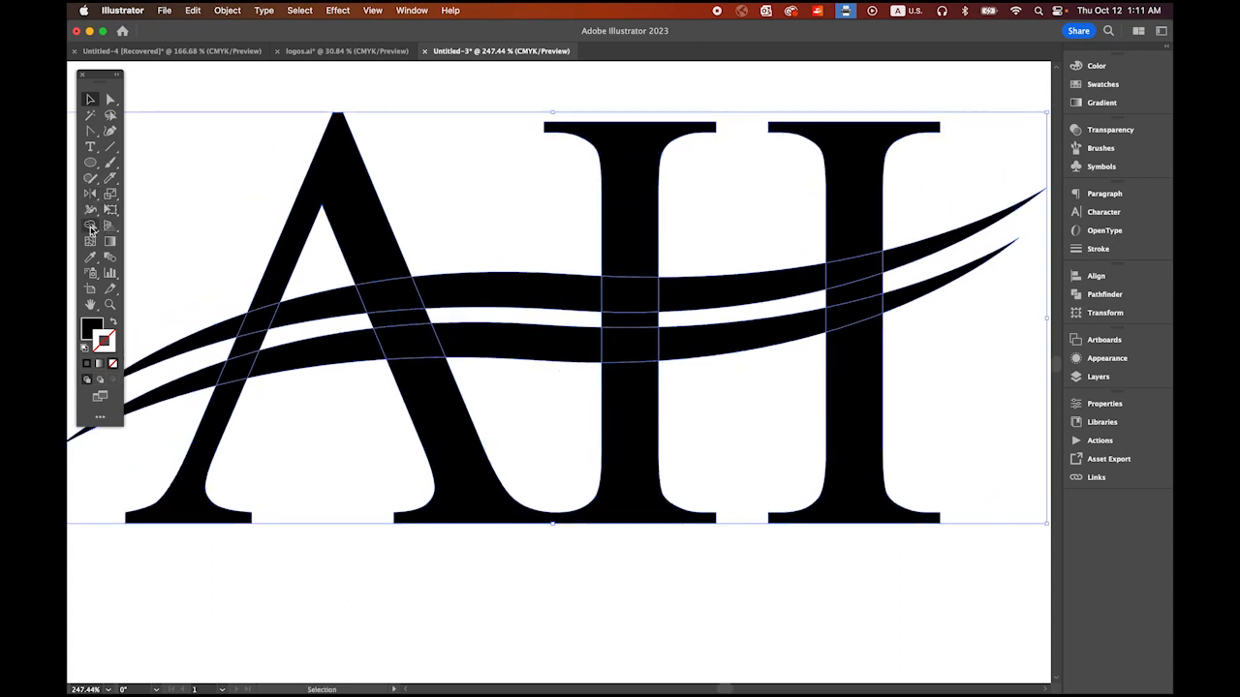
{"action": "left_click", "coordinate": [91, 225]}
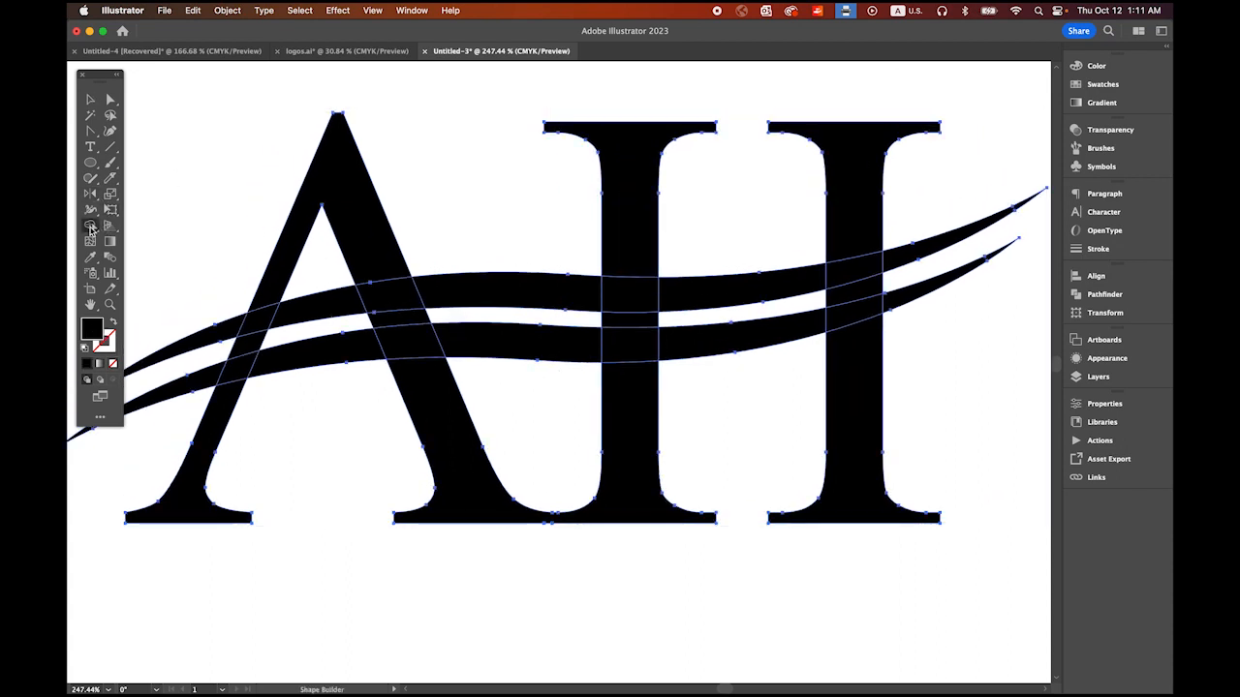
{"action": "left_click", "coordinate": [250, 348], "text": "alt"}
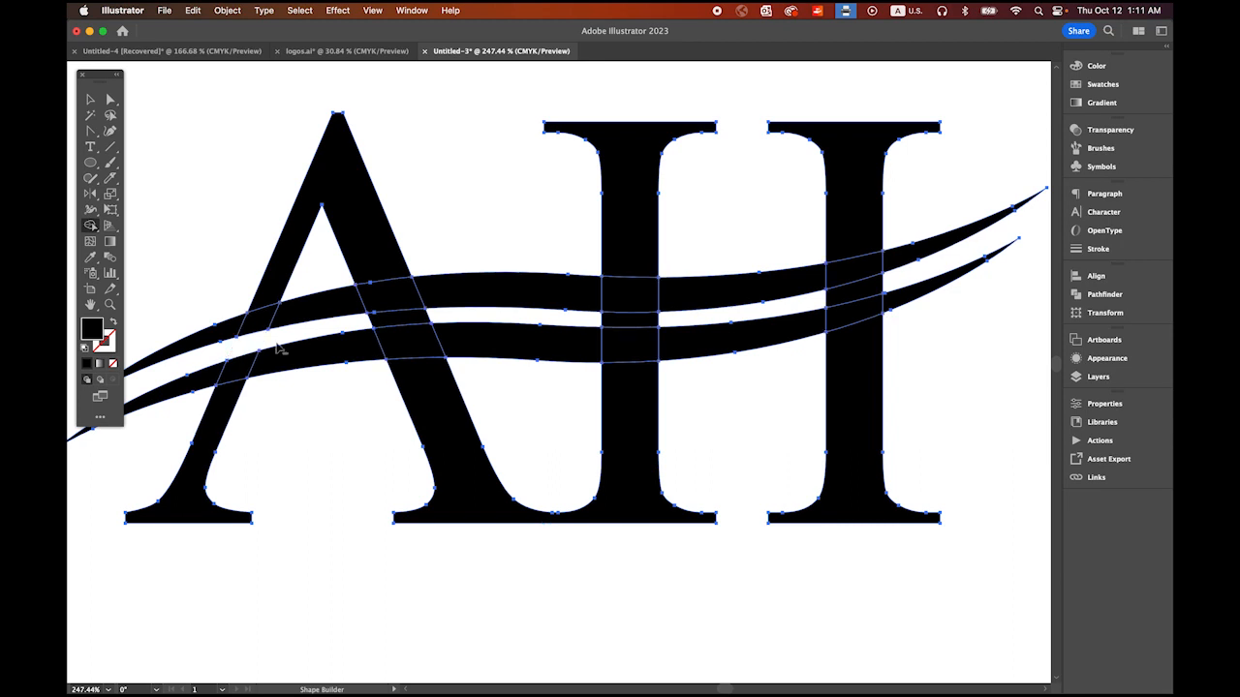
{"action": "left_click", "coordinate": [408, 321], "text": "alt"}
{"action": "left_click", "coordinate": [642, 321], "text": "alt"}
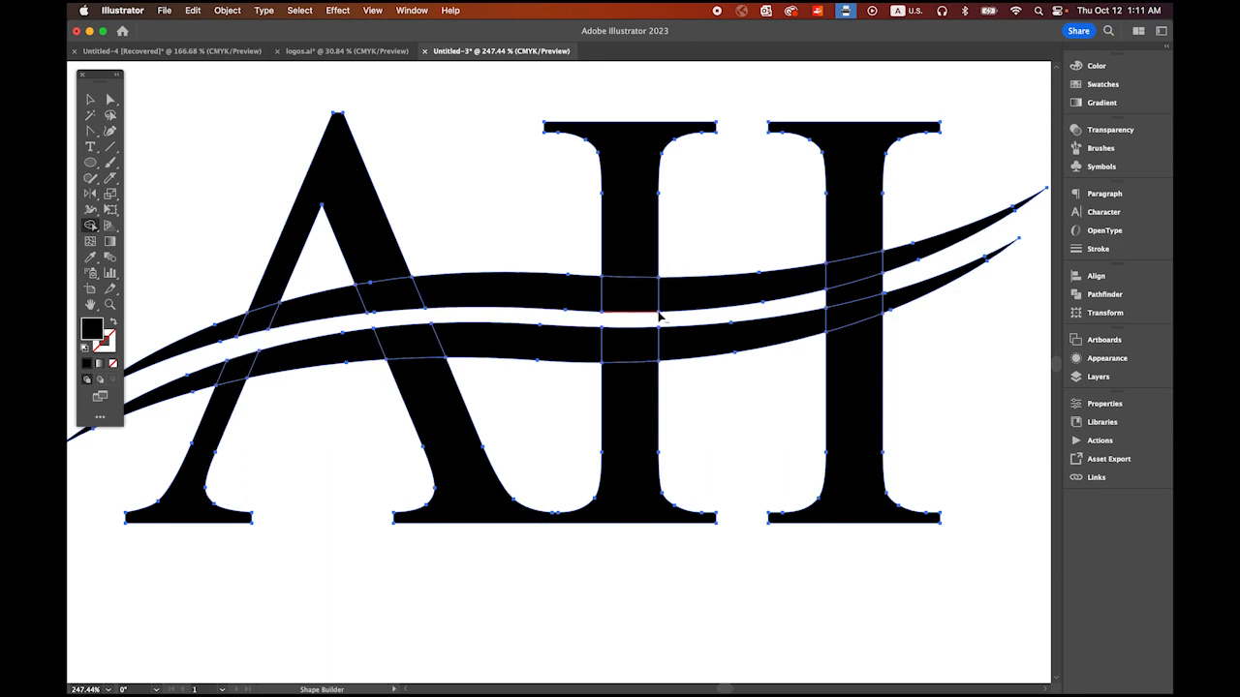
{"action": "left_click", "coordinate": [855, 297], "text": "alt"}
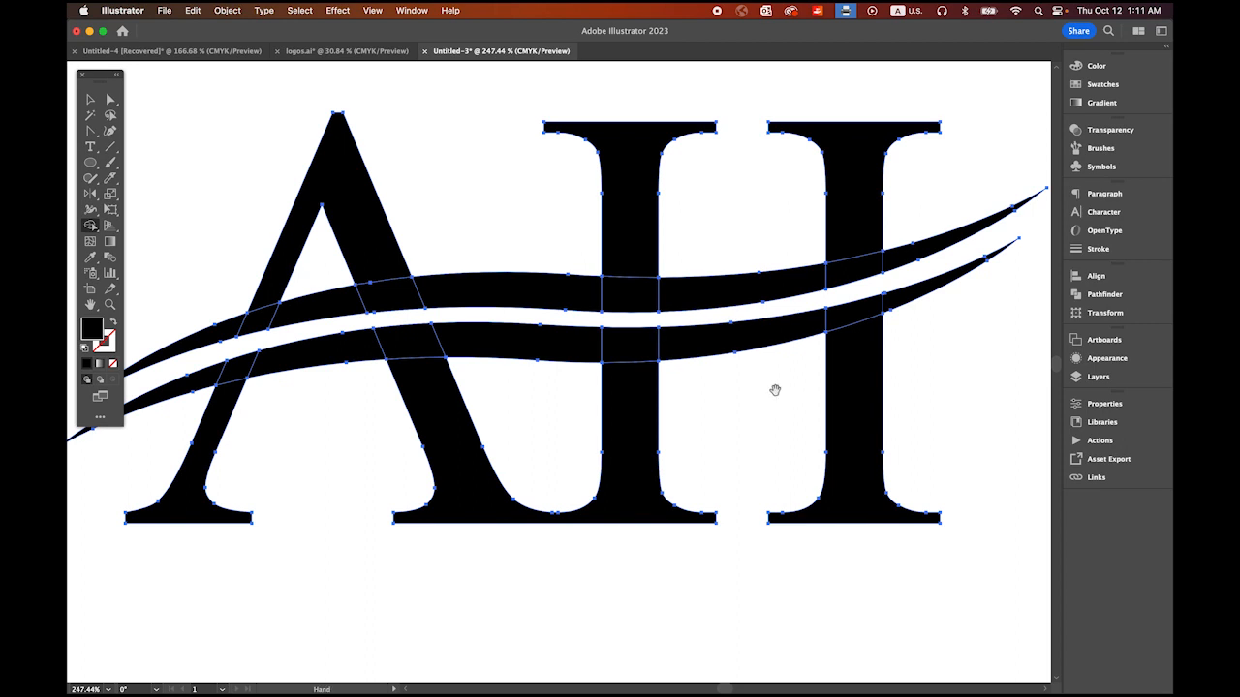
Step: Select all the letter and wave pieces and merge them into one shape with Pathfinder Unite
{"action": "left_click_drag", "start_coordinate": [774, 391], "coordinate": [601, 293]}
{"action": "left_click", "coordinate": [90, 101]}
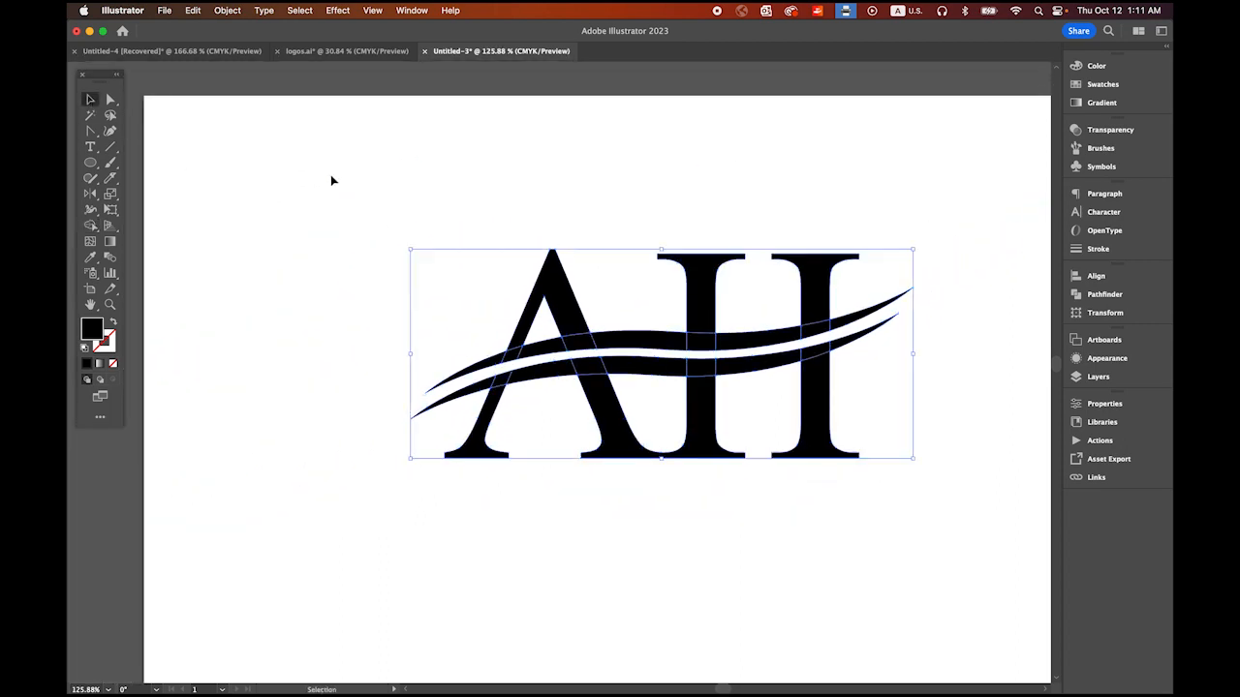
{"action": "left_click", "coordinate": [320, 244]}
{"action": "left_click_drag", "start_coordinate": [322, 204], "coordinate": [845, 497]}
{"action": "left_click", "coordinate": [1101, 297]}
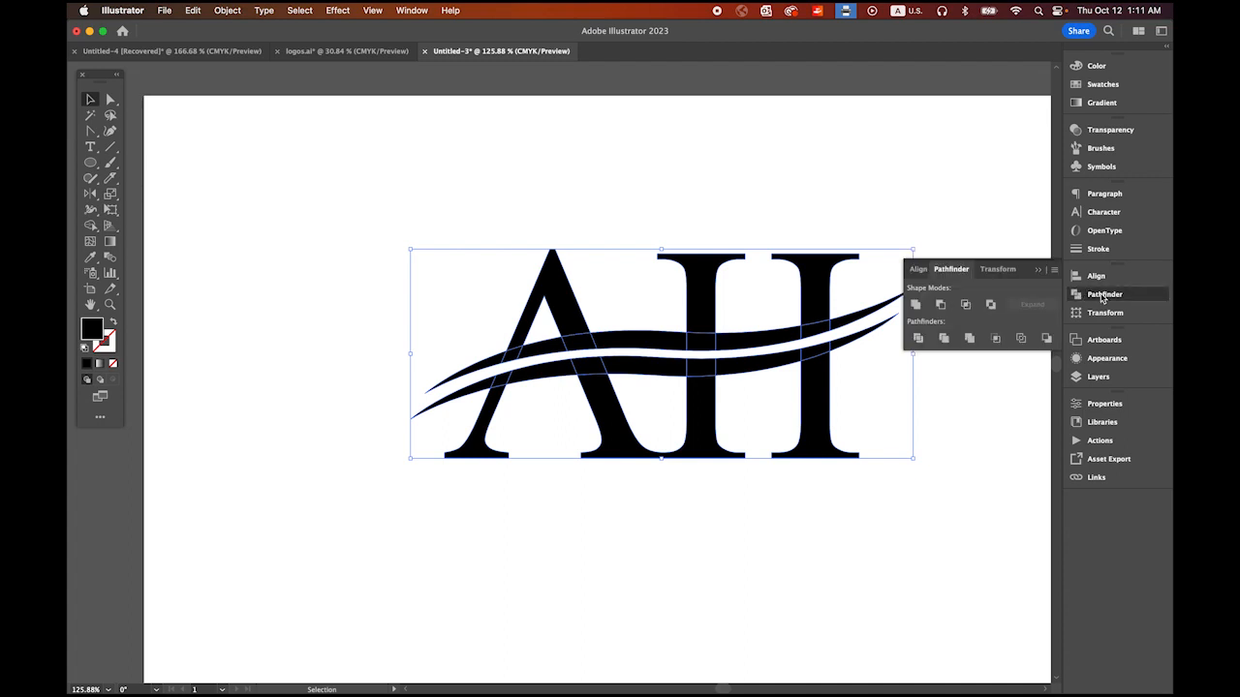
{"action": "left_click", "coordinate": [914, 305]}
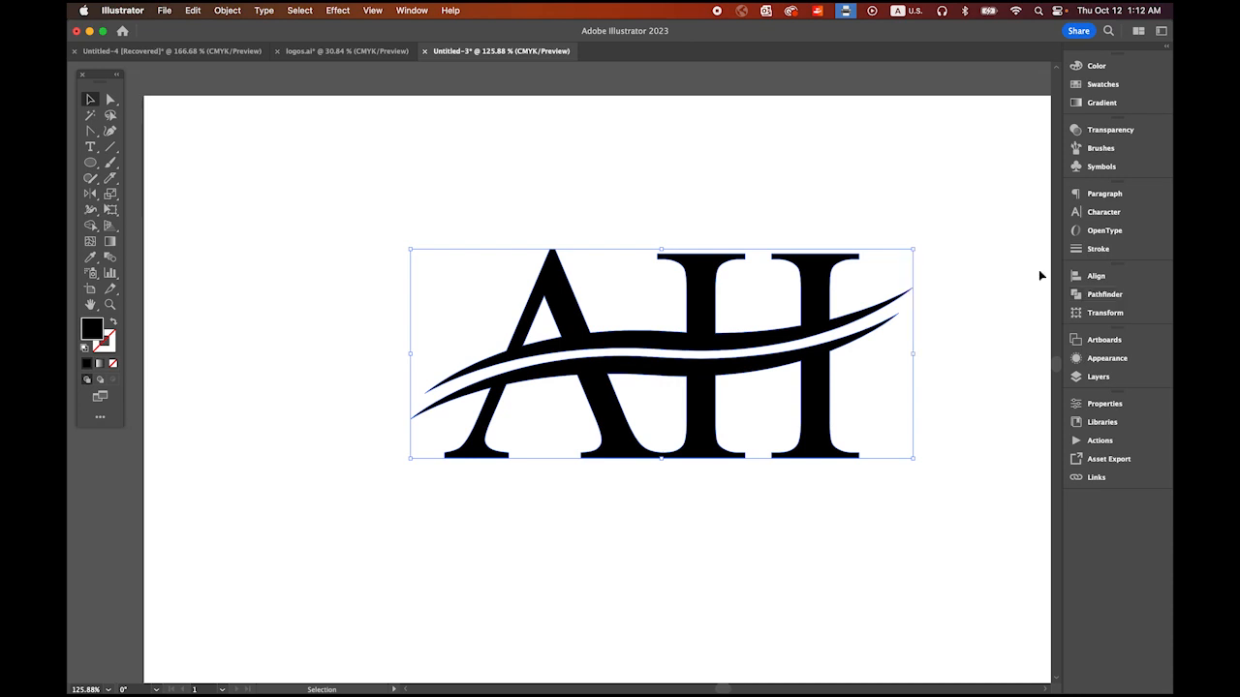
Step: Move the united logo up and left on the artboard, and try a CMYK Red fill before changing it to dark blue
{"action": "left_click_drag", "start_coordinate": [845, 299], "coordinate": [723, 234]}
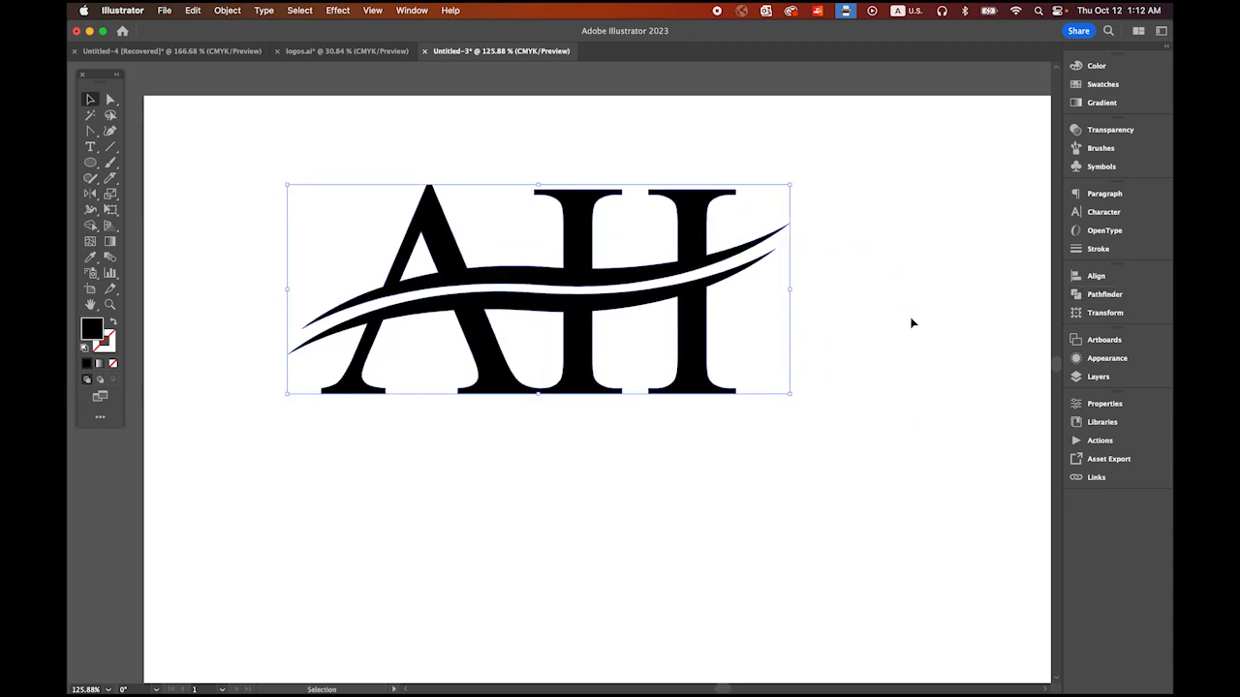
{"action": "left_click", "coordinate": [1114, 85]}
{"action": "left_click", "coordinate": [944, 101]}
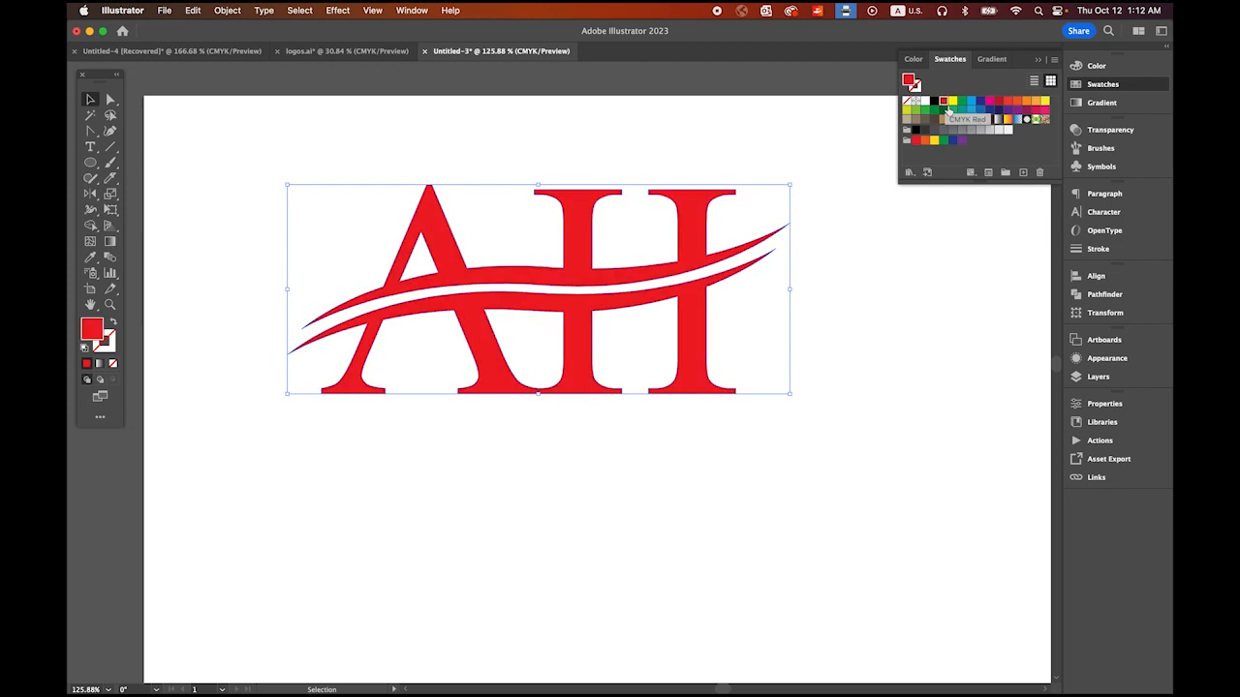
{"action": "left_click", "coordinate": [978, 100]}
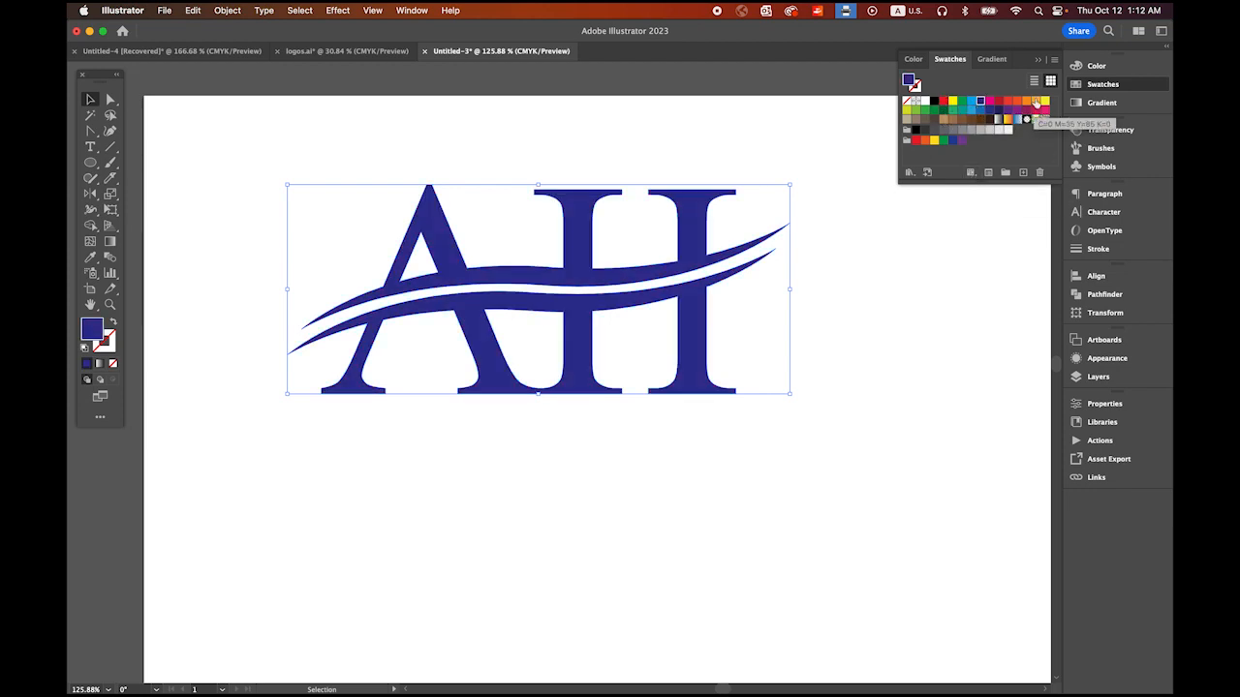
Step: Try the C=0 M=35 Y=85 K=0 swatch on the united AH logo and change its fill to black
{"action": "left_click", "coordinate": [1035, 101]}
{"action": "left_click", "coordinate": [935, 101]}
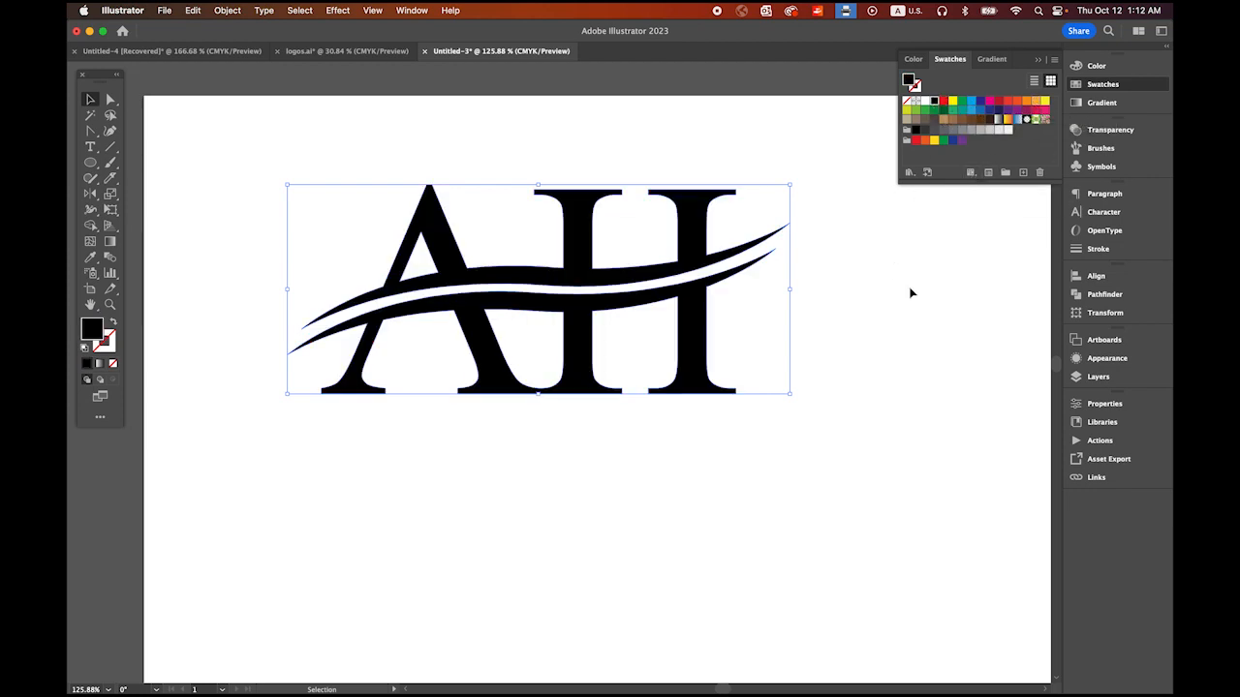
{"action": "left_click", "coordinate": [910, 404]}
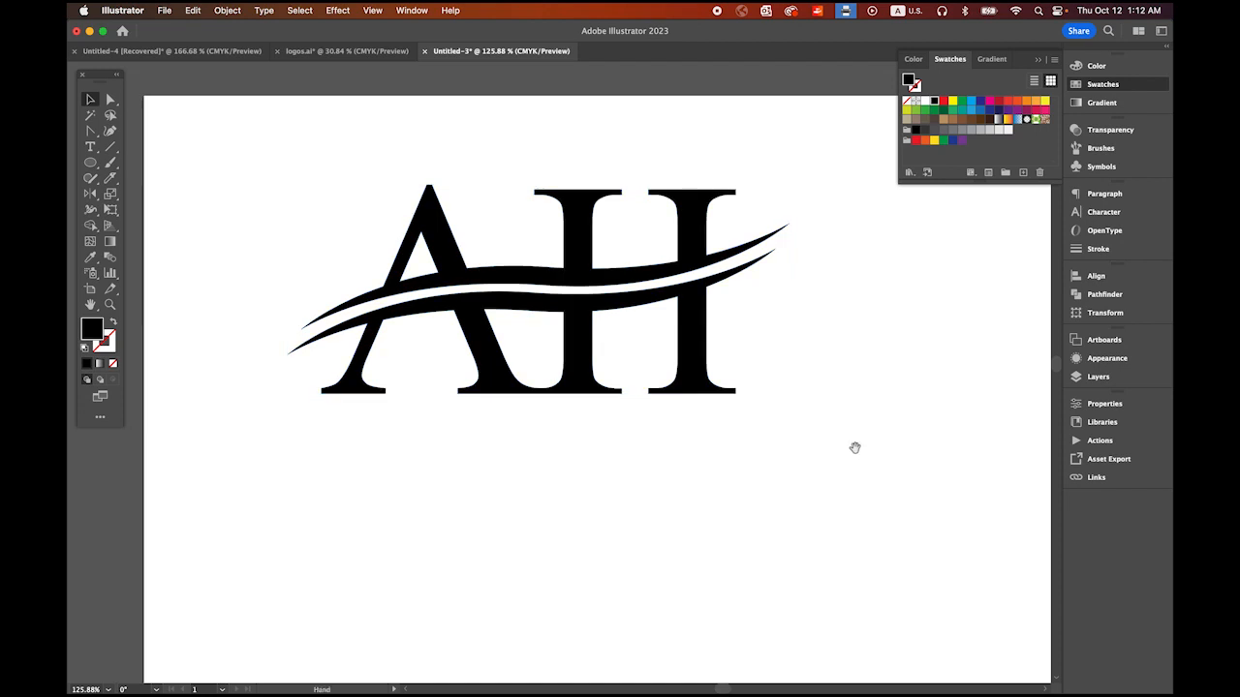
Step: Move the AH logo to the horizontal middle of the artboard near its top edge
{"action": "left_click_drag", "start_coordinate": [855, 448], "coordinate": [735, 364]}
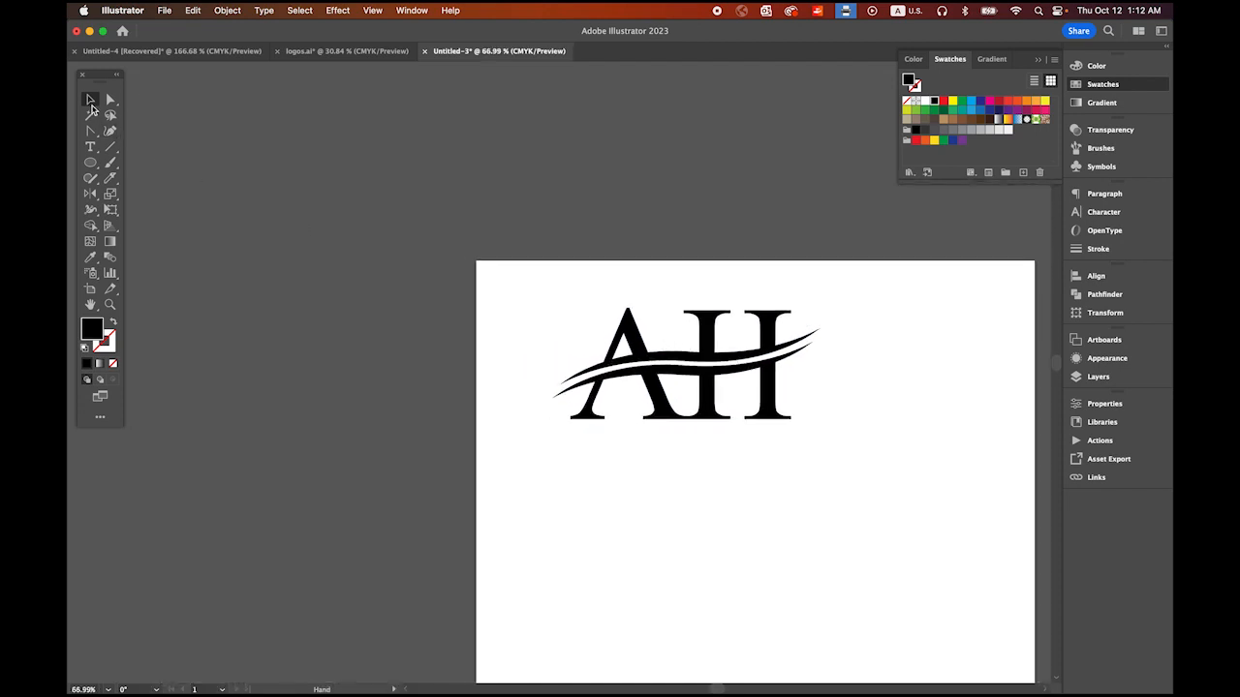
{"action": "left_click_drag", "start_coordinate": [678, 419], "coordinate": [503, 263]}
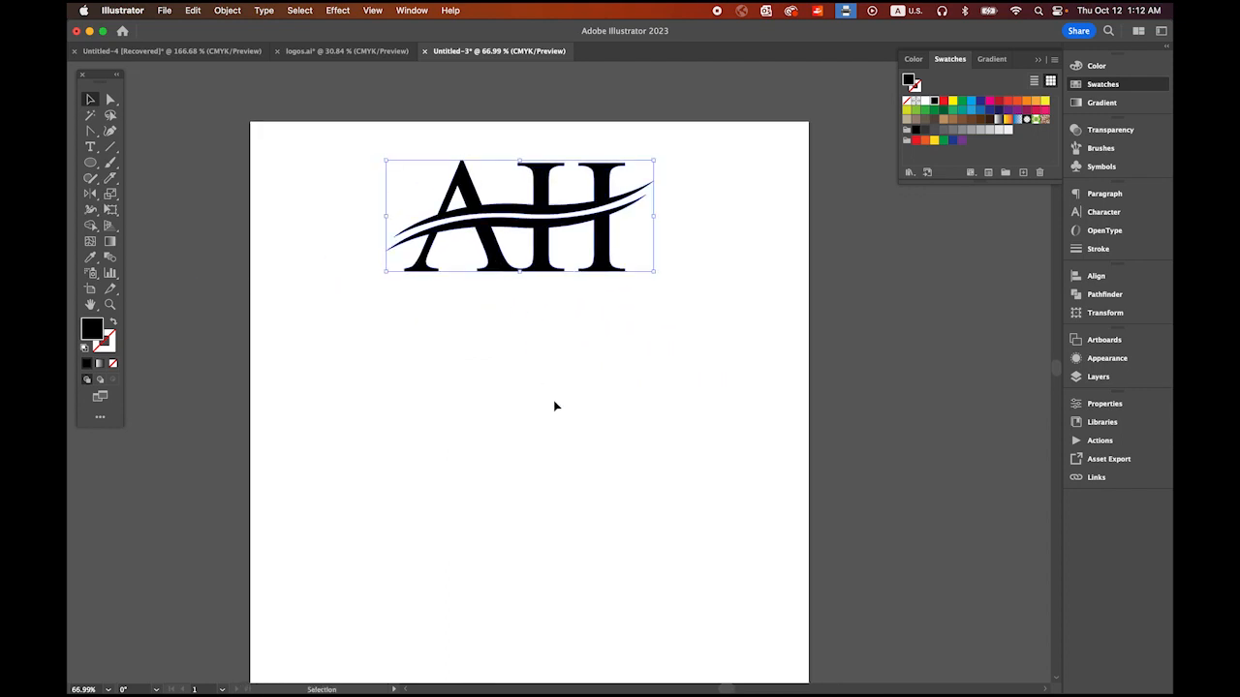
{"action": "left_click", "coordinate": [566, 421]}
Step: Add the text "CG" and place it below the AH logo, leaving a clear gap between them
{"action": "left_click_drag", "start_coordinate": [456, 396], "coordinate": [498, 395]}
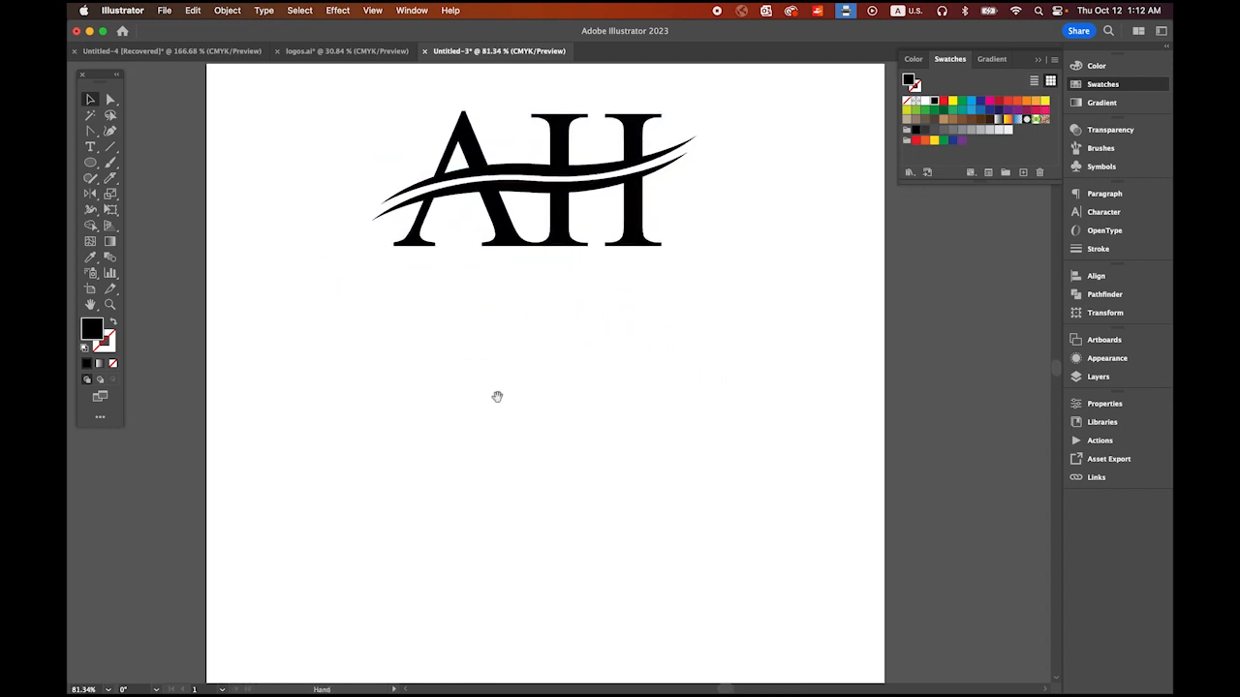
{"action": "key", "text": "t"}
{"action": "left_click", "coordinate": [413, 404]}
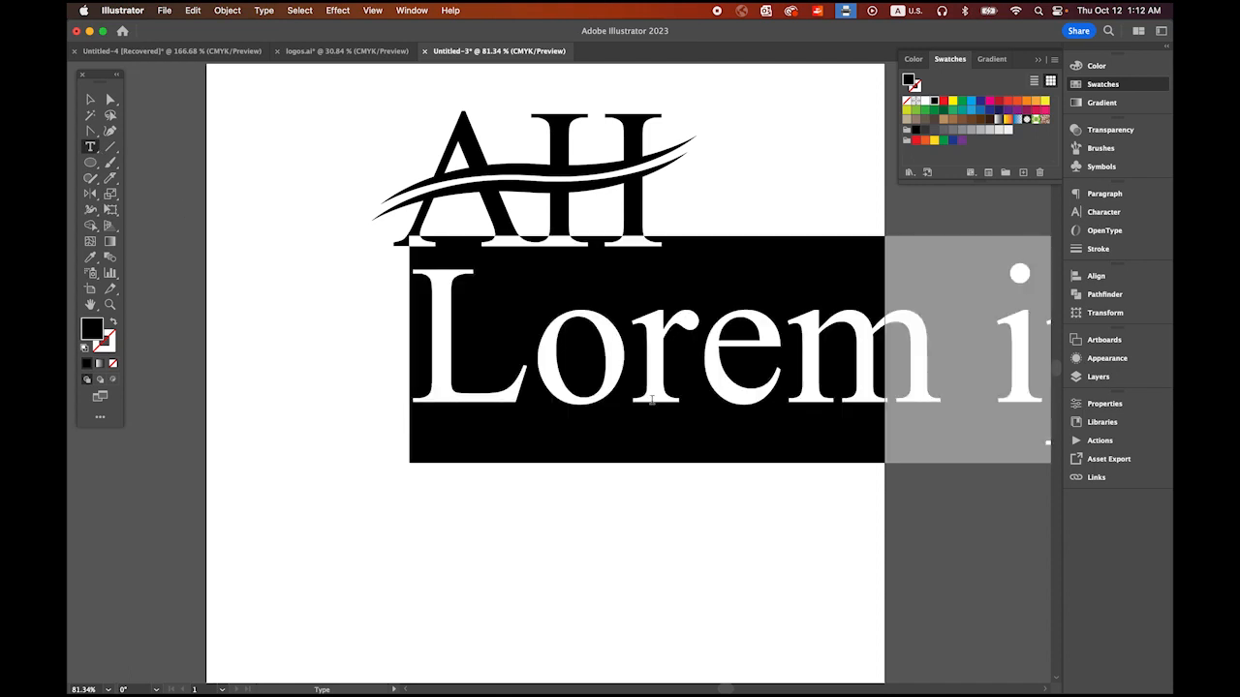
{"action": "type", "text": "CG"}
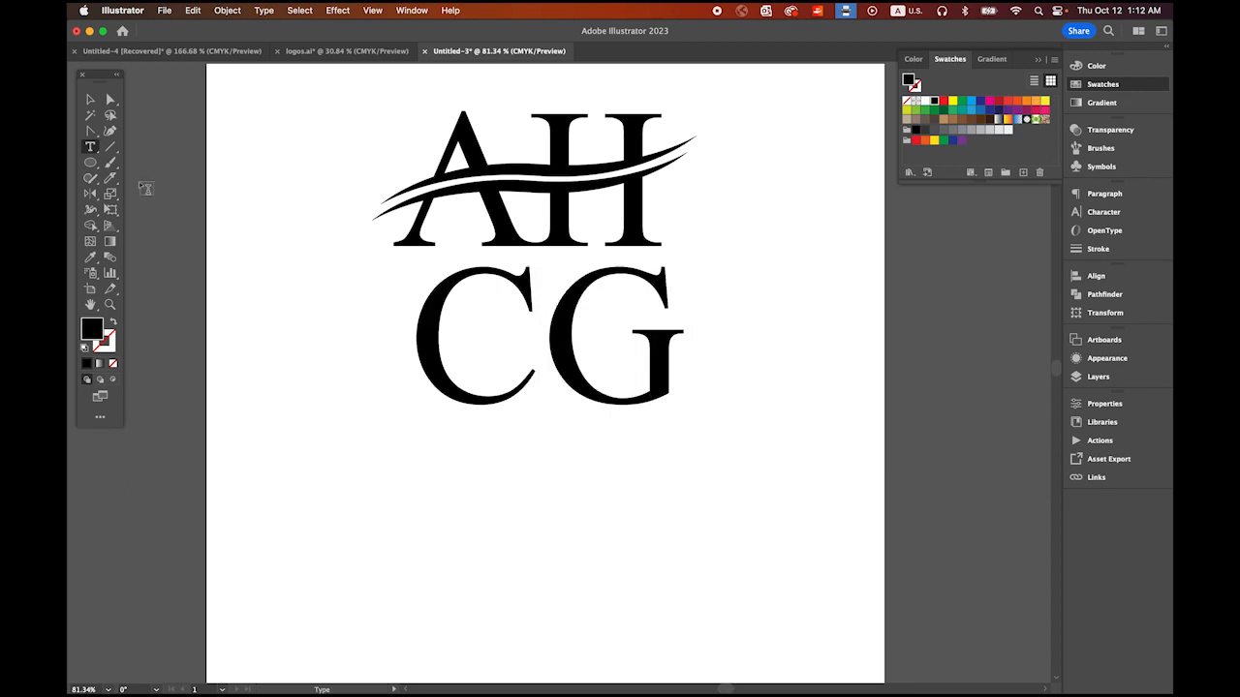
{"action": "left_click", "coordinate": [90, 99]}
{"action": "left_click", "coordinate": [408, 354]}
{"action": "left_click_drag", "start_coordinate": [408, 355], "coordinate": [380, 434]}
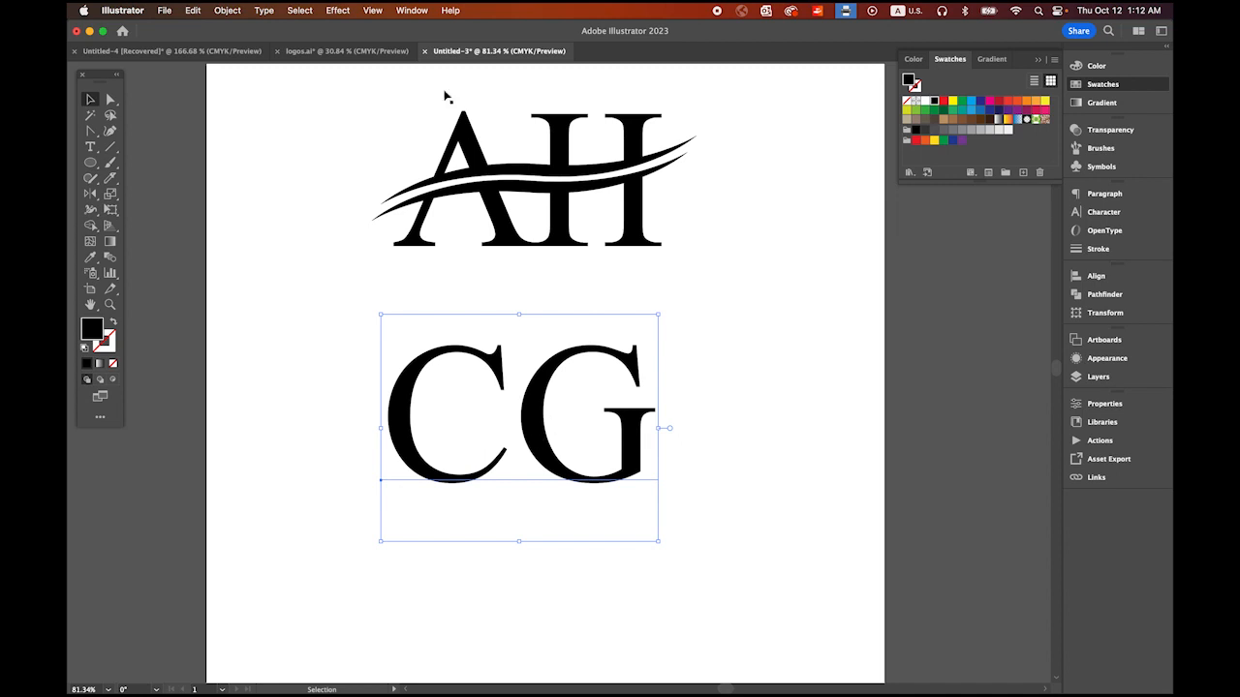
Step: Convert the CG text to outlines and ungroup it into separate letters
{"action": "left_click", "coordinate": [263, 10]}
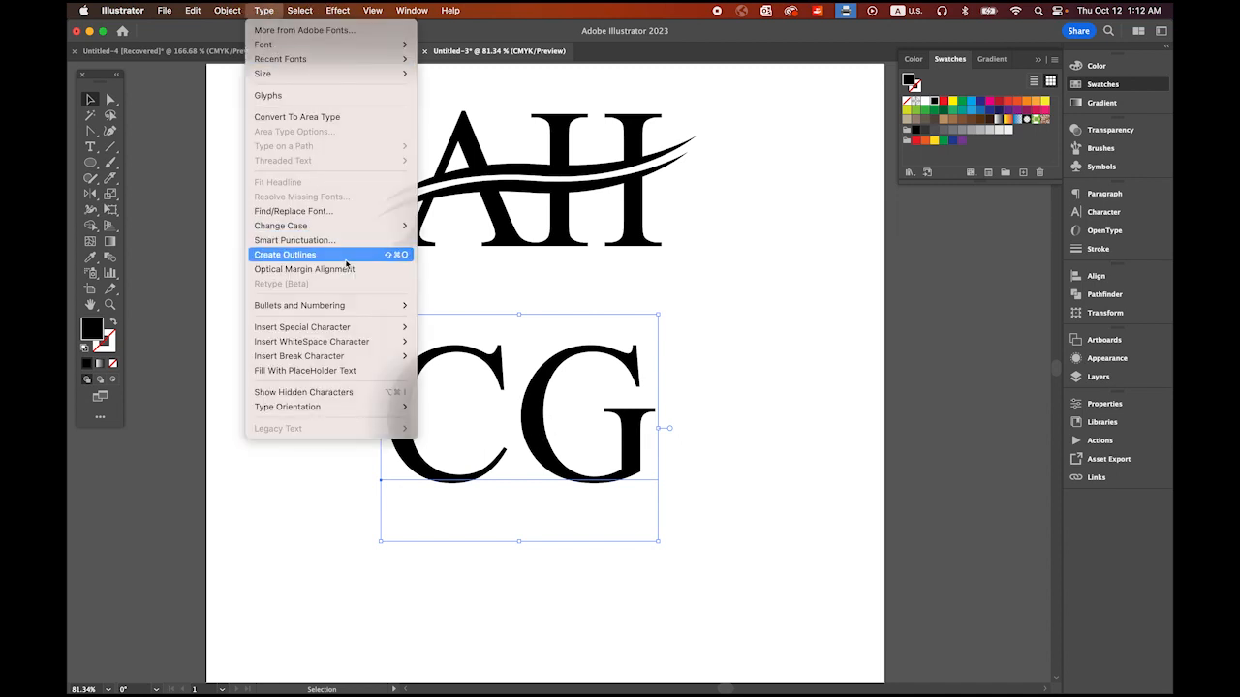
{"action": "left_click", "coordinate": [290, 254]}
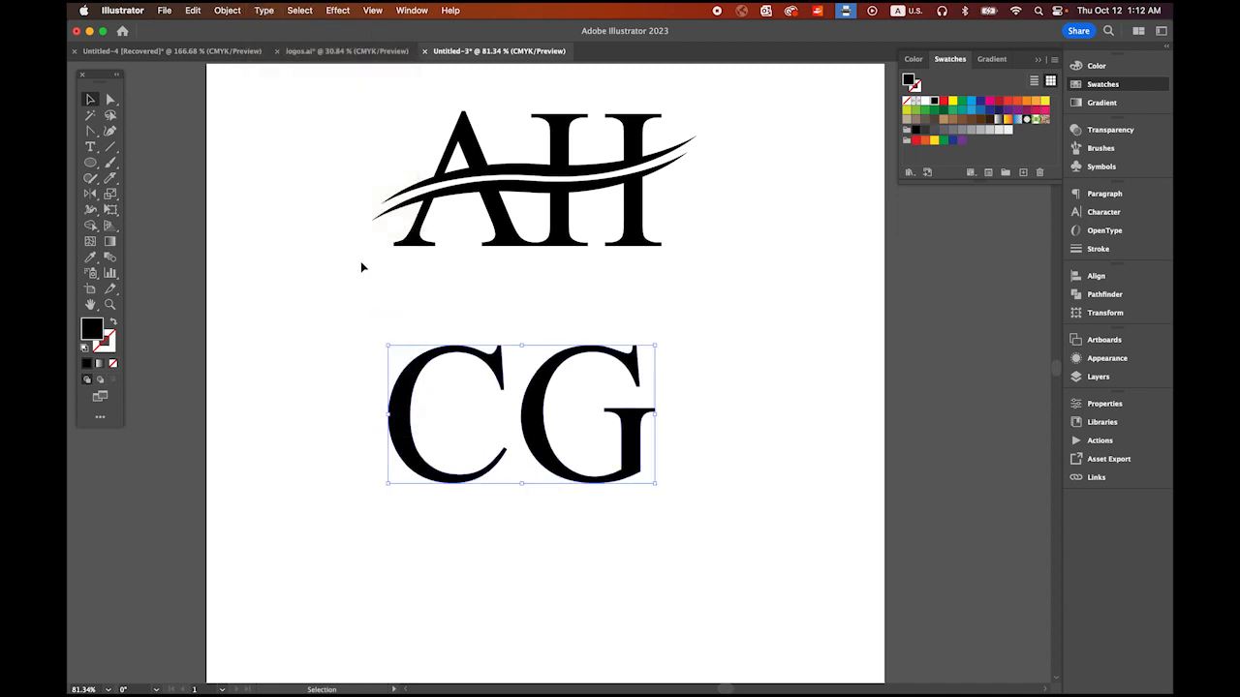
{"action": "left_click", "coordinate": [227, 10]}
{"action": "left_click", "coordinate": [242, 109]}
{"action": "left_click", "coordinate": [262, 325]}
Step: Reflect the letter C across the vertical axis so that it faces backwards
{"action": "left_click", "coordinate": [406, 452]}
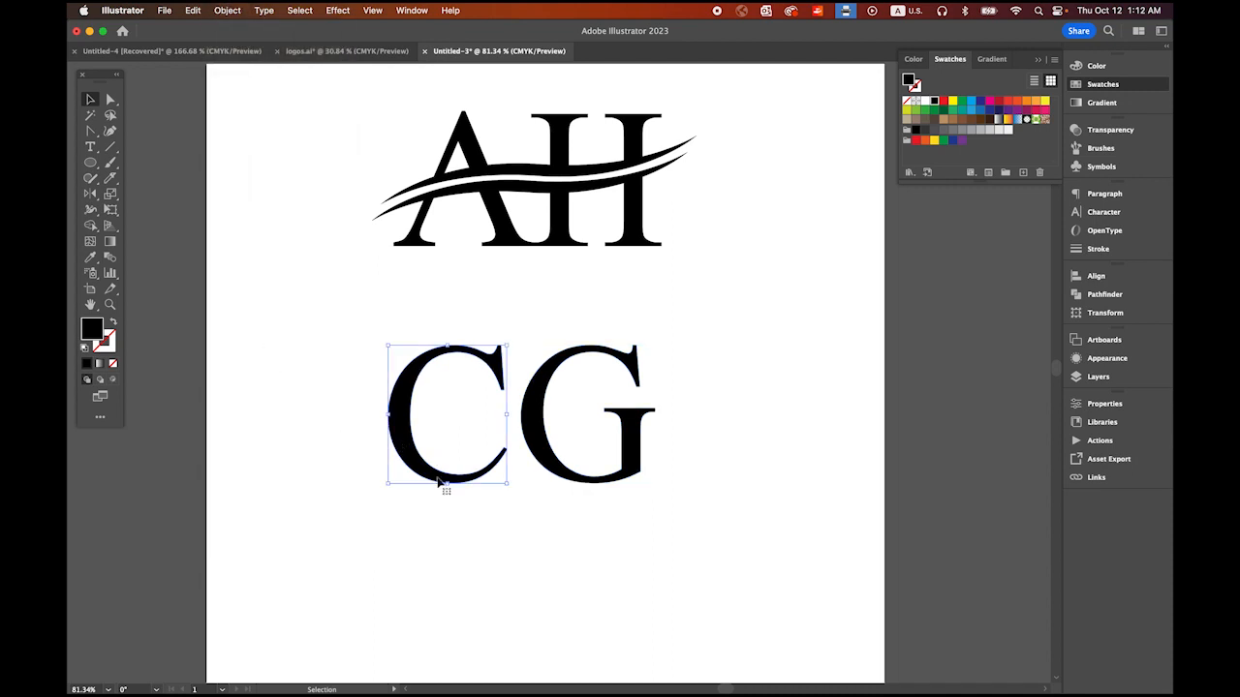
{"action": "left_click", "coordinate": [92, 194]}
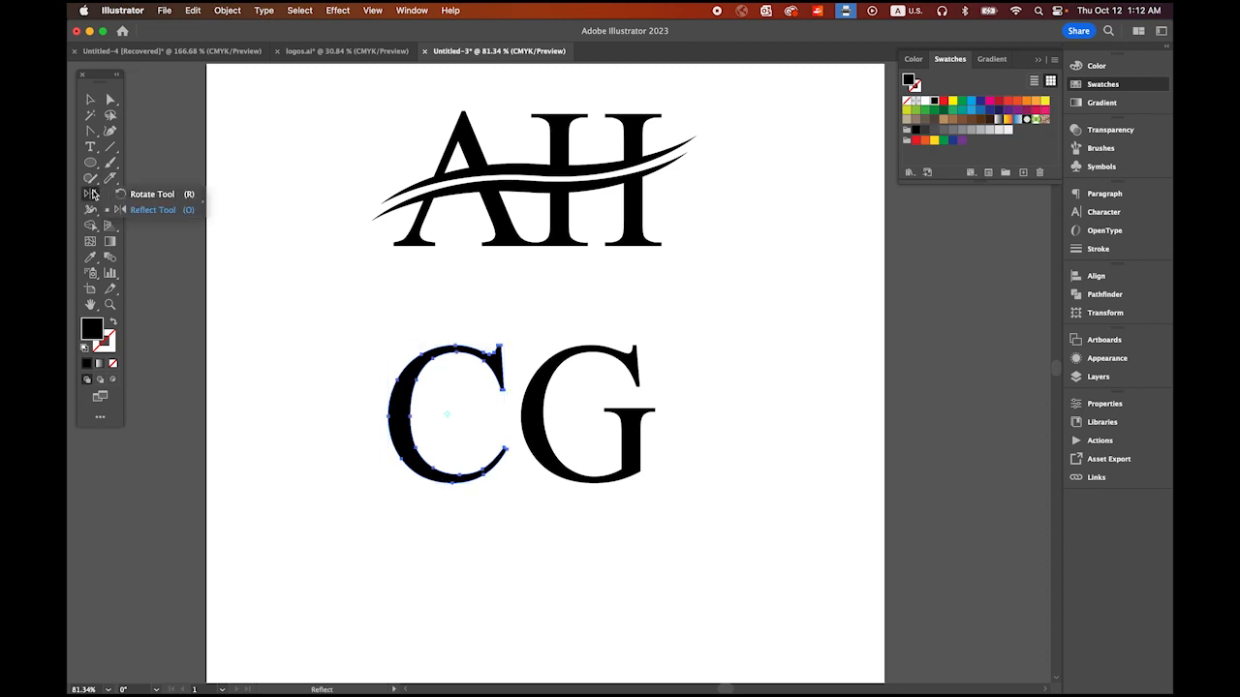
{"action": "left_click_drag", "start_coordinate": [92, 194], "coordinate": [135, 206]}
{"action": "left_click_drag", "start_coordinate": [154, 212], "coordinate": [154, 212]}
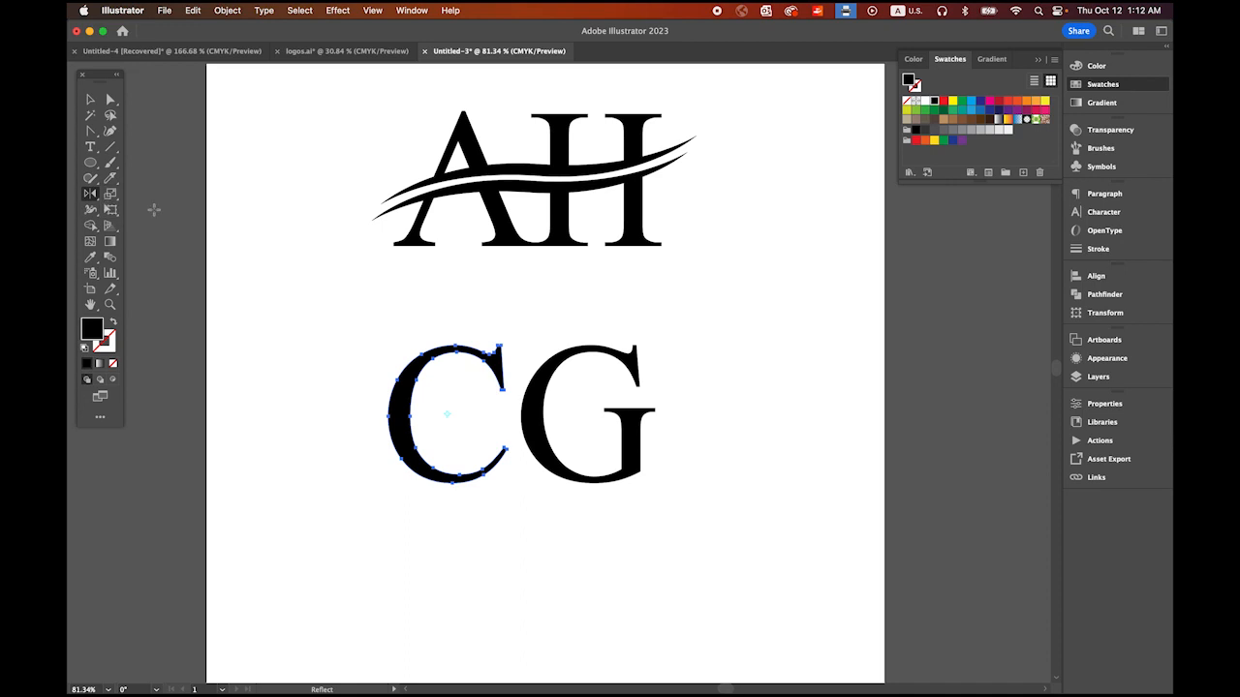
{"action": "double_click", "coordinate": [92, 196]}
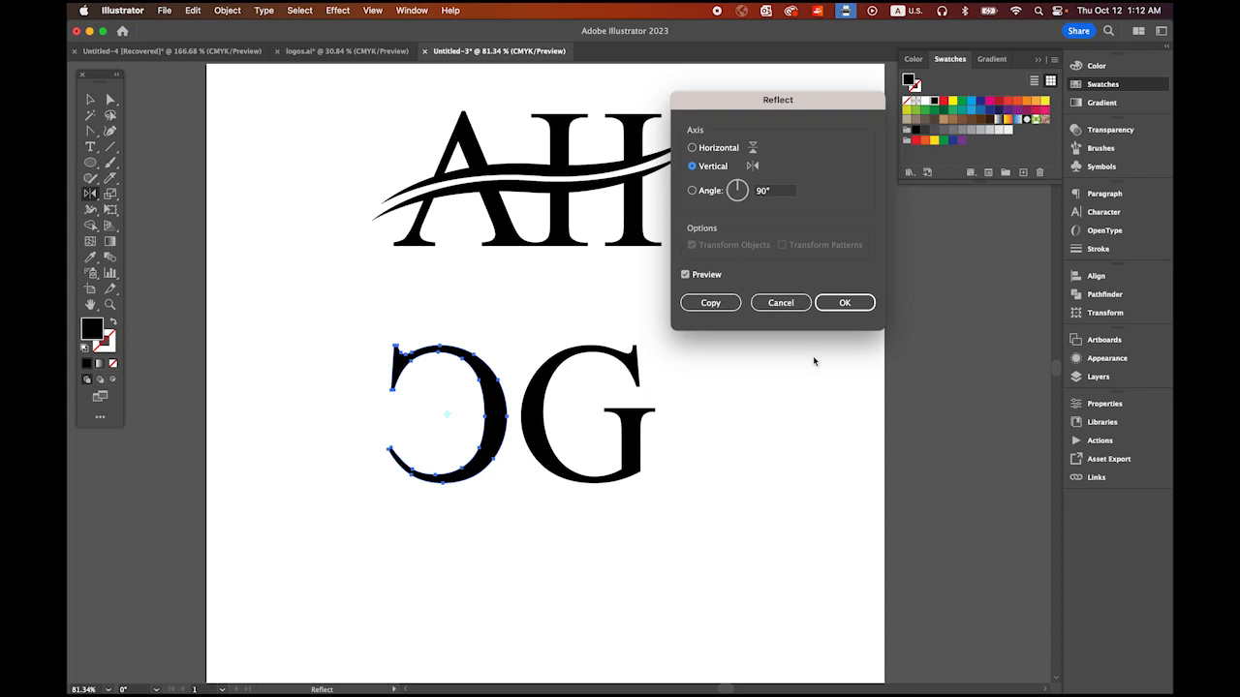
{"action": "left_click", "coordinate": [845, 304]}
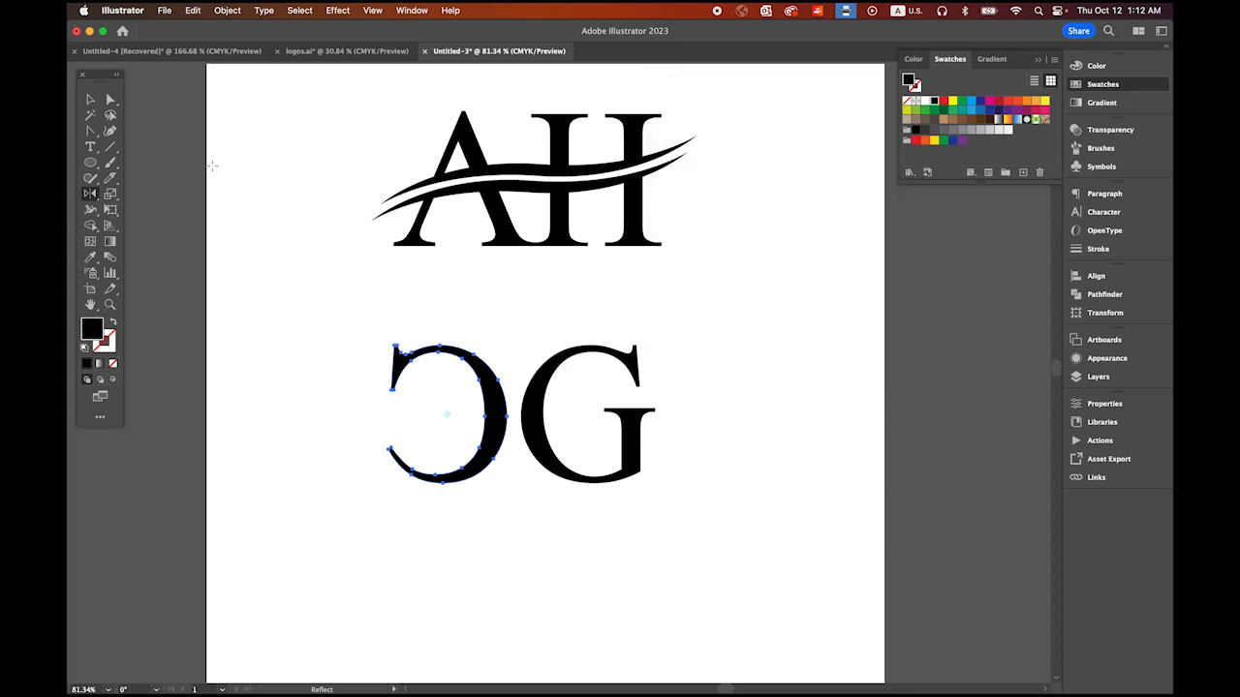
{"action": "left_click", "coordinate": [91, 100]}
{"action": "left_click", "coordinate": [256, 261]}
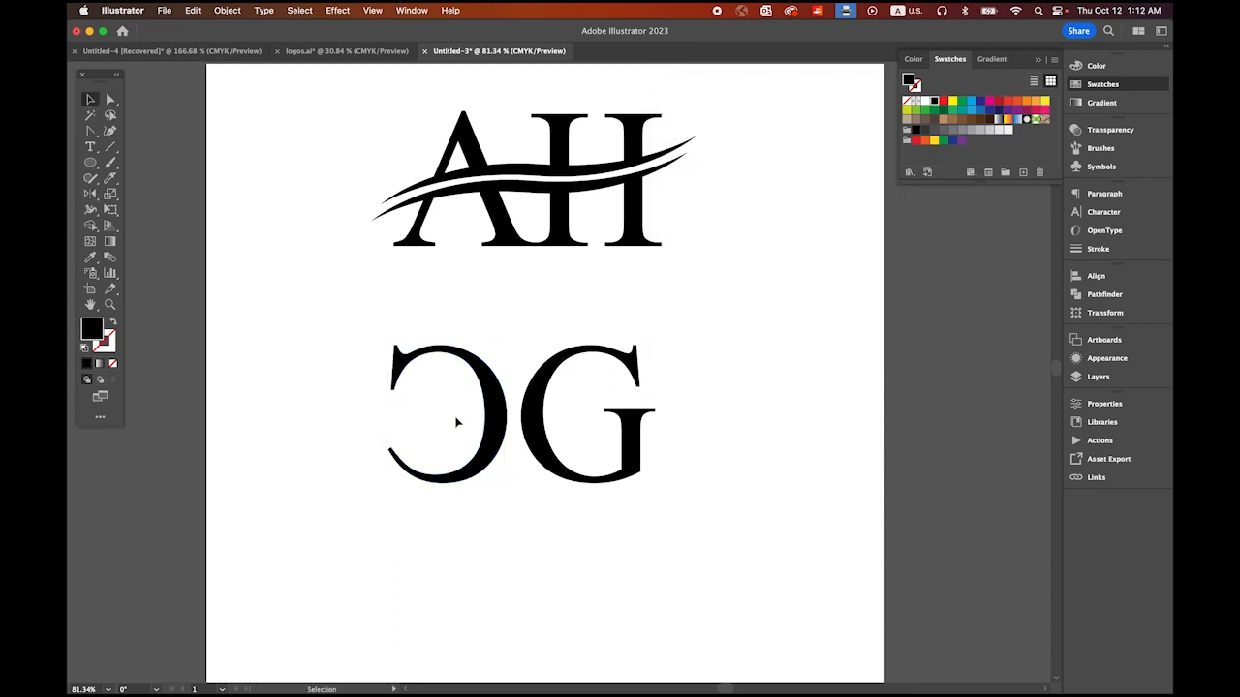
Step: Move the reflected C over the G's curved side so they interlock, and centre both letters beneath the AH logo
{"action": "left_click", "coordinate": [496, 446]}
{"action": "left_click_drag", "start_coordinate": [496, 446], "coordinate": [565, 449]}
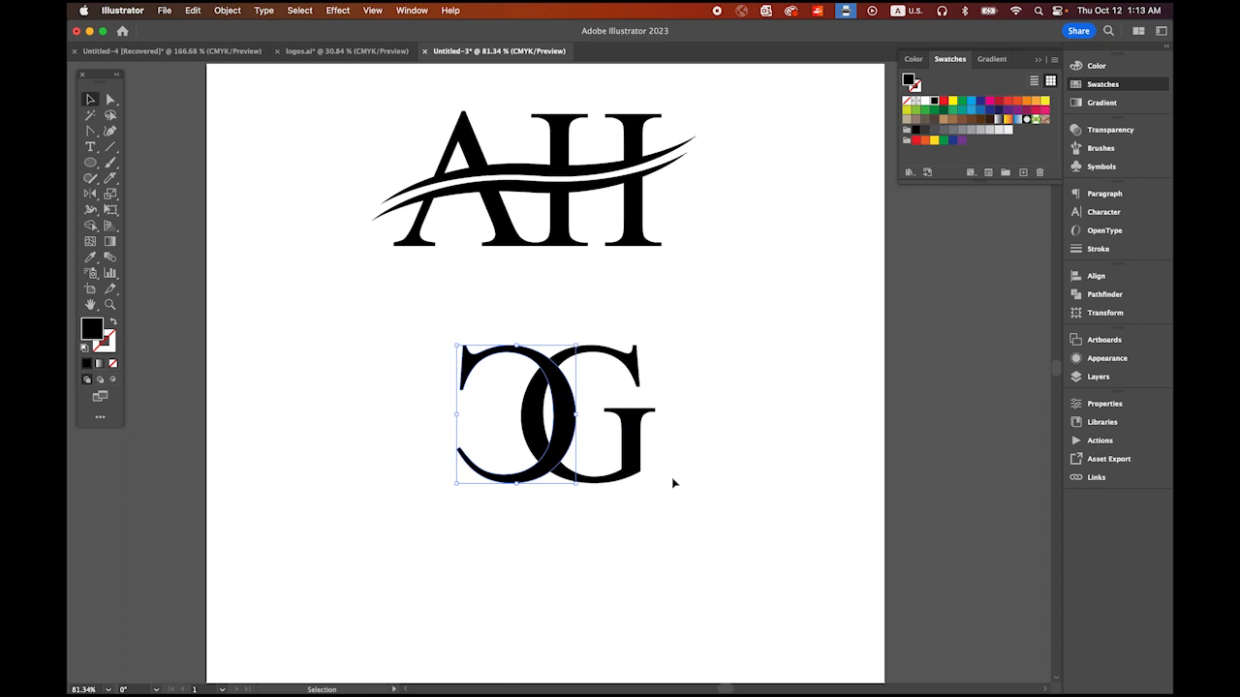
{"action": "left_click_drag", "start_coordinate": [398, 317], "coordinate": [656, 504]}
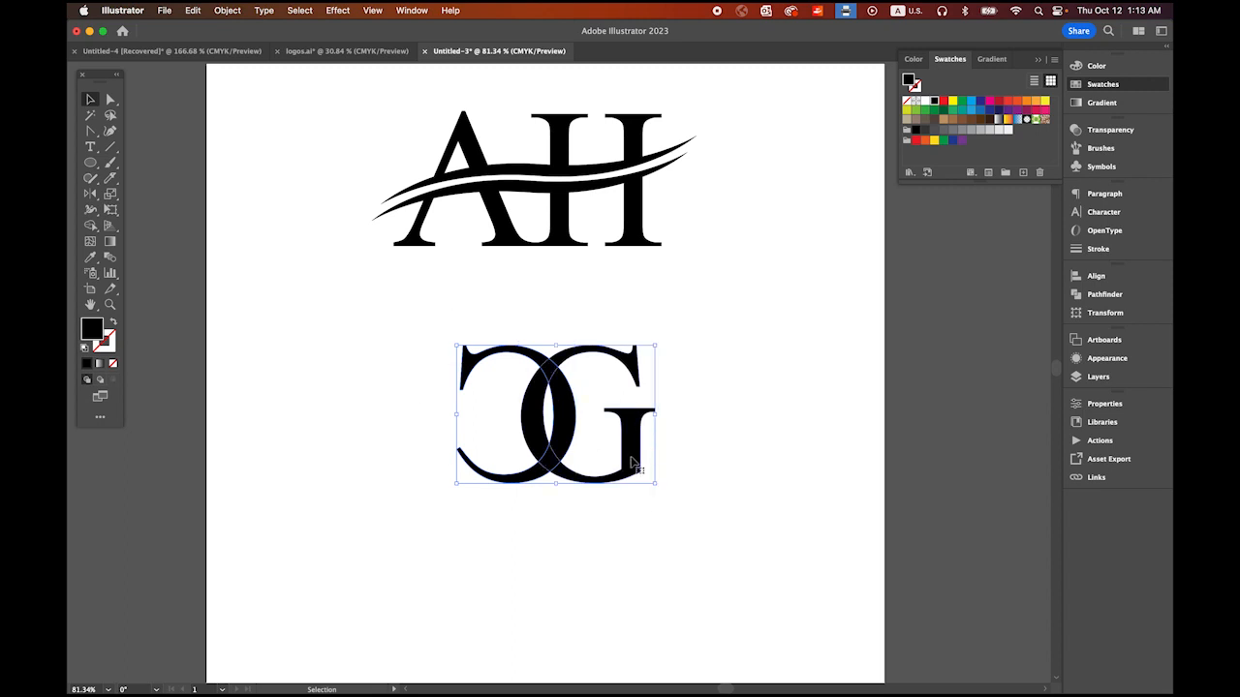
{"action": "left_click_drag", "start_coordinate": [634, 456], "coordinate": [602, 456]}
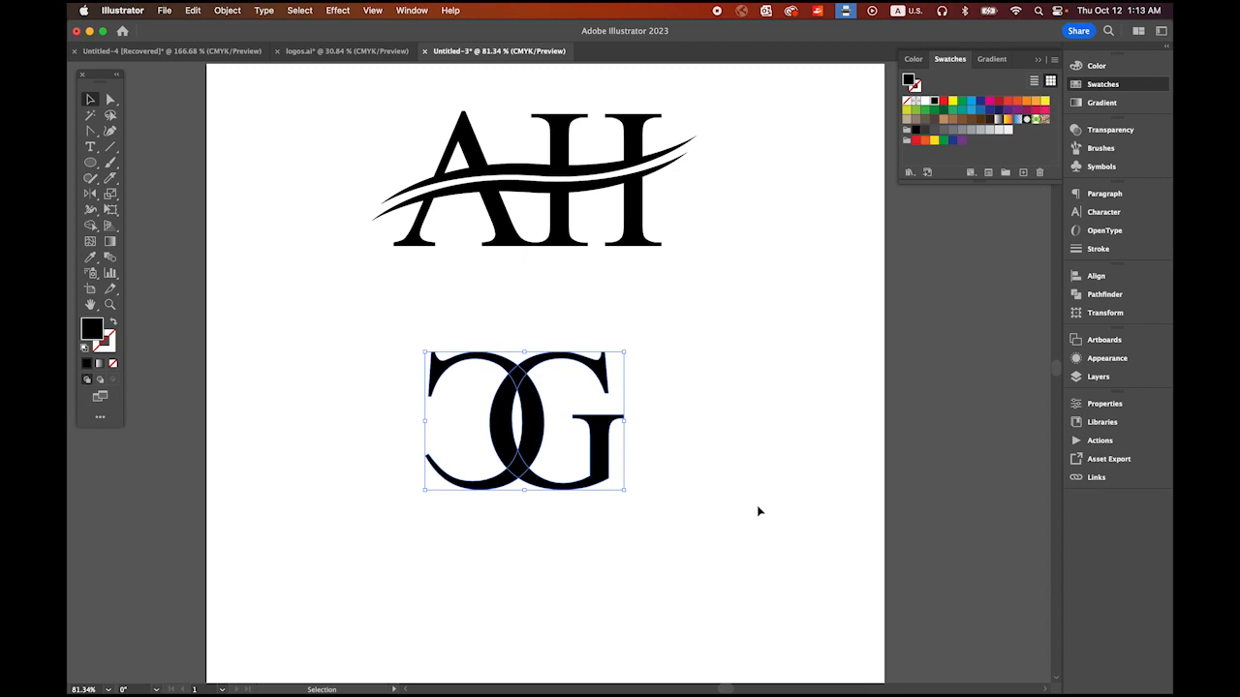
Step: Apply Offset Path to both interlocked letters with a 2 pt offset, Miter joins and a miter limit of 4
{"action": "left_click_drag", "start_coordinate": [548, 424], "coordinate": [751, 515]}
{"action": "left_click_drag", "start_coordinate": [506, 443], "coordinate": [548, 424]}
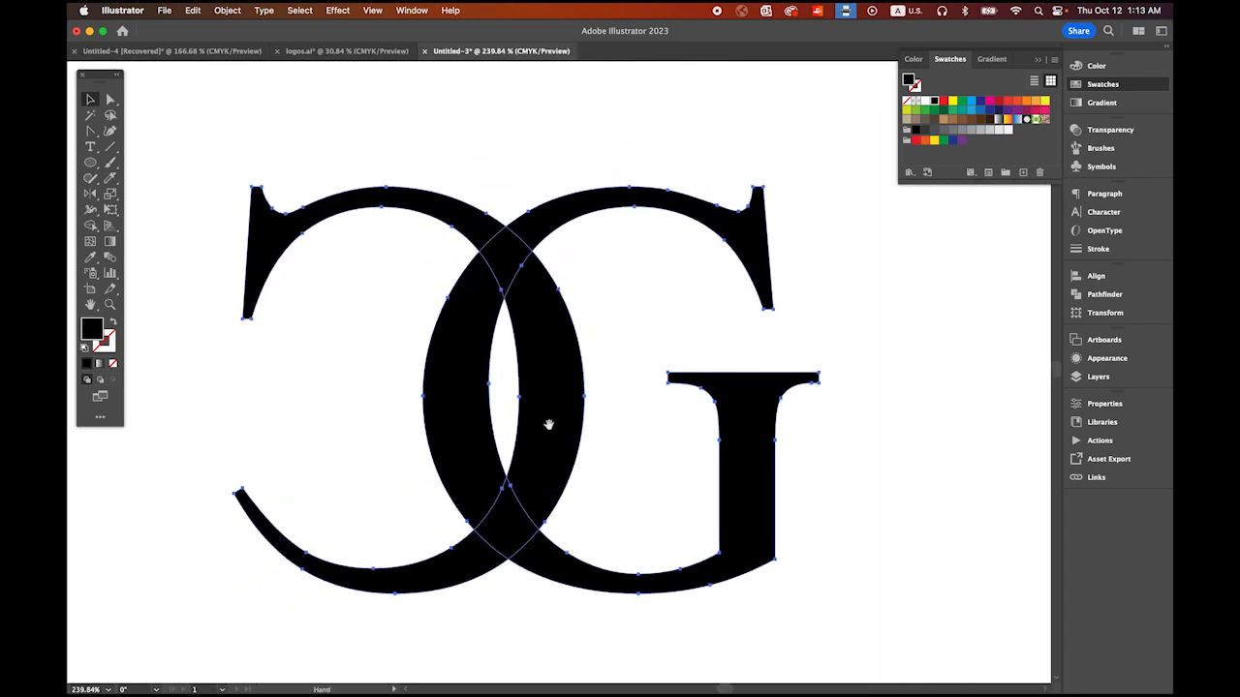
{"action": "left_click", "coordinate": [228, 10]}
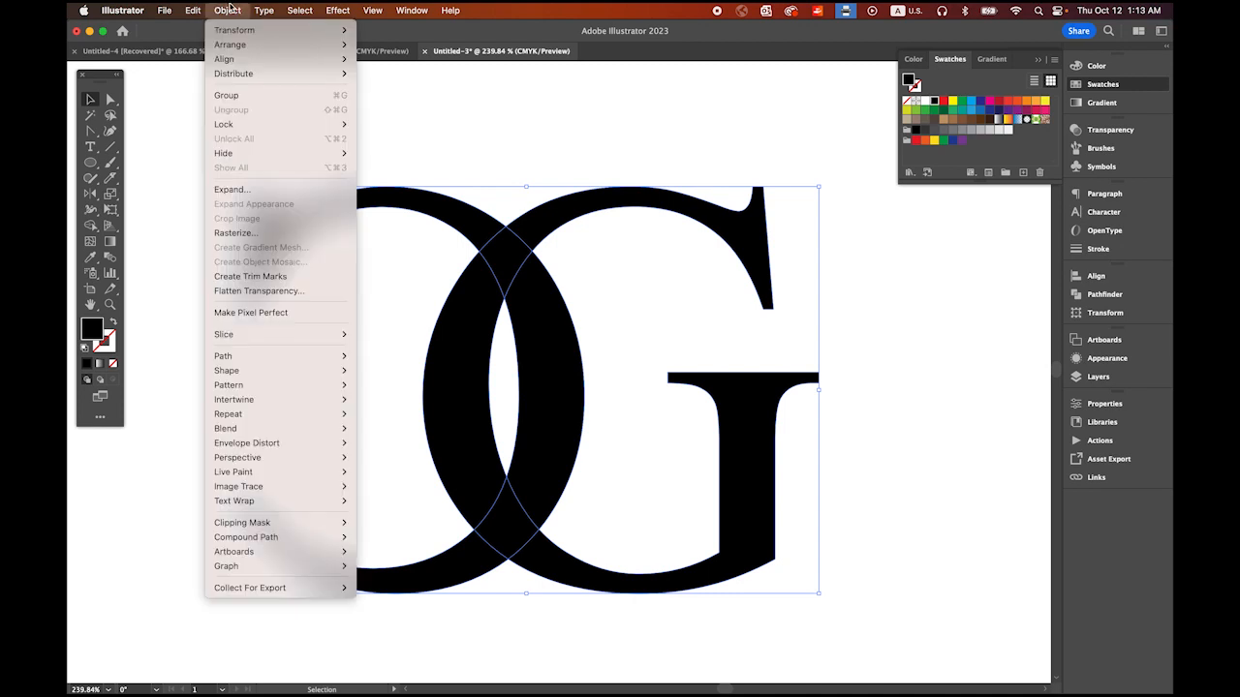
{"action": "mouse_move", "coordinate": [280, 365]}
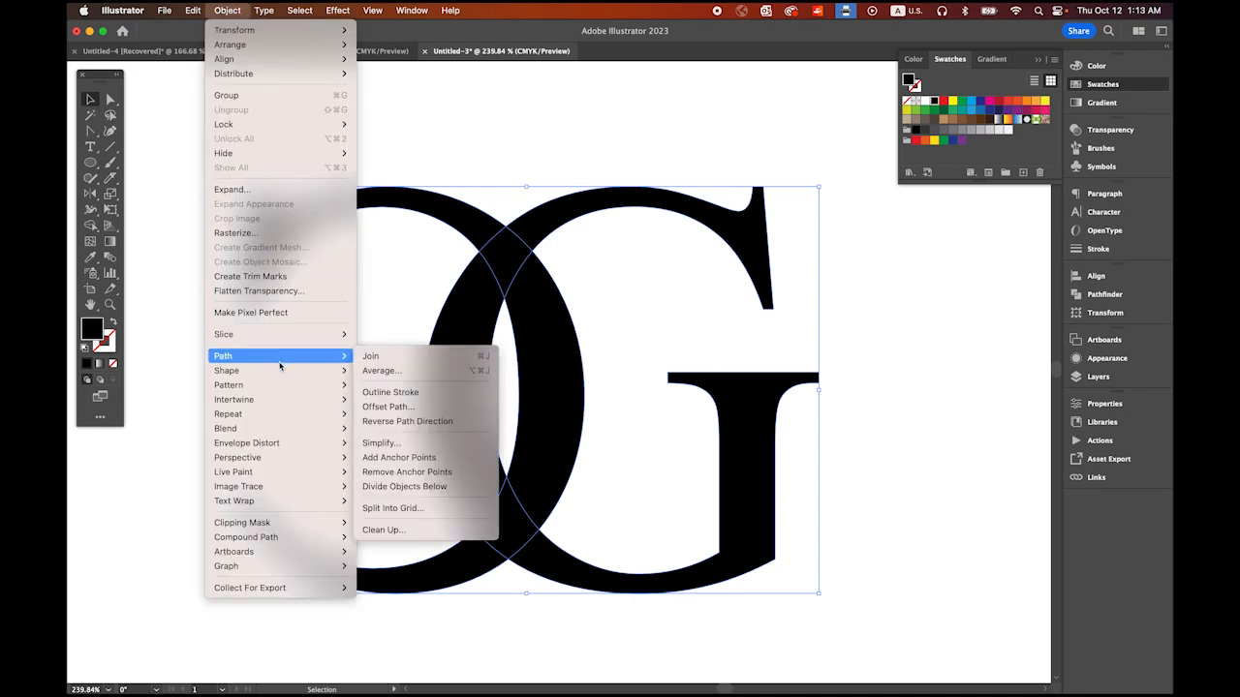
{"action": "left_click", "coordinate": [393, 407]}
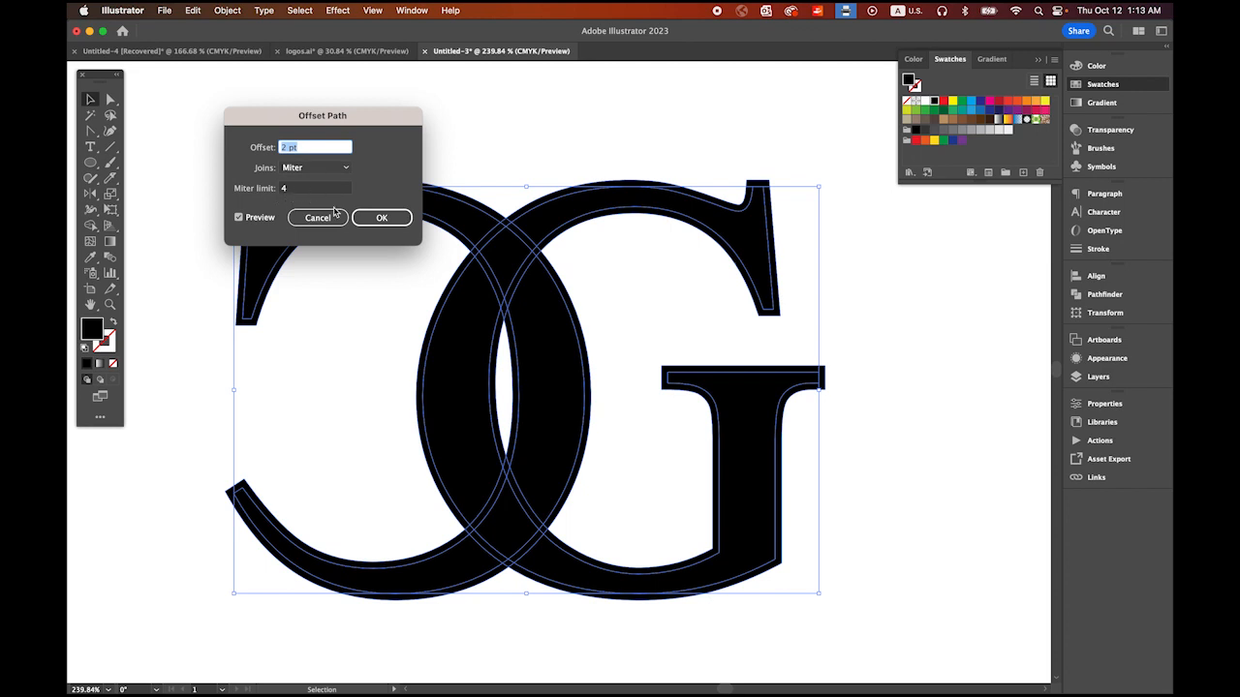
{"action": "left_click", "coordinate": [390, 222]}
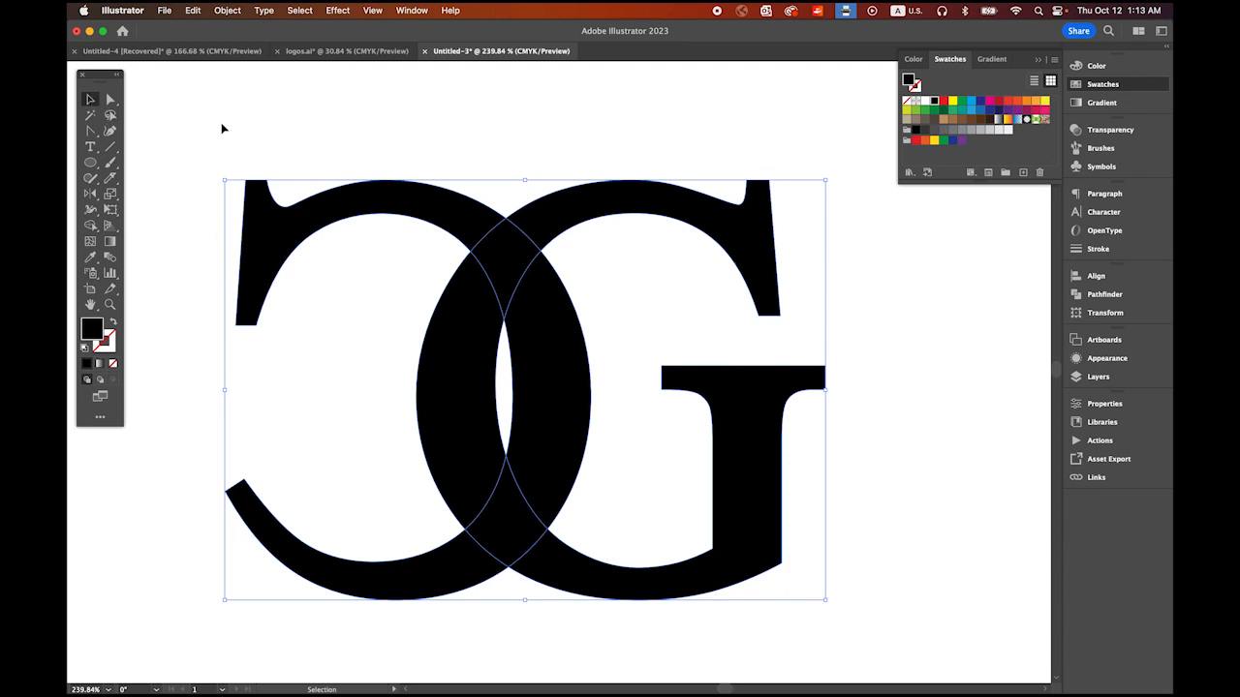
Step: Select all the letter and offset shapes and remove the offset borders outside the crossings with the Shape Builder tool
{"action": "left_click_drag", "start_coordinate": [191, 118], "coordinate": [874, 625]}
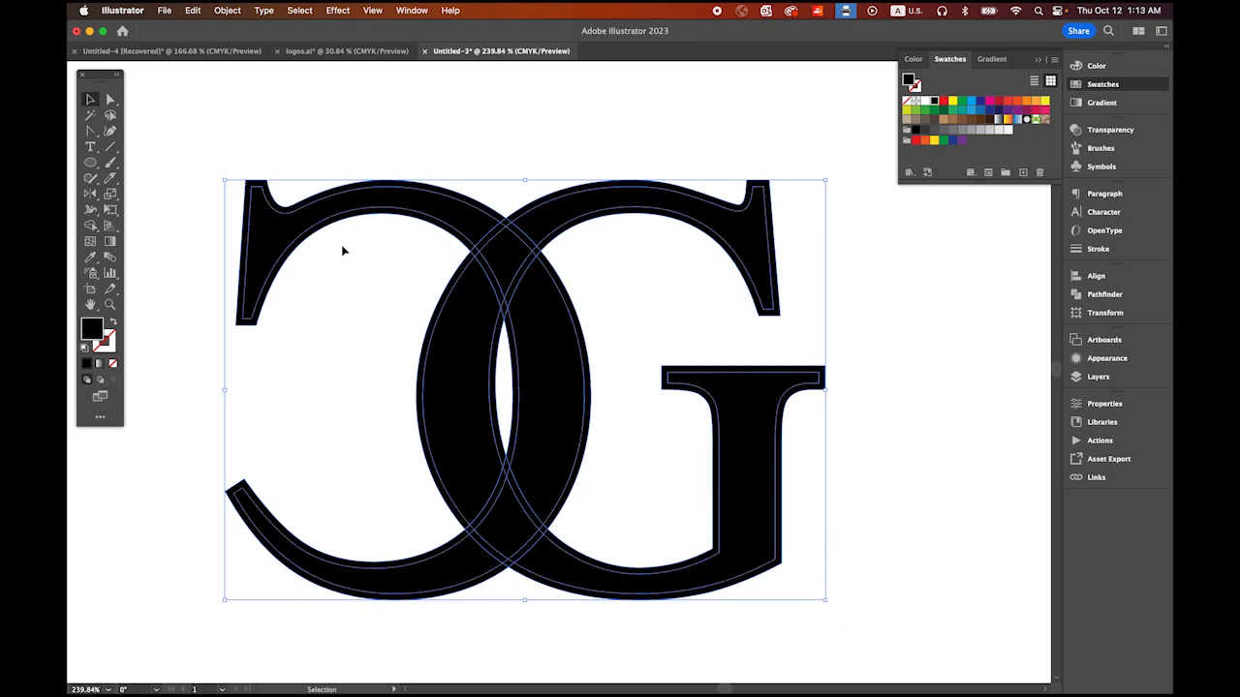
{"action": "key", "text": "shift+m"}
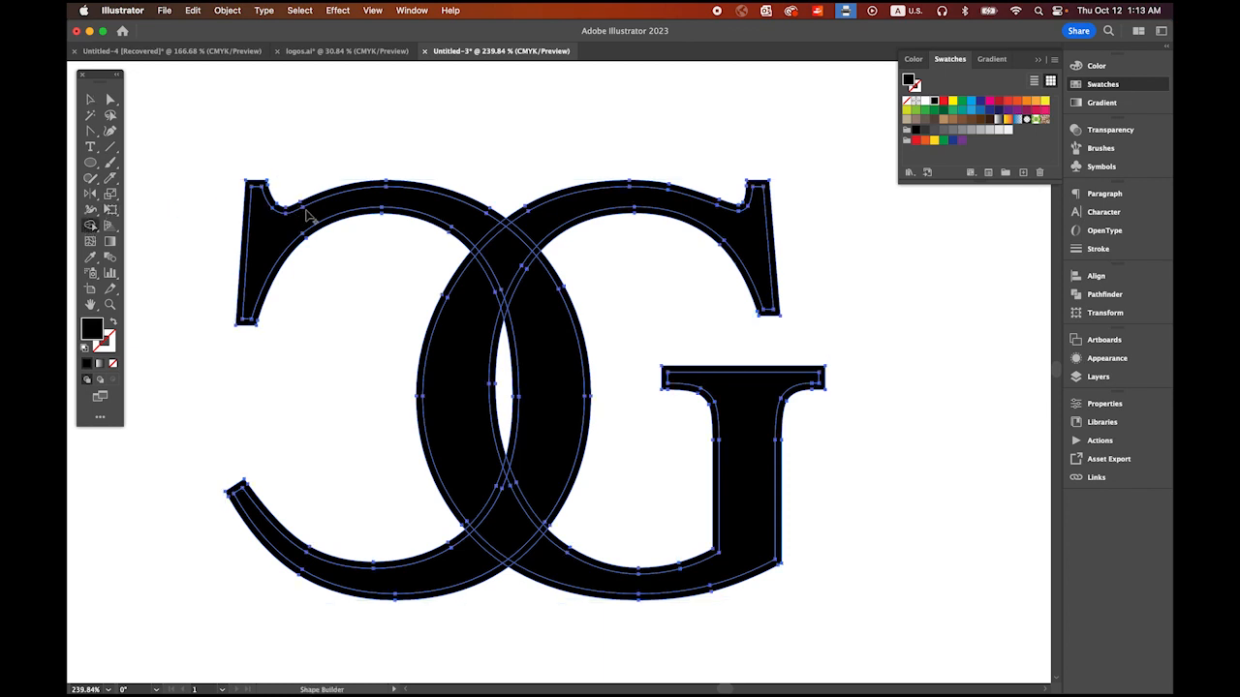
{"action": "left_click", "coordinate": [423, 191]}
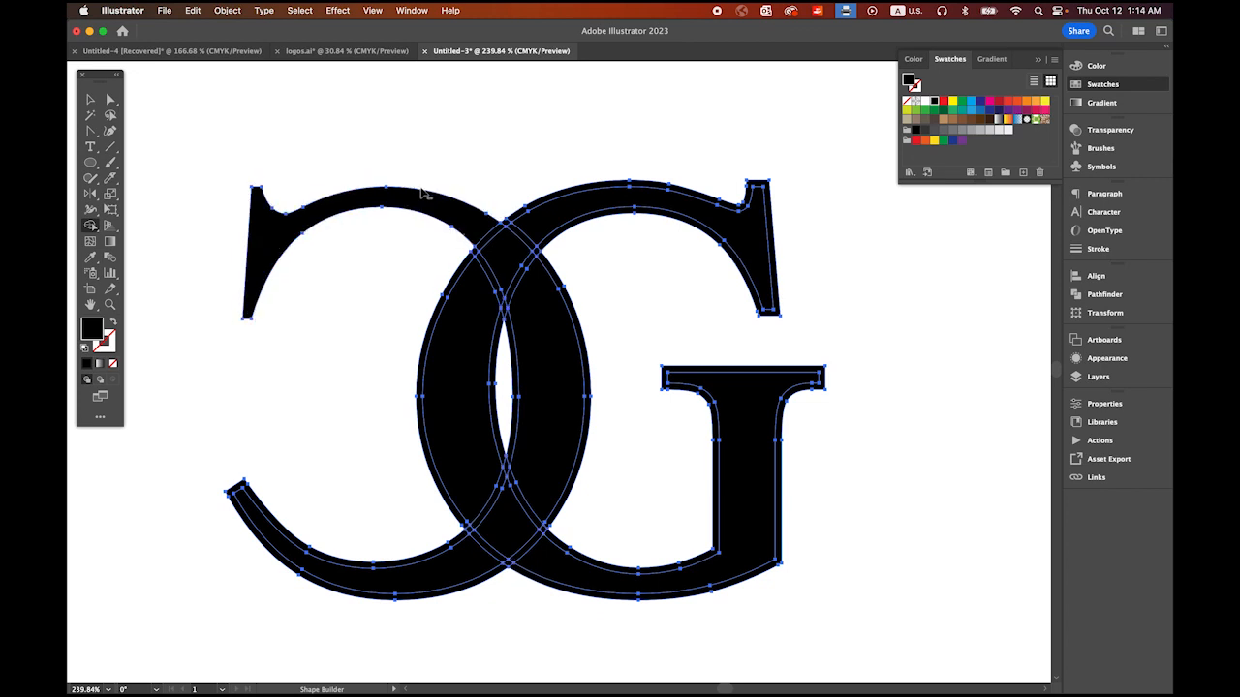
{"action": "left_click", "coordinate": [577, 196]}
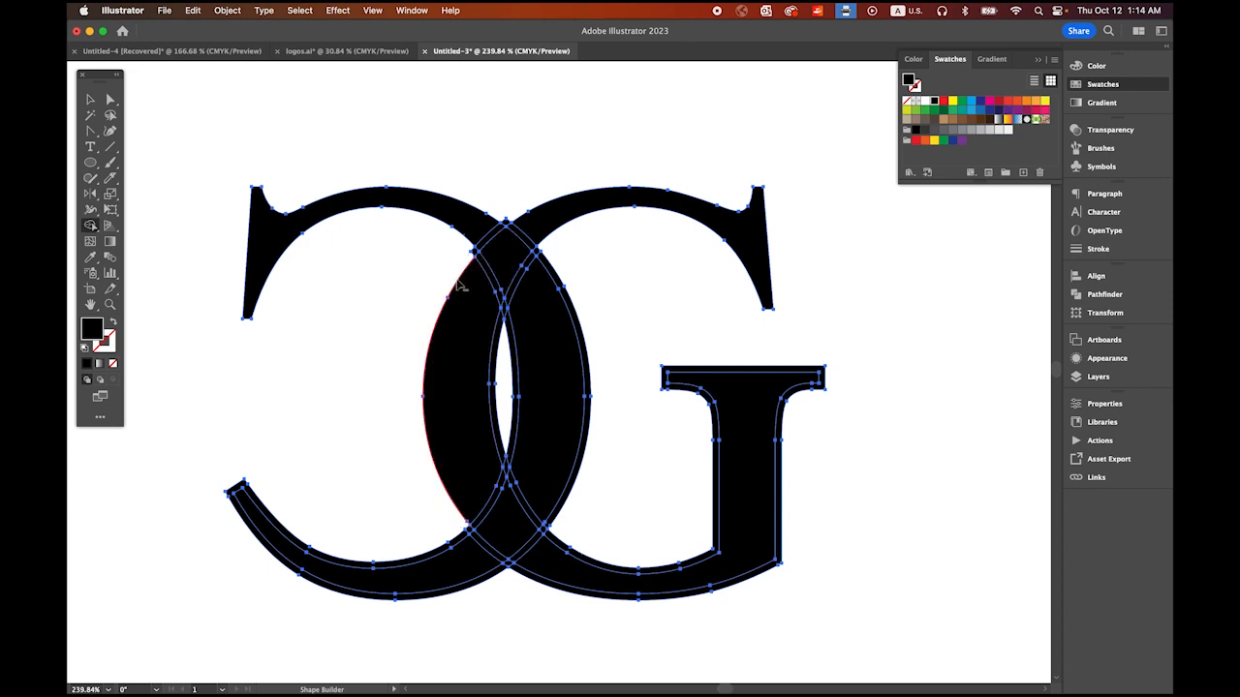
{"action": "left_click", "coordinate": [257, 537]}
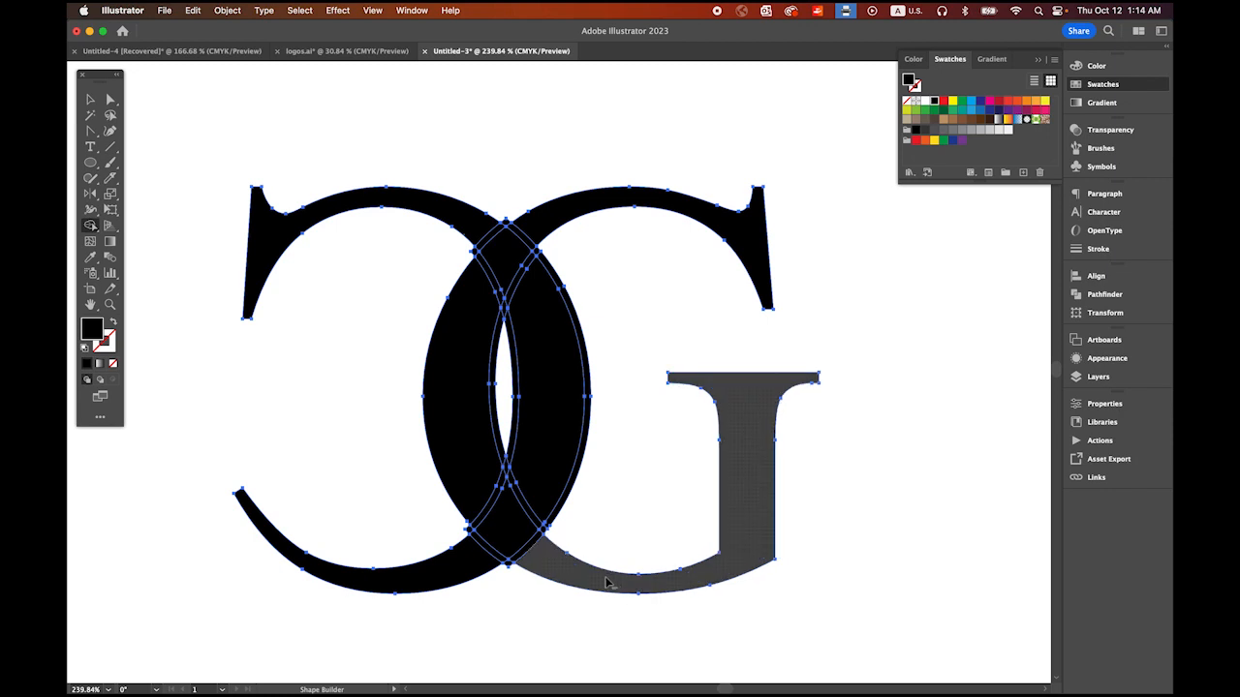
{"action": "left_click", "coordinate": [609, 581]}
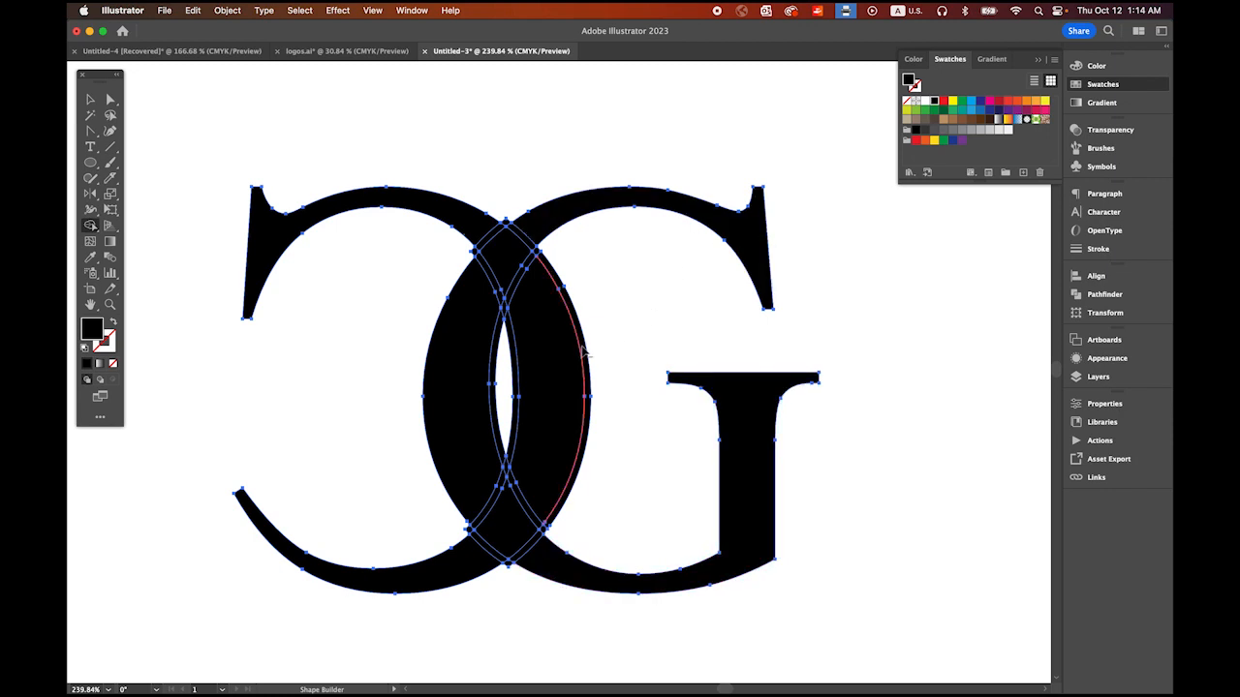
{"action": "left_click", "coordinate": [580, 352]}
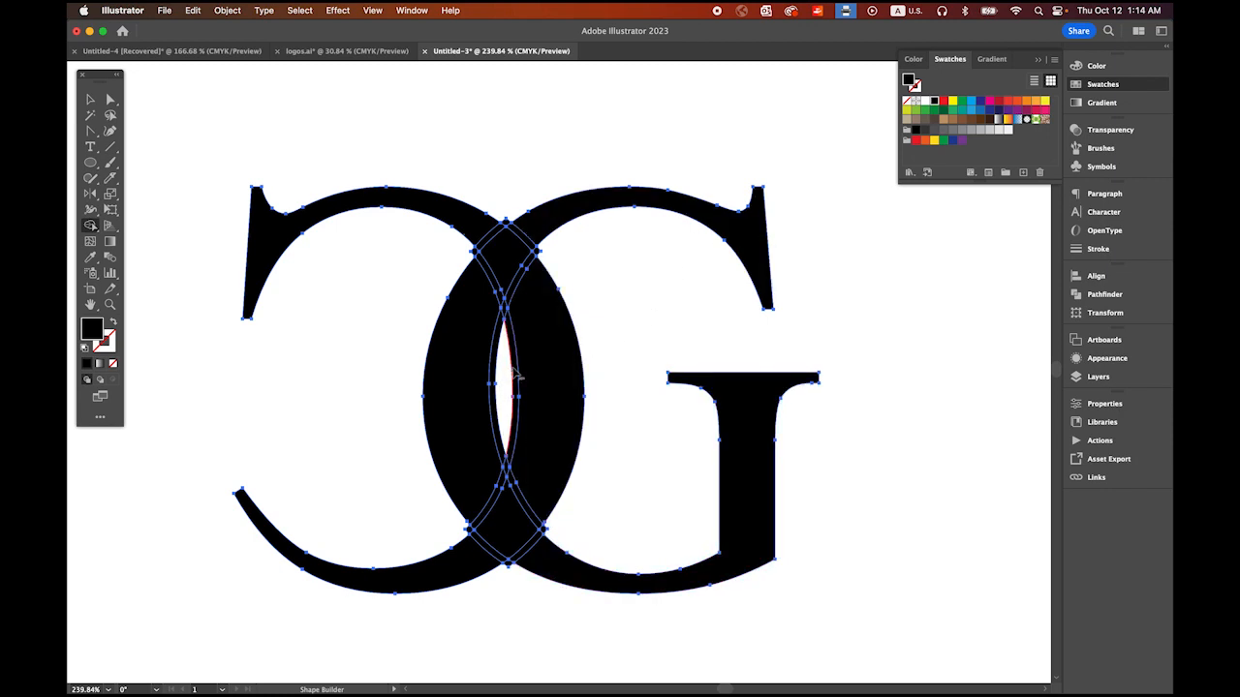
{"action": "left_click", "coordinate": [514, 369]}
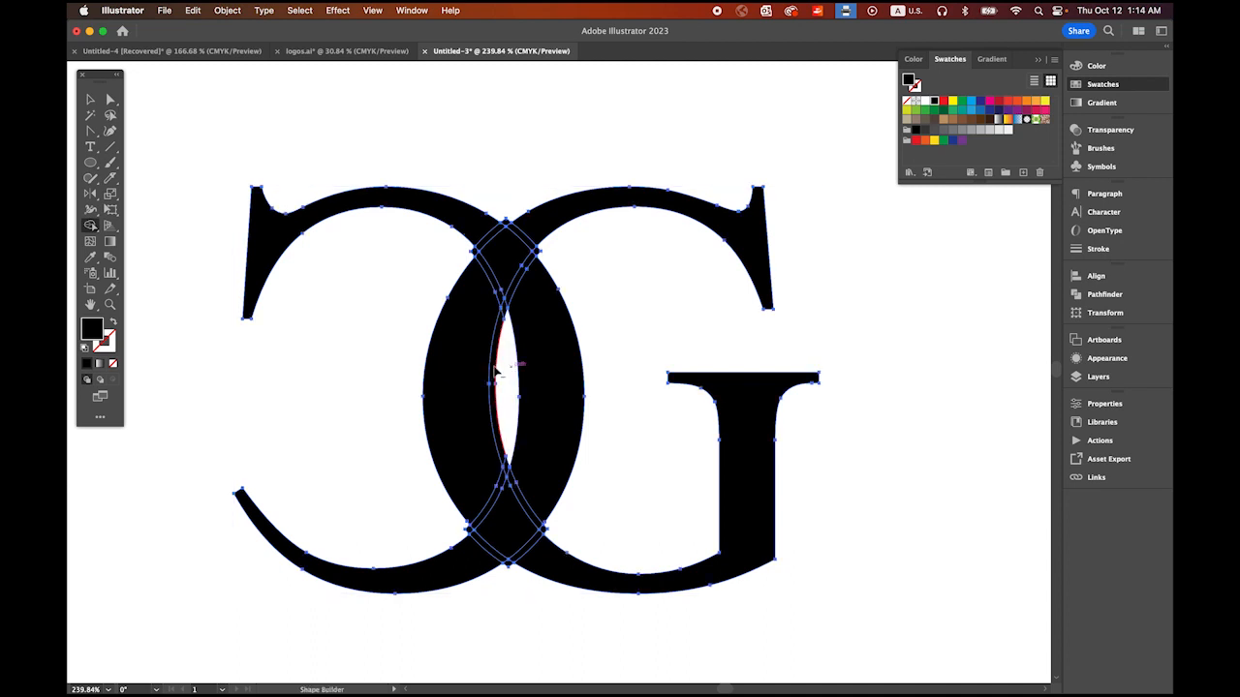
Step: Remove the small leftover offset tips around the upper and lower crossings of the C and G with the Shape Builder tool
{"action": "key", "text": "super+space"}
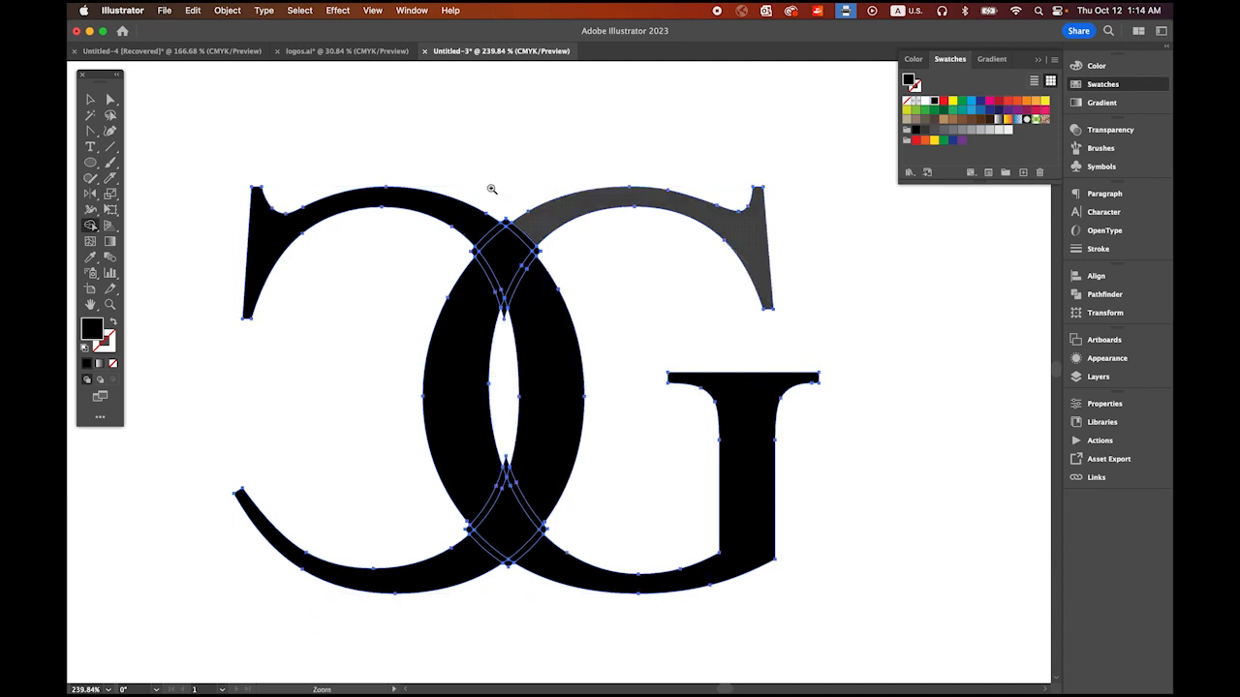
{"action": "left_click_drag", "start_coordinate": [491, 189], "coordinate": [565, 254]}
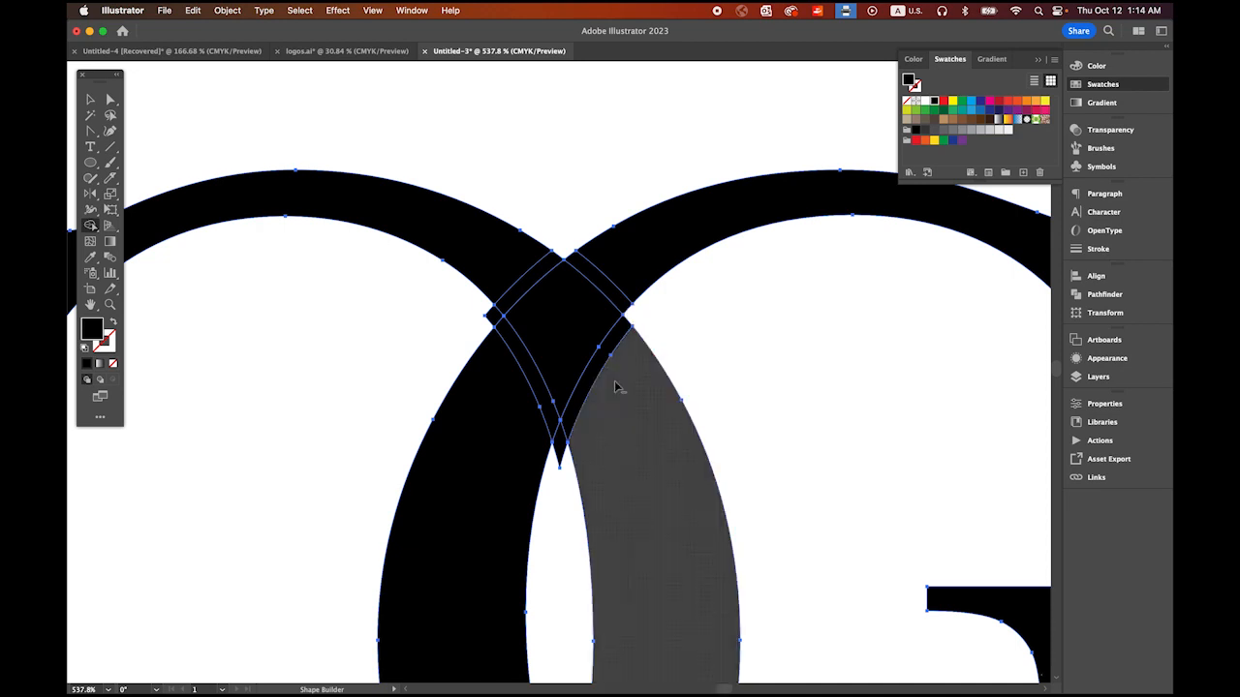
{"action": "left_click", "coordinate": [559, 454], "text": "alt"}
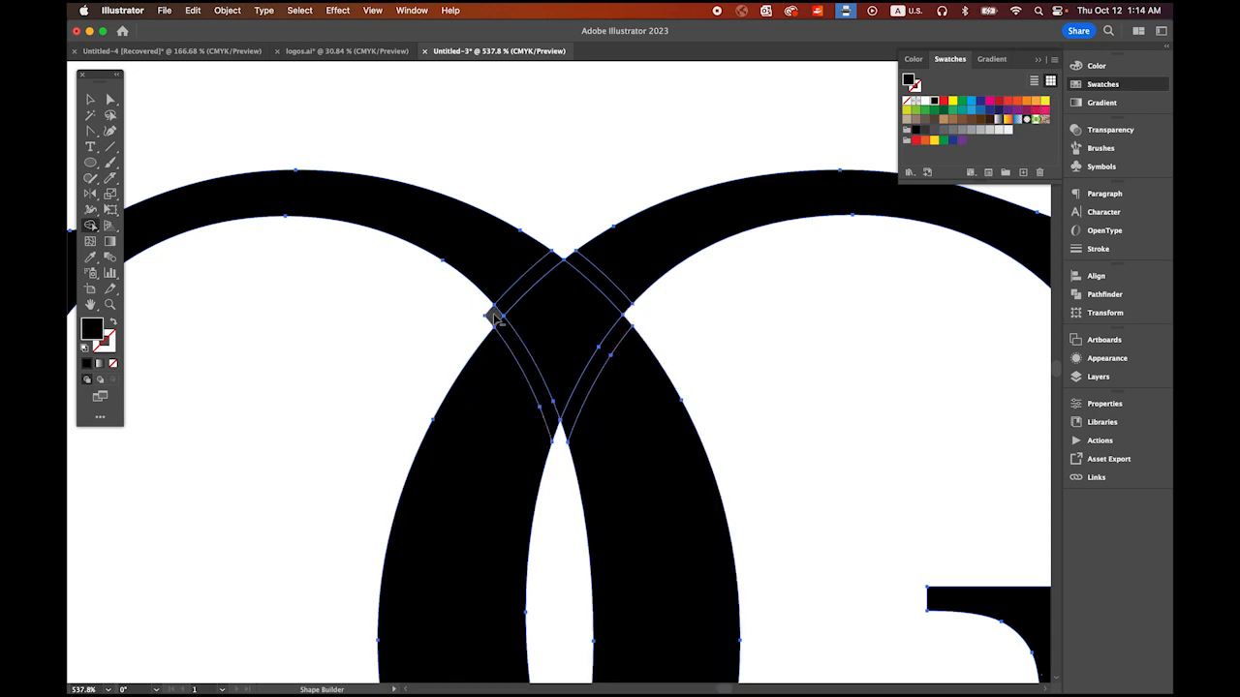
{"action": "scroll", "coordinate": [605, 436], "scroll_direction": "down", "scroll_amount": 5}
{"action": "left_click_drag", "start_coordinate": [593, 449], "coordinate": [587, 203]}
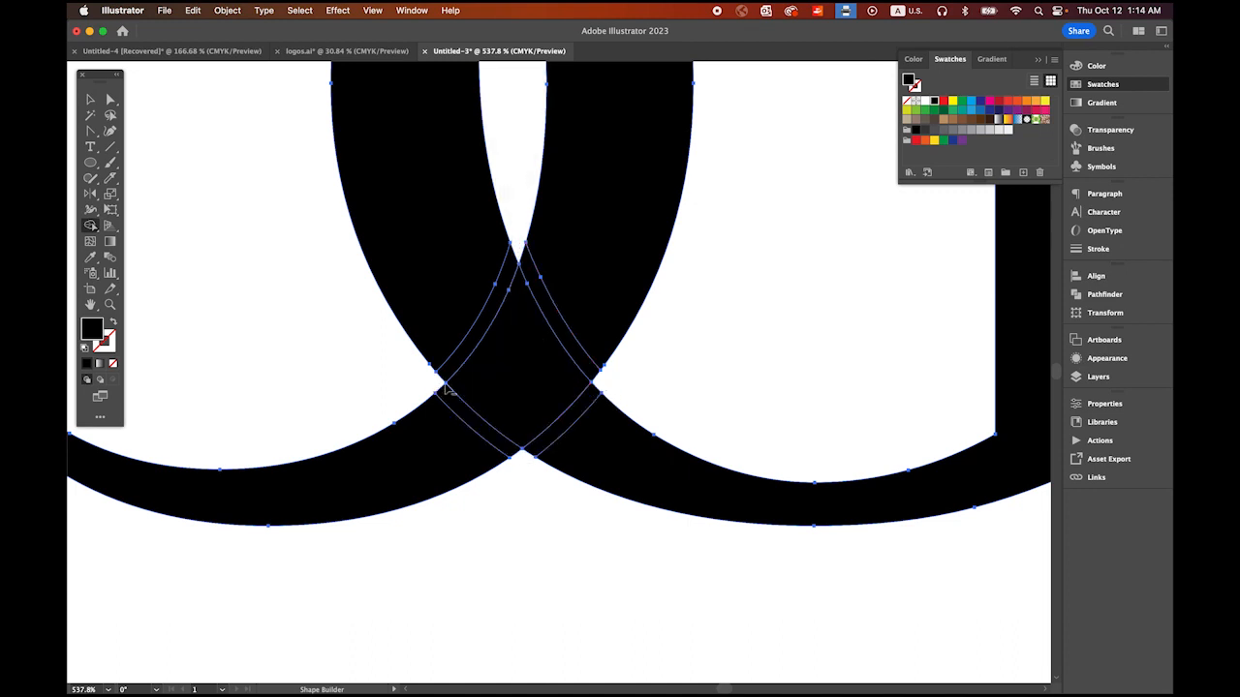
Step: Cut the offset gaps with Shape Builder so the G passes over the C at the upper crossing and under it at the lower one
{"action": "left_click_drag", "start_coordinate": [515, 290], "coordinate": [396, 144]}
{"action": "left_click_drag", "start_coordinate": [512, 207], "coordinate": [554, 381]}
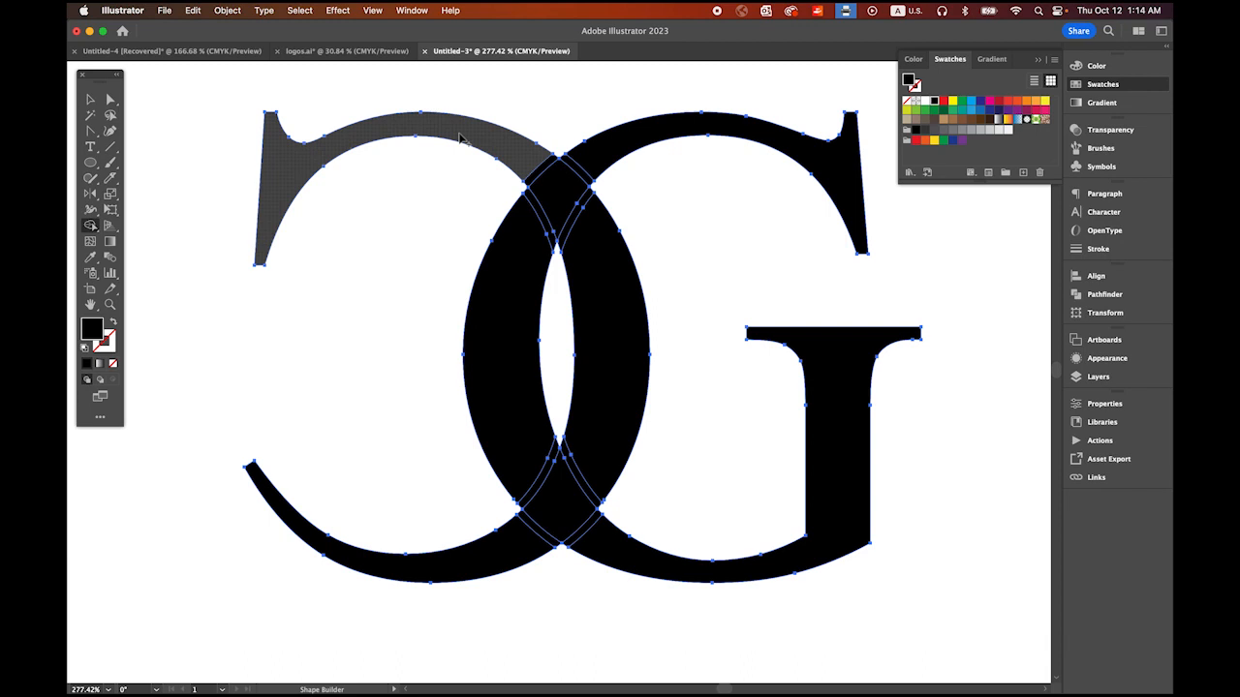
{"action": "left_click", "coordinate": [544, 171], "text": "alt"}
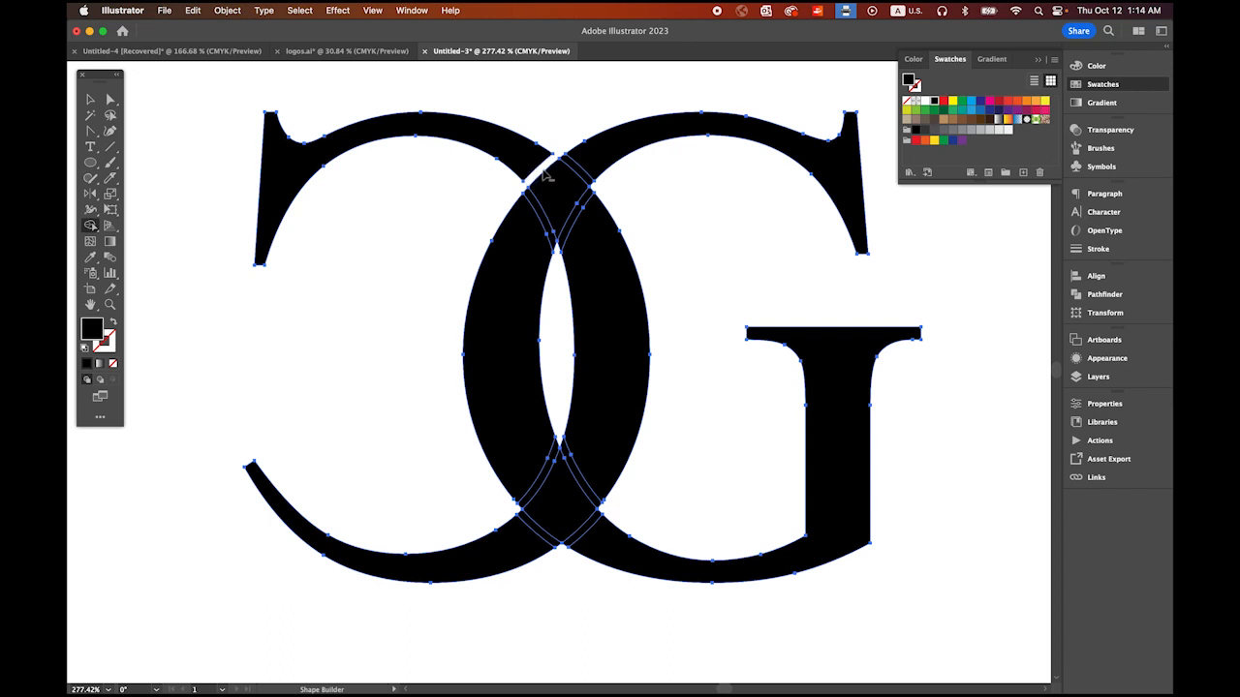
{"action": "left_click", "coordinate": [576, 221], "text": "alt"}
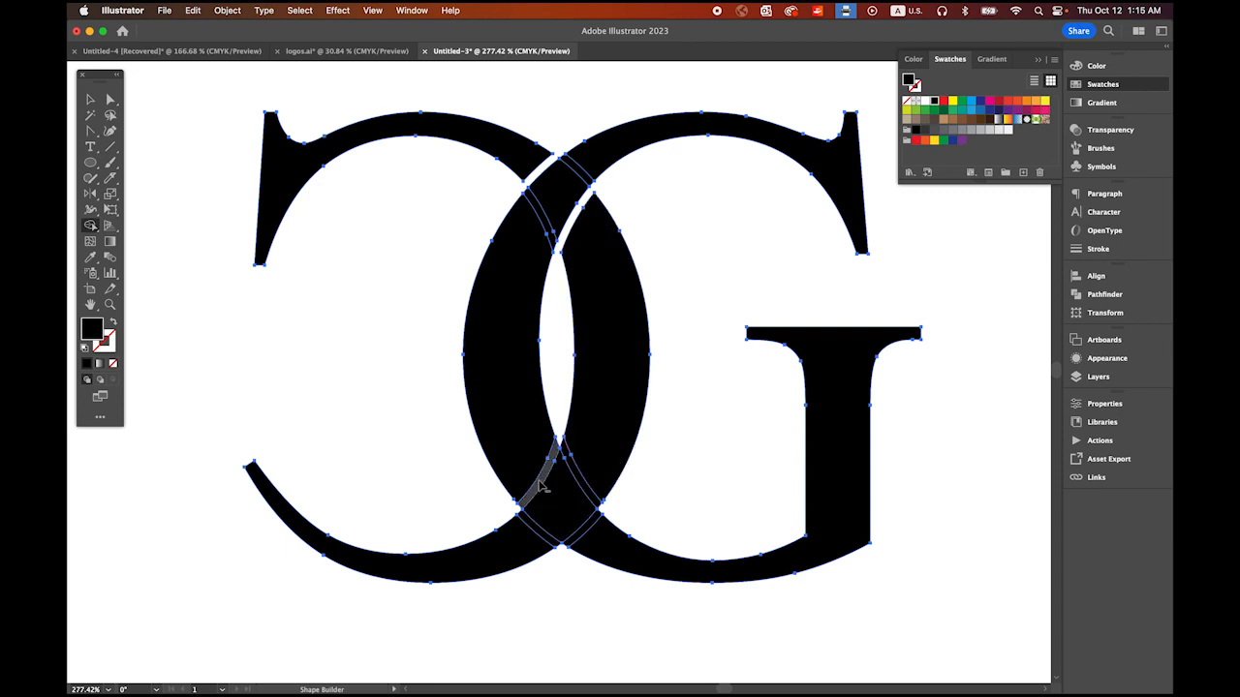
{"action": "left_click", "coordinate": [539, 485], "text": "alt"}
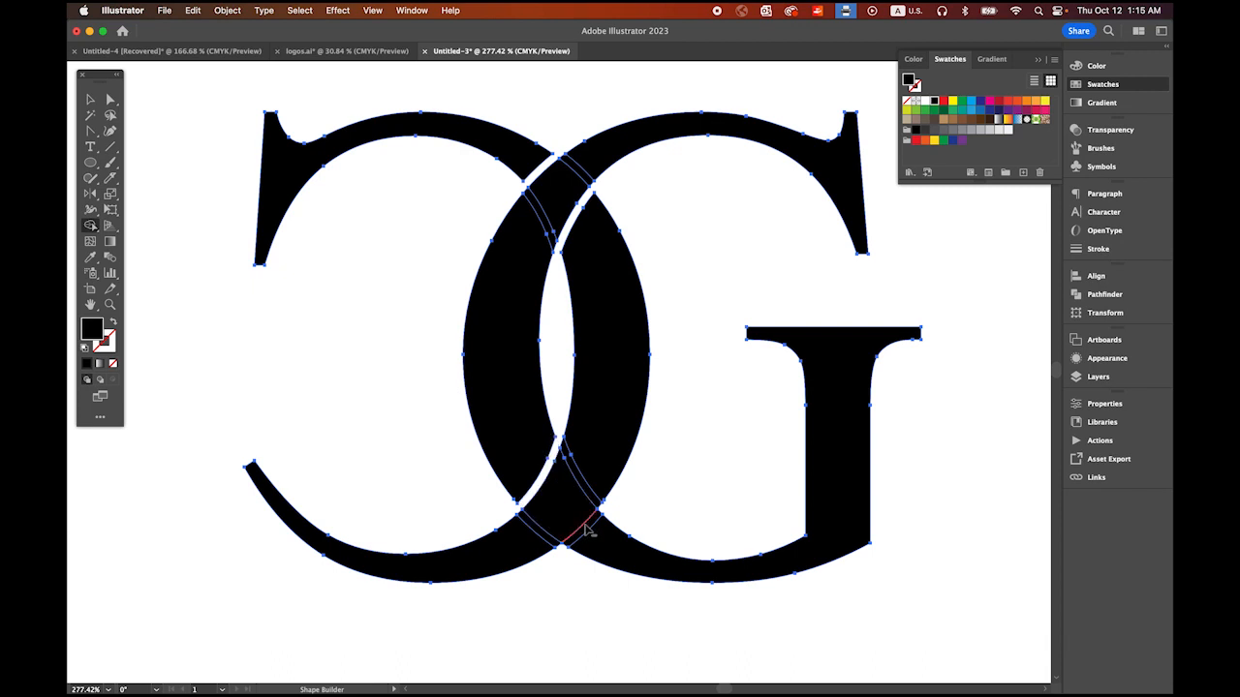
{"action": "left_click", "coordinate": [591, 530], "text": "alt"}
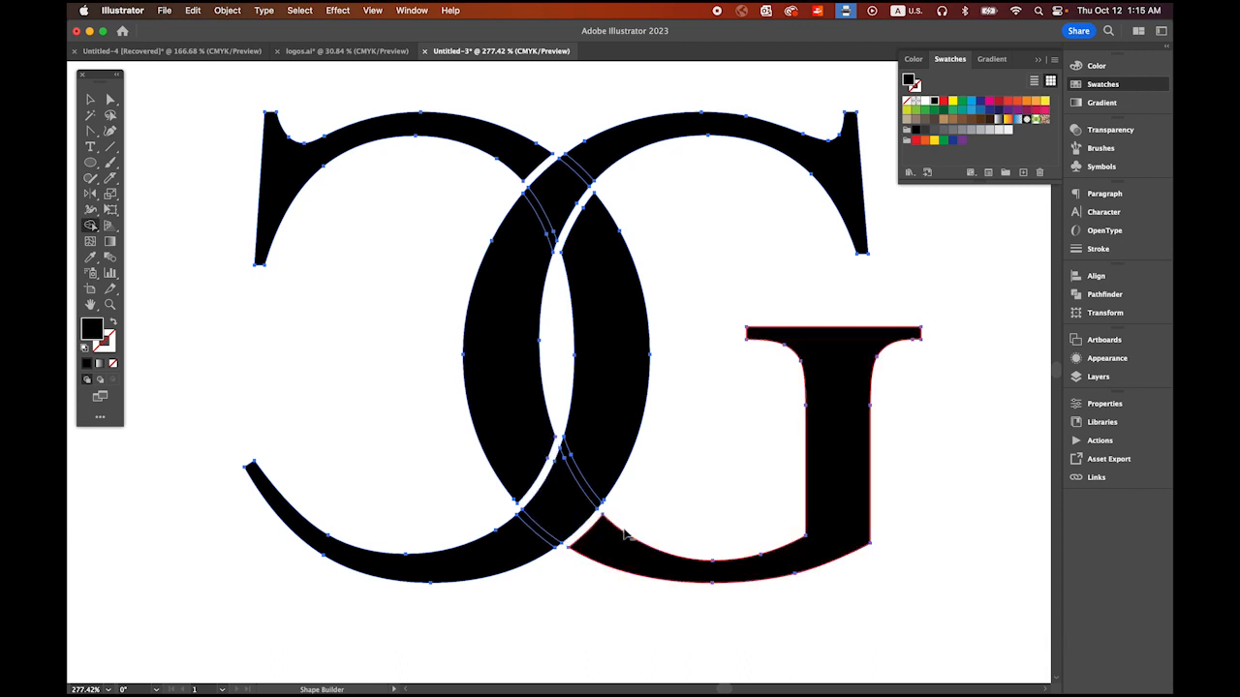
{"action": "left_click", "coordinate": [90, 99]}
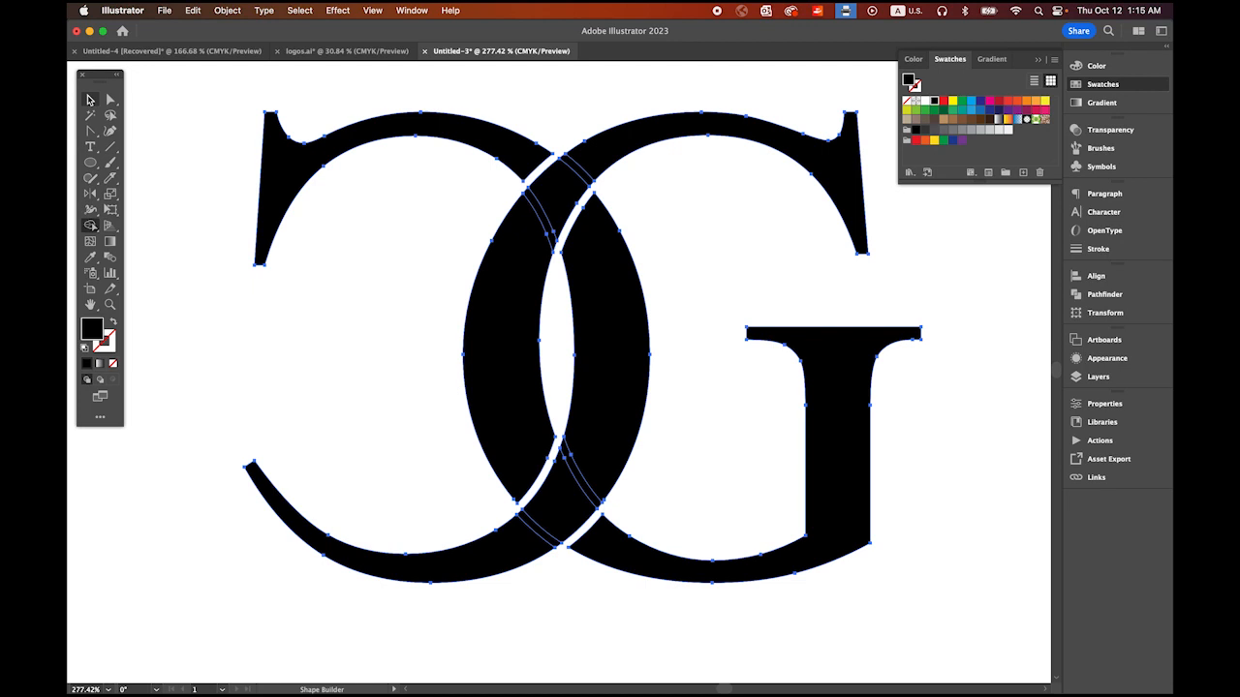
{"action": "left_click", "coordinate": [197, 97]}
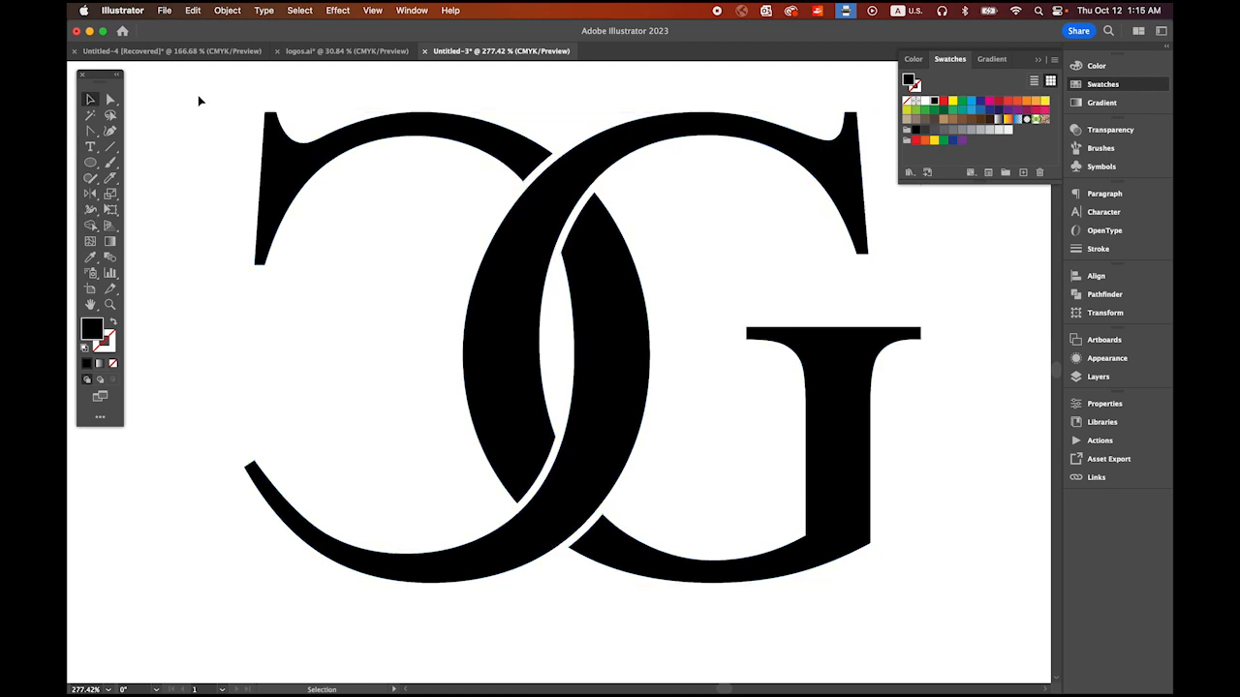
Step: Select all the CG monogram shapes and merge them with the Pathfinder Unite operation
{"action": "left_click_drag", "start_coordinate": [216, 142], "coordinate": [786, 540]}
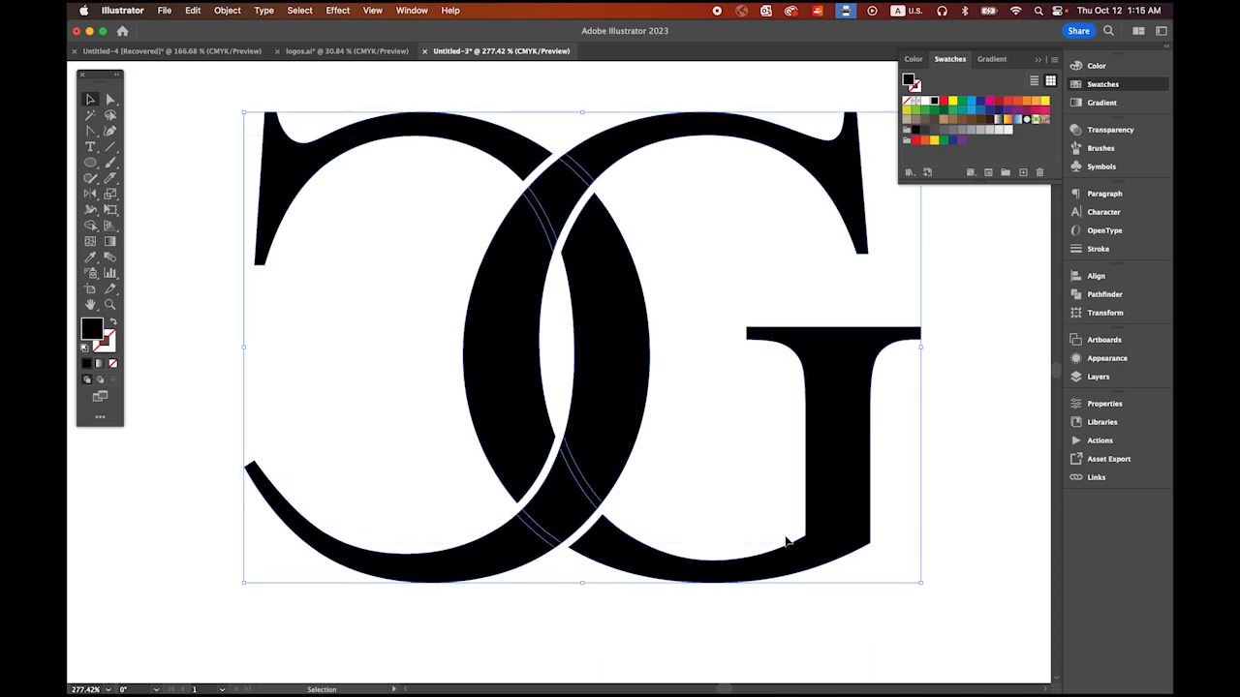
{"action": "left_click", "coordinate": [1108, 300]}
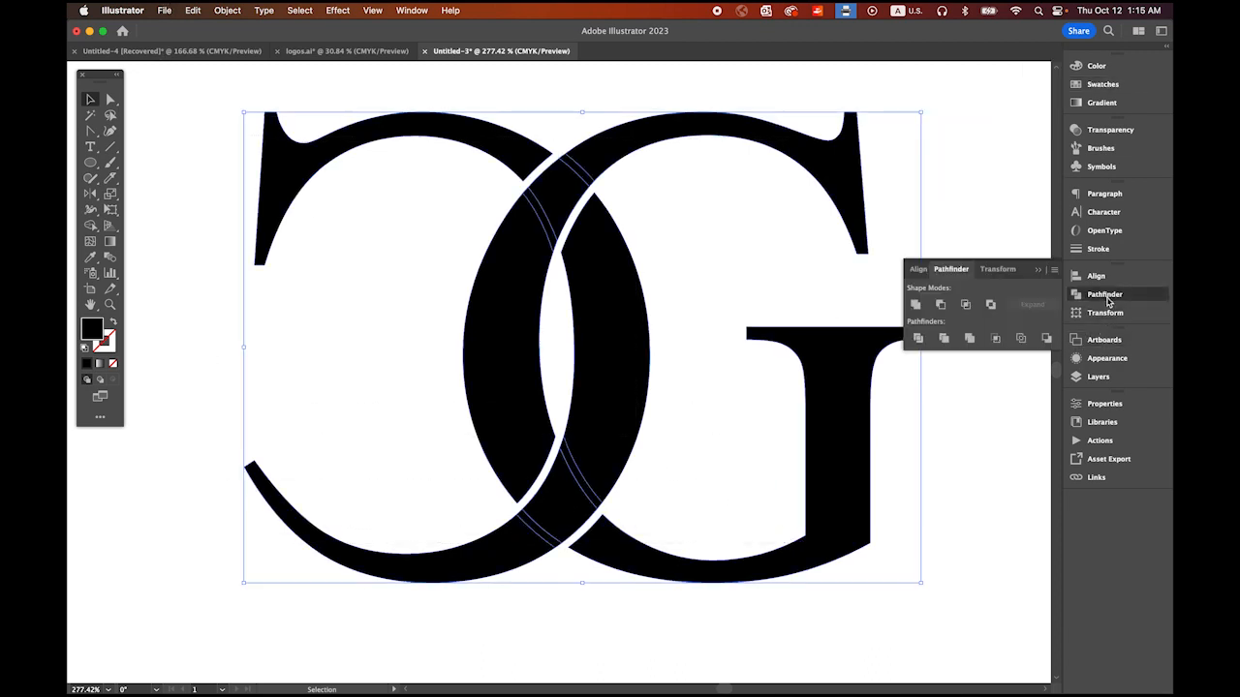
{"action": "left_click", "coordinate": [915, 305]}
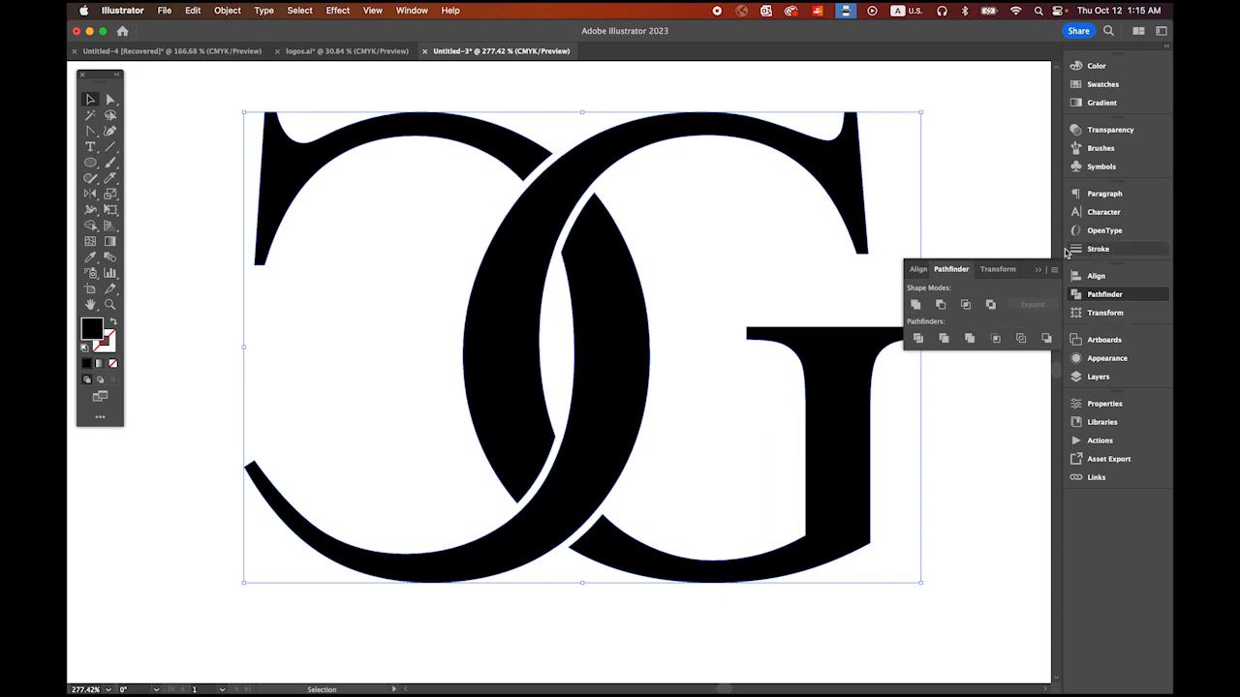
{"action": "left_click", "coordinate": [1040, 270]}
{"action": "left_click", "coordinate": [1010, 280]}
Step: Try green and dark blue fills on the CG monogram, and set its fill back to black
{"action": "key", "text": "z"}
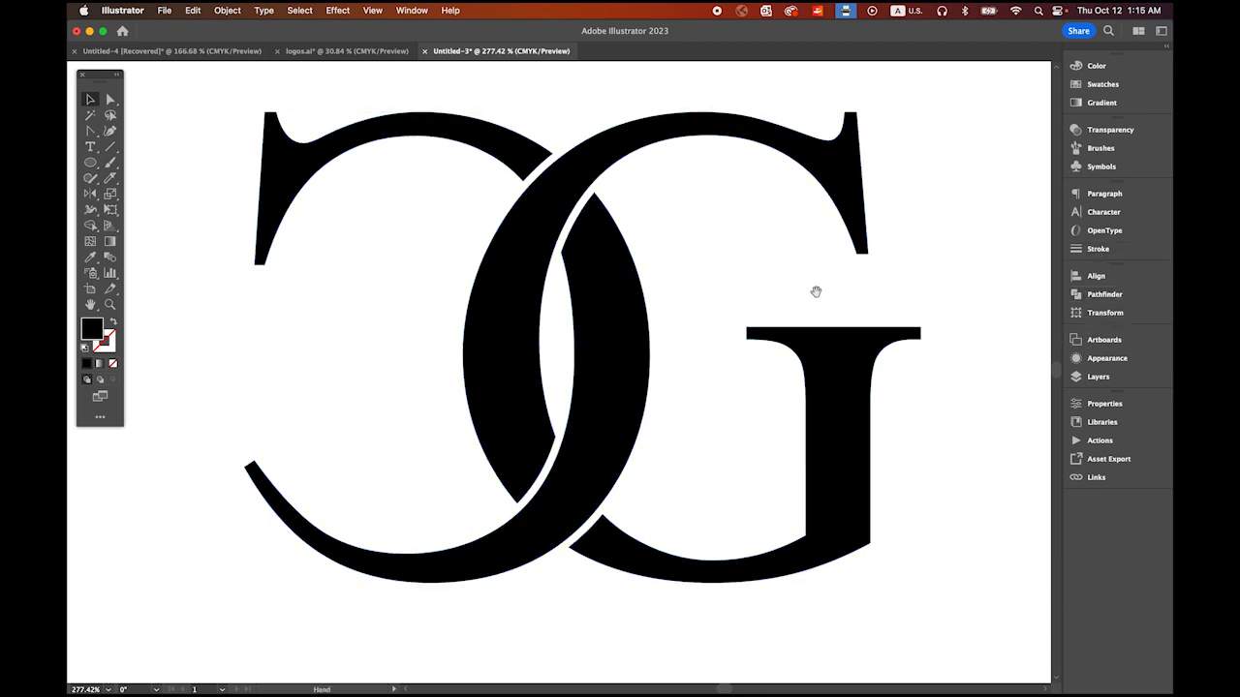
{"action": "left_click_drag", "start_coordinate": [814, 288], "coordinate": [630, 206]}
{"action": "left_click_drag", "start_coordinate": [792, 338], "coordinate": [631, 355]}
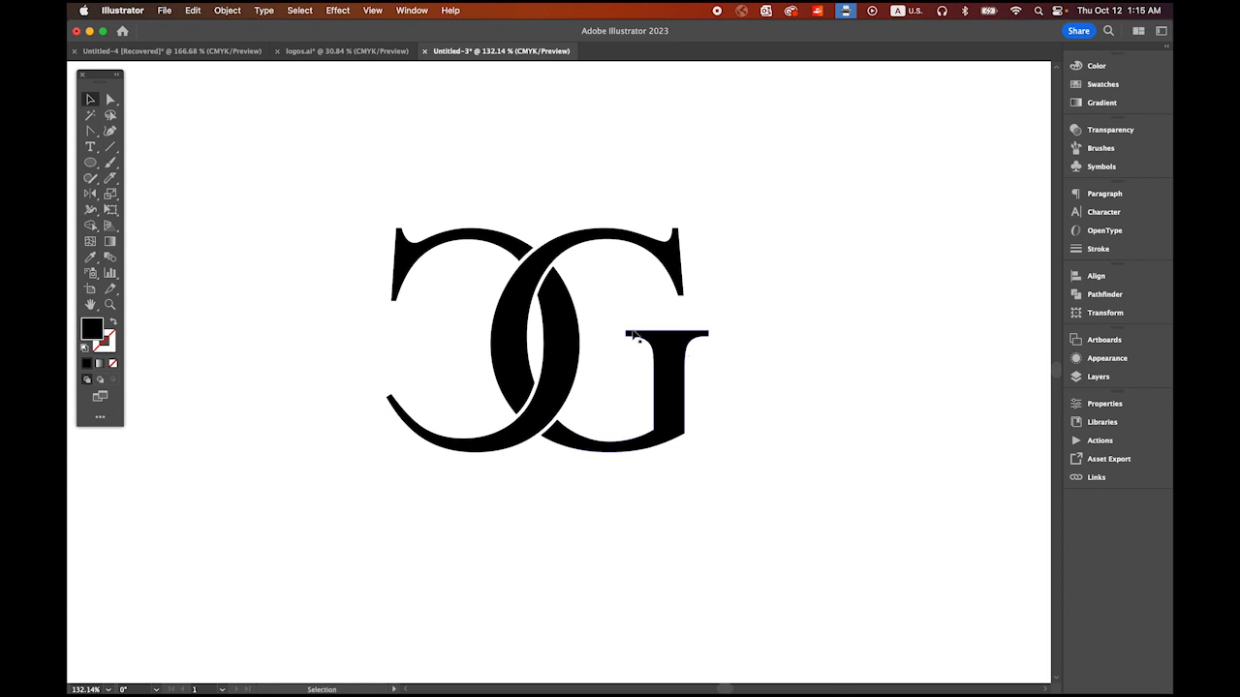
{"action": "left_click", "coordinate": [87, 101]}
{"action": "left_click", "coordinate": [528, 244]}
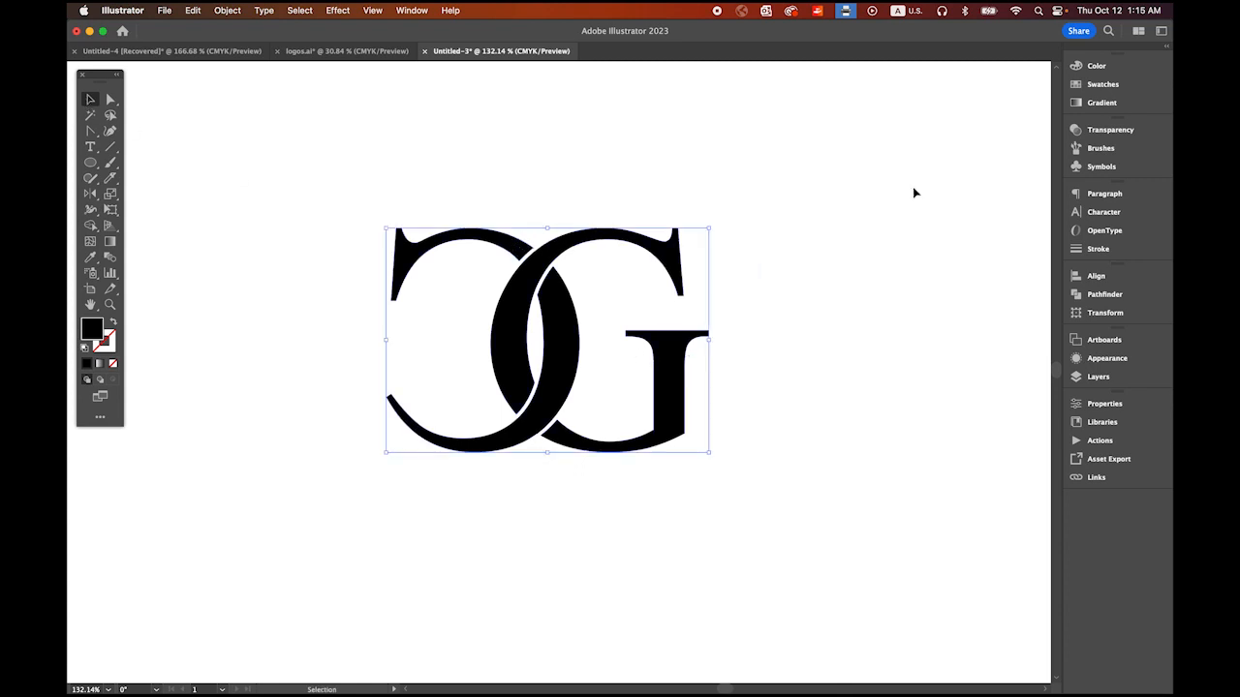
{"action": "left_click", "coordinate": [1102, 85]}
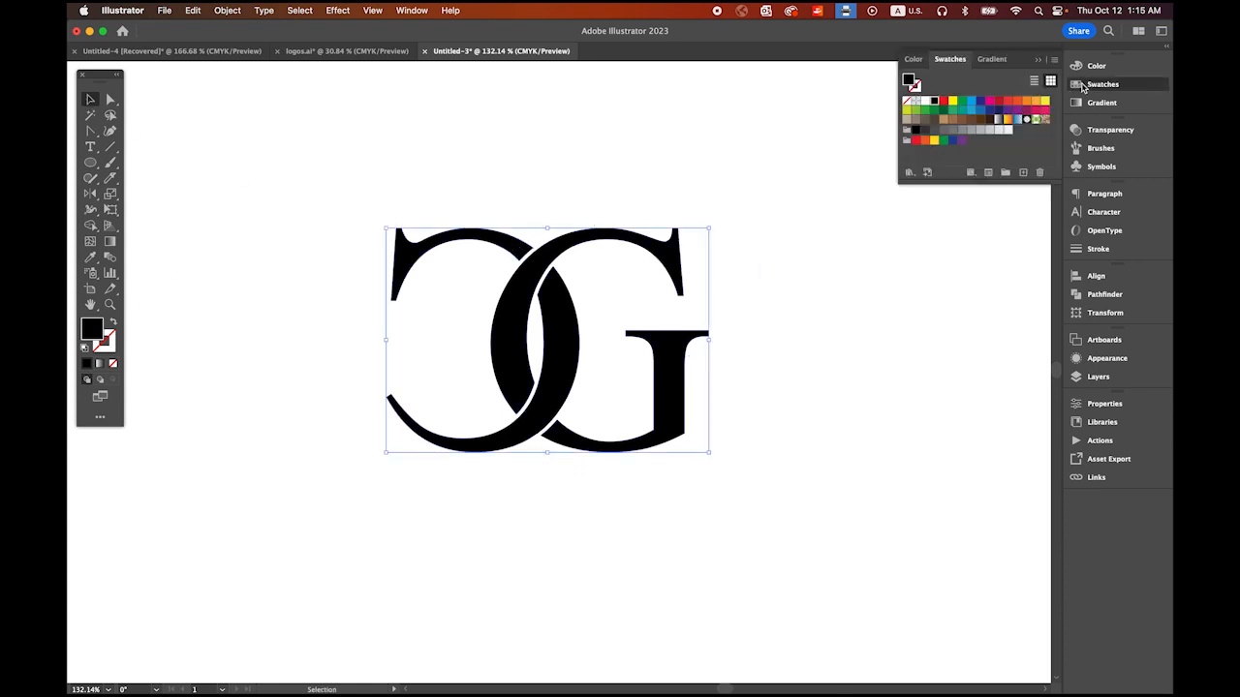
{"action": "left_click", "coordinate": [990, 101]}
{"action": "left_click", "coordinate": [962, 100]}
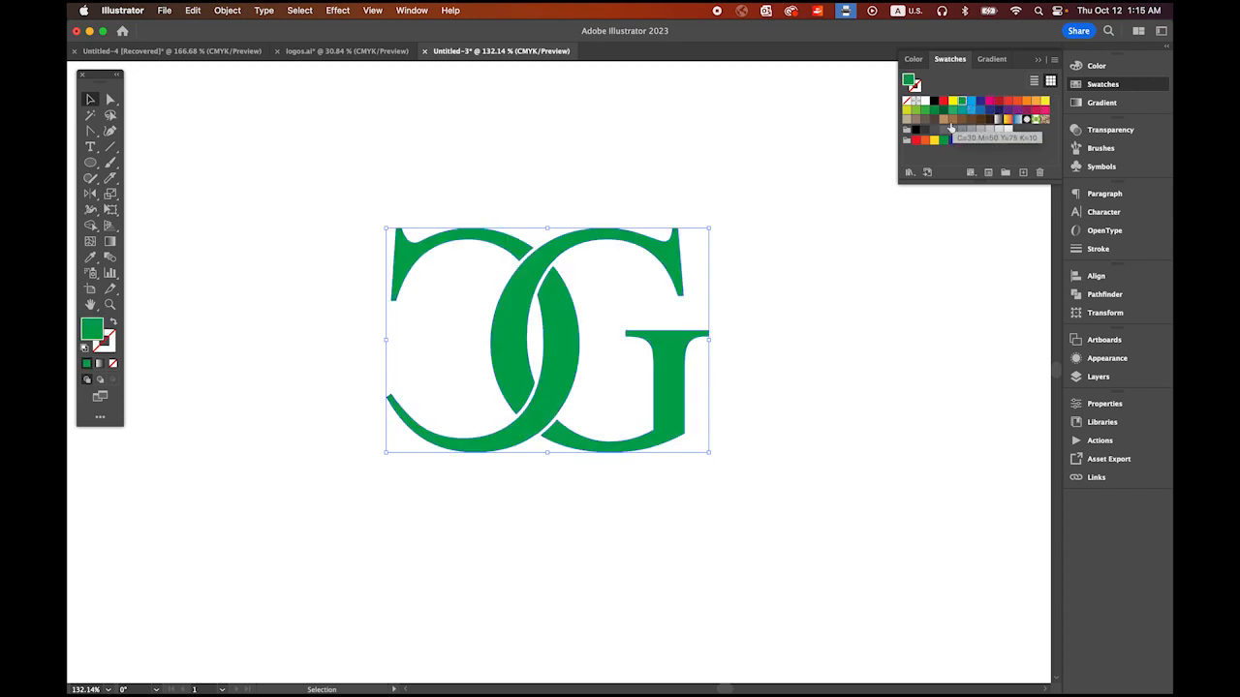
{"action": "left_click", "coordinate": [962, 118]}
{"action": "left_click", "coordinate": [989, 110]}
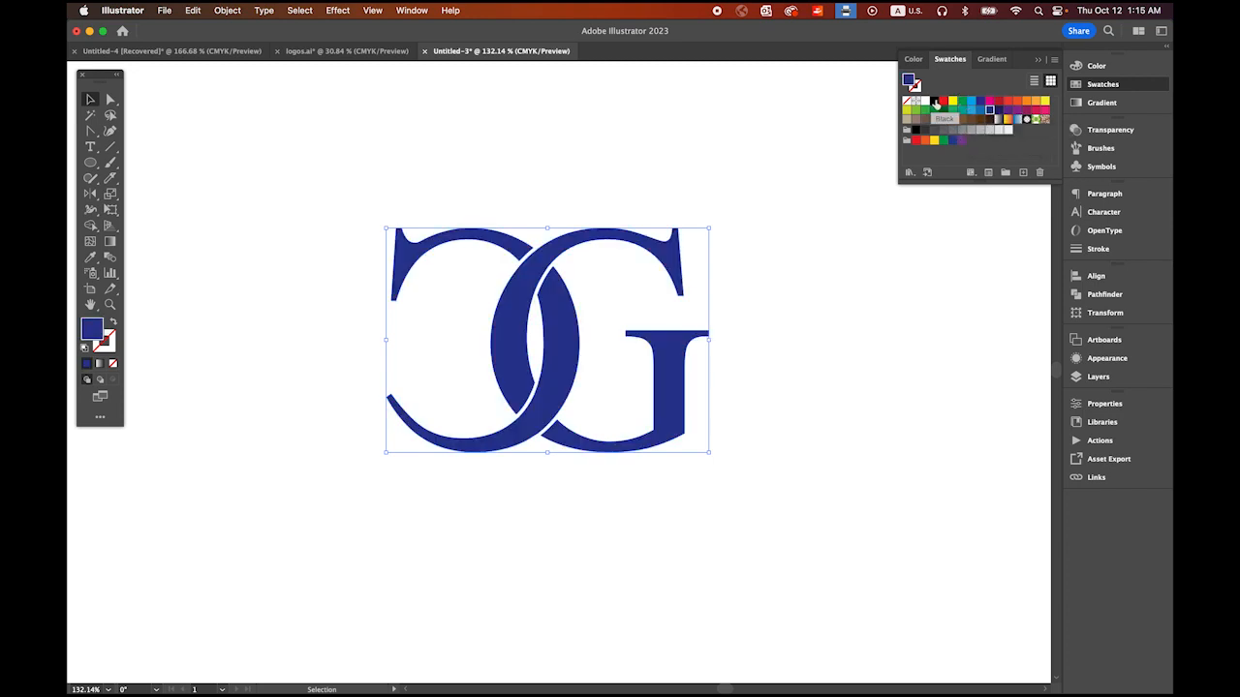
{"action": "left_click", "coordinate": [934, 101]}
{"action": "left_click", "coordinate": [842, 374]}
Step: Add a text object with the letter N in the empty area below the CG monogram
{"action": "left_click_drag", "start_coordinate": [734, 341], "coordinate": [508, 179]}
{"action": "left_click_drag", "start_coordinate": [738, 367], "coordinate": [680, 308]}
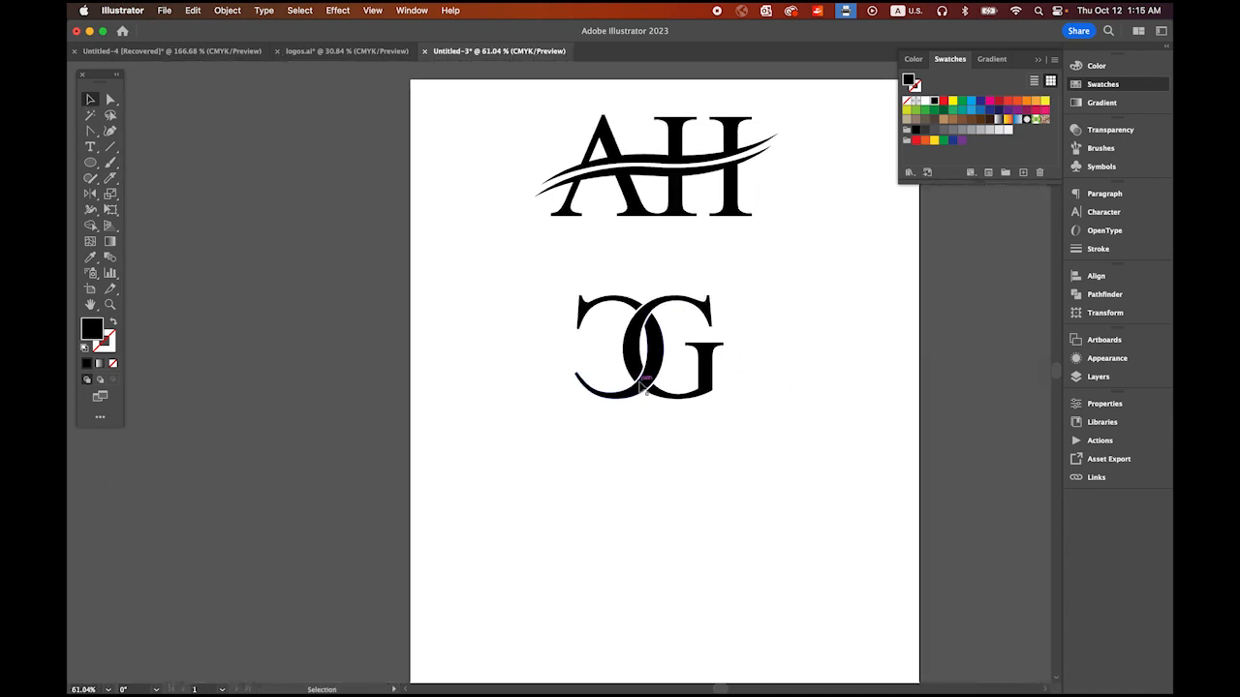
{"action": "left_click_drag", "start_coordinate": [614, 520], "coordinate": [607, 432]}
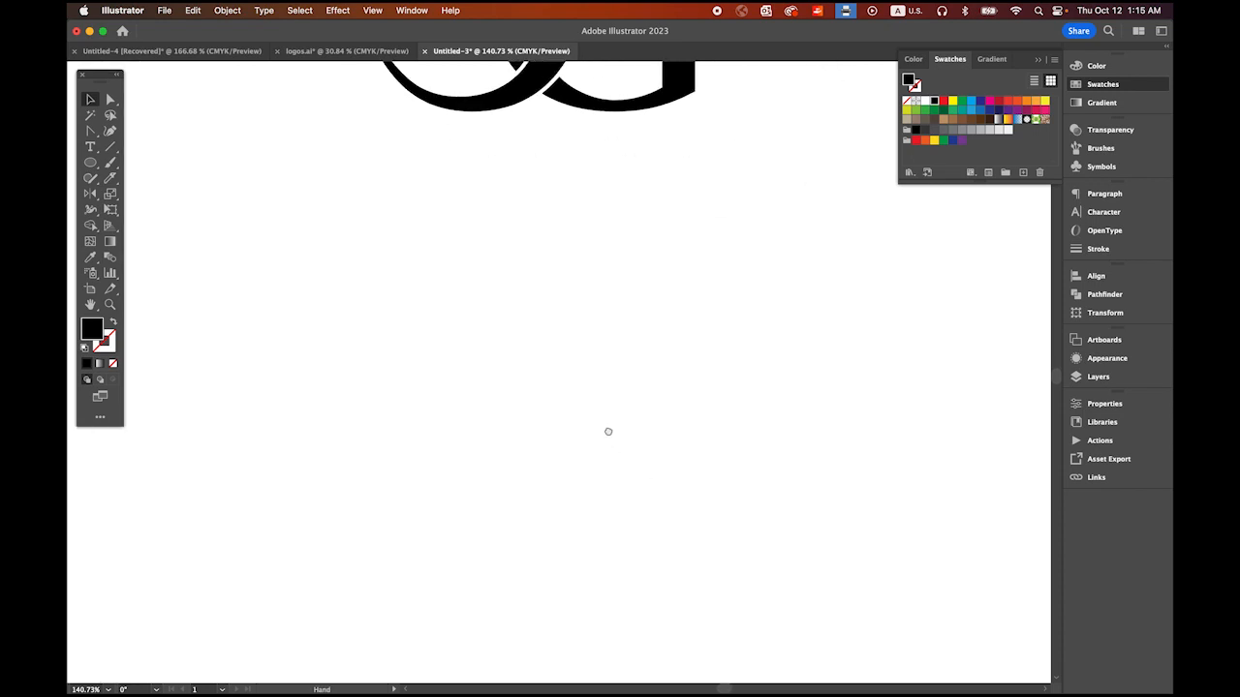
{"action": "left_click", "coordinate": [90, 146]}
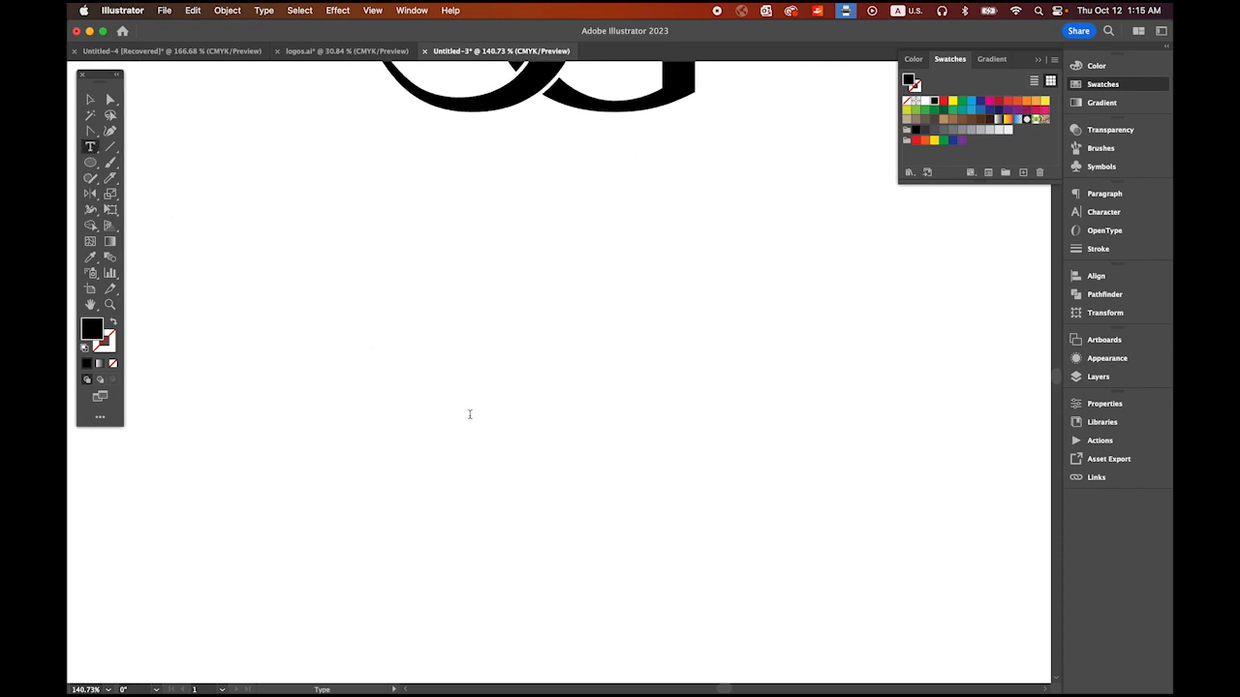
{"action": "left_click", "coordinate": [468, 415]}
{"action": "type", "text": "N"}
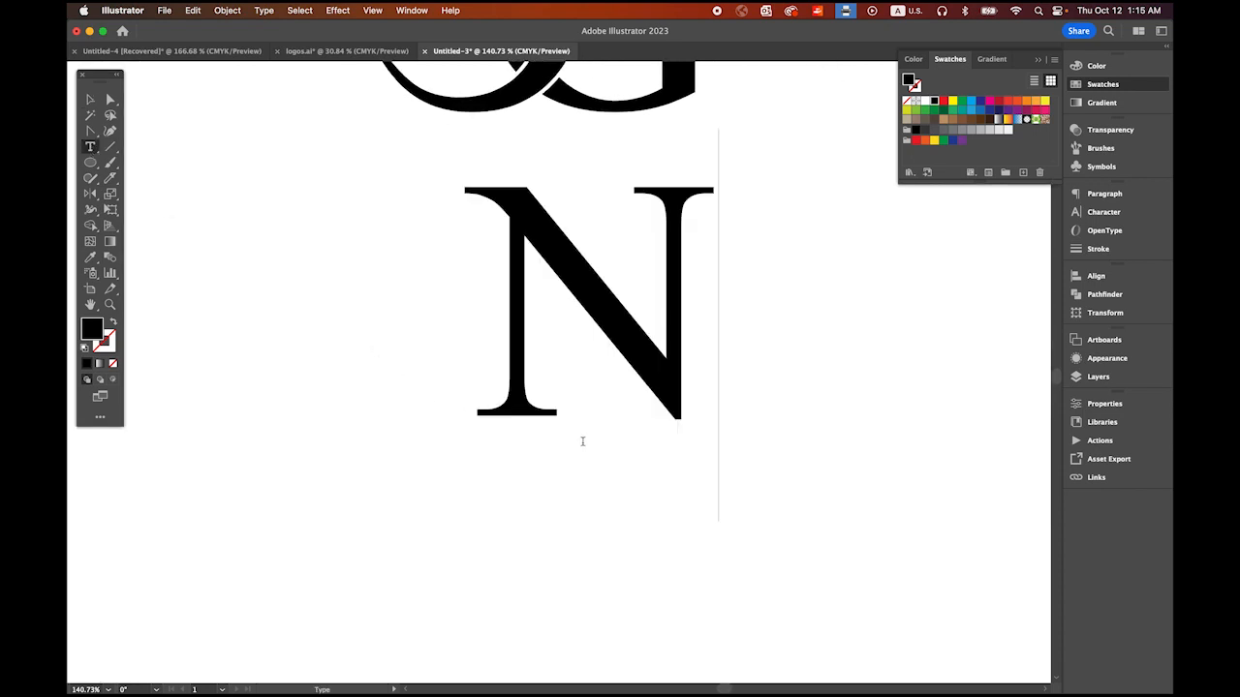
{"action": "left_click", "coordinate": [90, 98]}
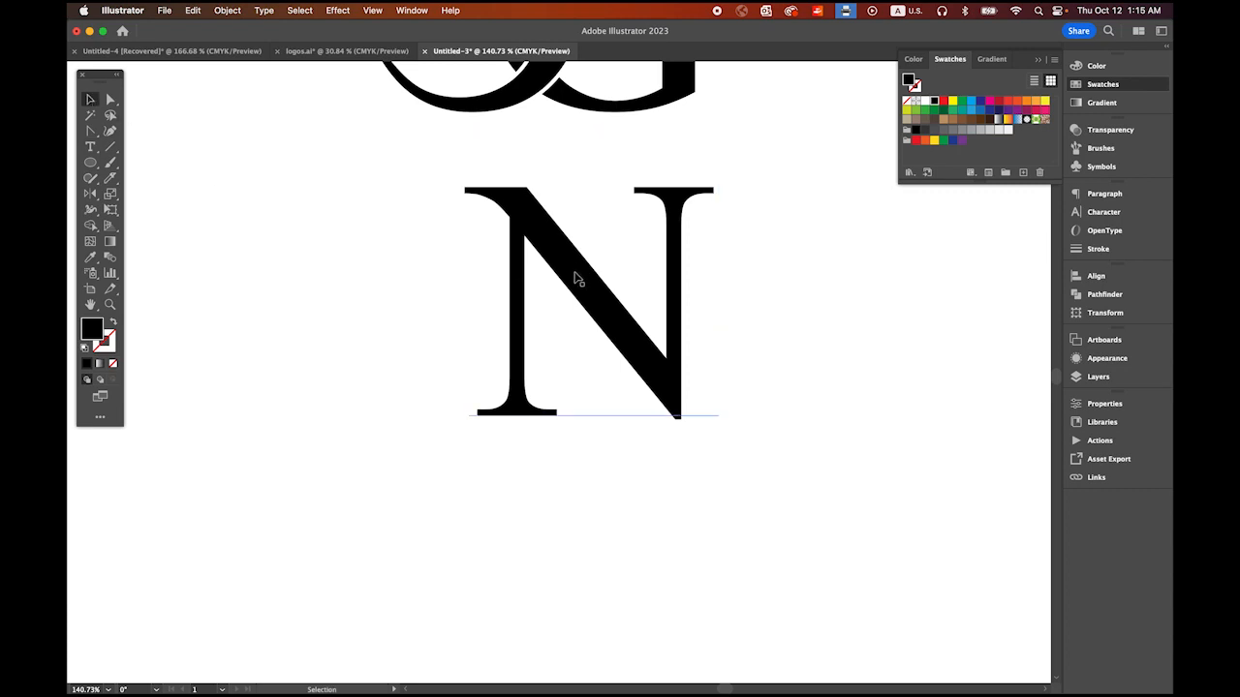
{"action": "left_click_drag", "start_coordinate": [574, 279], "coordinate": [462, 458]}
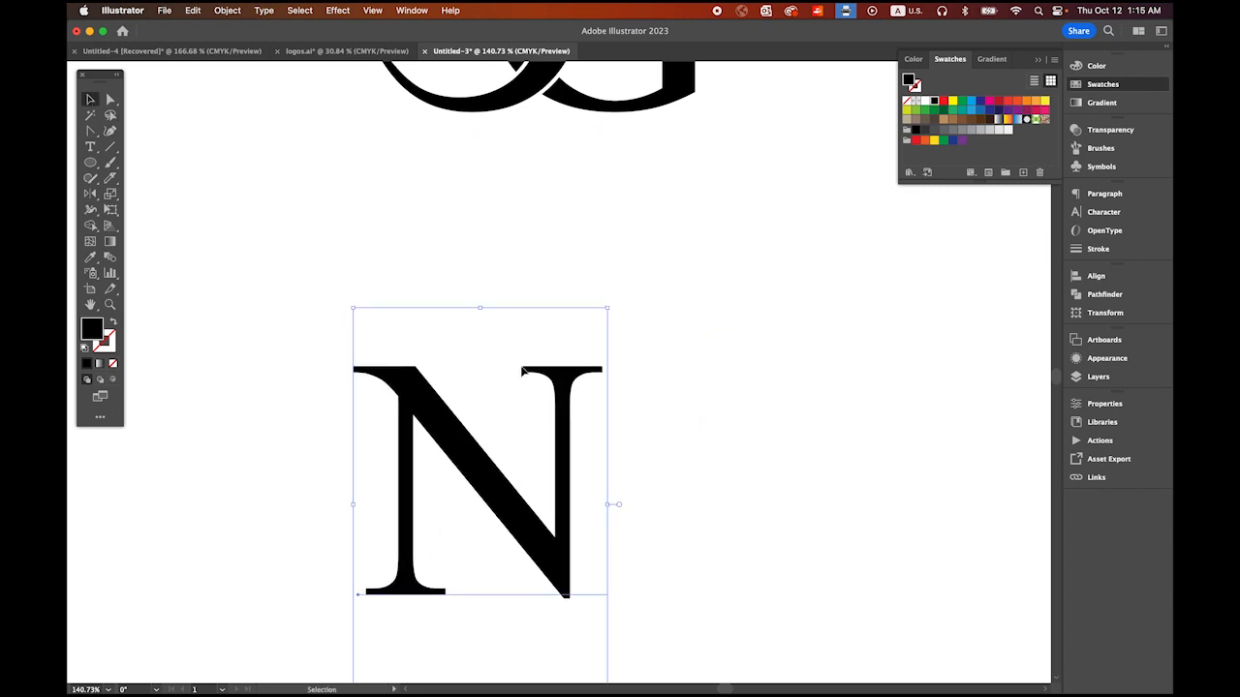
Step: Change the font of the letter N to Arial Black
{"action": "left_click", "coordinate": [1110, 215]}
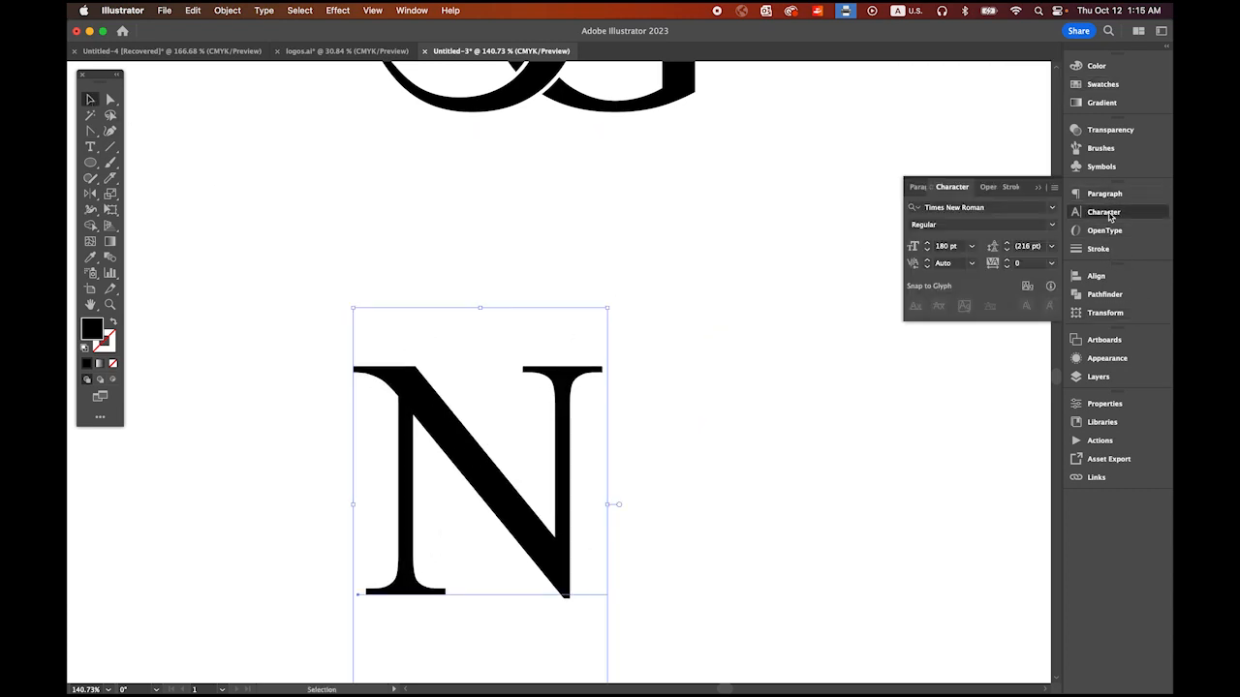
{"action": "left_click", "coordinate": [1052, 207]}
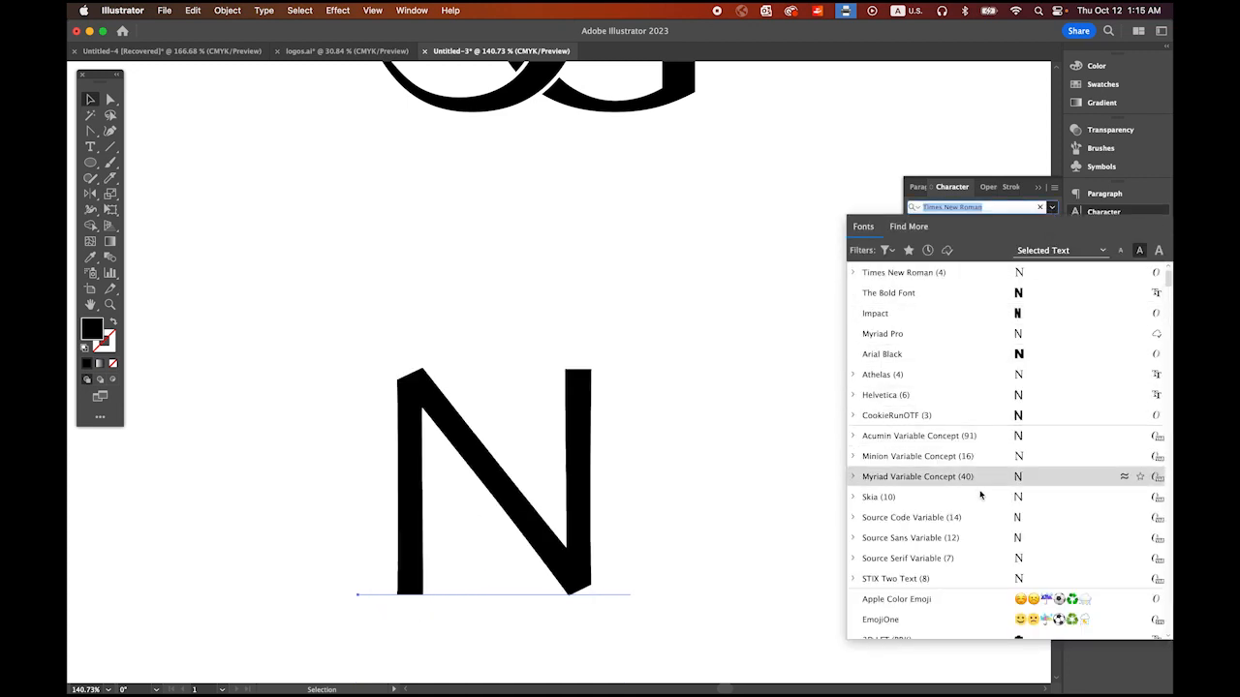
{"action": "scroll", "coordinate": [980, 495], "scroll_direction": "down", "scroll_amount": 5}
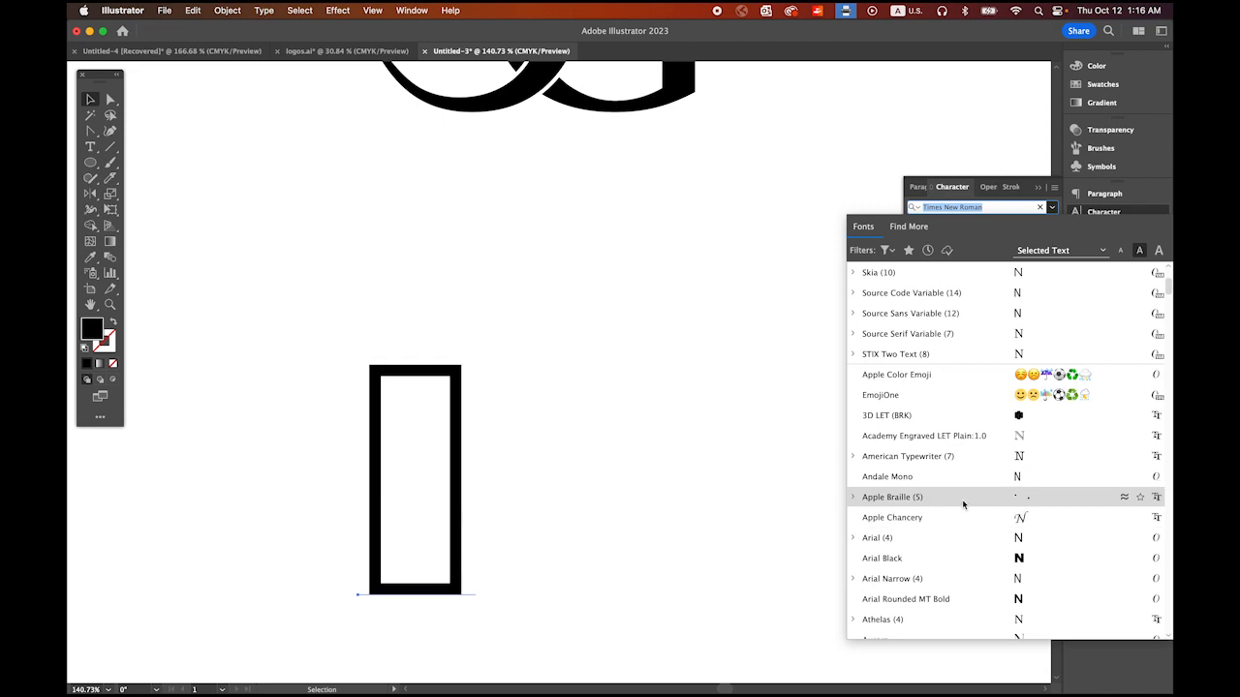
{"action": "left_click", "coordinate": [954, 564]}
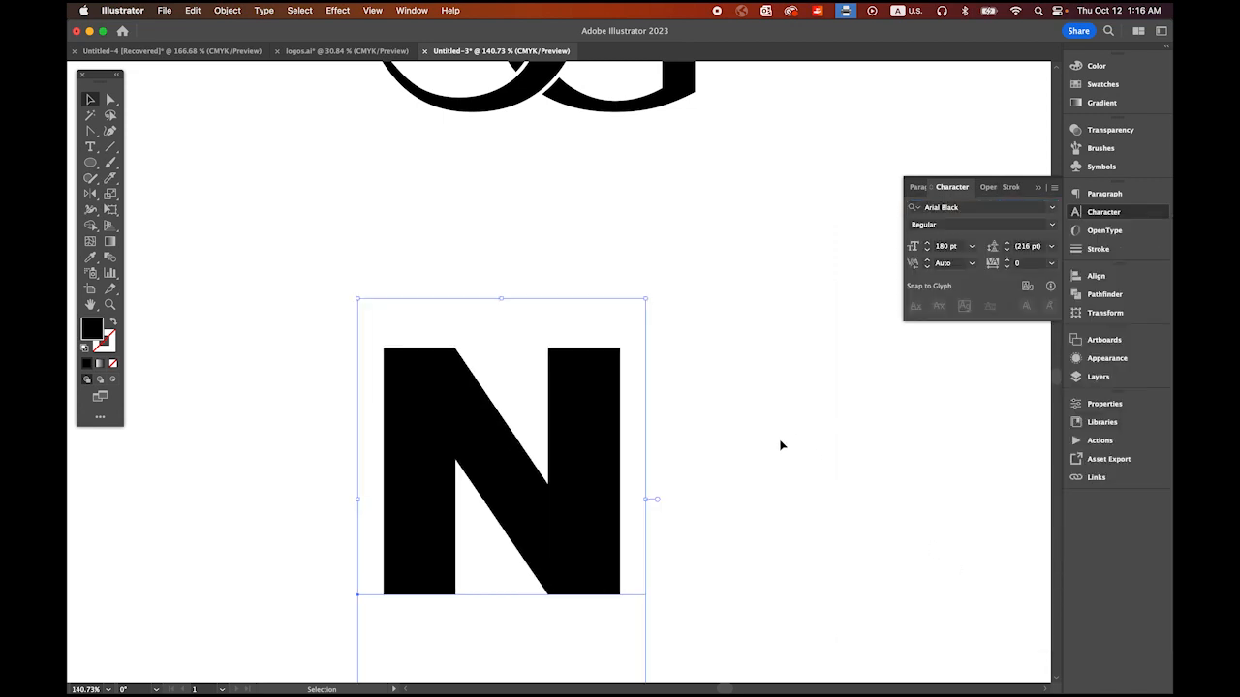
Step: Convert the letter N text to outlines
{"action": "left_click_drag", "start_coordinate": [785, 437], "coordinate": [692, 386]}
{"action": "left_click_drag", "start_coordinate": [746, 422], "coordinate": [694, 372]}
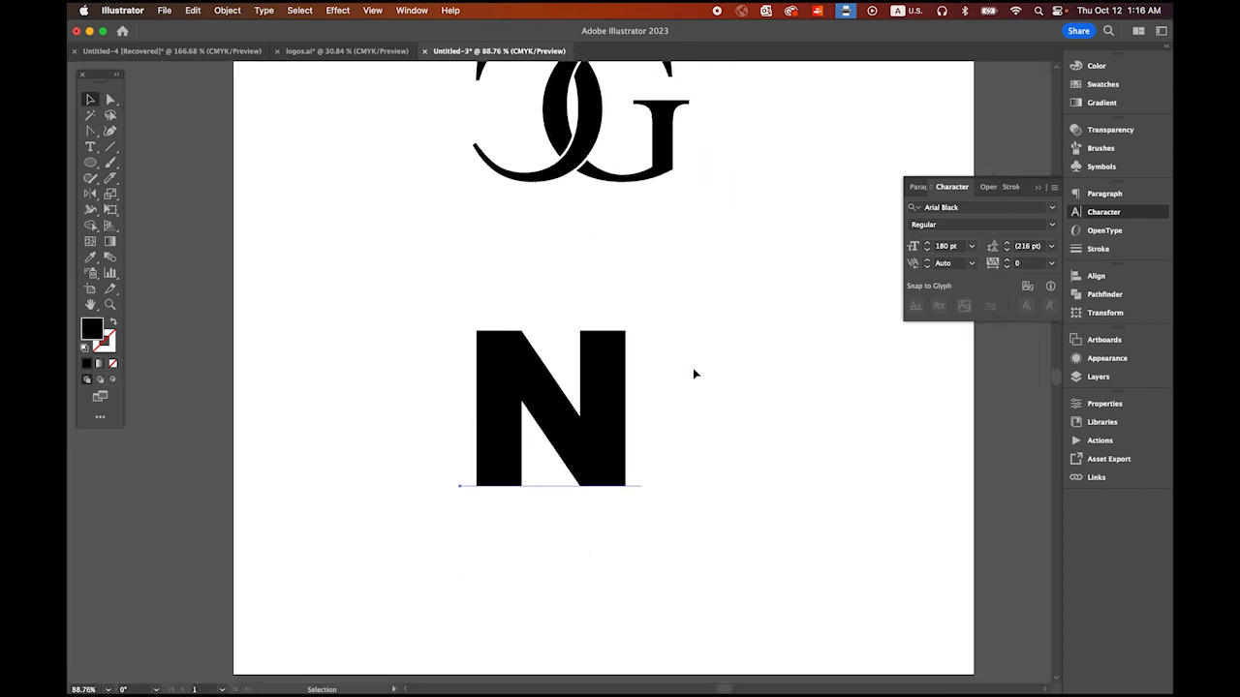
{"action": "left_click", "coordinate": [263, 10]}
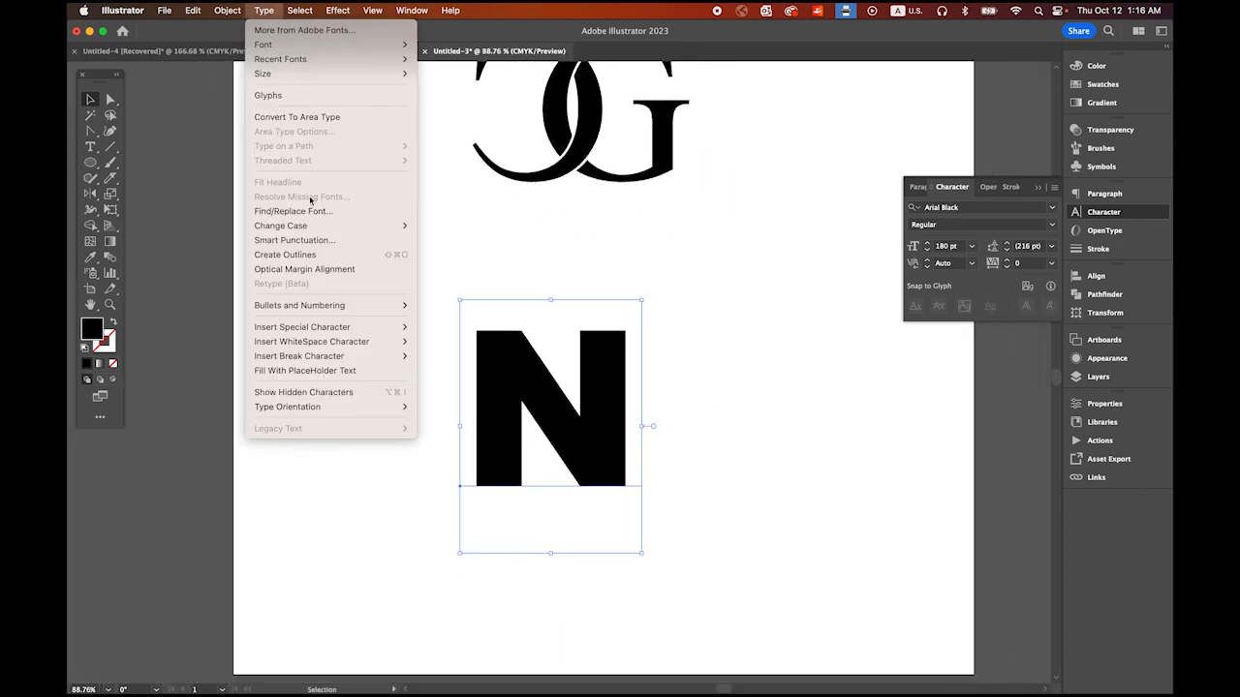
{"action": "left_click", "coordinate": [328, 254]}
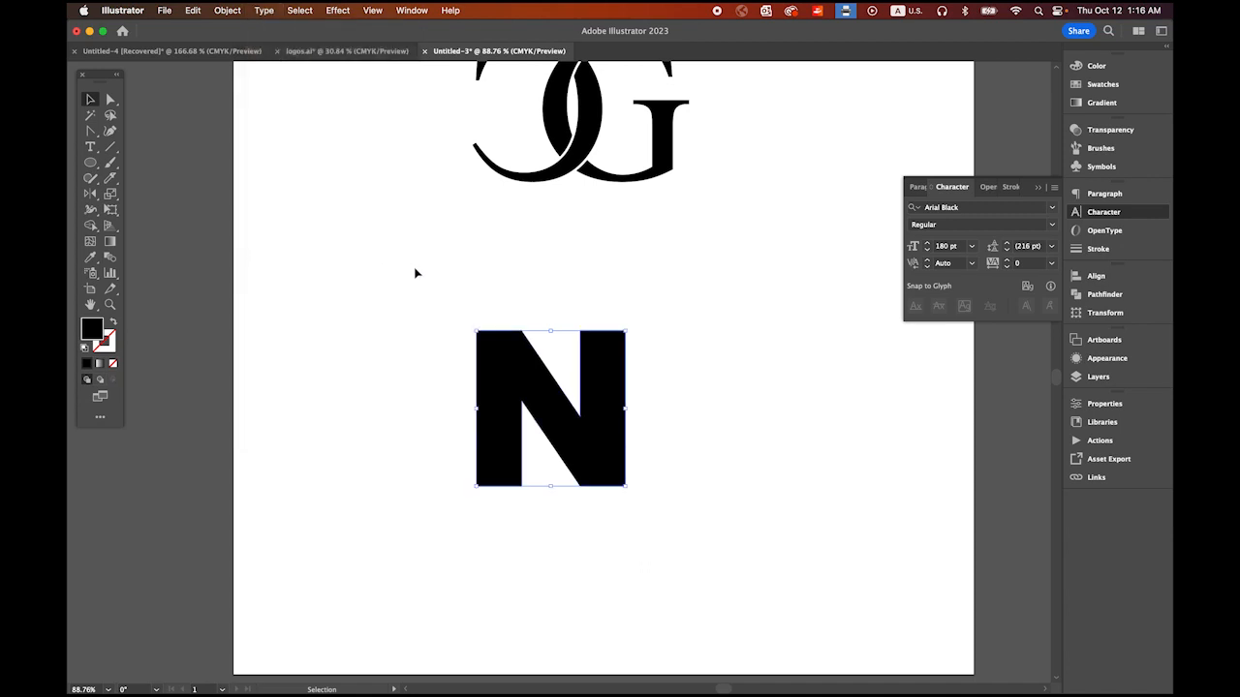
Step: Swap the N's fill and stroke to give it a black outline without fill, and open its stroke settings
{"action": "left_click", "coordinate": [116, 325]}
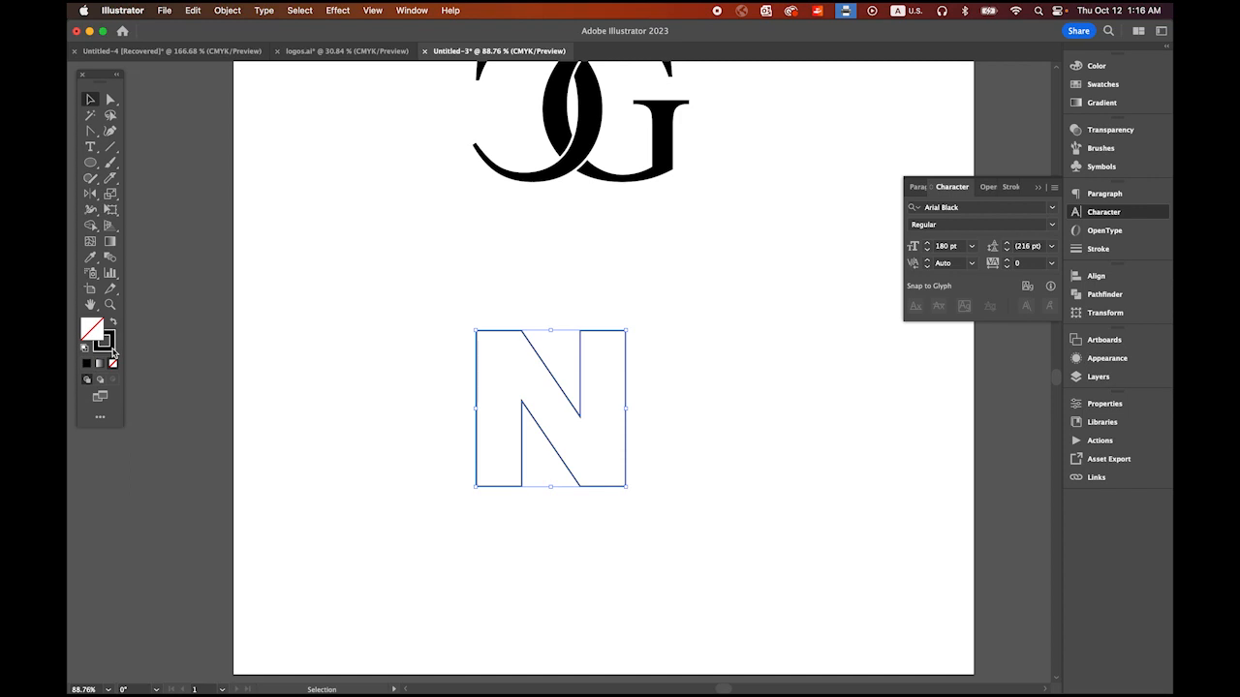
{"action": "left_click", "coordinate": [111, 349]}
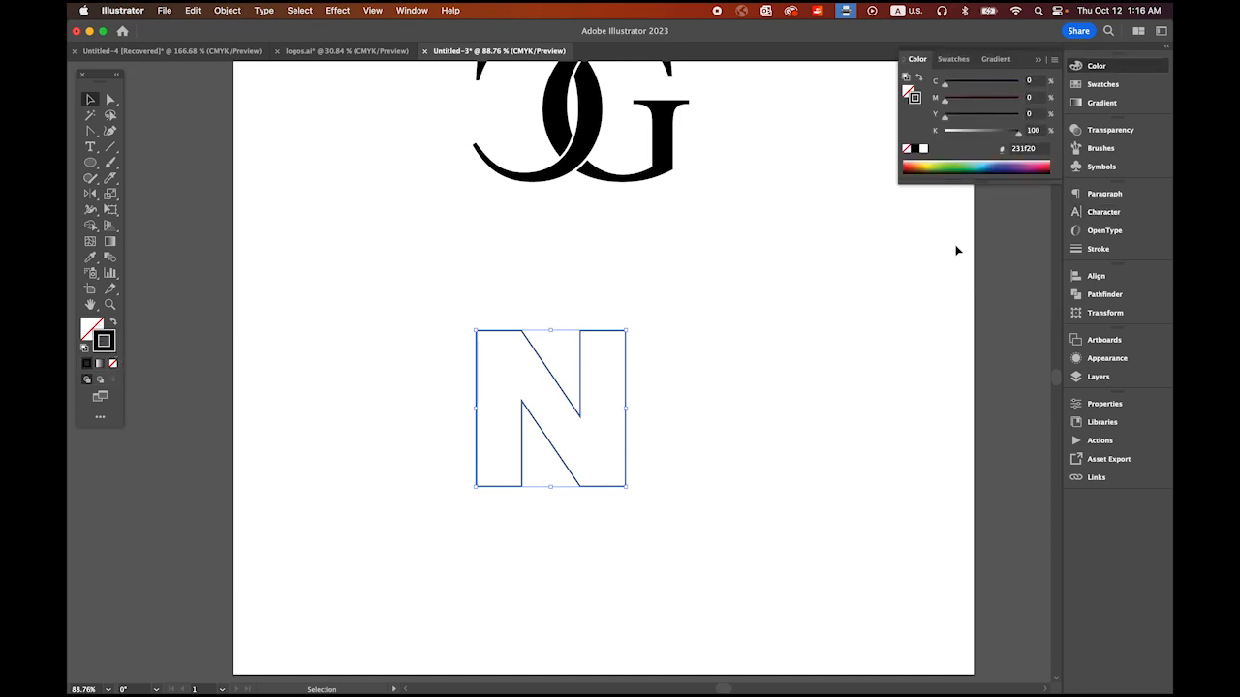
{"action": "left_click", "coordinate": [1097, 249]}
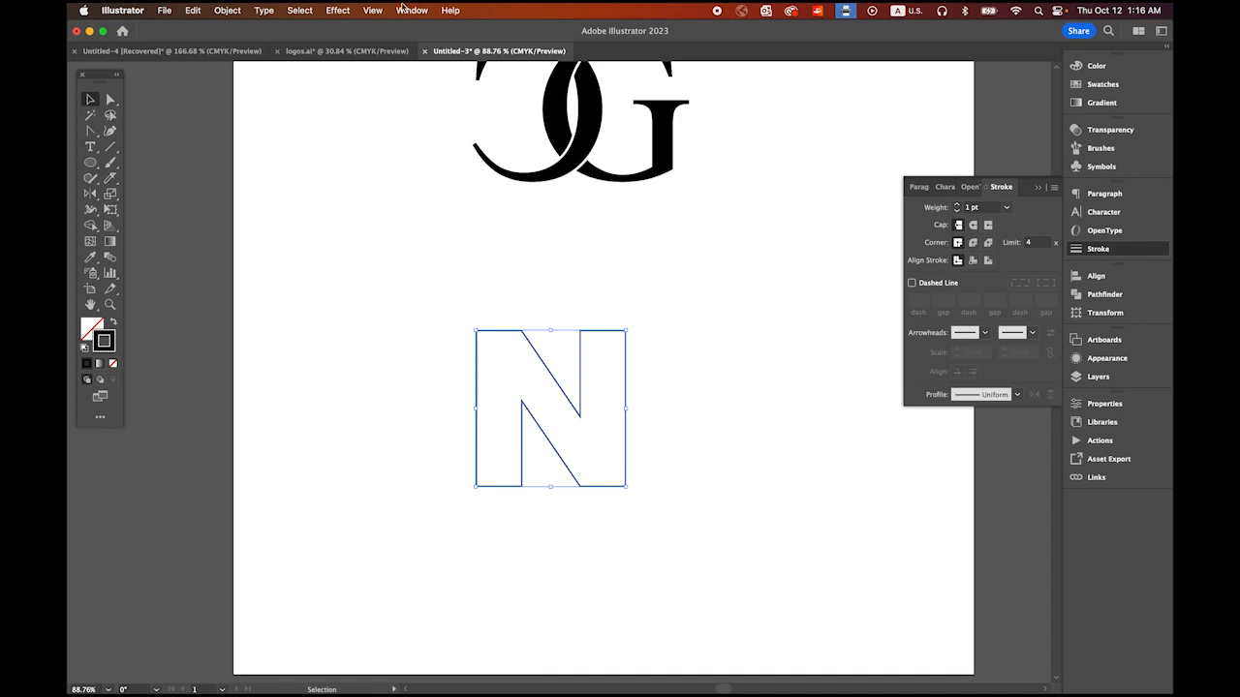
Step: Set the stroke weight of the outlined N to 8 pt
{"action": "left_click", "coordinate": [405, 10]}
{"action": "scroll", "coordinate": [504, 566], "scroll_direction": "down", "scroll_amount": 2}
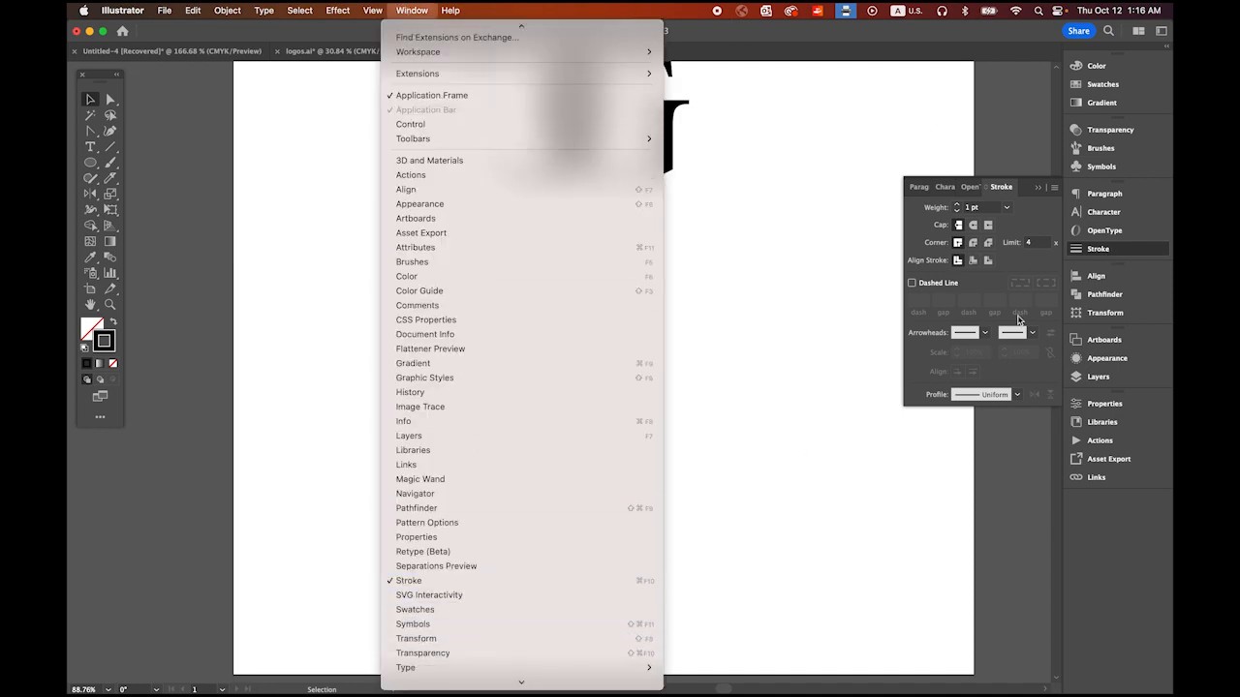
{"action": "left_click", "coordinate": [1007, 189]}
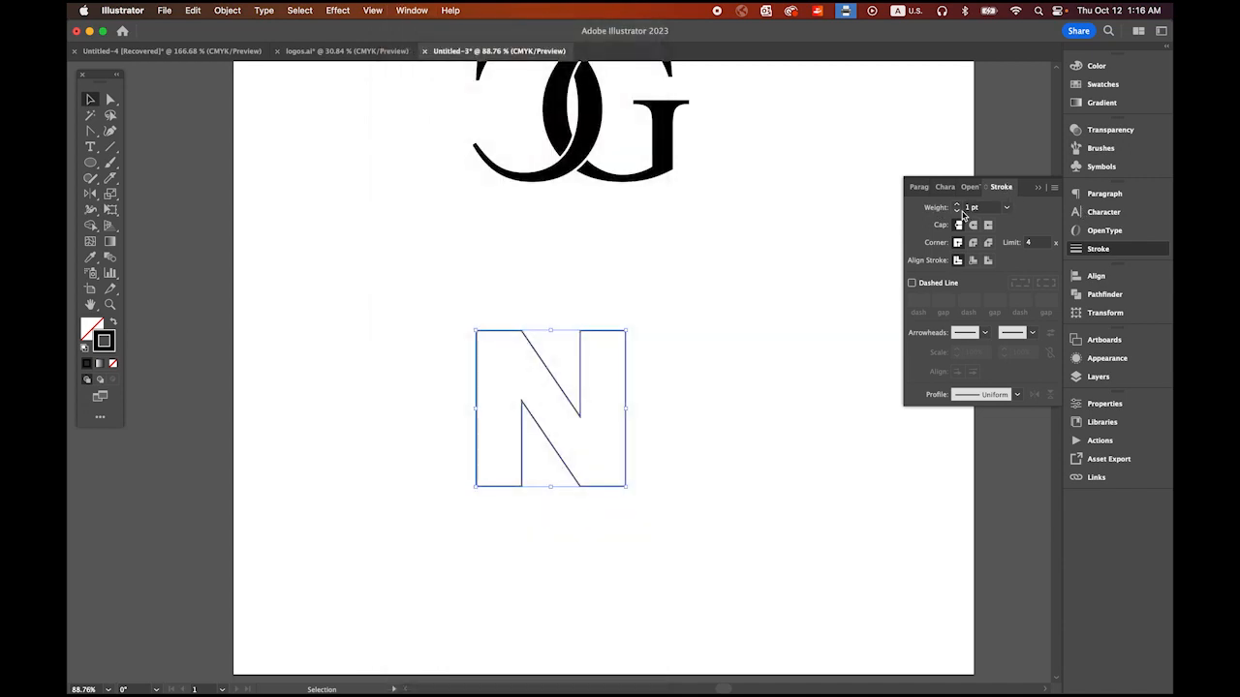
{"action": "left_click", "coordinate": [1006, 207]}
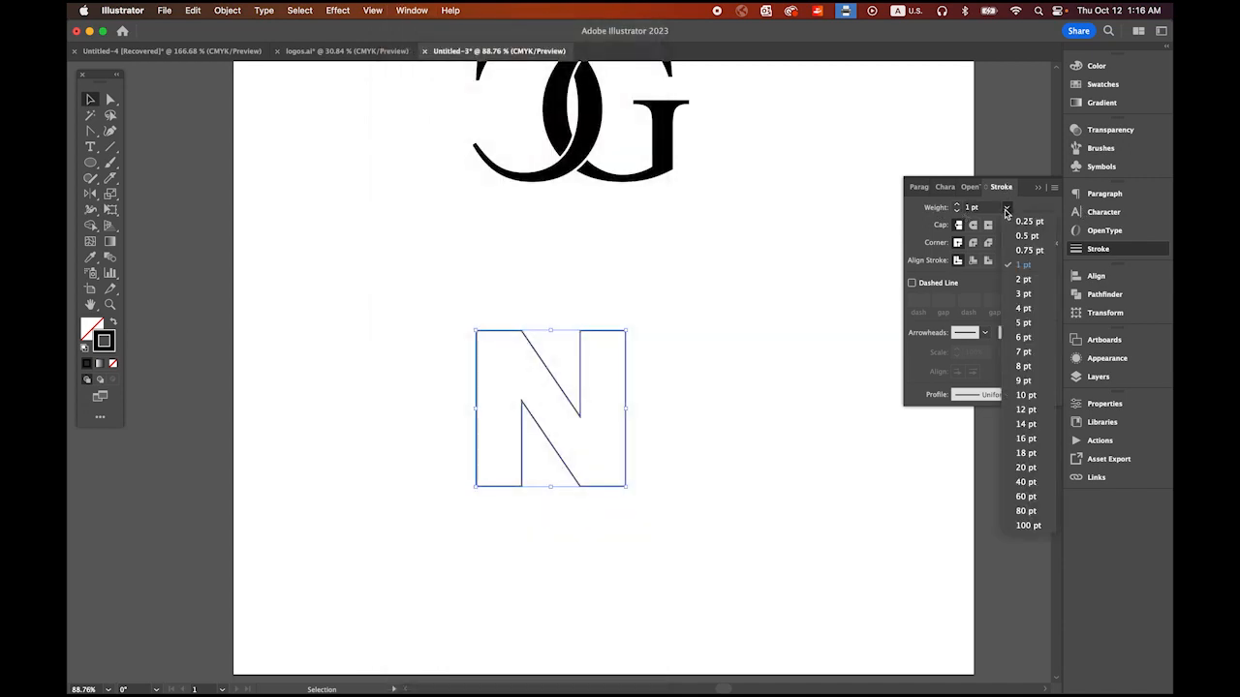
{"action": "left_click", "coordinate": [1025, 367]}
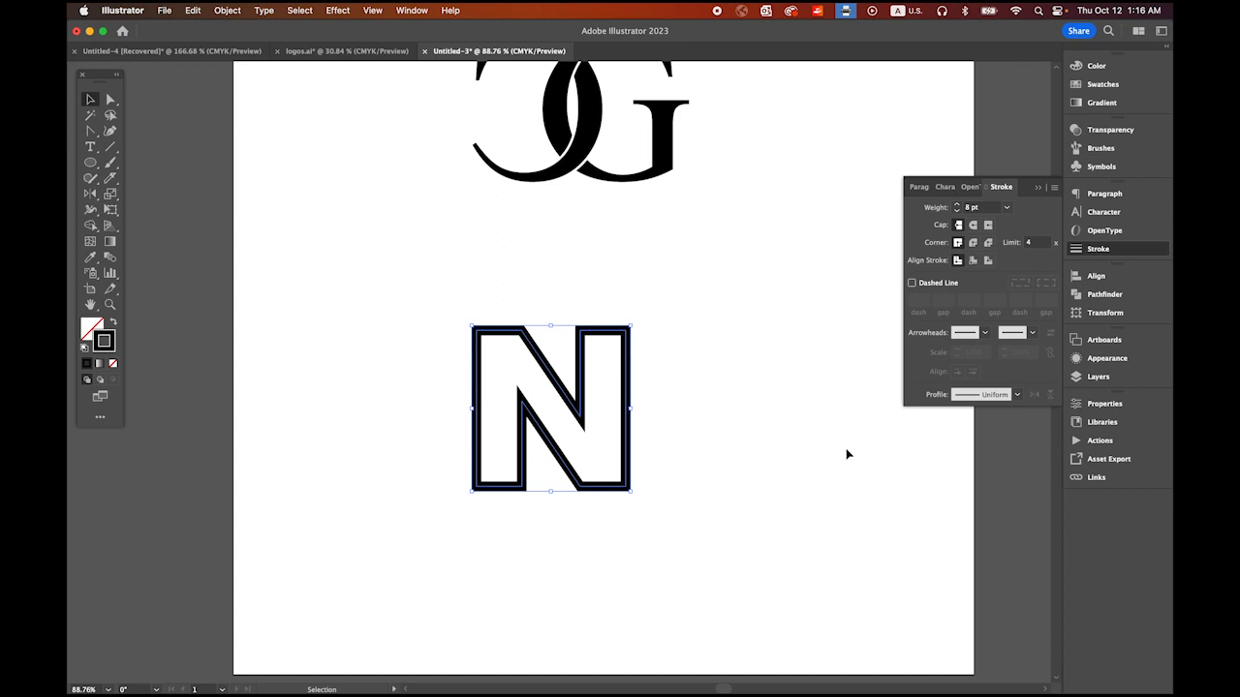
{"action": "left_click", "coordinate": [788, 486]}
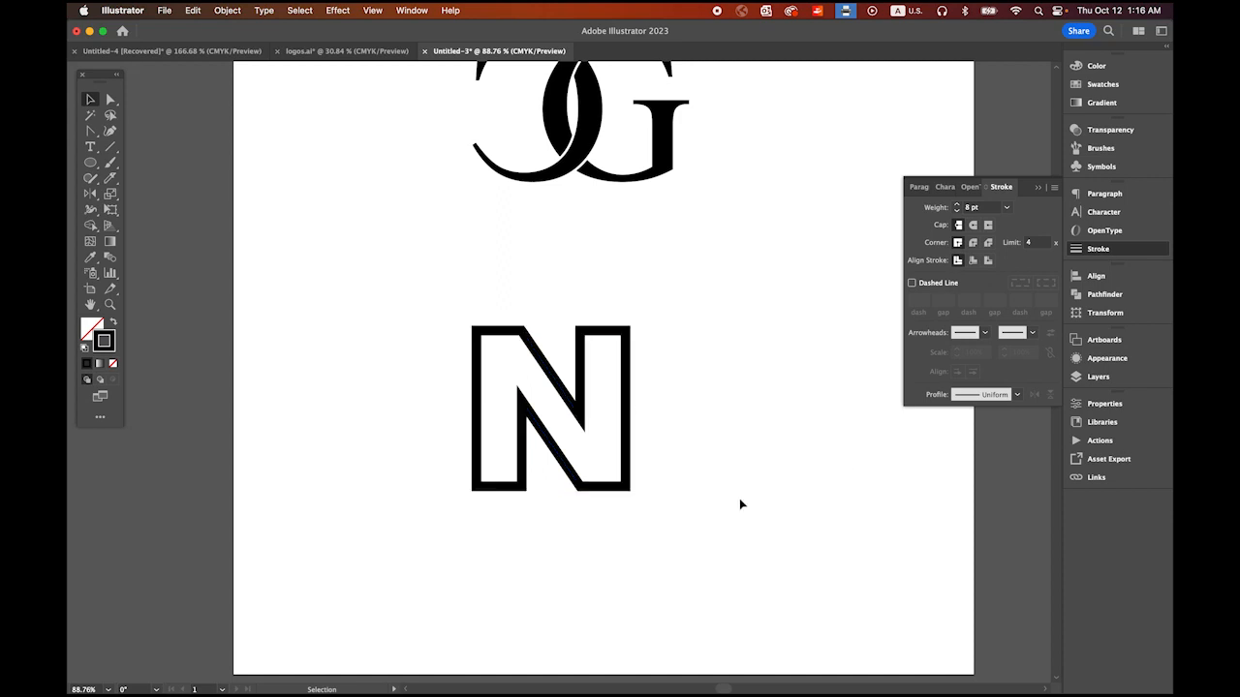
Step: Shift the N slightly down and to the right, and draw an outlined circle around it from its centre
{"action": "left_click_drag", "start_coordinate": [623, 468], "coordinate": [655, 506]}
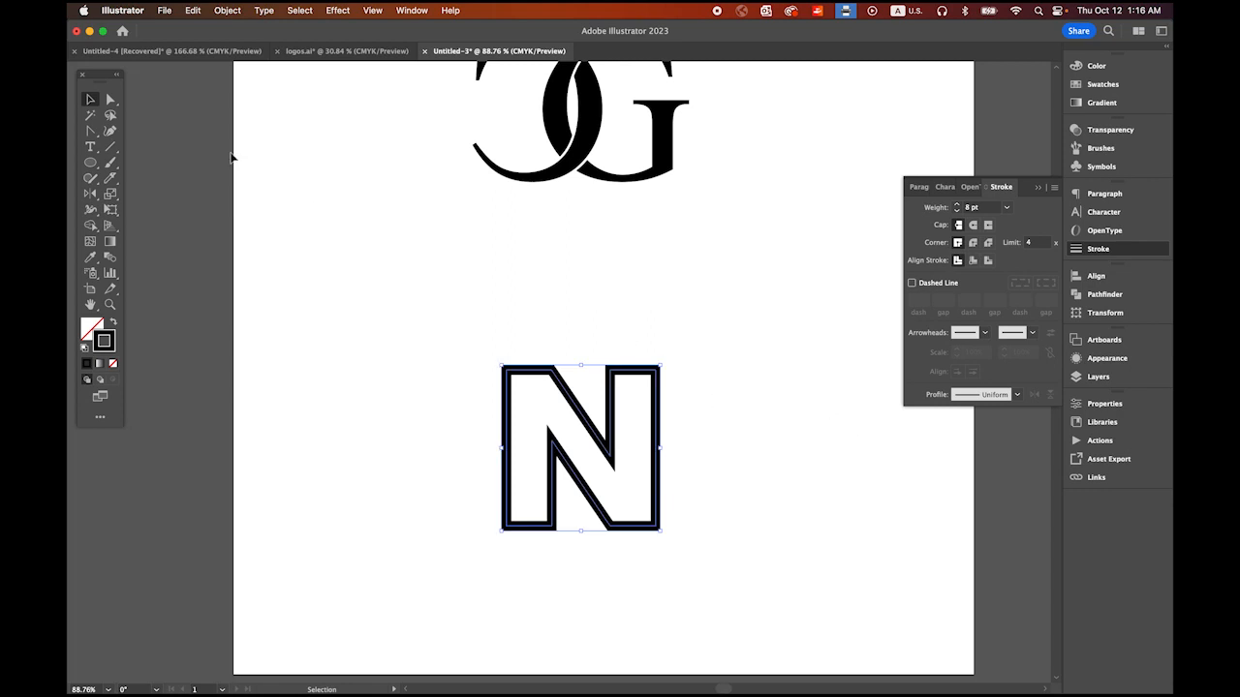
{"action": "left_click", "coordinate": [90, 164]}
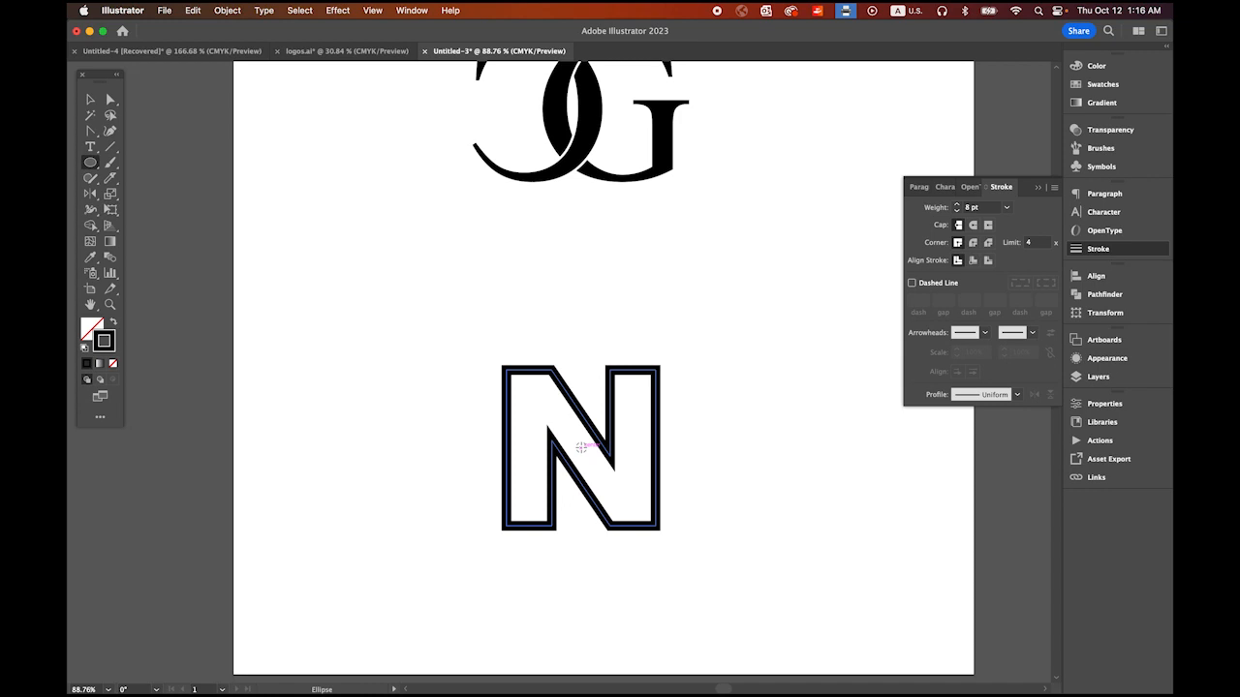
{"action": "left_click_drag", "start_coordinate": [580, 447], "coordinate": [721, 574]}
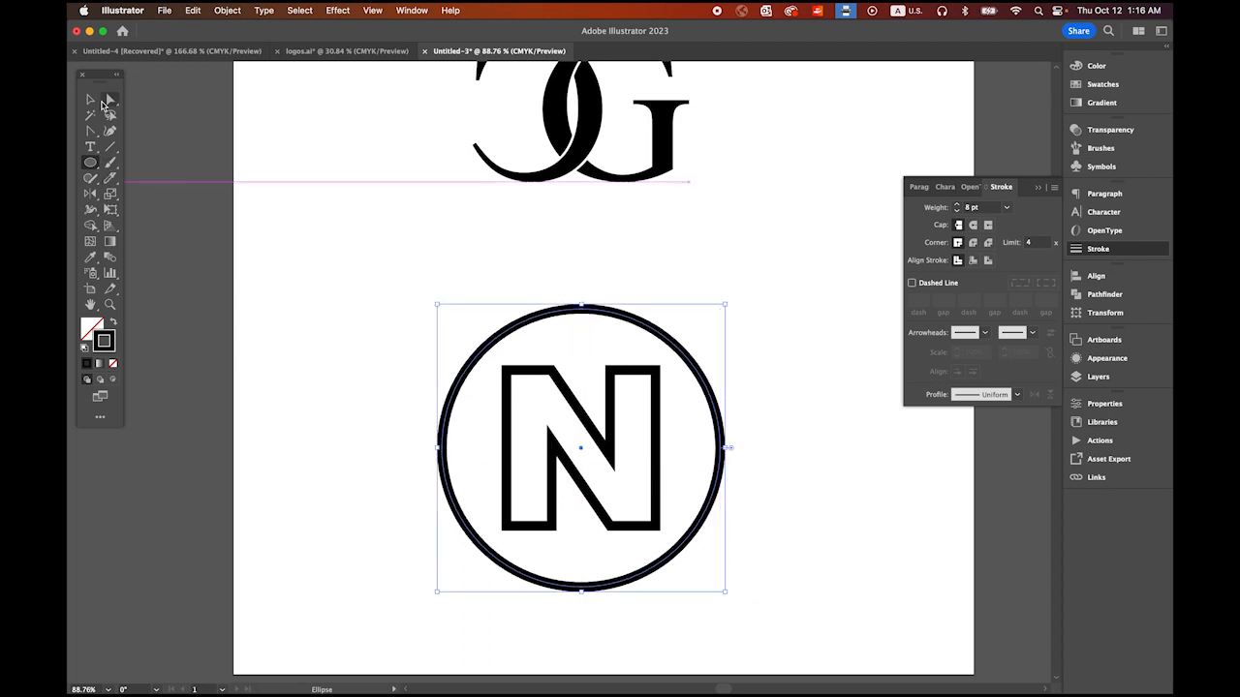
{"action": "left_click", "coordinate": [91, 100]}
{"action": "left_click", "coordinate": [303, 305]}
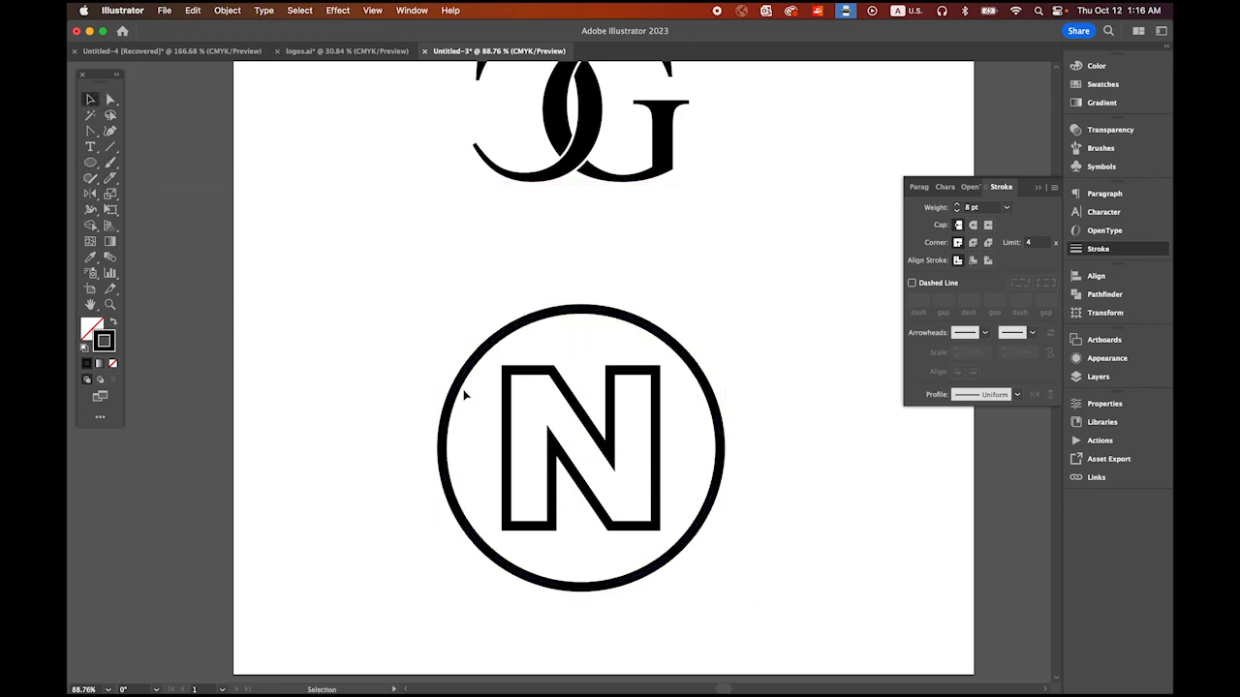
Step: Move the circle off-centre, and centre it and the N on each other horizontally and vertically, aligning to the selection
{"action": "left_click_drag", "start_coordinate": [533, 321], "coordinate": [449, 300]}
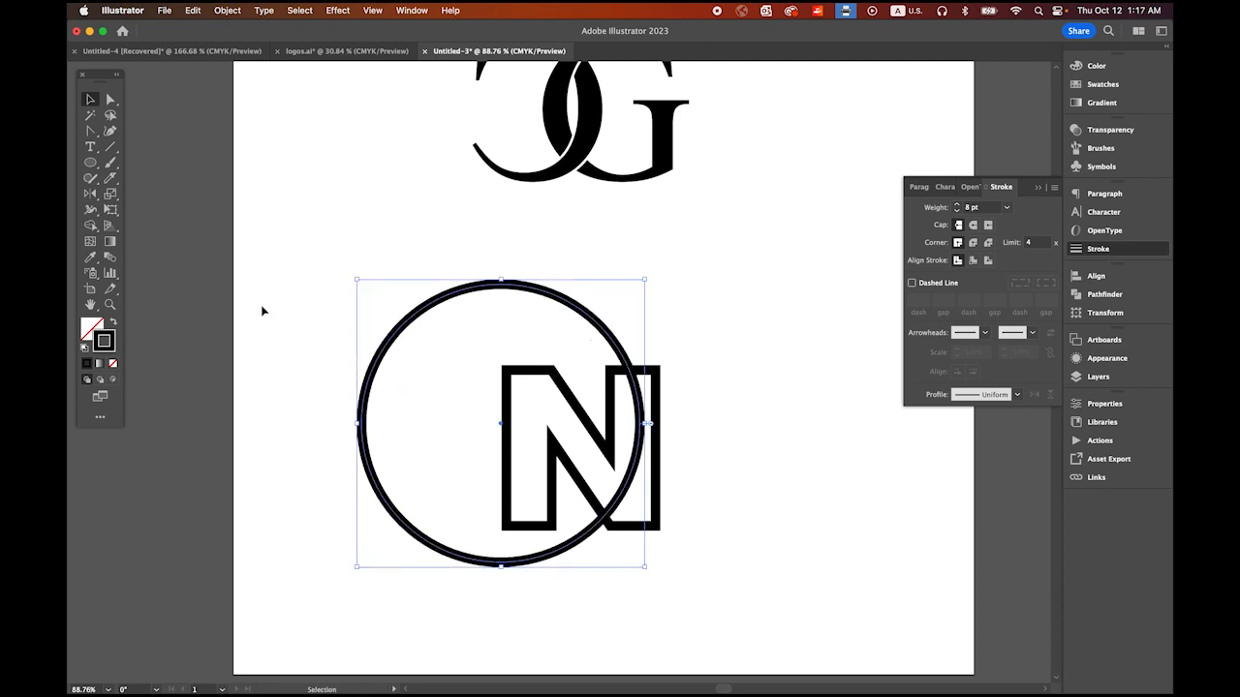
{"action": "left_click_drag", "start_coordinate": [278, 306], "coordinate": [675, 564]}
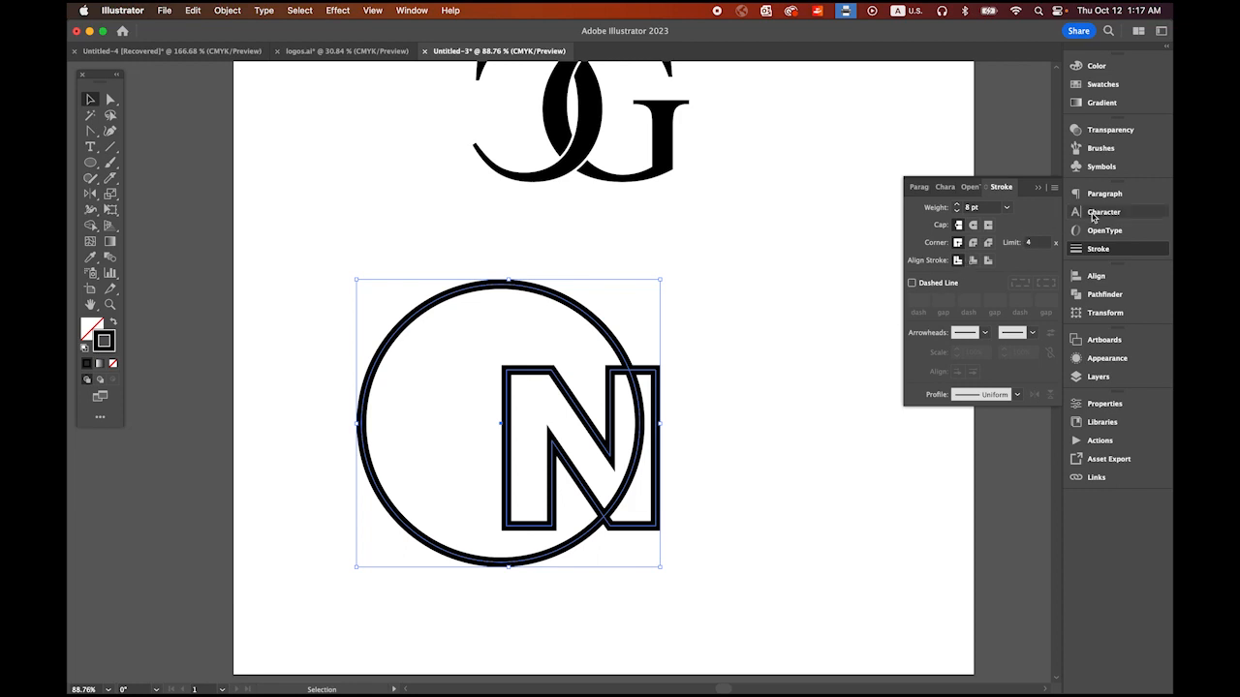
{"action": "left_click", "coordinate": [1095, 278]}
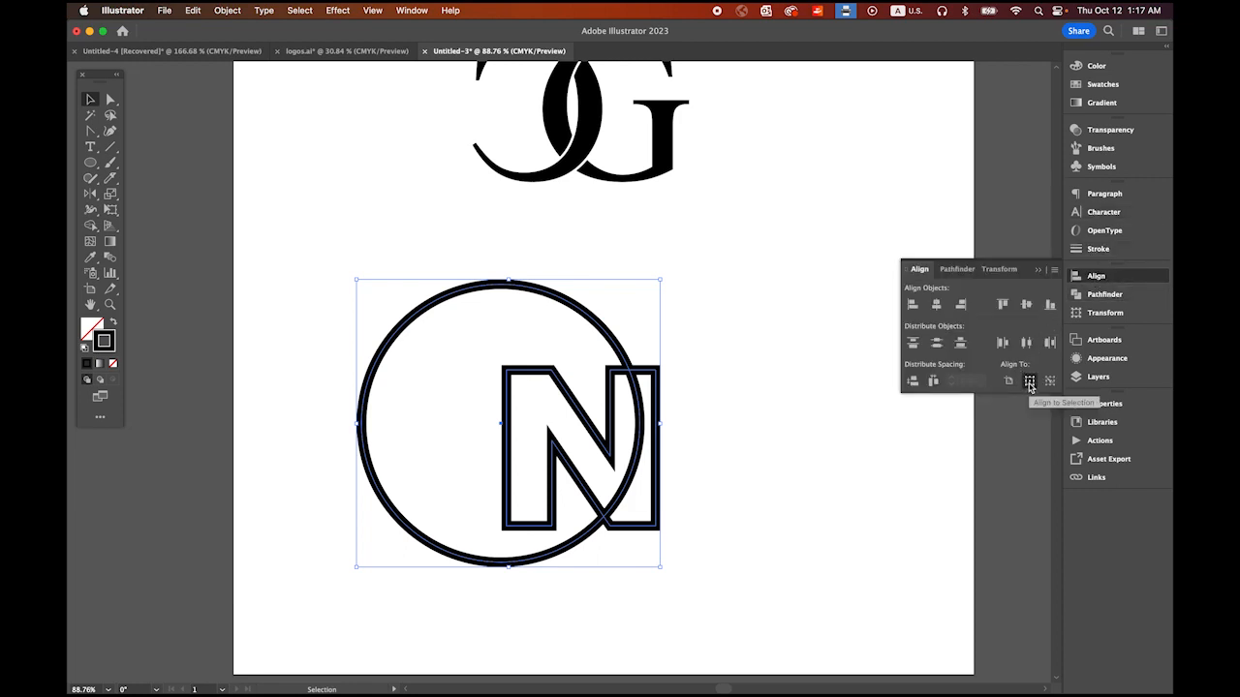
{"action": "left_click", "coordinate": [936, 305]}
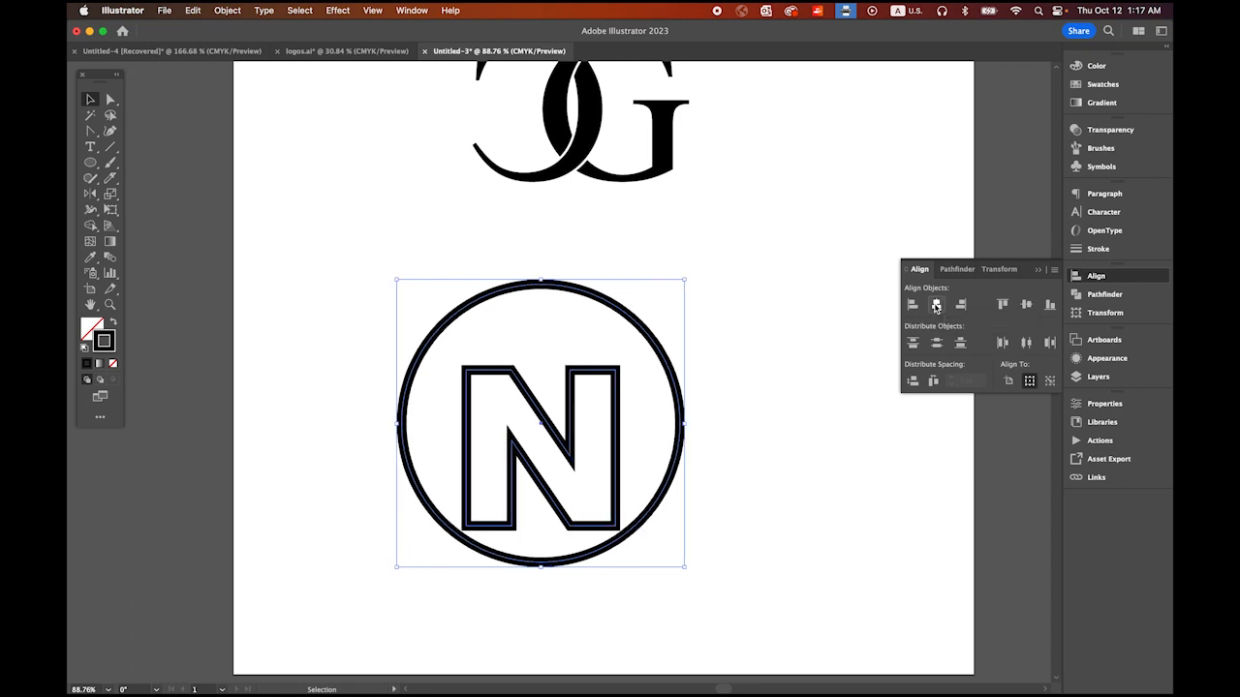
{"action": "left_click", "coordinate": [1026, 305]}
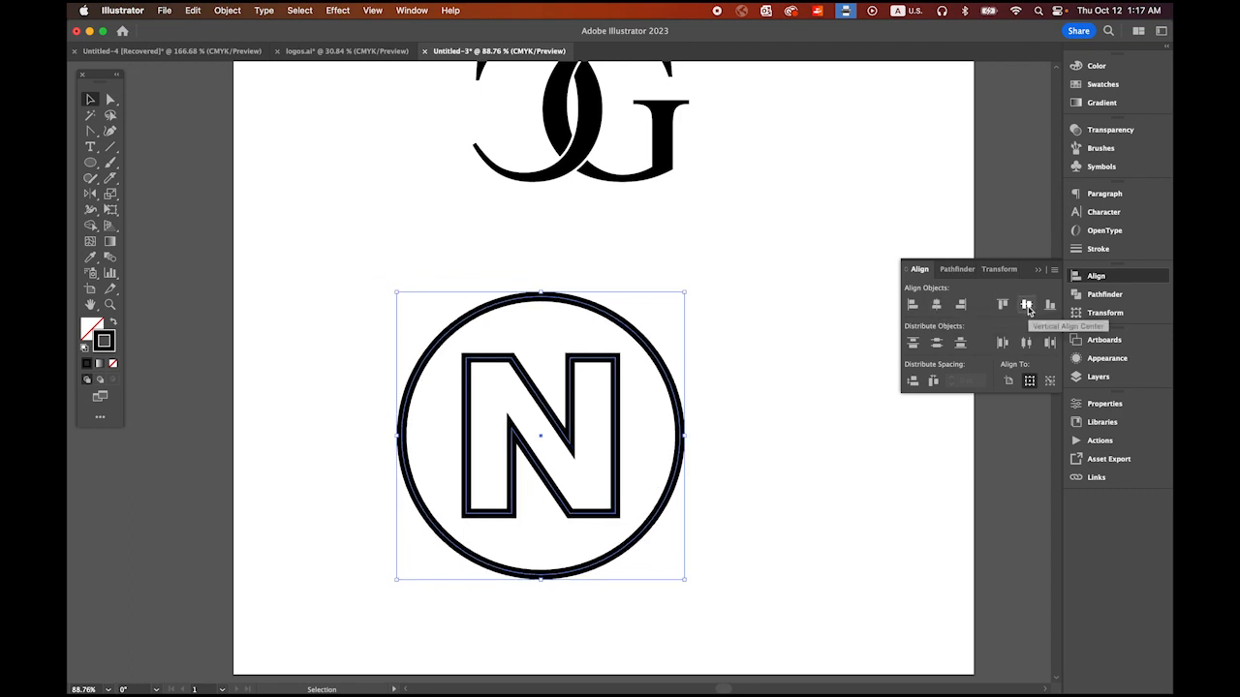
{"action": "left_click", "coordinate": [766, 413]}
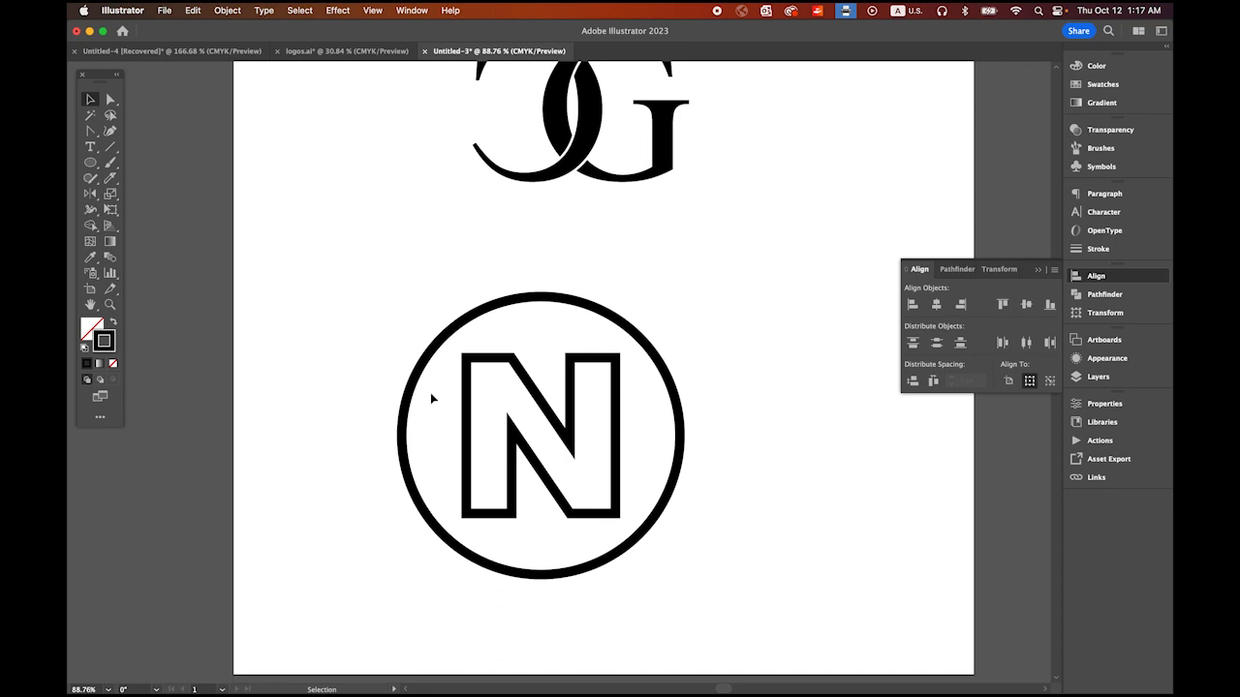
Step: Expand the fill and stroke of both the circle and the N into shapes
{"action": "left_click_drag", "start_coordinate": [378, 282], "coordinate": [684, 551]}
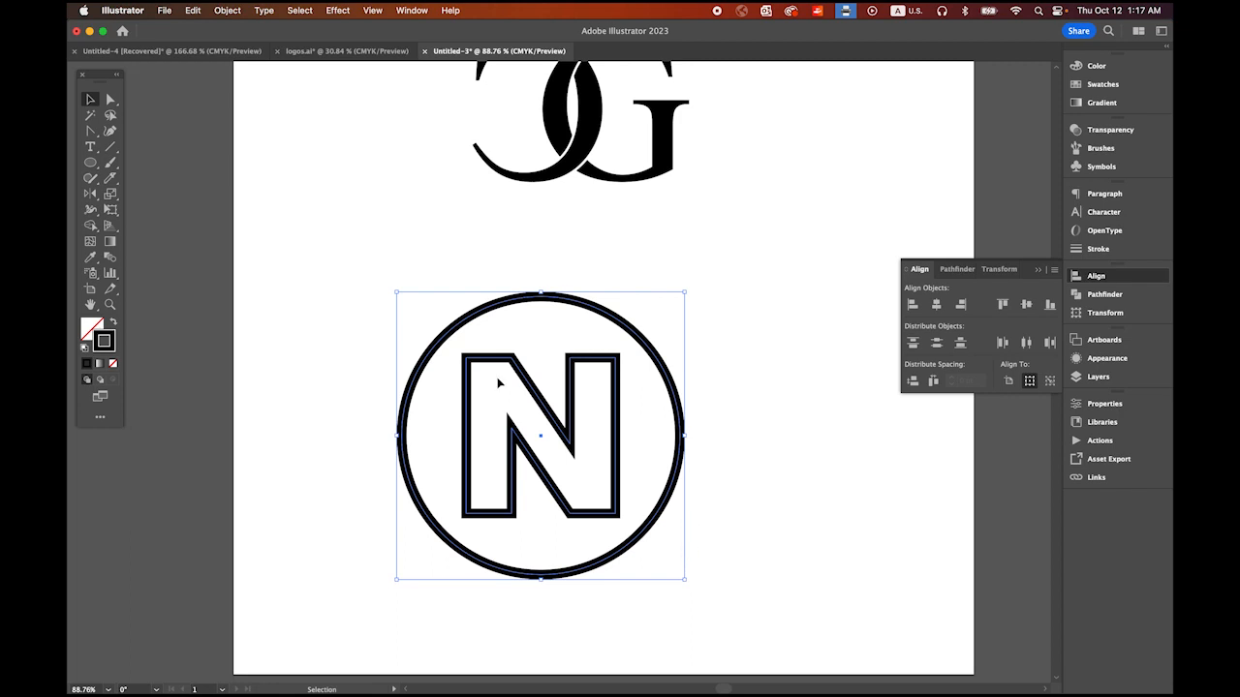
{"action": "left_click", "coordinate": [223, 10]}
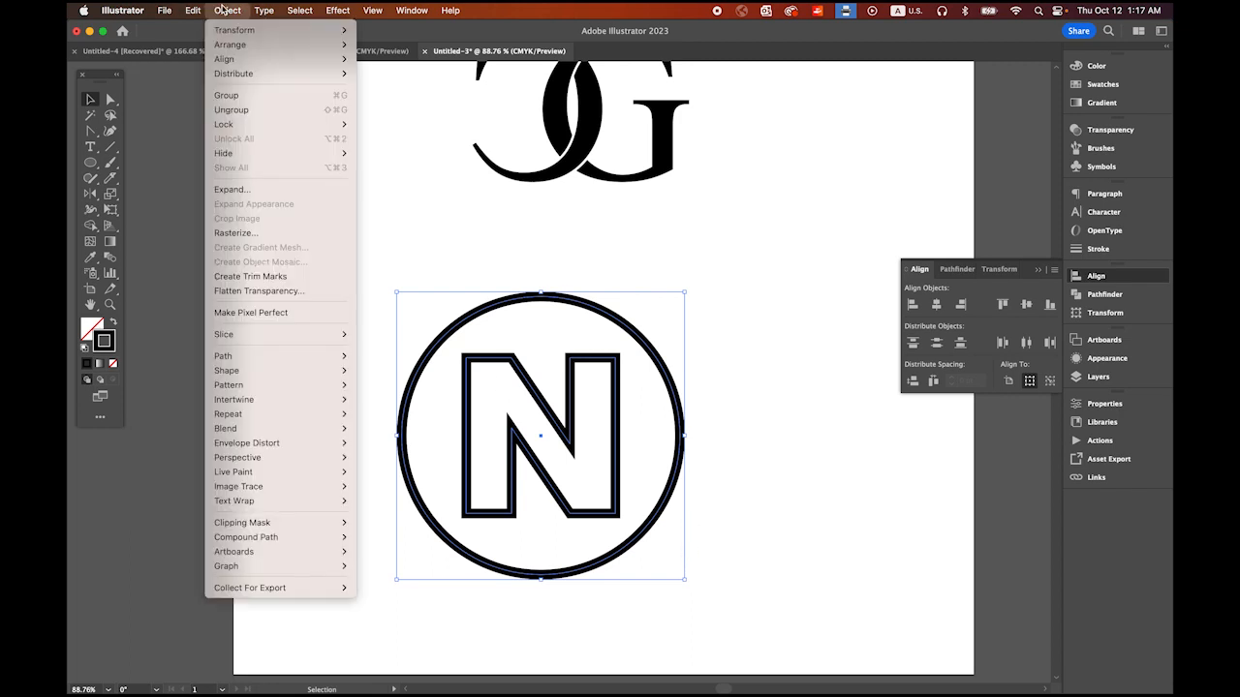
{"action": "left_click", "coordinate": [230, 189]}
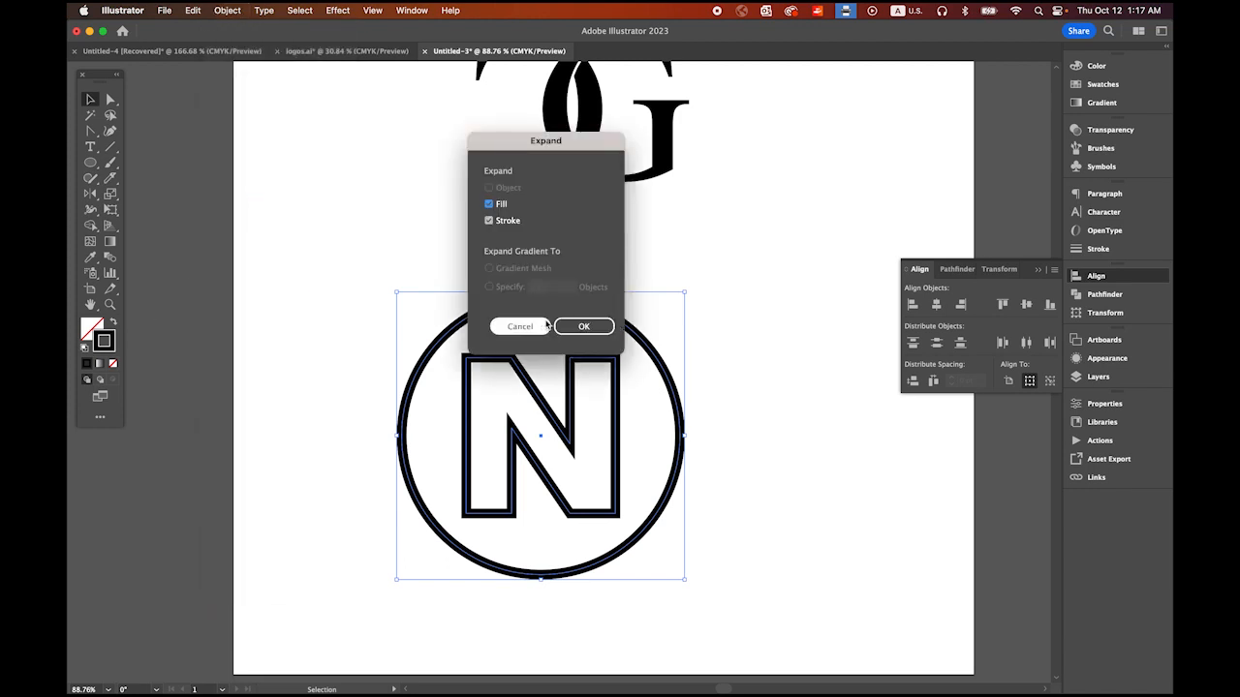
{"action": "left_click", "coordinate": [584, 326]}
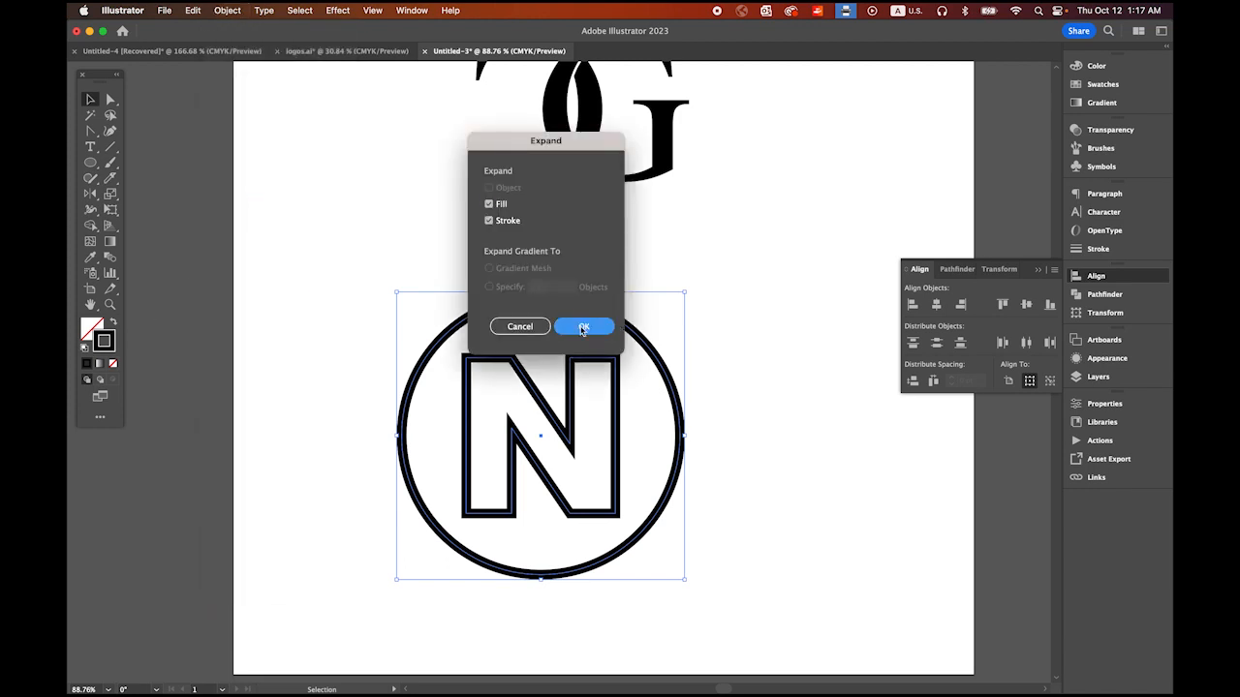
{"action": "left_click", "coordinate": [758, 455]}
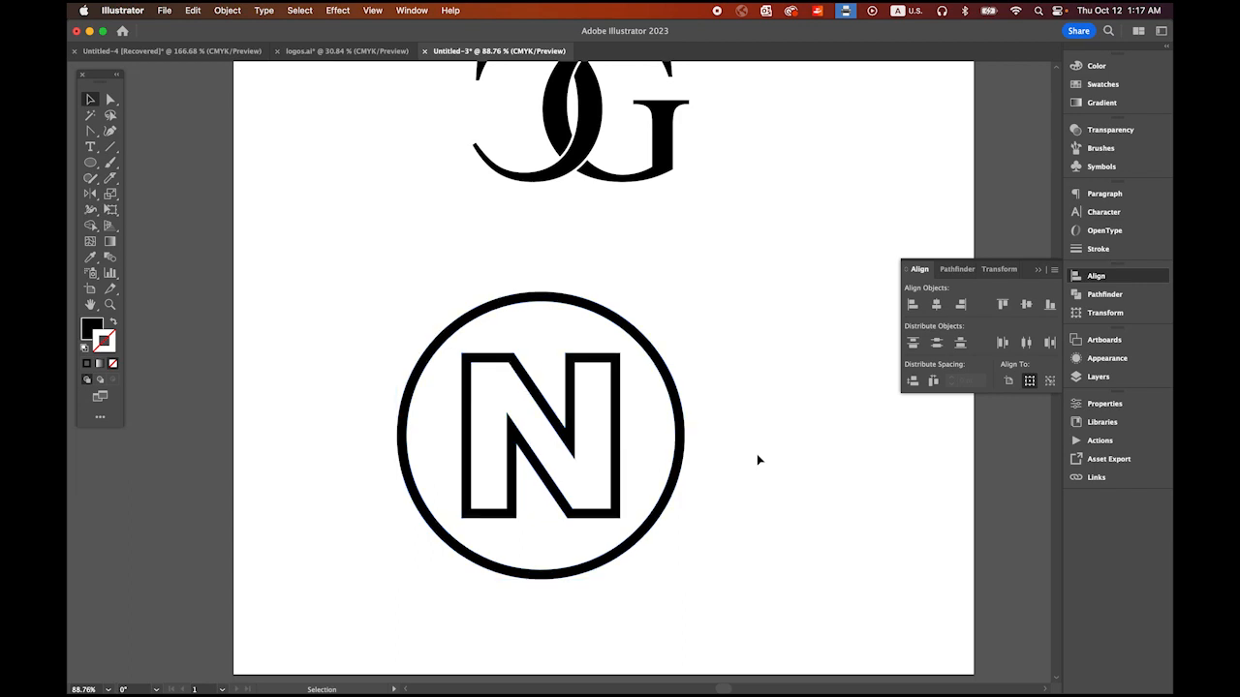
Step: Draw a horizontal line from inside the N's upper right stem past the circle's edge and give it an 8 pt stroke
{"action": "left_click", "coordinate": [109, 147]}
{"action": "left_click", "coordinate": [112, 321]}
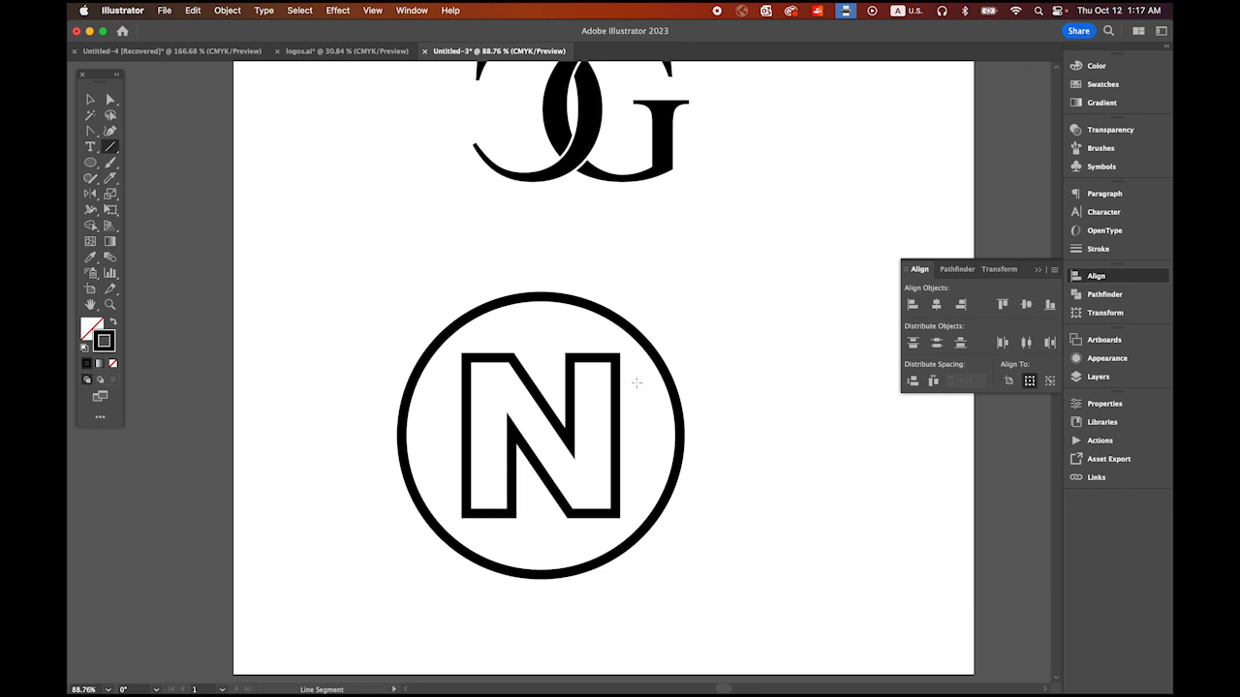
{"action": "left_click_drag", "start_coordinate": [596, 374], "coordinate": [688, 374]}
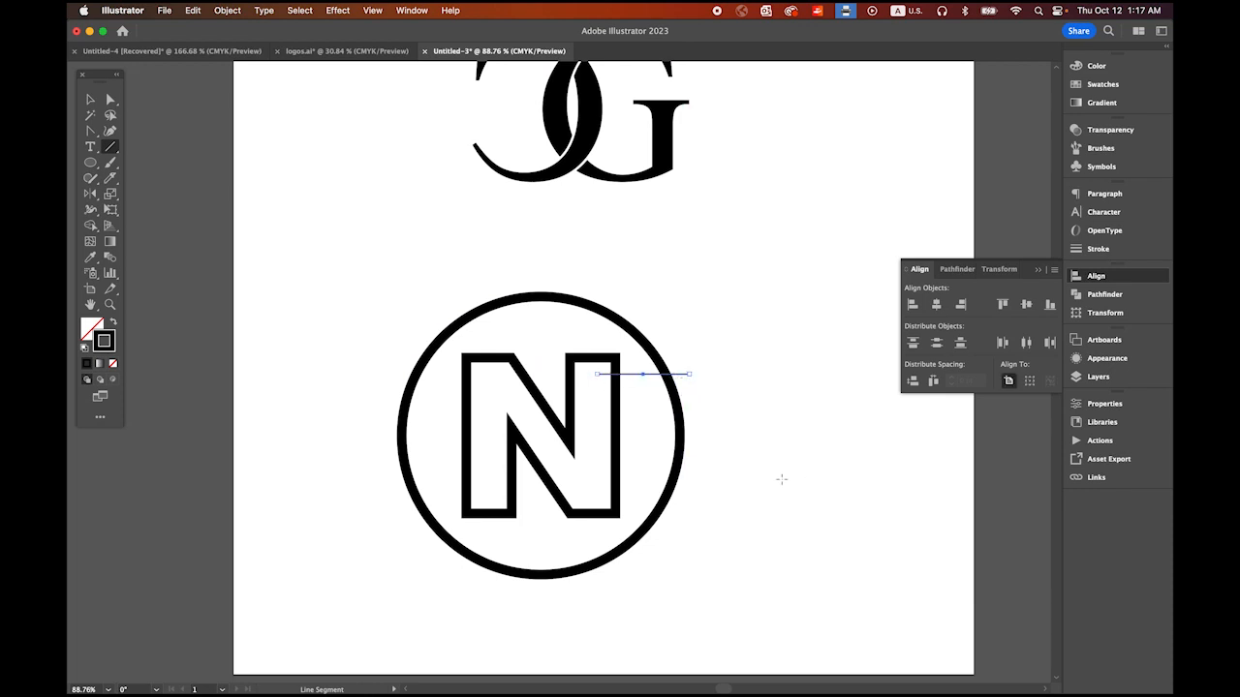
{"action": "left_click", "coordinate": [90, 100]}
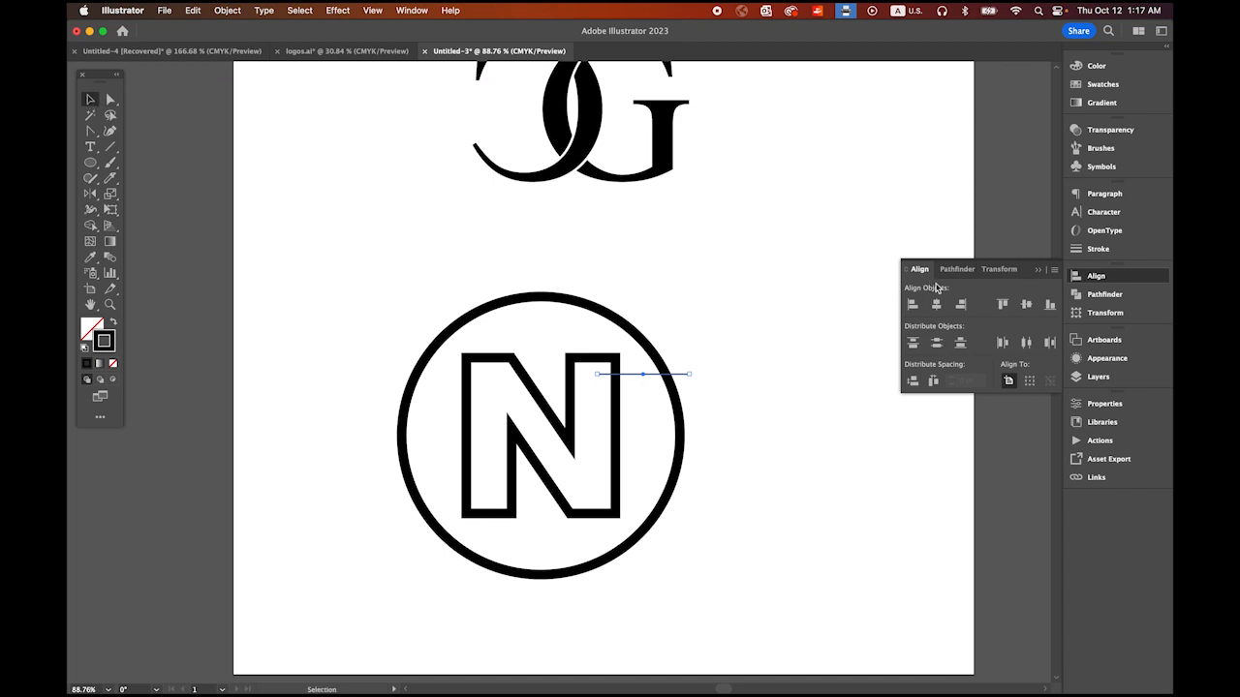
{"action": "left_click", "coordinate": [1080, 245]}
{"action": "left_click", "coordinate": [1006, 207]}
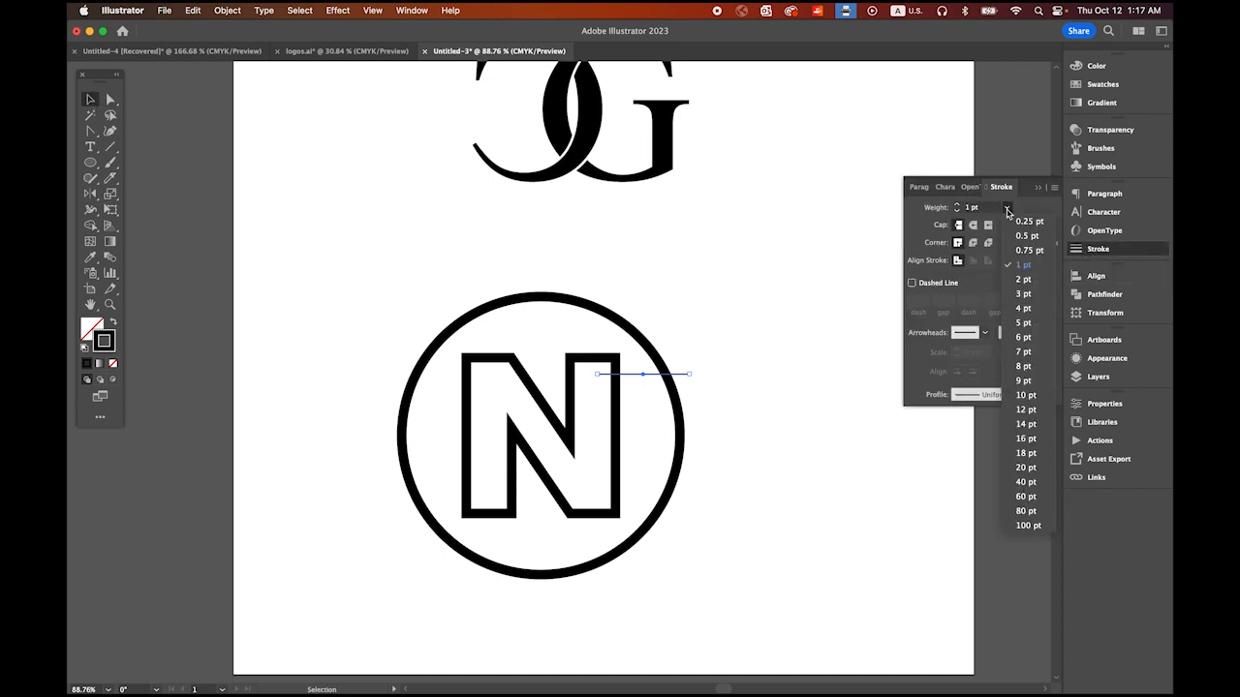
{"action": "left_click", "coordinate": [1024, 367]}
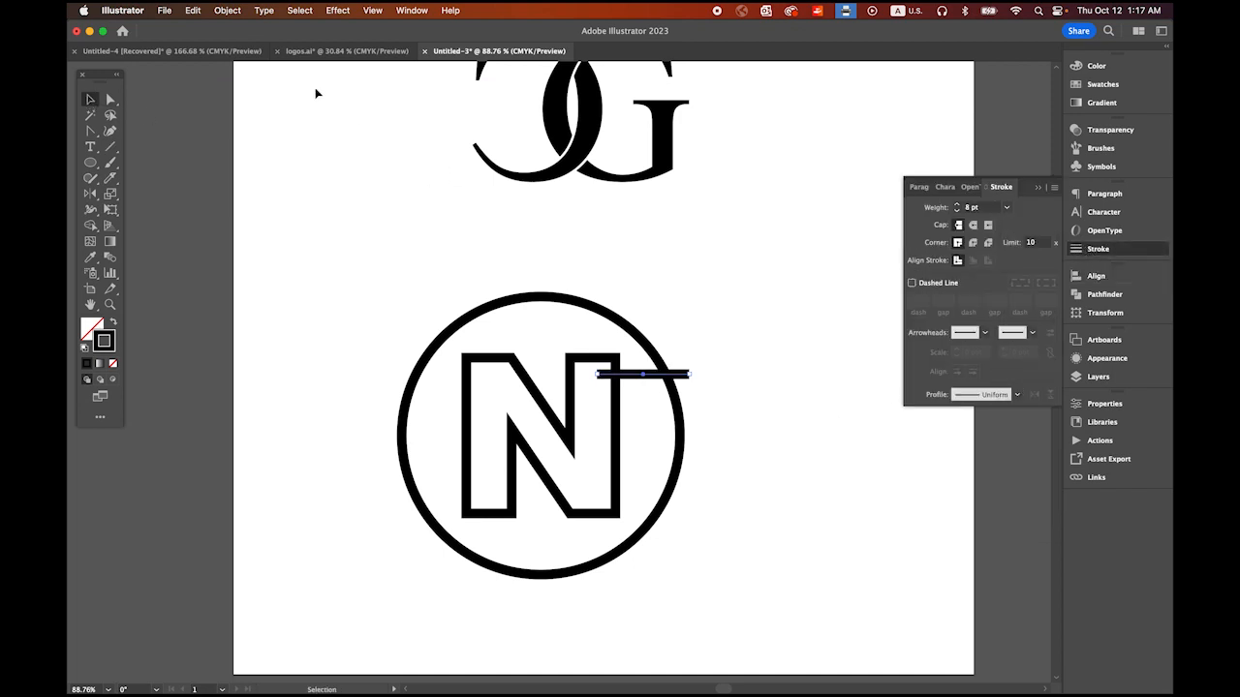
Step: Expand the horizontal line's fill and stroke into a shape and fill it with red
{"action": "left_click", "coordinate": [226, 10]}
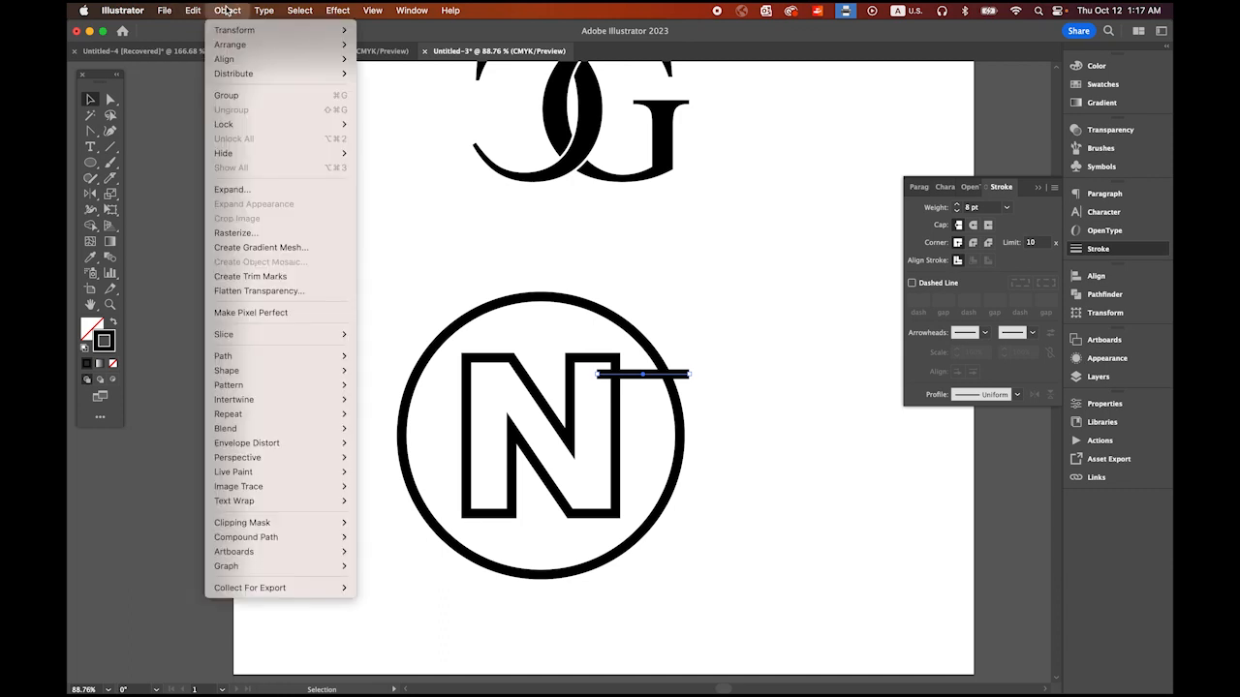
{"action": "left_click", "coordinate": [232, 189]}
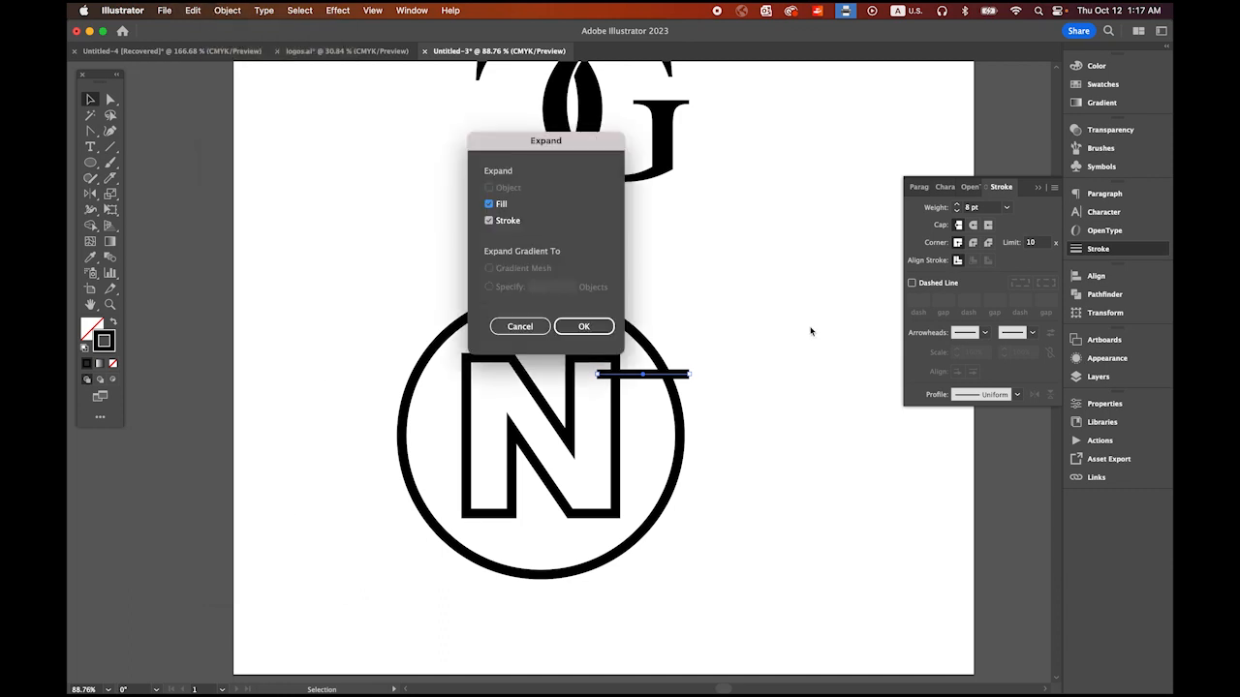
{"action": "left_click", "coordinate": [584, 326]}
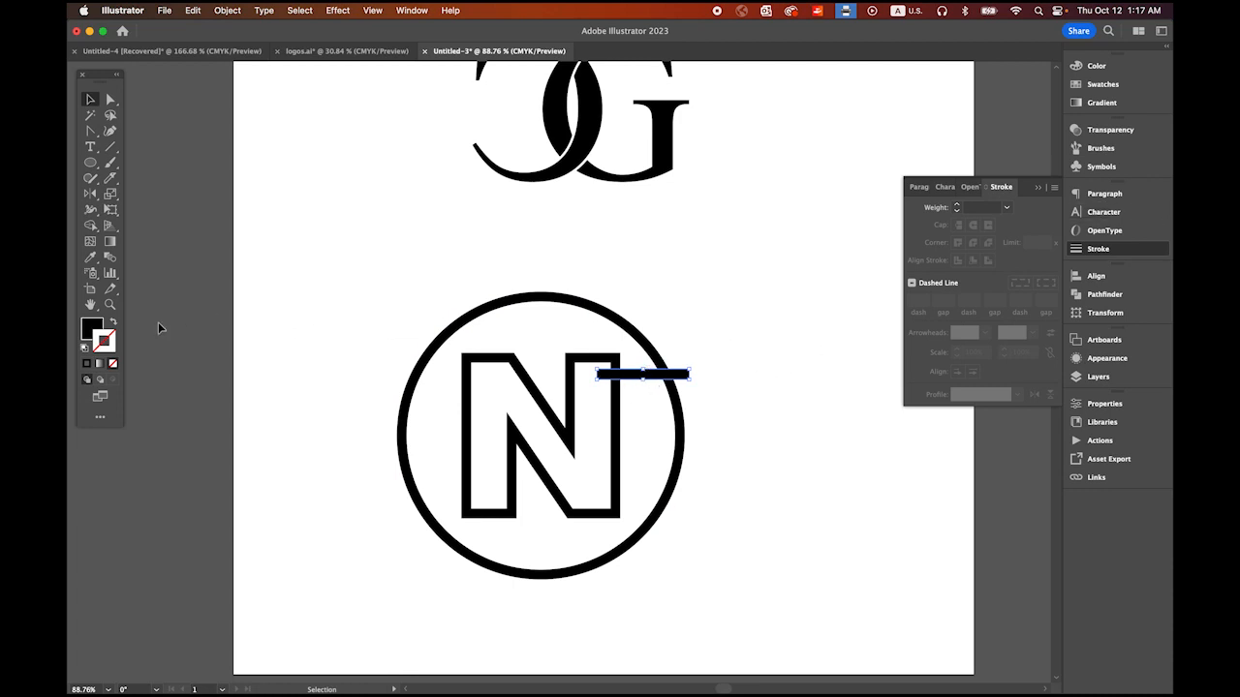
{"action": "left_click", "coordinate": [86, 327]}
{"action": "left_click", "coordinate": [1102, 84]}
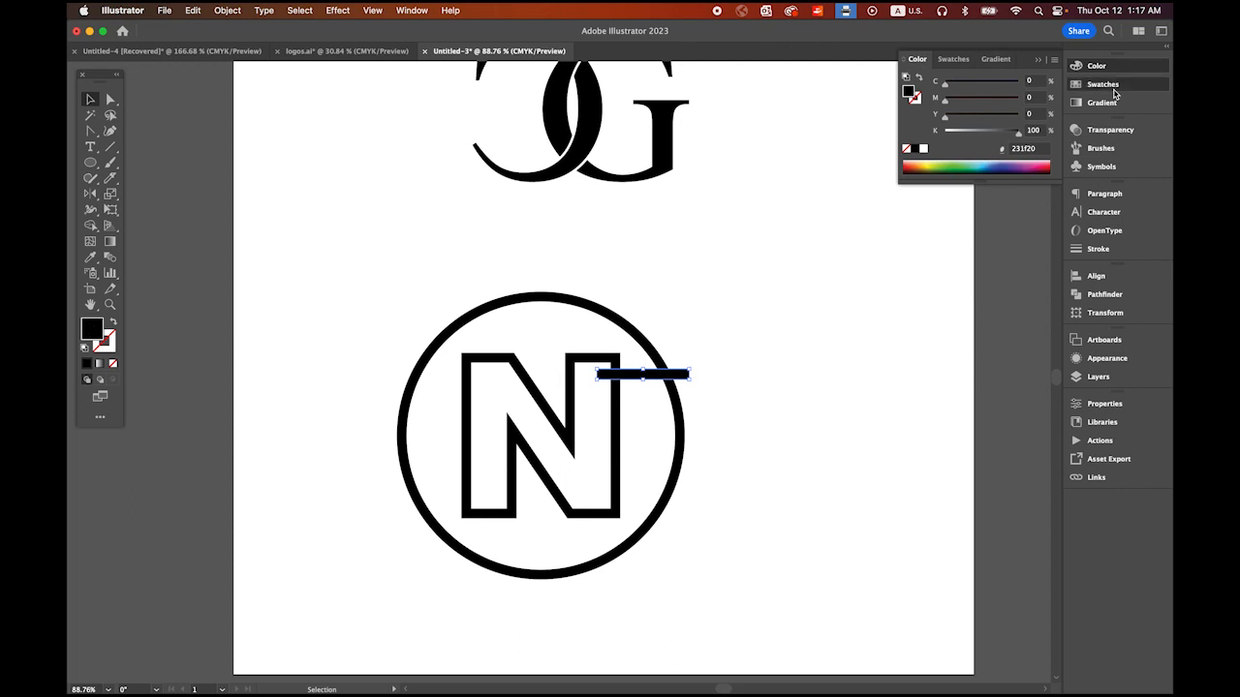
{"action": "left_click", "coordinate": [944, 101]}
{"action": "left_click", "coordinate": [873, 296]}
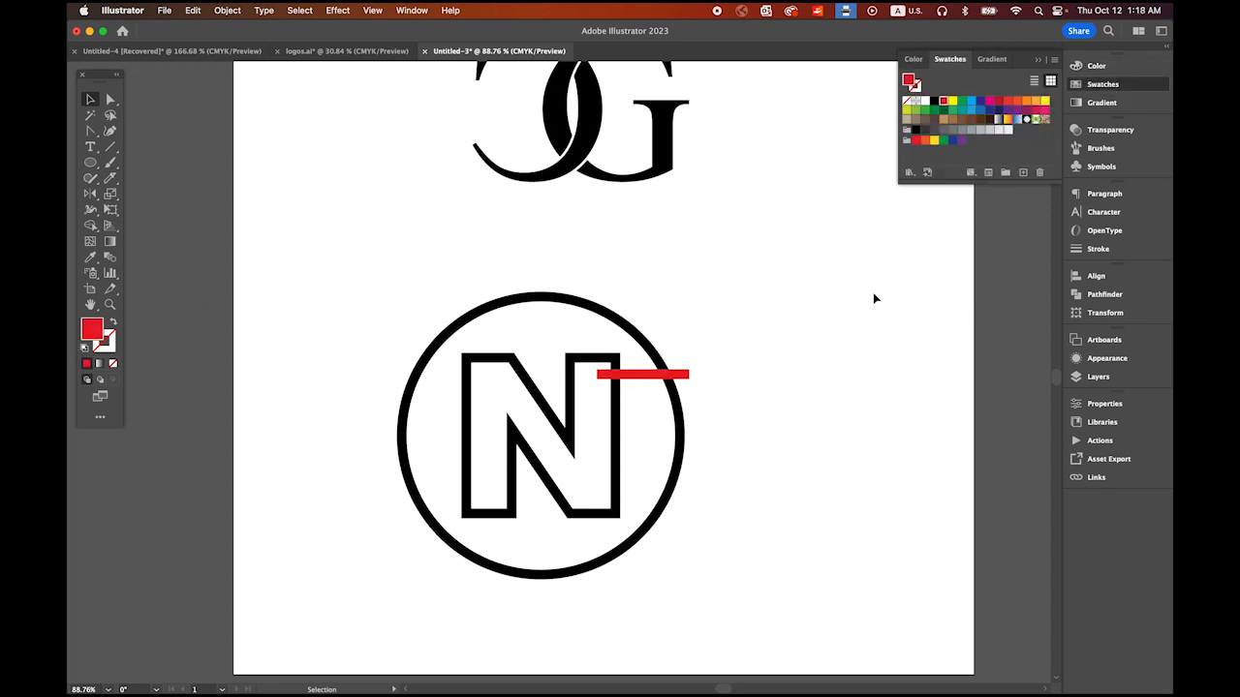
Step: Move the red bar up until its top edge meets the underside of the N's upper right horizontal stroke
{"action": "key", "text": "super+space"}
{"action": "left_click_drag", "start_coordinate": [543, 345], "coordinate": [532, 370]}
{"action": "key", "text": "super+space"}
{"action": "left_click_drag", "start_coordinate": [468, 266], "coordinate": [635, 364]}
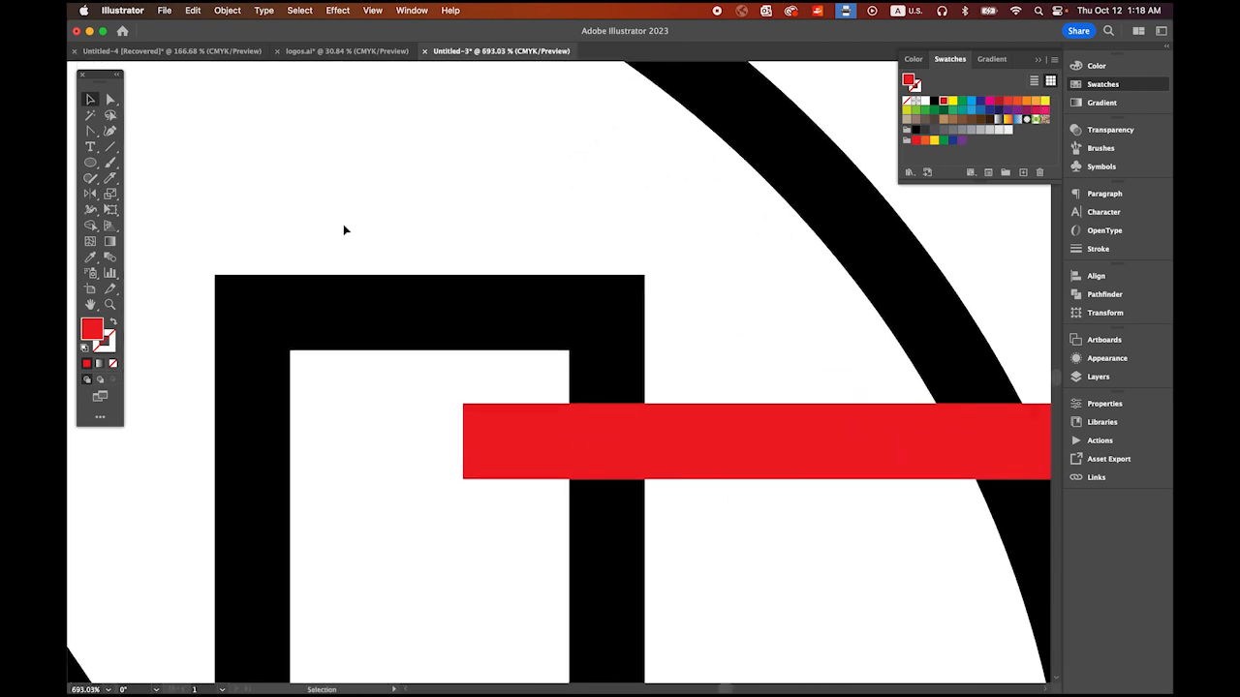
{"action": "left_click", "coordinate": [710, 443]}
{"action": "left_click_drag", "start_coordinate": [710, 442], "coordinate": [711, 391]}
{"action": "left_click", "coordinate": [394, 403]}
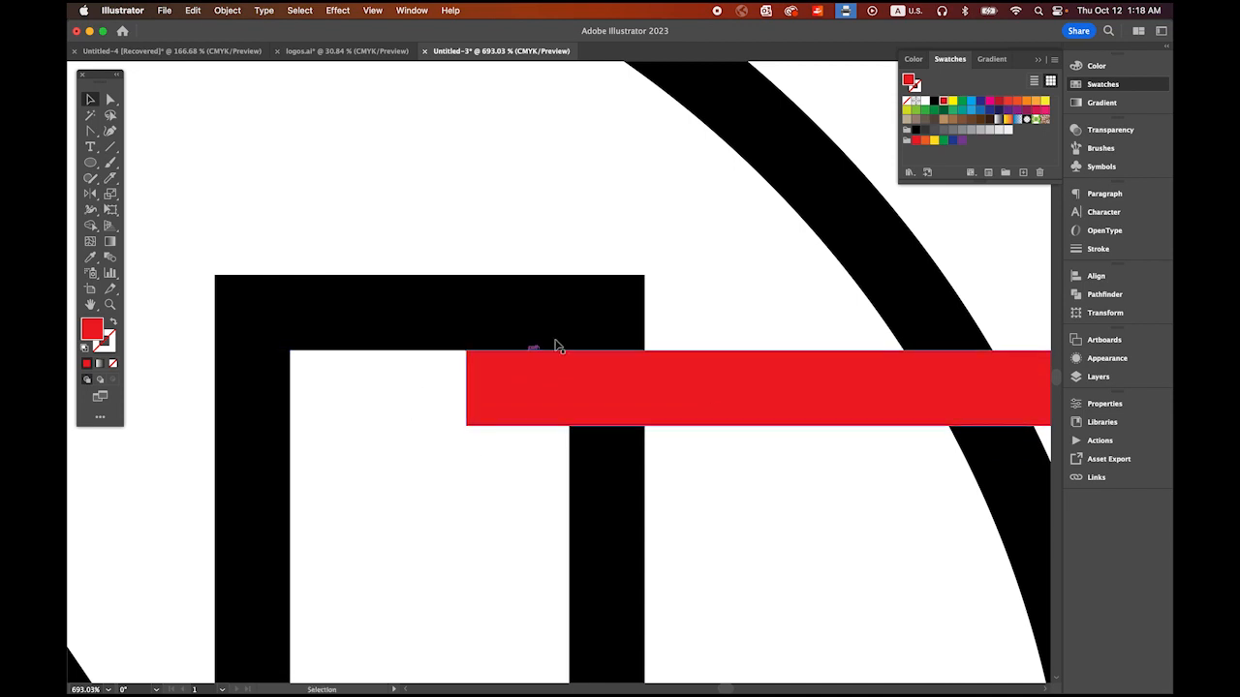
Step: Duplicate the red bar to the N's lower left corner, crossing the circle and resting on the bottom stroke's upper edge
{"action": "left_click_drag", "start_coordinate": [701, 477], "coordinate": [513, 361]}
{"action": "left_click_drag", "start_coordinate": [629, 468], "coordinate": [750, 265]}
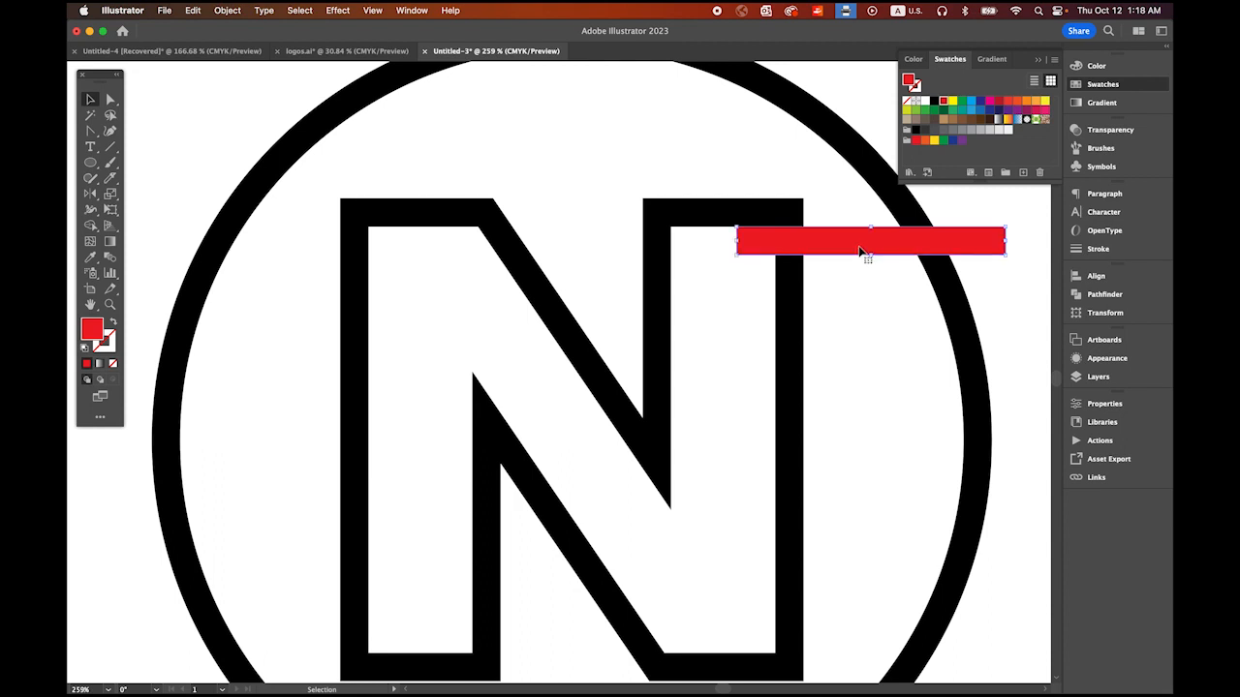
{"action": "left_click_drag", "start_coordinate": [862, 251], "coordinate": [268, 655]}
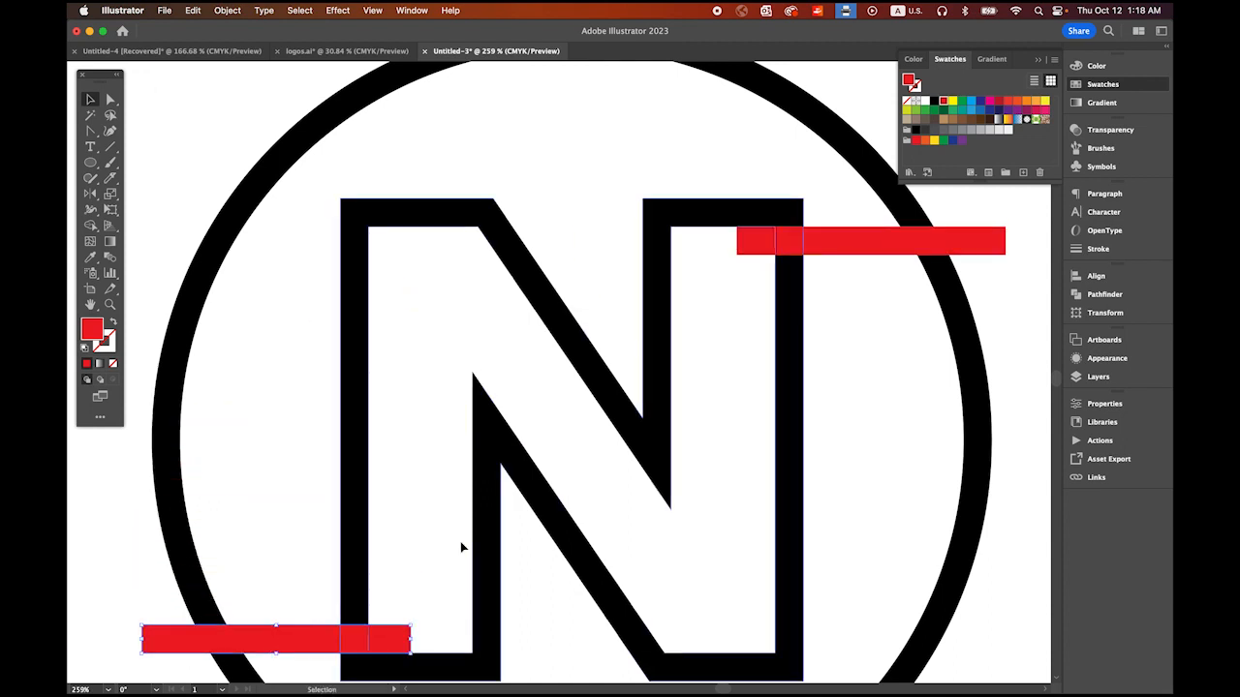
{"action": "scroll", "coordinate": [751, 510], "scroll_direction": "down", "scroll_amount": 5}
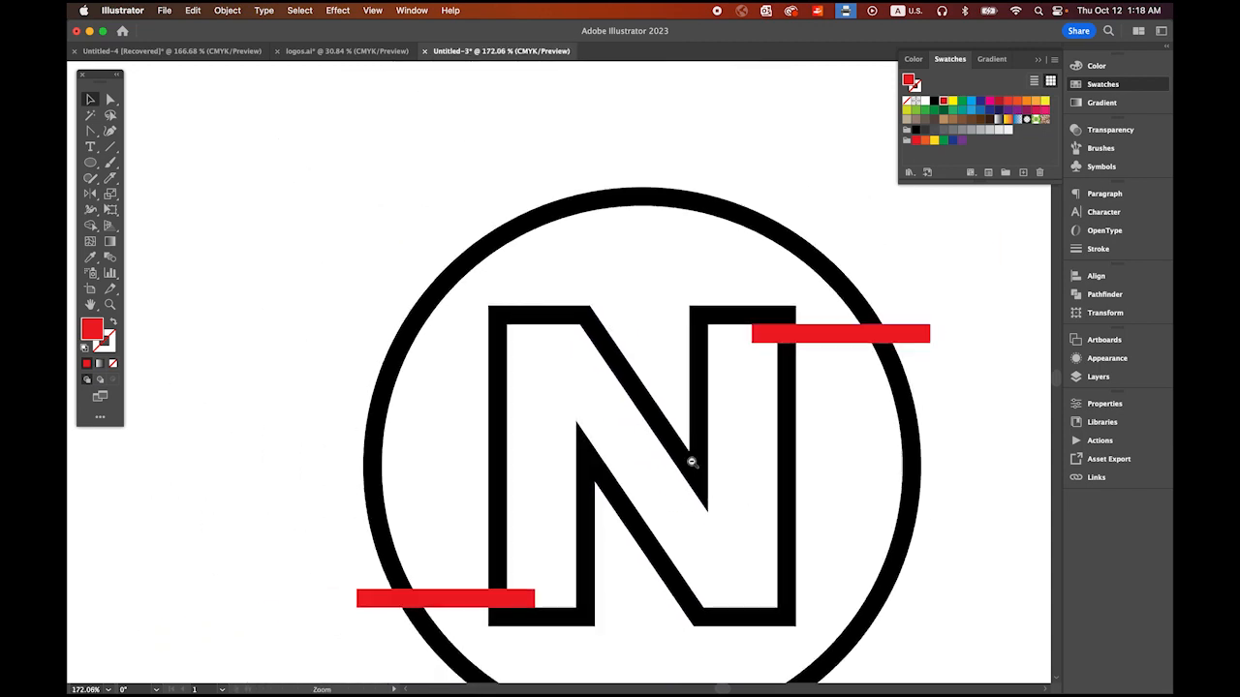
Step: Cut gaps through the ring and the N's stems by removing both red bars and everything they cover with Shape Builder
{"action": "left_click_drag", "start_coordinate": [753, 466], "coordinate": [681, 382]}
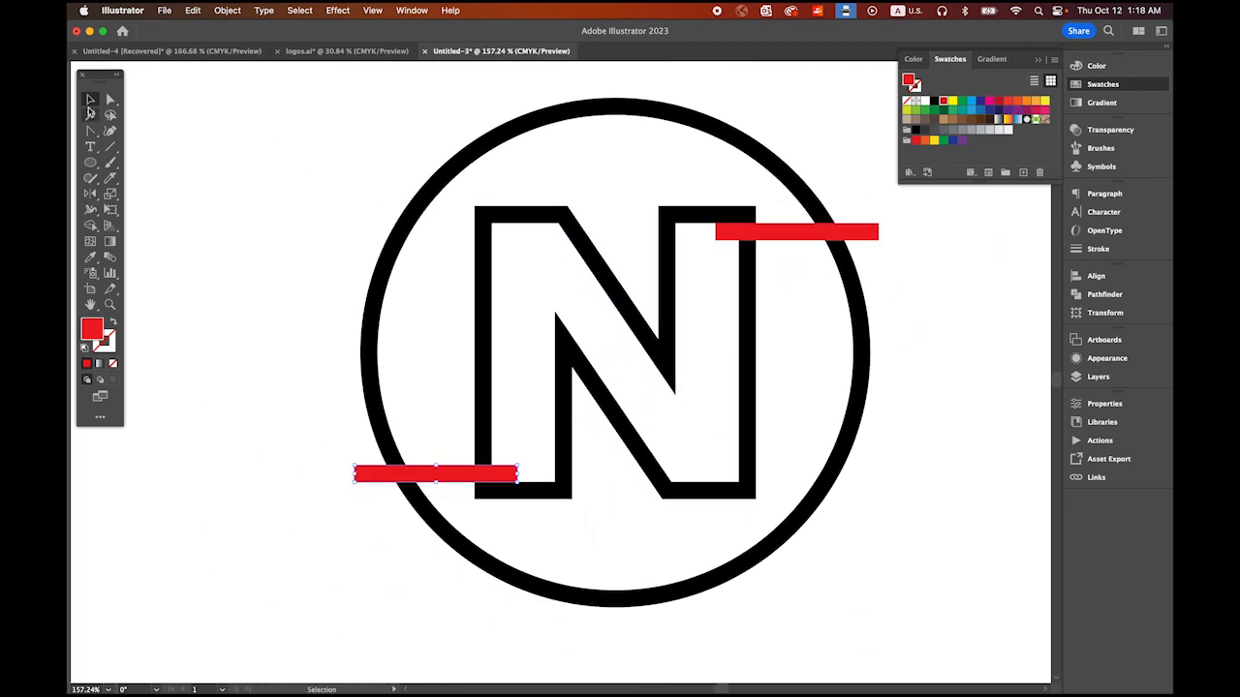
{"action": "left_click", "coordinate": [234, 202]}
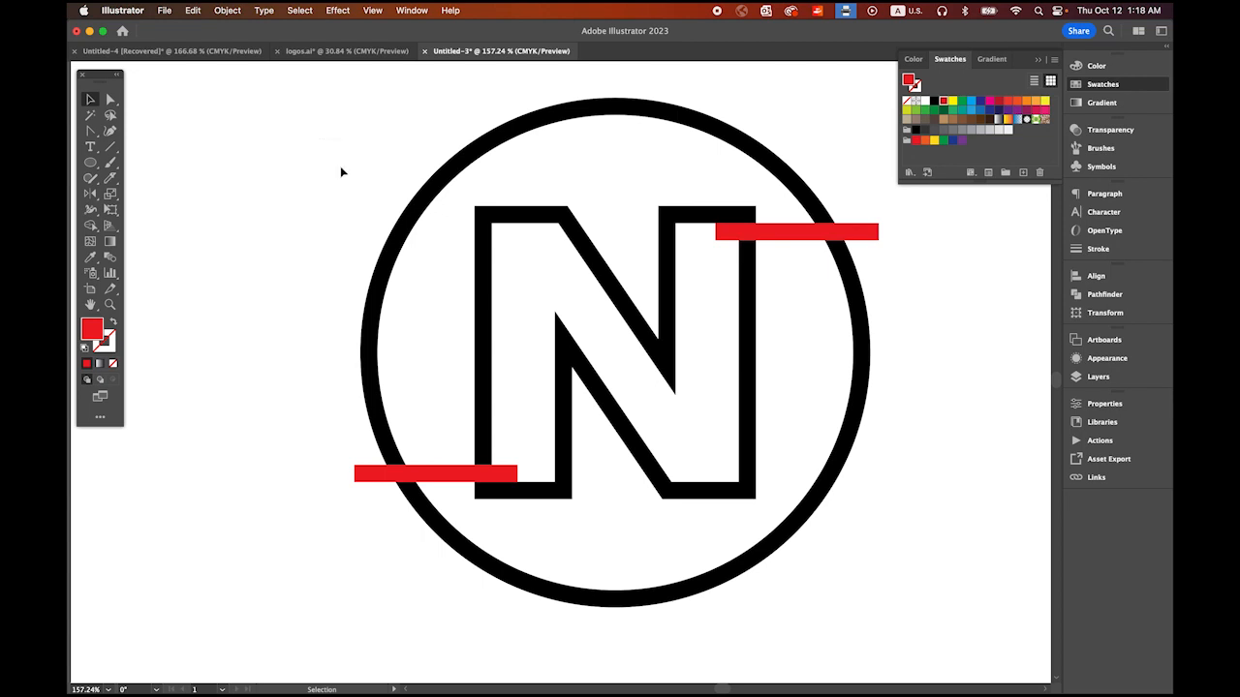
{"action": "left_click_drag", "start_coordinate": [340, 171], "coordinate": [842, 564]}
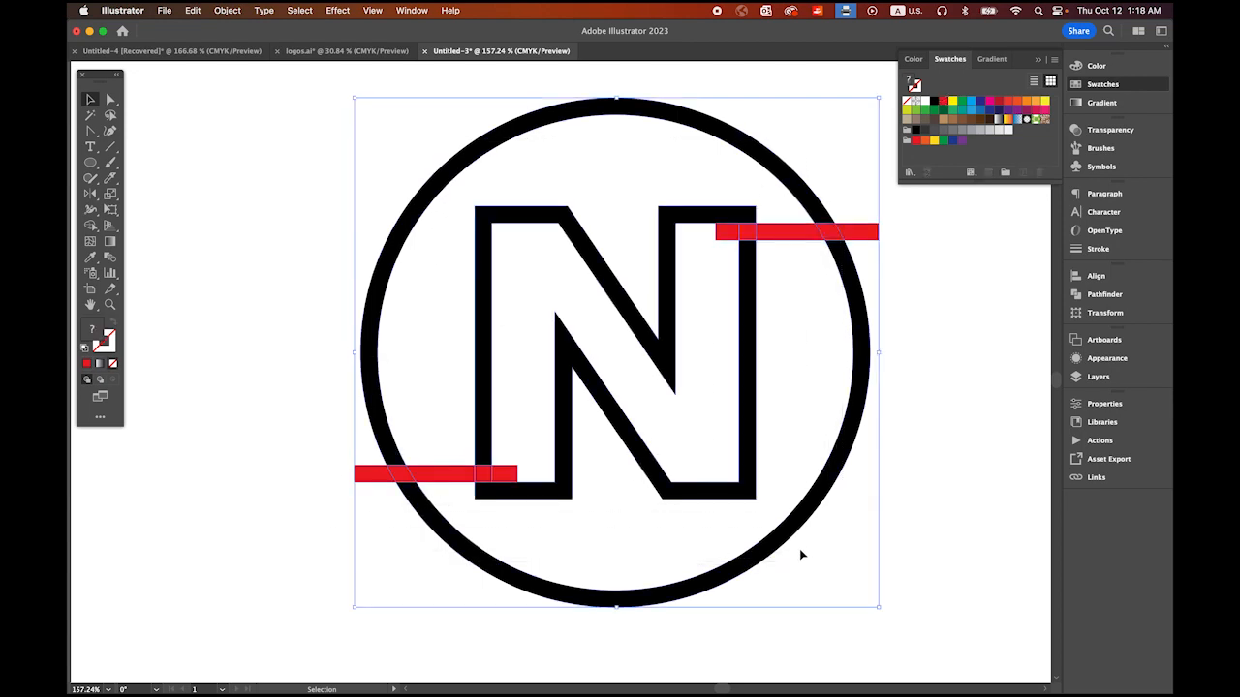
{"action": "left_click", "coordinate": [90, 224]}
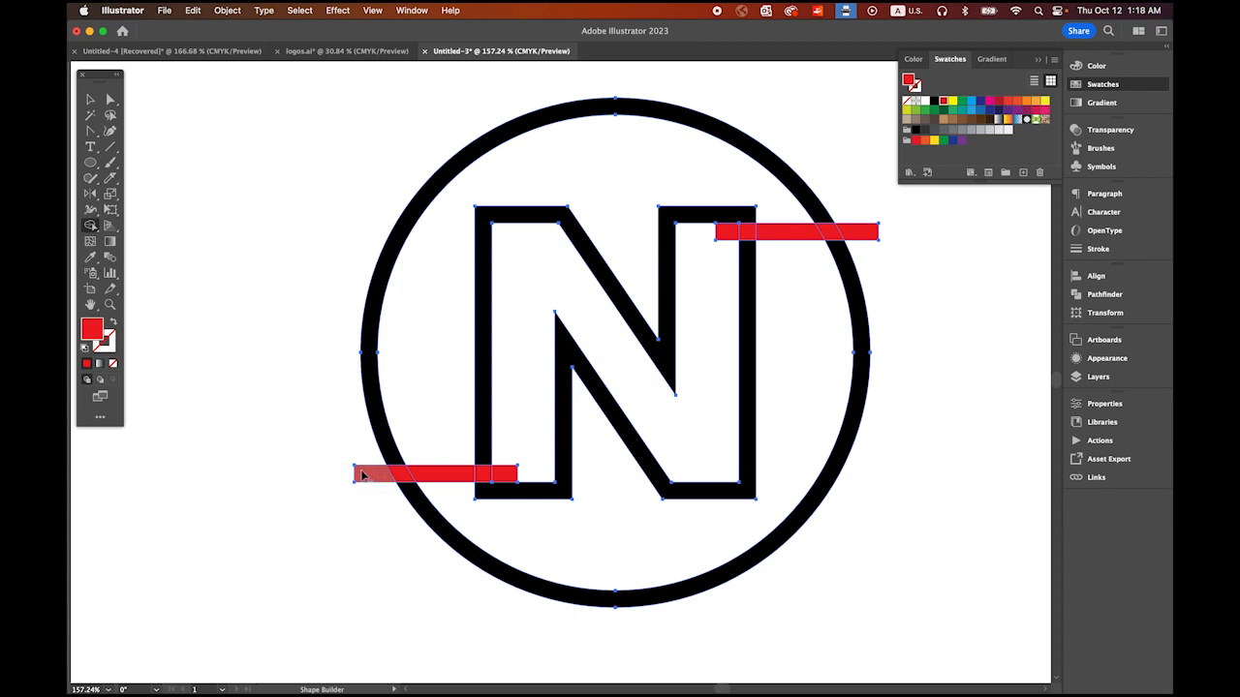
{"action": "left_click_drag", "start_coordinate": [362, 474], "coordinate": [515, 476]}
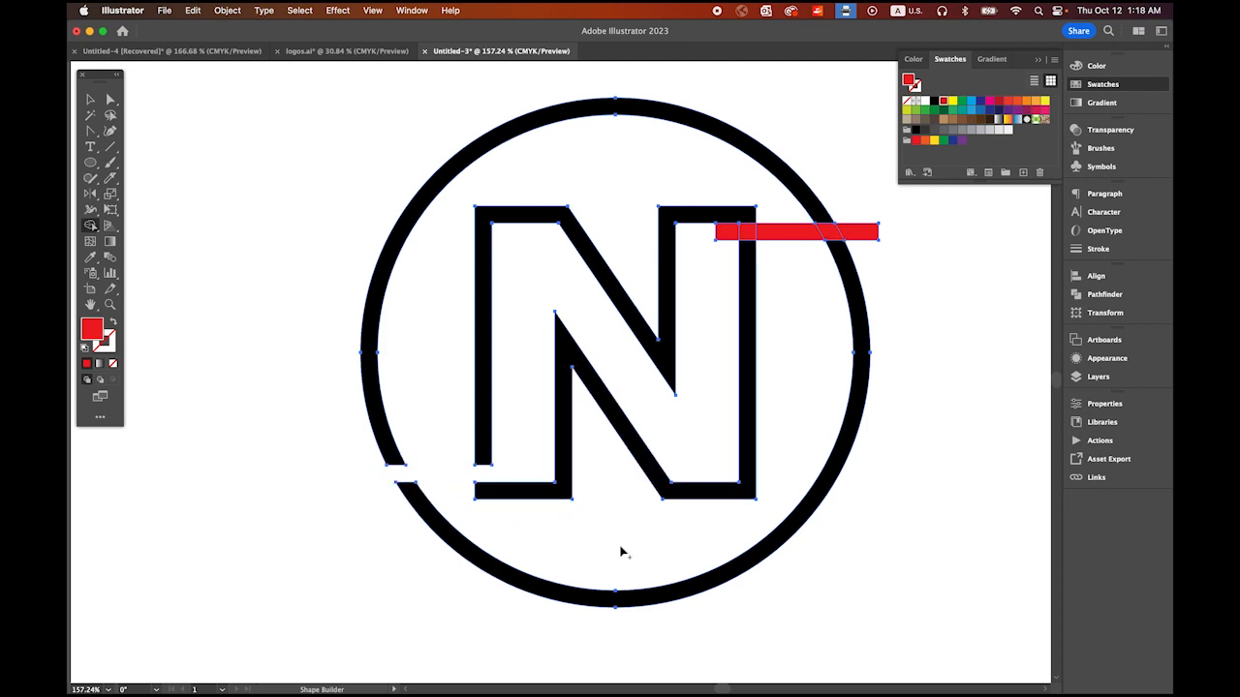
{"action": "left_click_drag", "start_coordinate": [729, 234], "coordinate": [880, 239]}
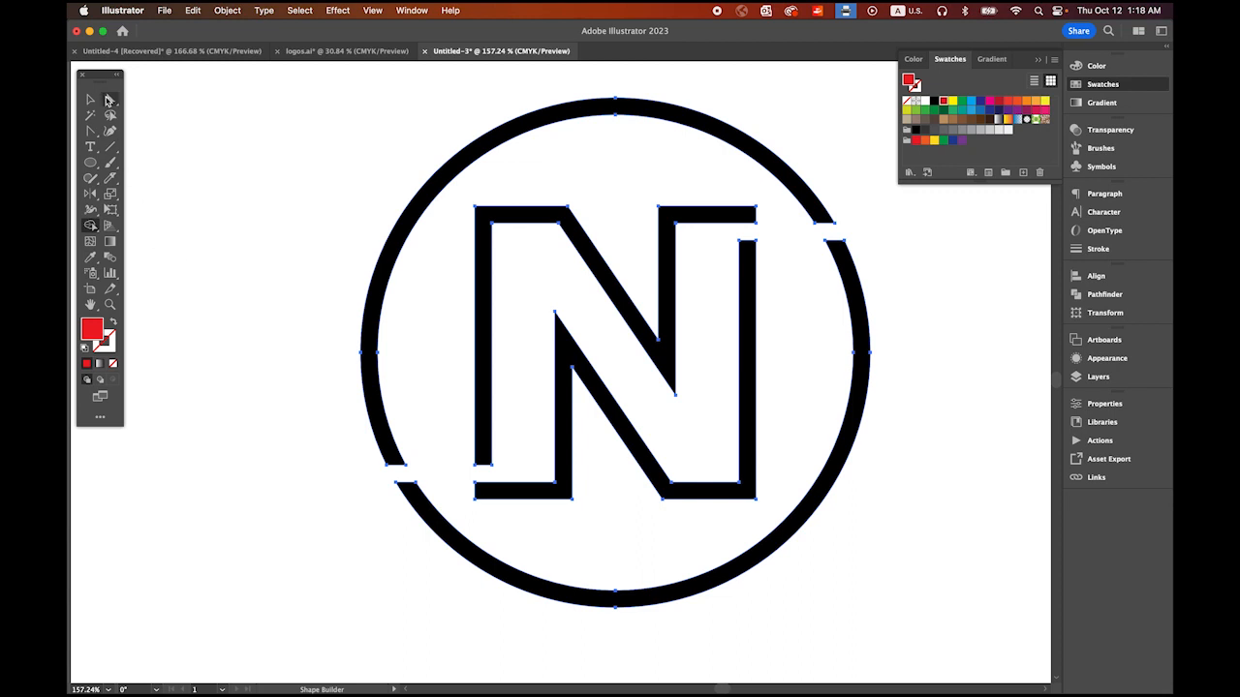
Step: Extend the N's upper right horizontal stroke by moving its two end anchor points right until it merges with the ring's cut end
{"action": "left_click", "coordinate": [109, 100]}
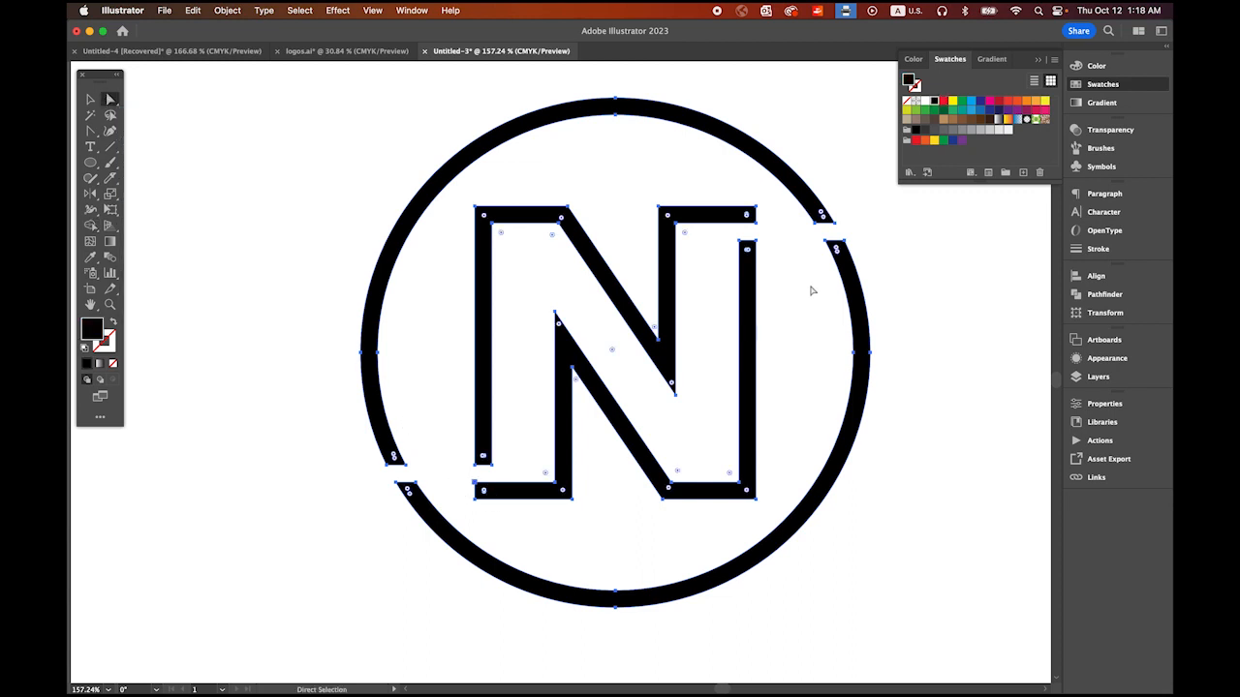
{"action": "left_click", "coordinate": [789, 235]}
{"action": "left_click_drag", "start_coordinate": [740, 200], "coordinate": [737, 321]}
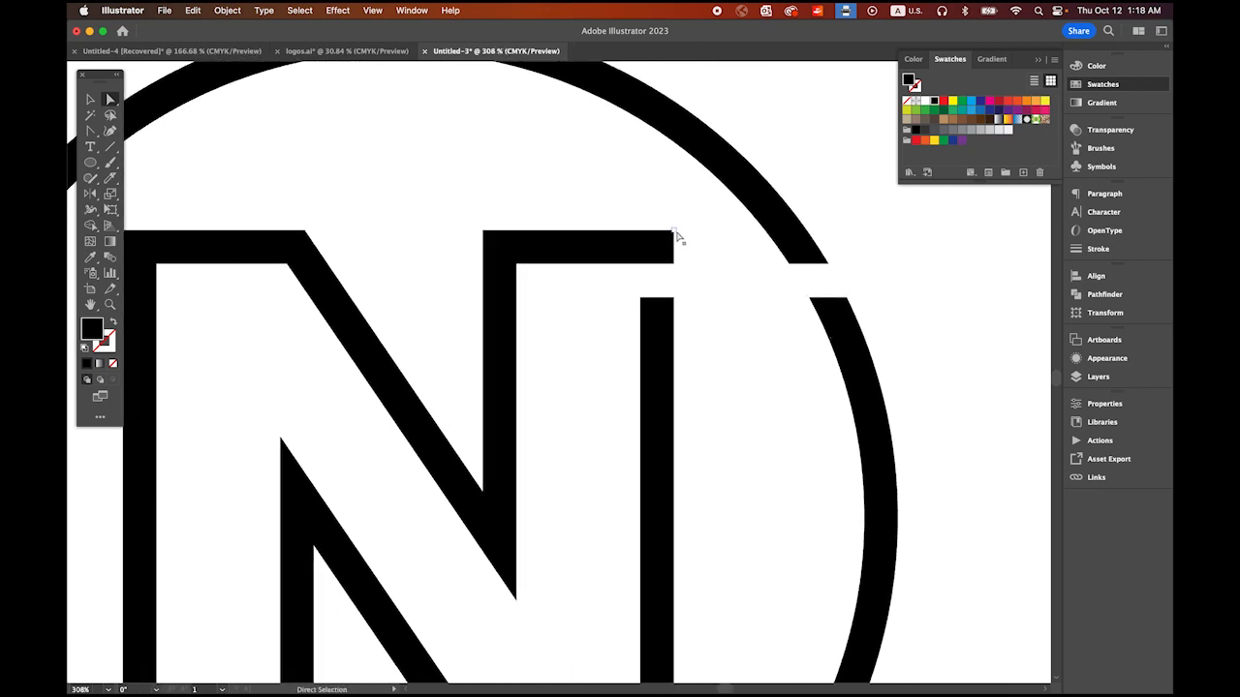
{"action": "left_click", "coordinate": [674, 232]}
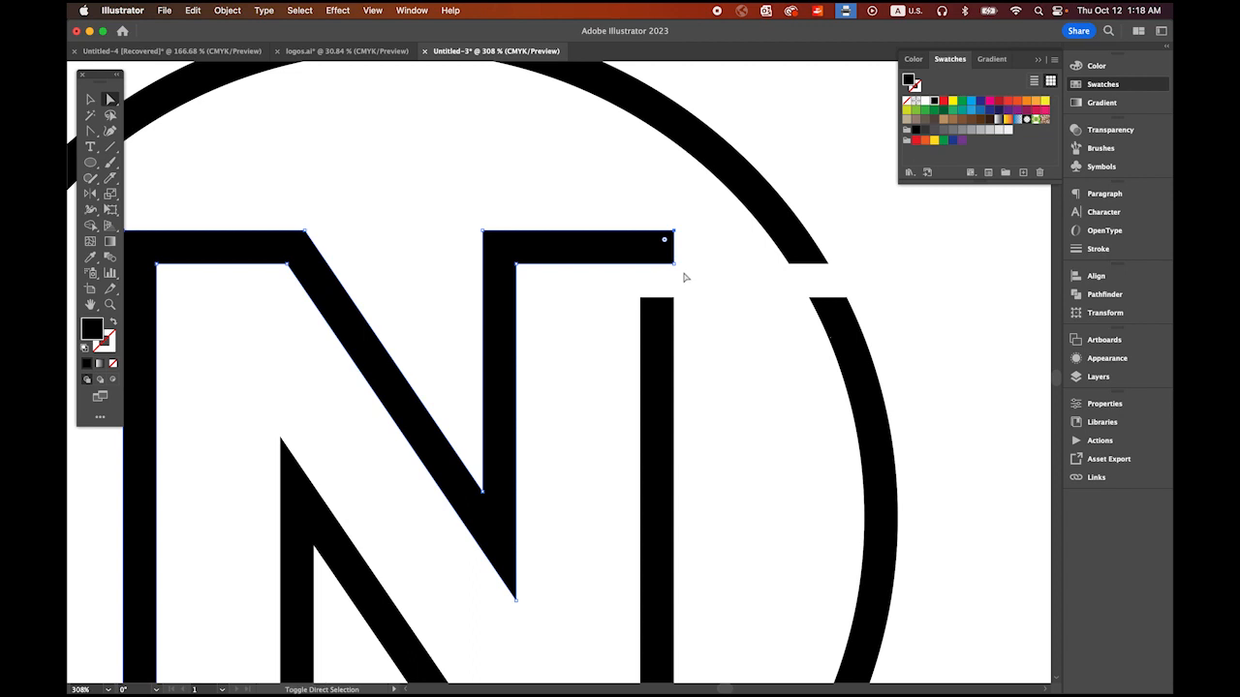
{"action": "left_click", "coordinate": [676, 263], "text": "shift"}
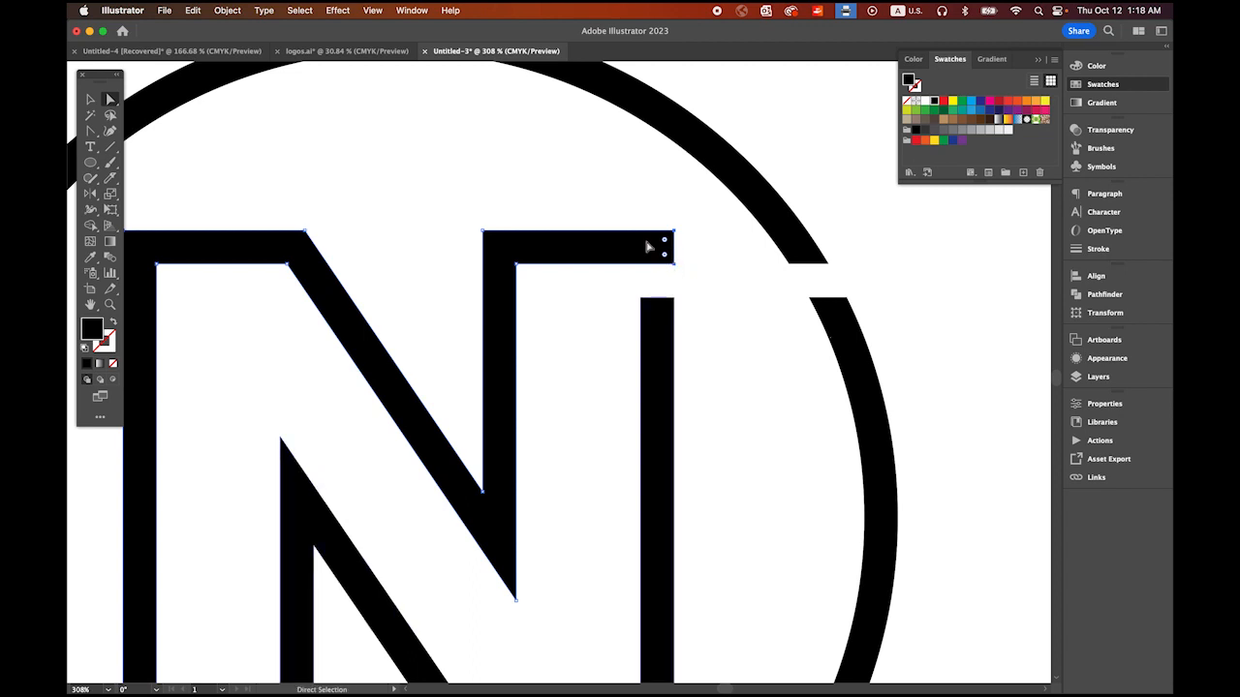
{"action": "left_click_drag", "start_coordinate": [675, 267], "coordinate": [676, 267]}
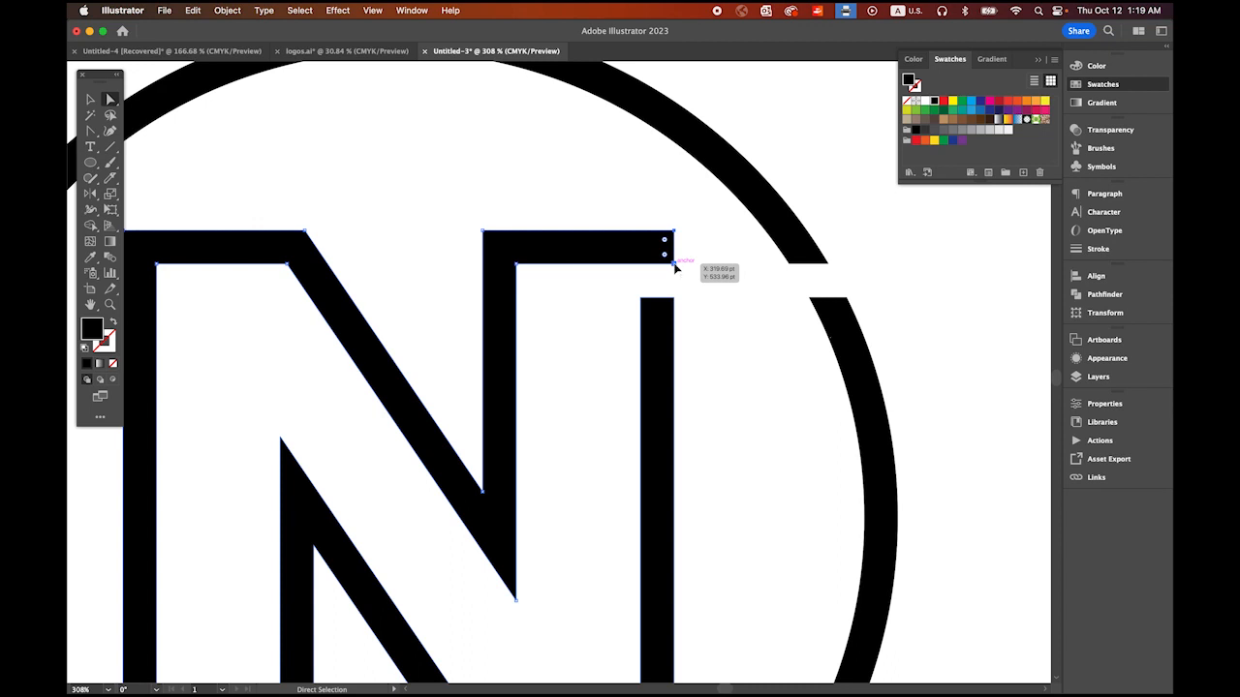
{"action": "left_click_drag", "start_coordinate": [676, 268], "coordinate": [794, 280]}
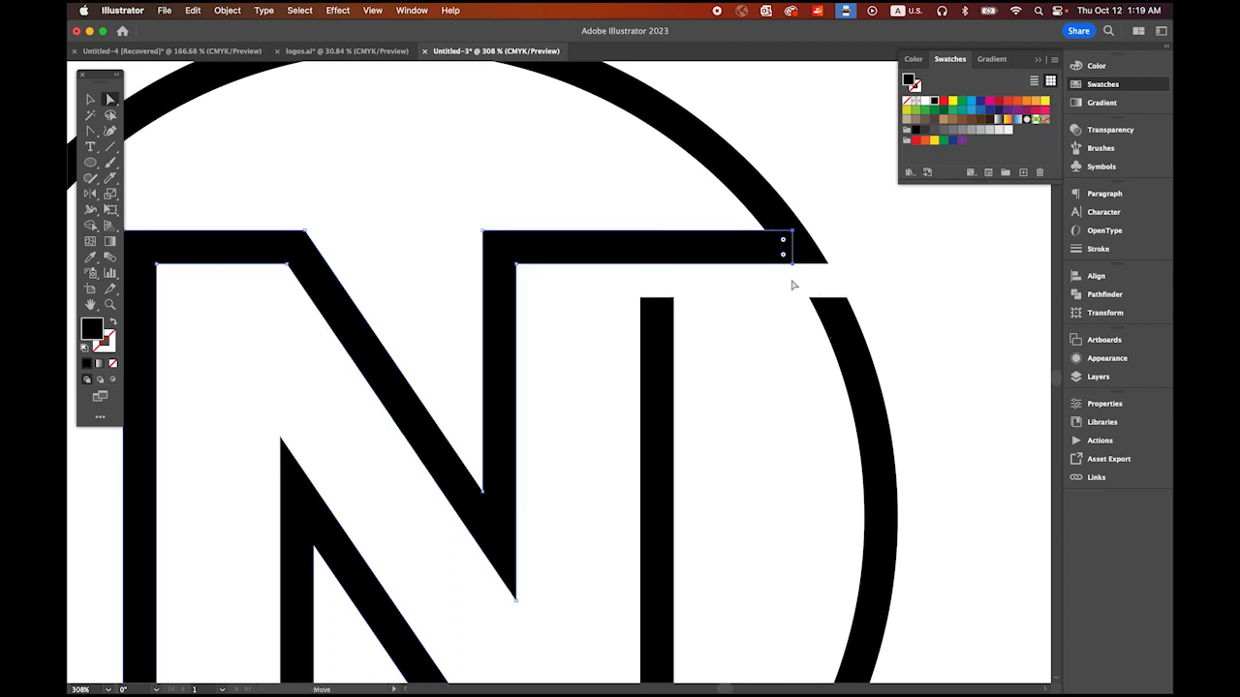
{"action": "left_click", "coordinate": [959, 356]}
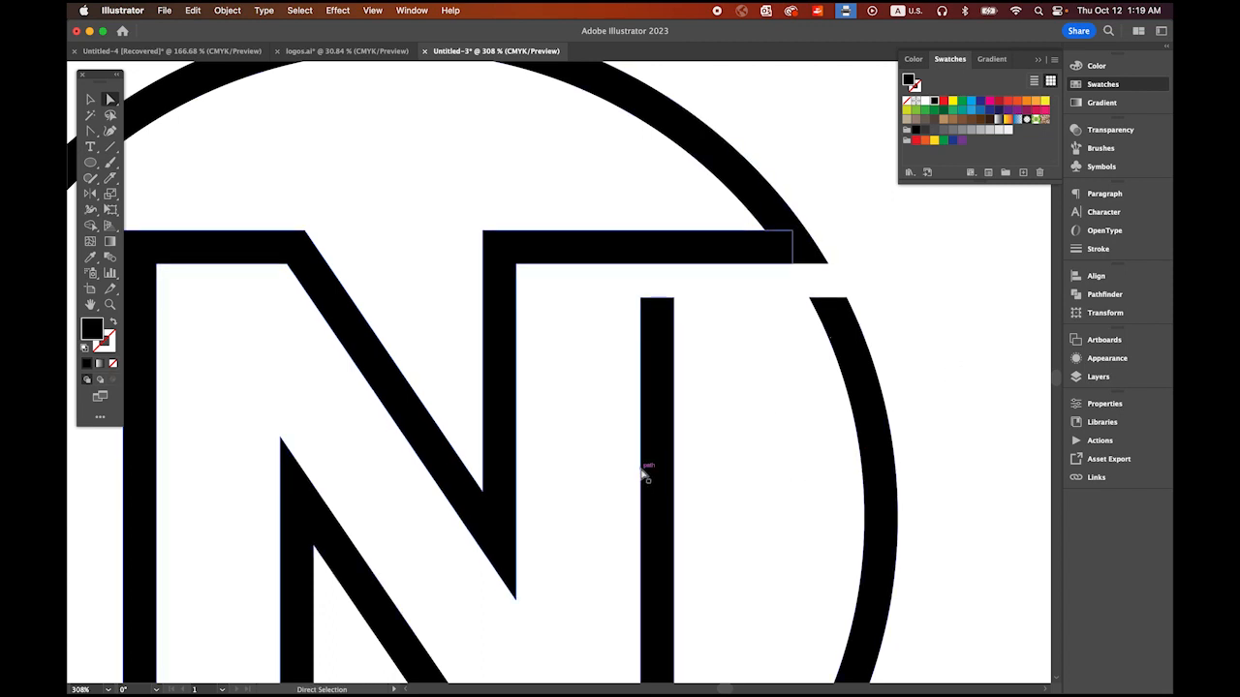
Step: Extend the N's lower left horizontal stroke by moving its end anchor points left until it merges with the ring's cut end
{"action": "left_click_drag", "start_coordinate": [639, 468], "coordinate": [526, 417]}
{"action": "left_click_drag", "start_coordinate": [531, 463], "coordinate": [608, 317]}
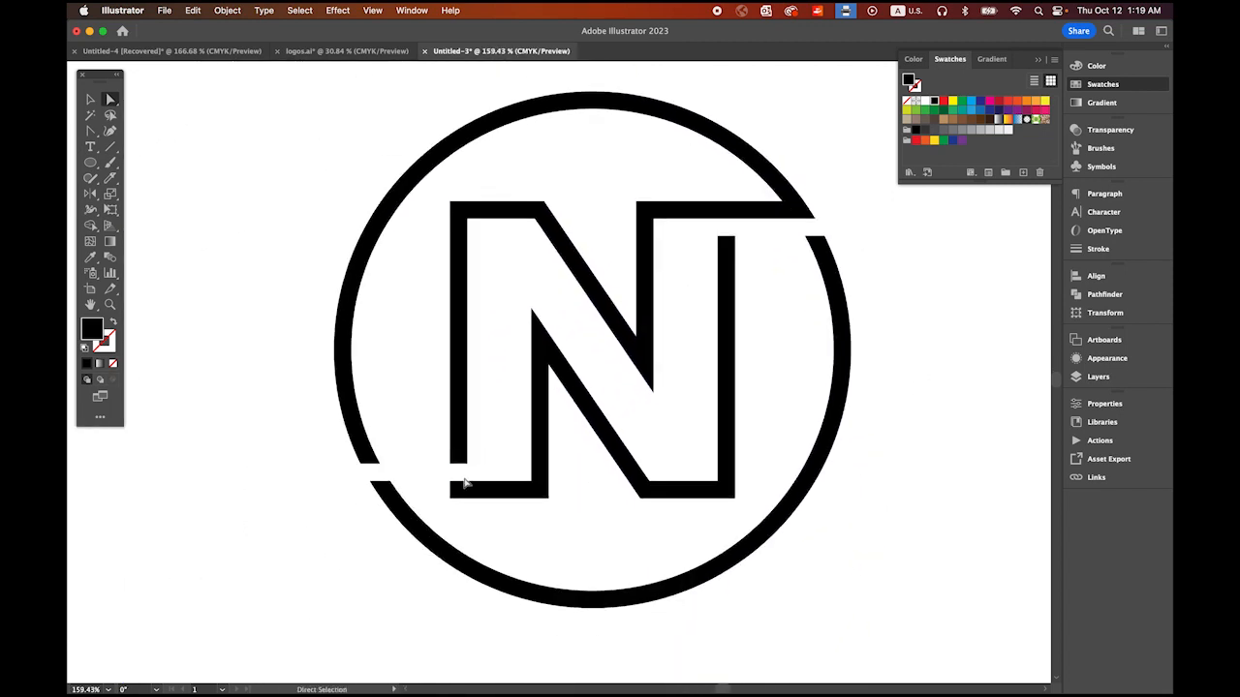
{"action": "left_click", "coordinate": [460, 489]}
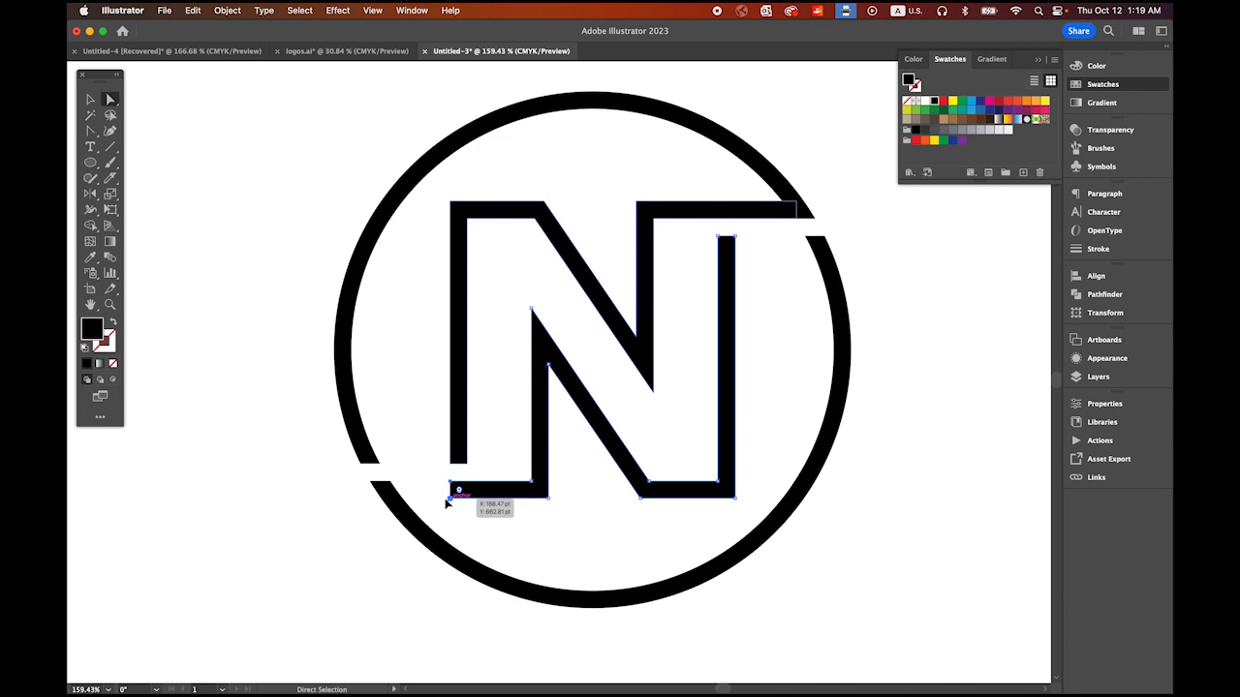
{"action": "left_click_drag", "start_coordinate": [447, 503], "coordinate": [387, 501]}
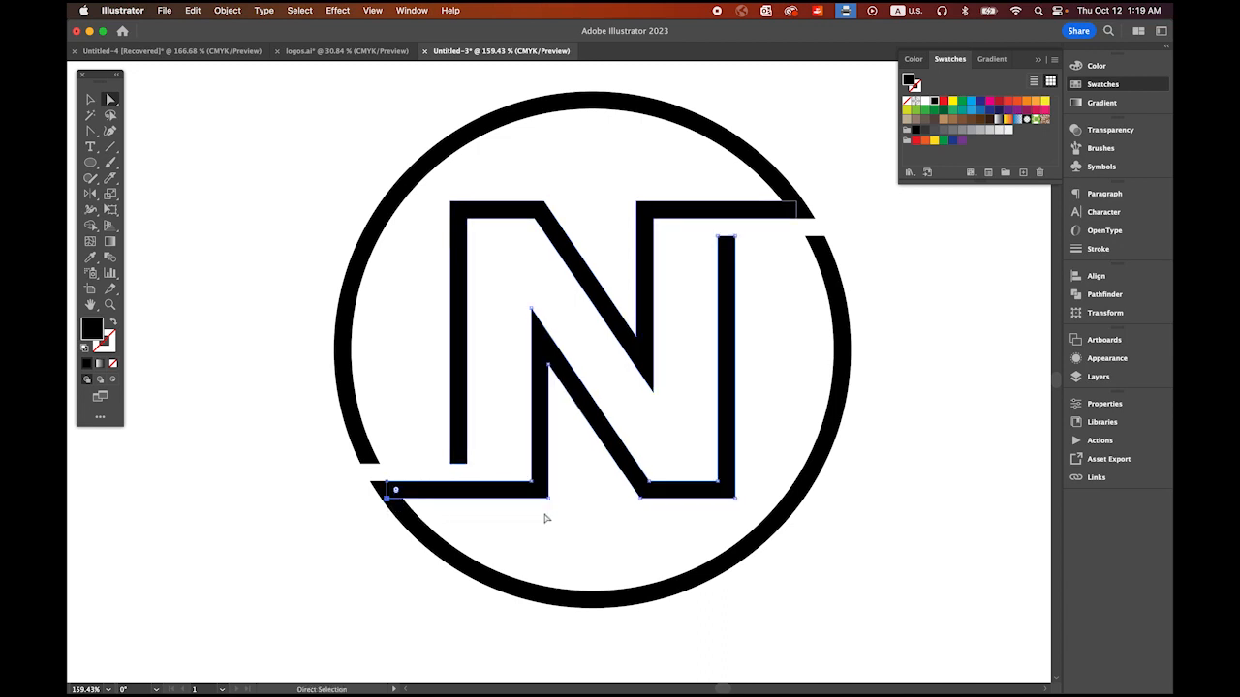
{"action": "left_click", "coordinate": [91, 99]}
{"action": "left_click", "coordinate": [317, 285]}
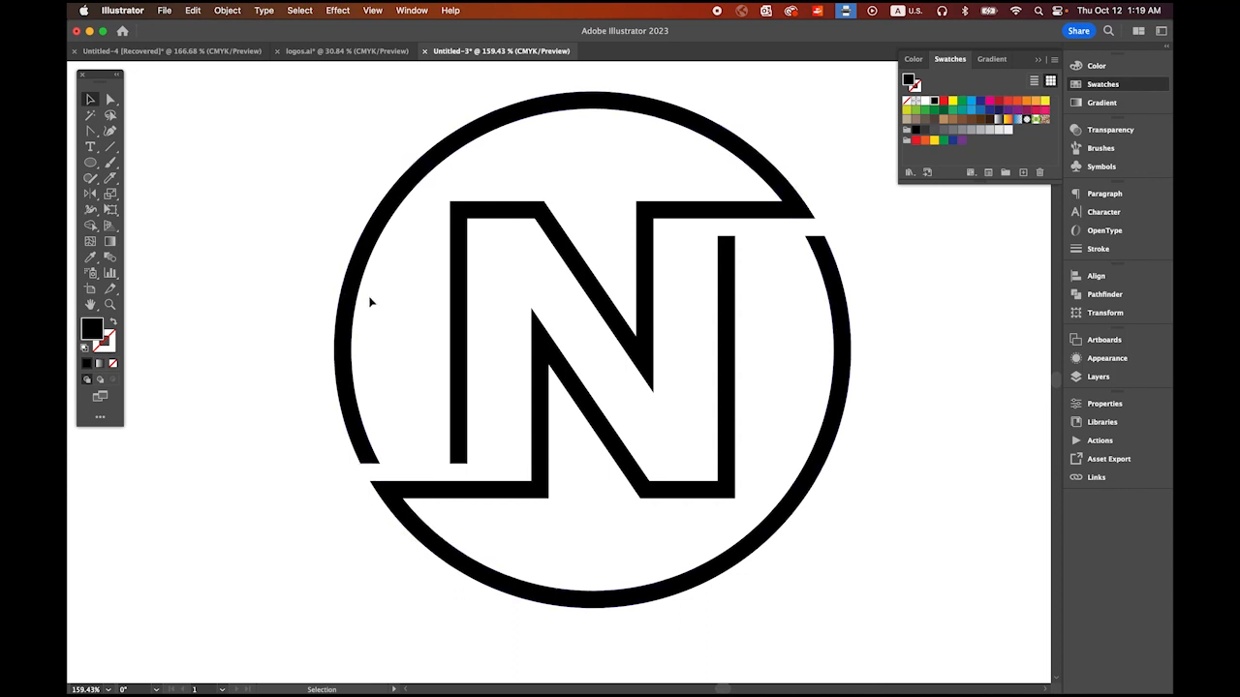
Step: Draw a small black dot about twice the ring's thickness and place it over the ring's open lower left end
{"action": "left_click", "coordinate": [91, 164]}
{"action": "left_click_drag", "start_coordinate": [229, 332], "coordinate": [263, 361]}
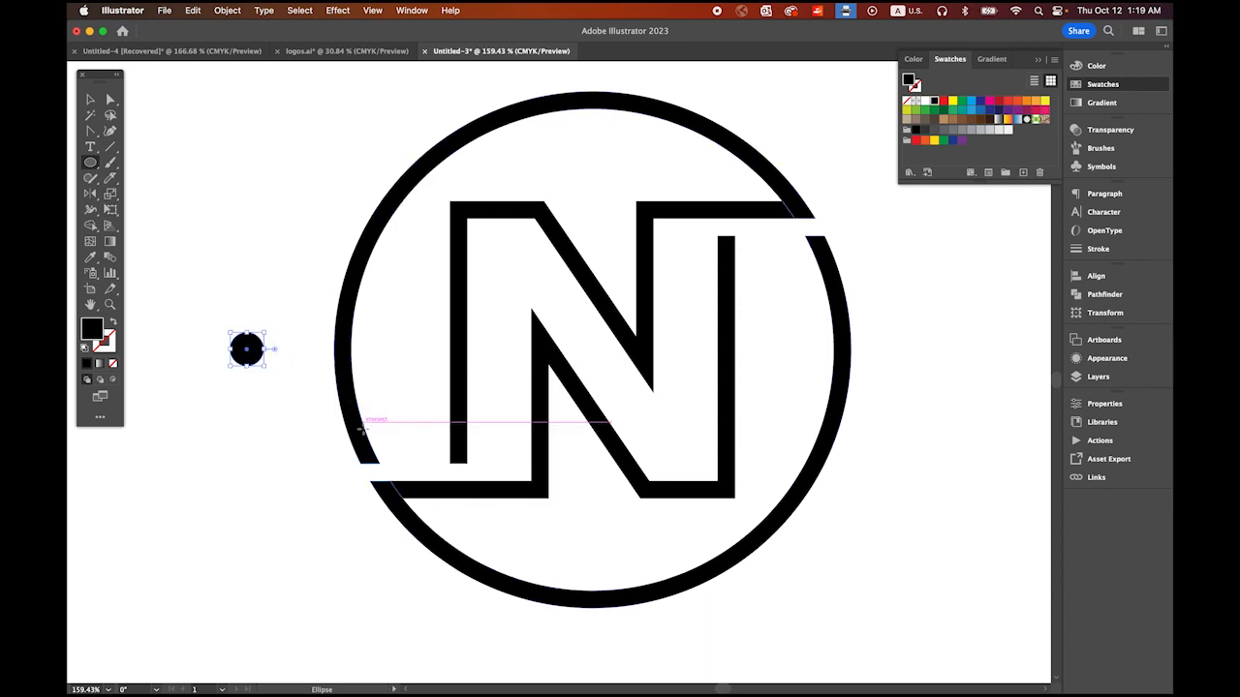
{"action": "left_click", "coordinate": [92, 100]}
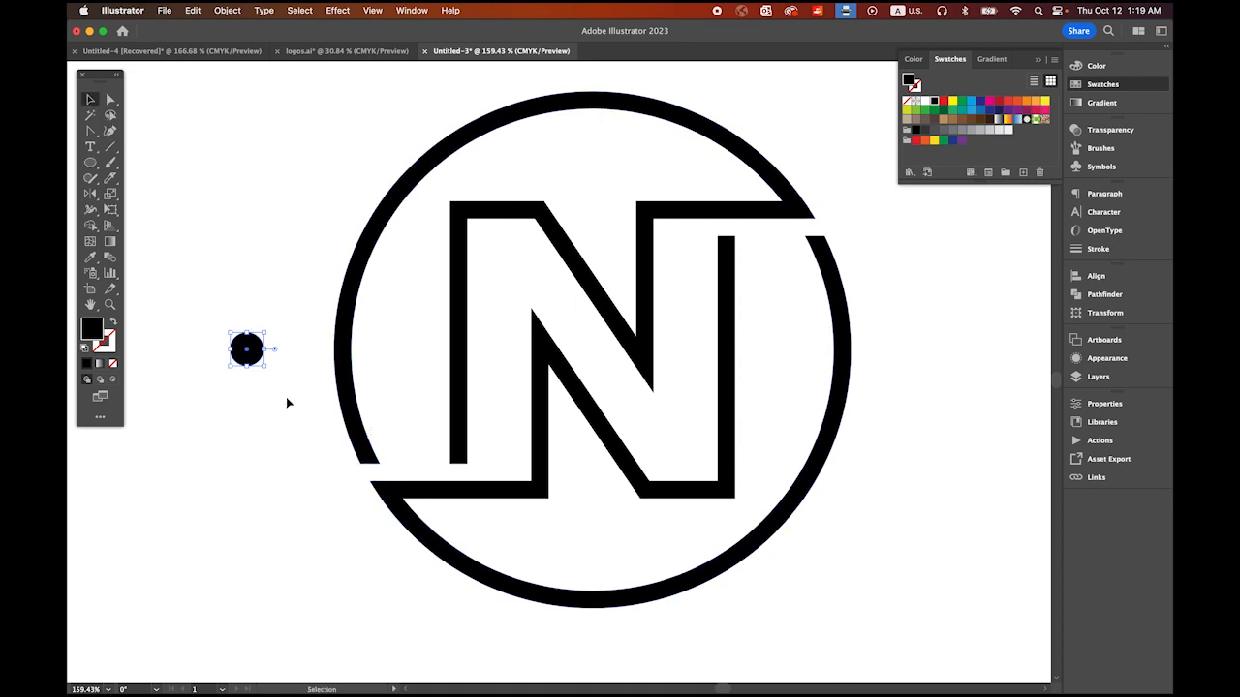
{"action": "left_click_drag", "start_coordinate": [258, 366], "coordinate": [514, 450]}
{"action": "left_click_drag", "start_coordinate": [427, 462], "coordinate": [422, 461]}
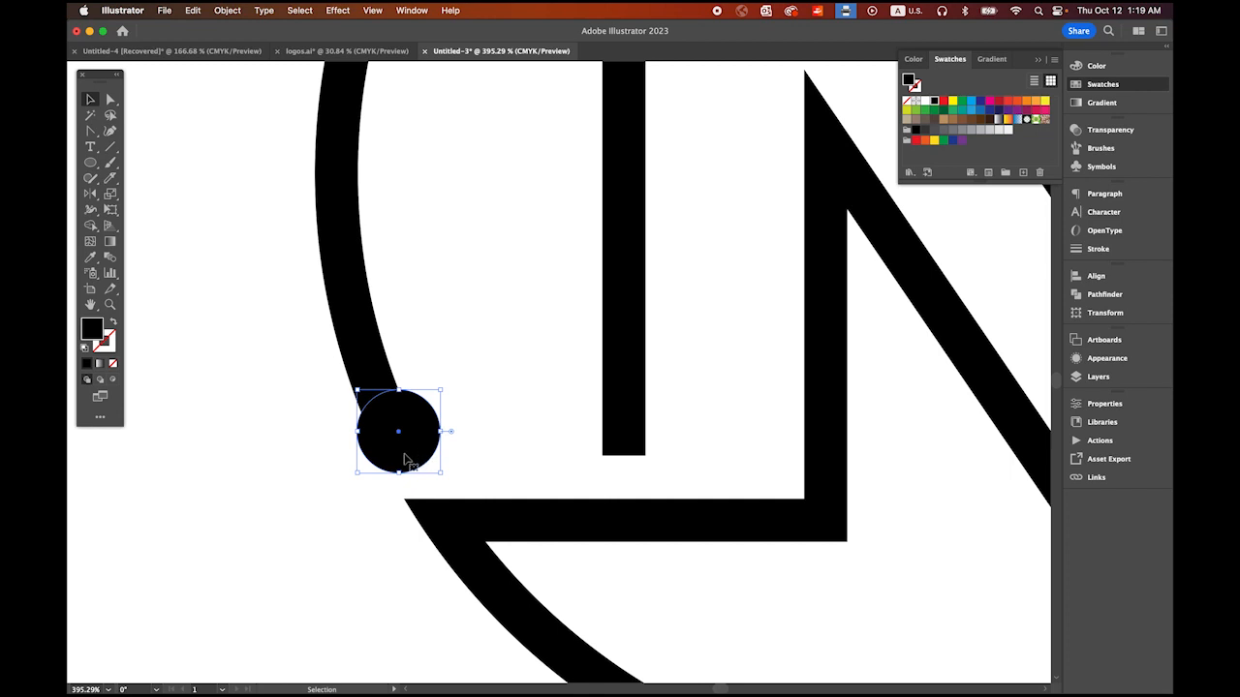
Step: Duplicate the dot onto the N's open left stem end and onto the open upper right ends of the ring and right stem
{"action": "left_click_drag", "start_coordinate": [402, 462], "coordinate": [626, 476]}
{"action": "left_click", "coordinate": [498, 491]}
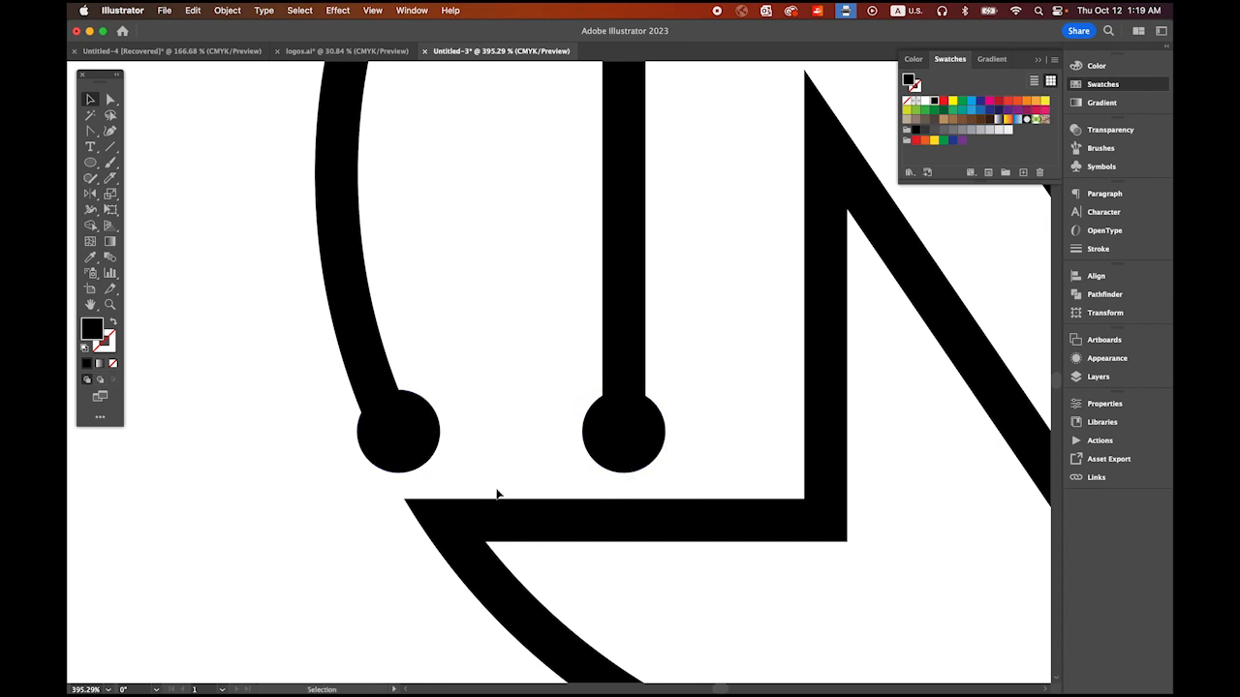
{"action": "left_click_drag", "start_coordinate": [690, 533], "coordinate": [358, 436]}
{"action": "left_click_drag", "start_coordinate": [691, 485], "coordinate": [946, 484]}
{"action": "left_click", "coordinate": [474, 459]}
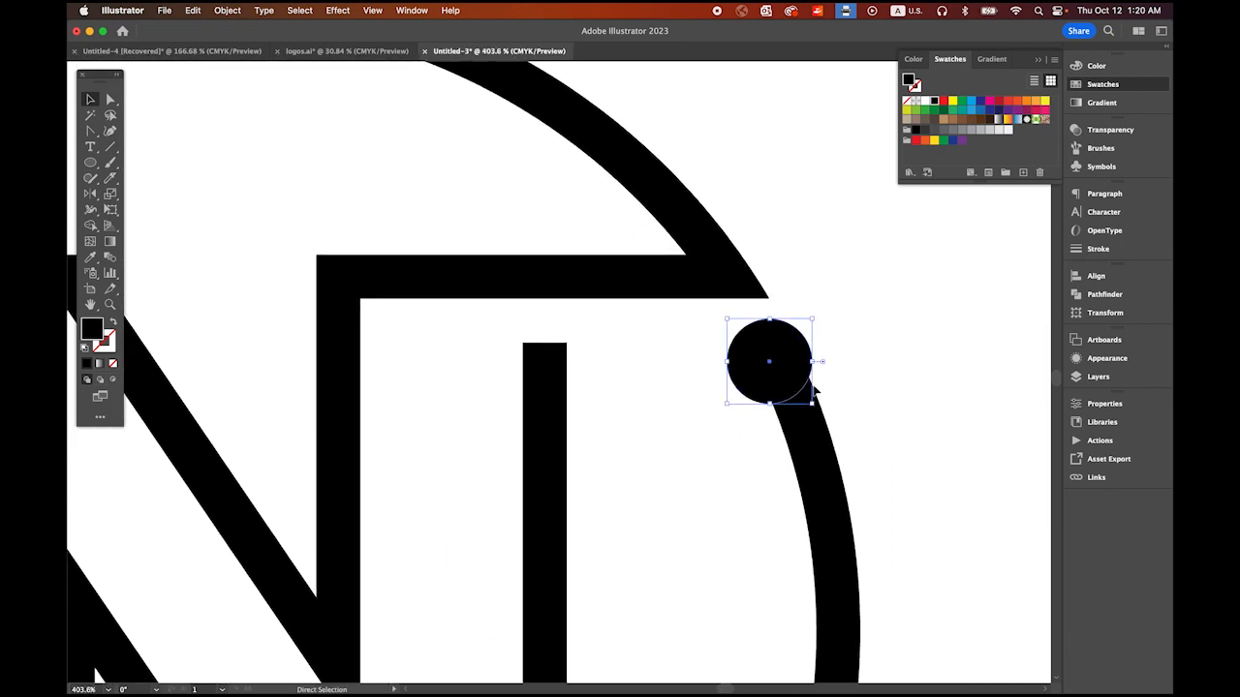
{"action": "left_click_drag", "start_coordinate": [783, 378], "coordinate": [556, 397]}
{"action": "left_click", "coordinate": [681, 443]}
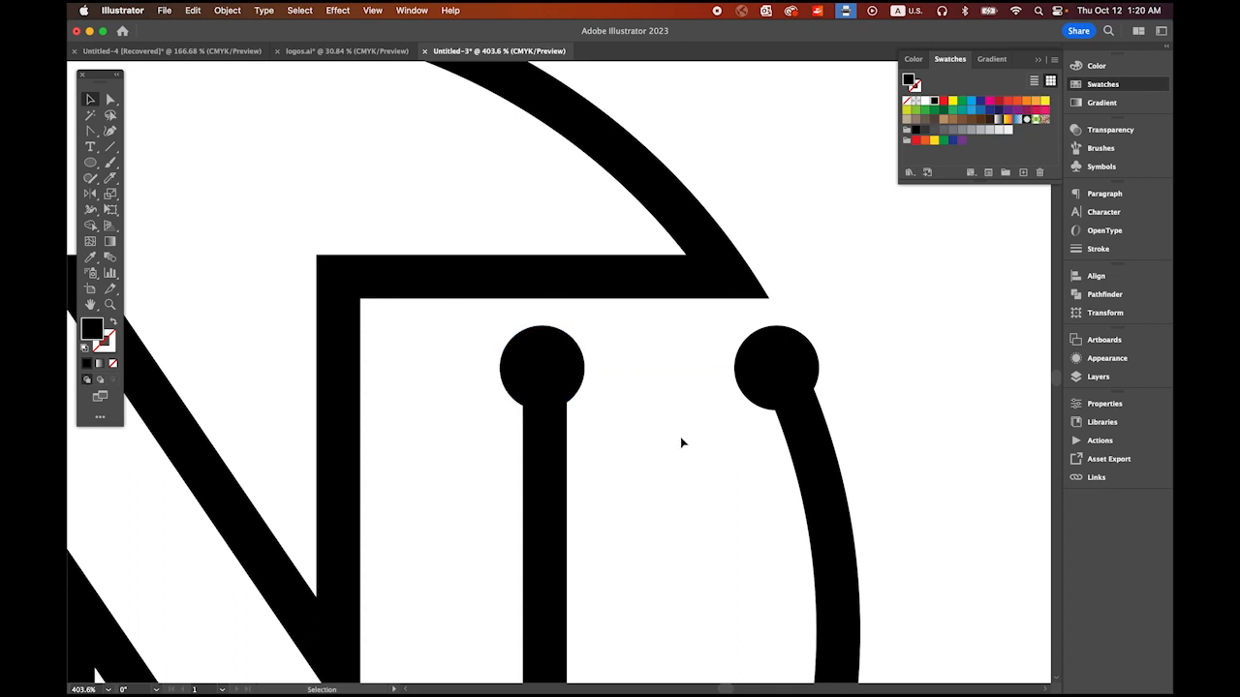
{"action": "left_click_drag", "start_coordinate": [864, 498], "coordinate": [667, 335]}
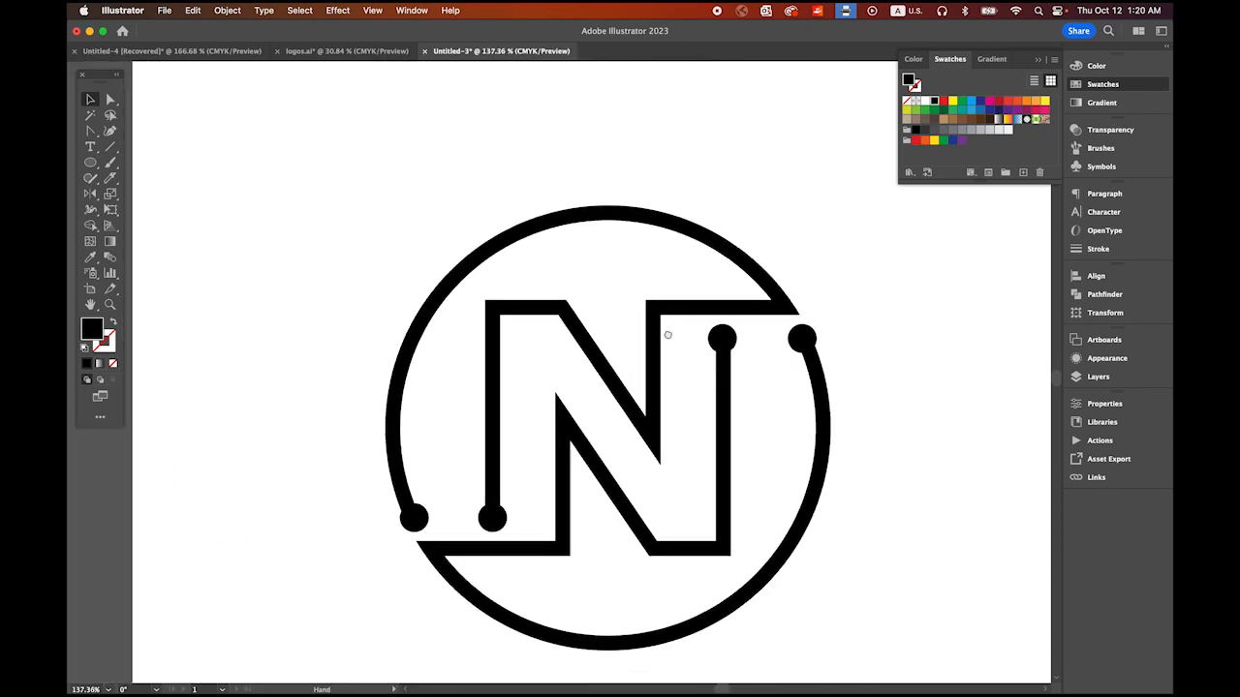
Step: Draw a larger unfilled circle with an 8 pt black stroke around the N emblem, starting from the emblem's center
{"action": "scroll", "coordinate": [717, 429], "scroll_direction": "down", "scroll_amount": 3}
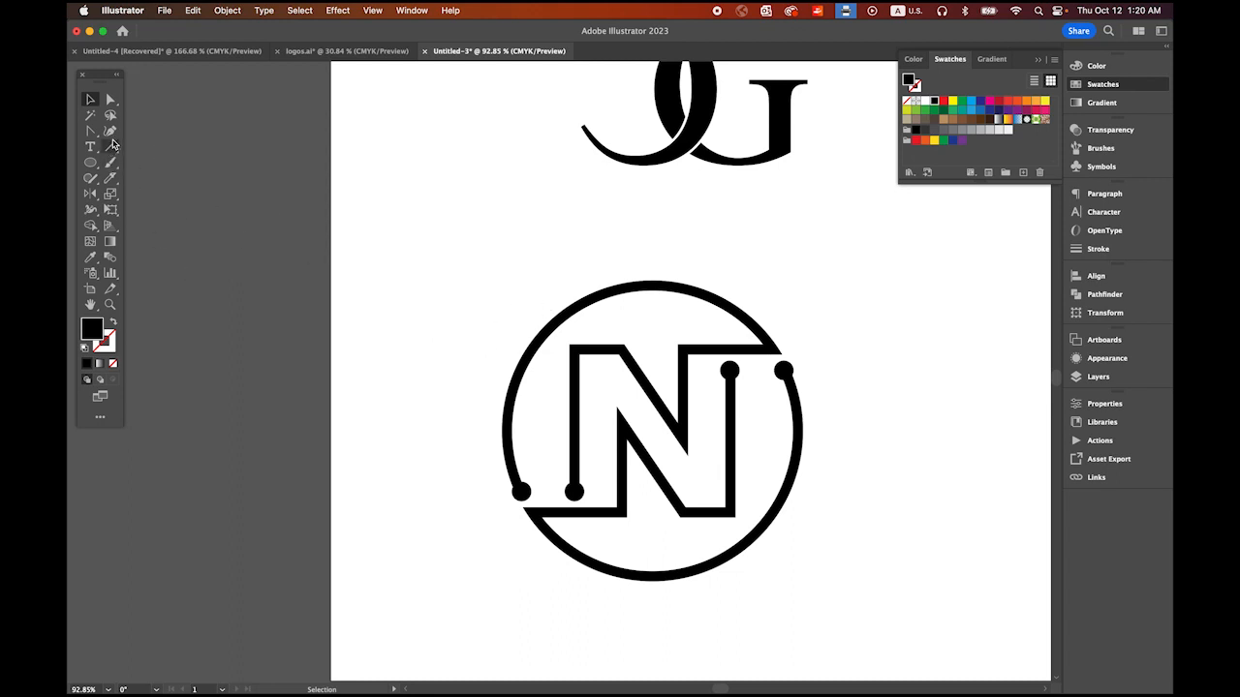
{"action": "left_click", "coordinate": [90, 163]}
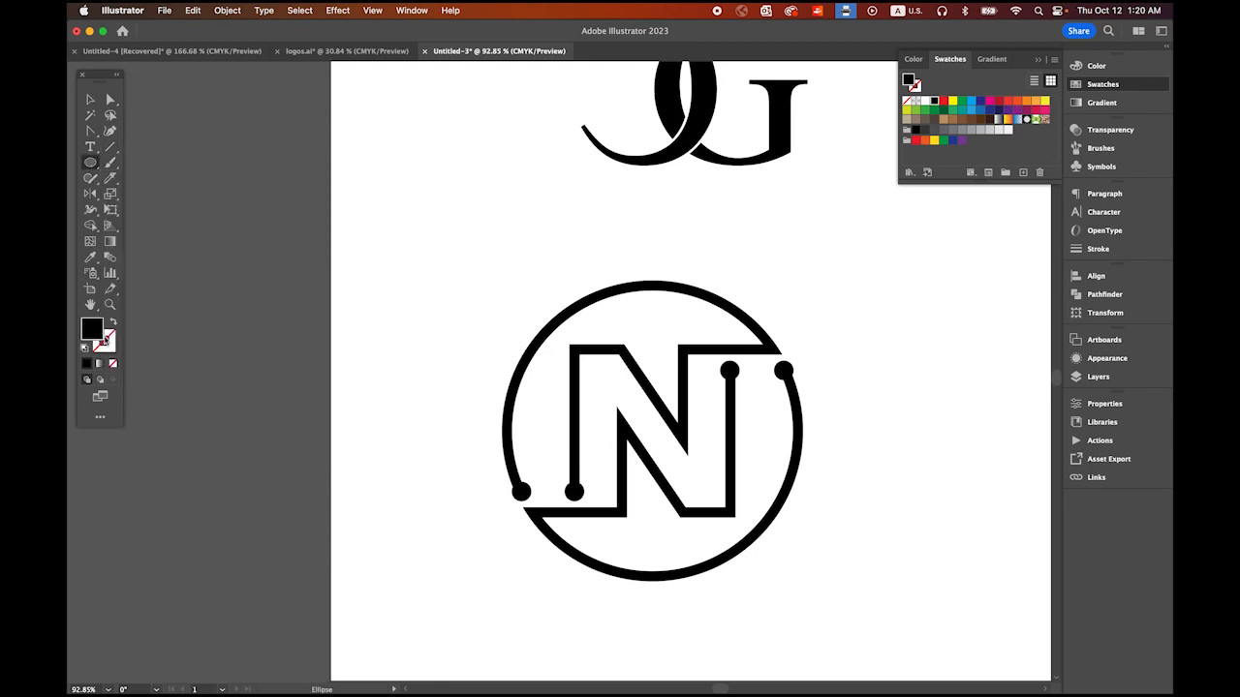
{"action": "left_click", "coordinate": [113, 324]}
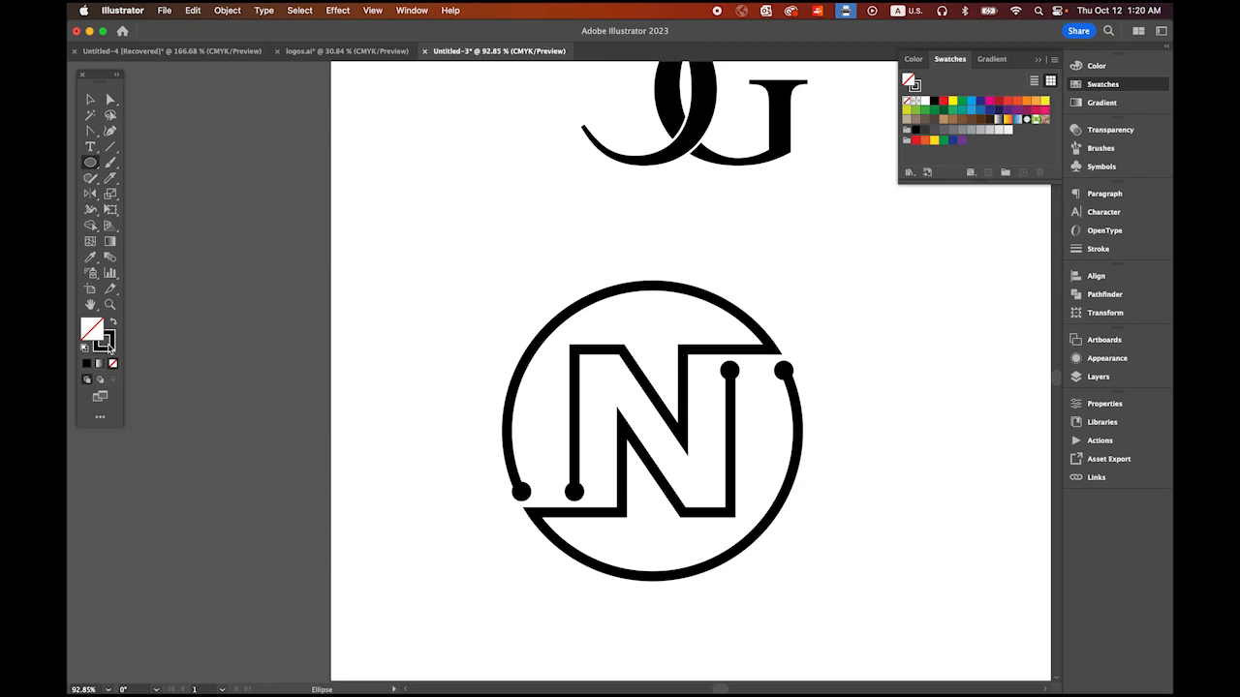
{"action": "left_click", "coordinate": [108, 344]}
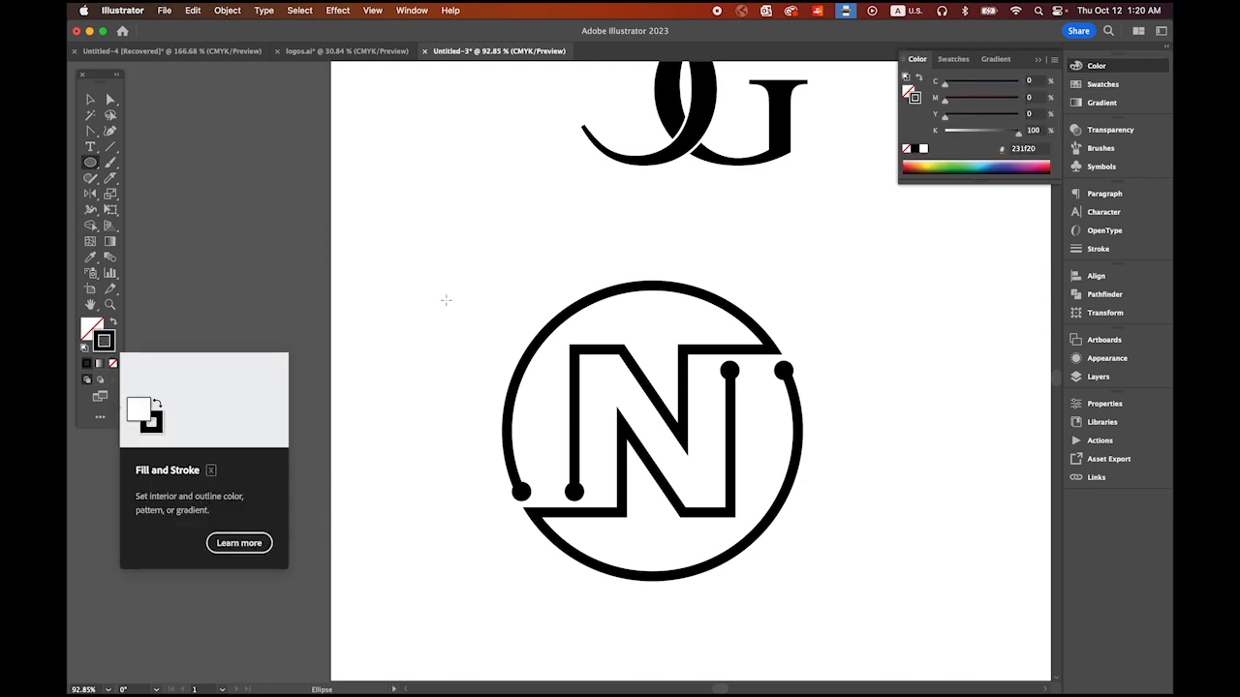
{"action": "left_click", "coordinate": [1112, 257]}
{"action": "left_click", "coordinate": [1006, 207]}
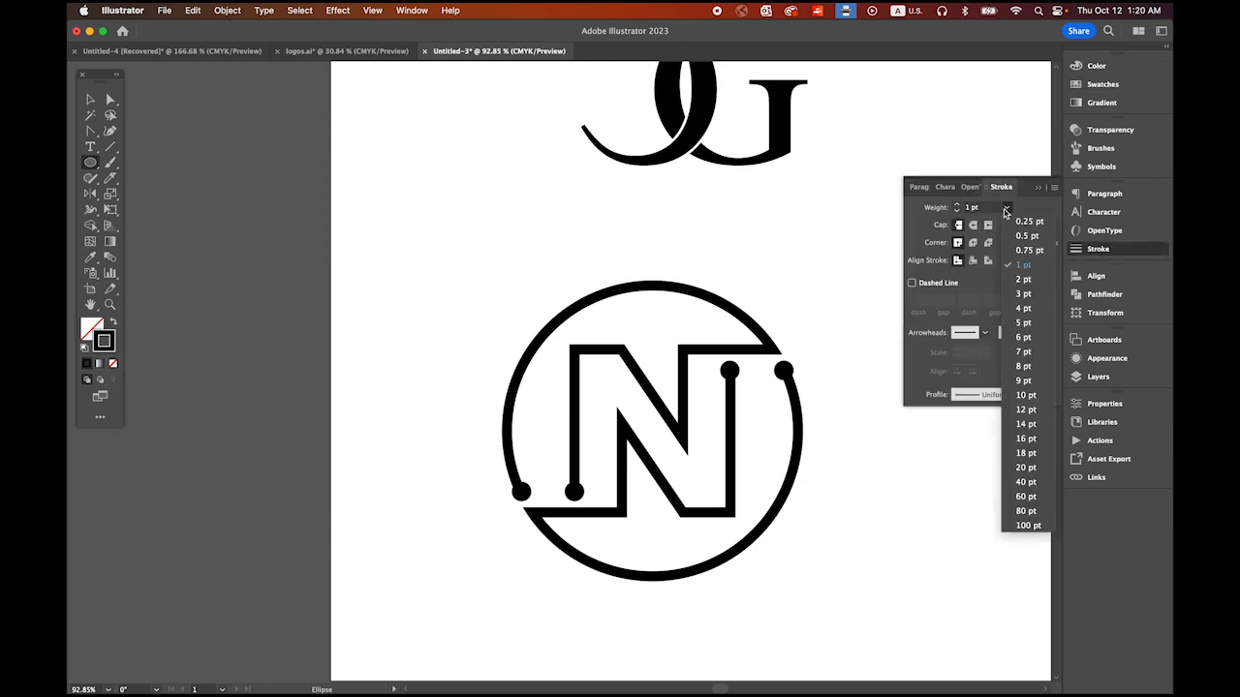
{"action": "left_click", "coordinate": [1023, 366]}
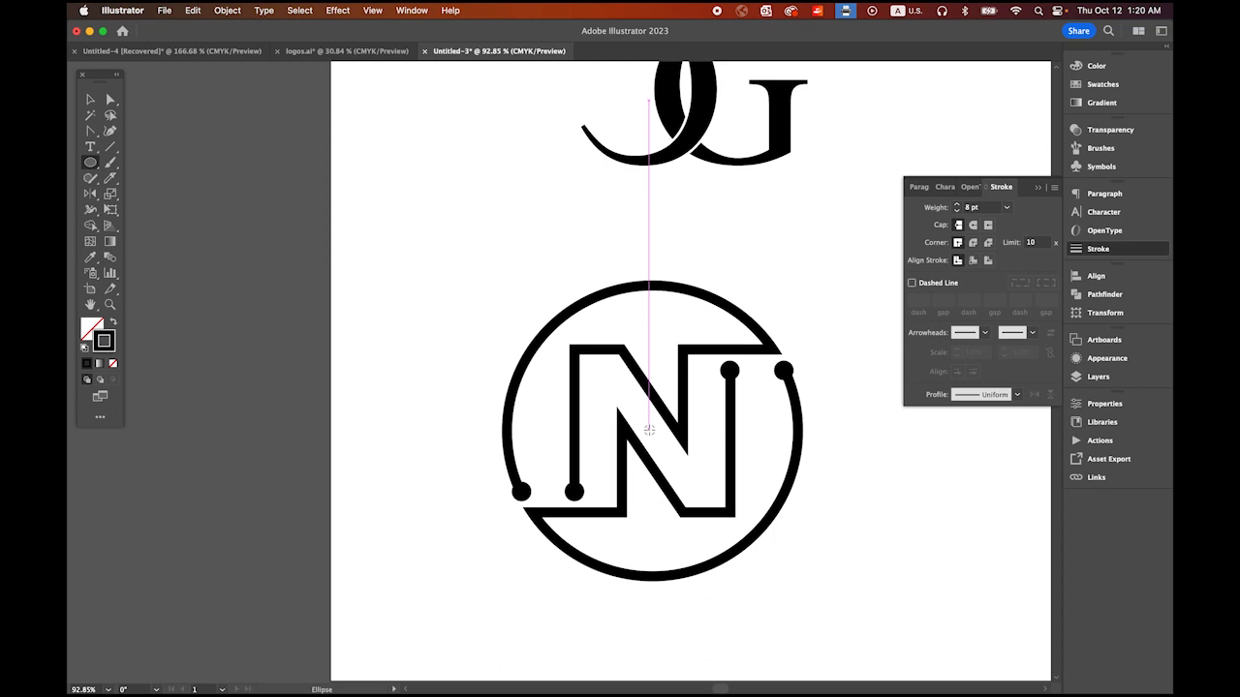
{"action": "left_click_drag", "start_coordinate": [649, 429], "coordinate": [827, 562]}
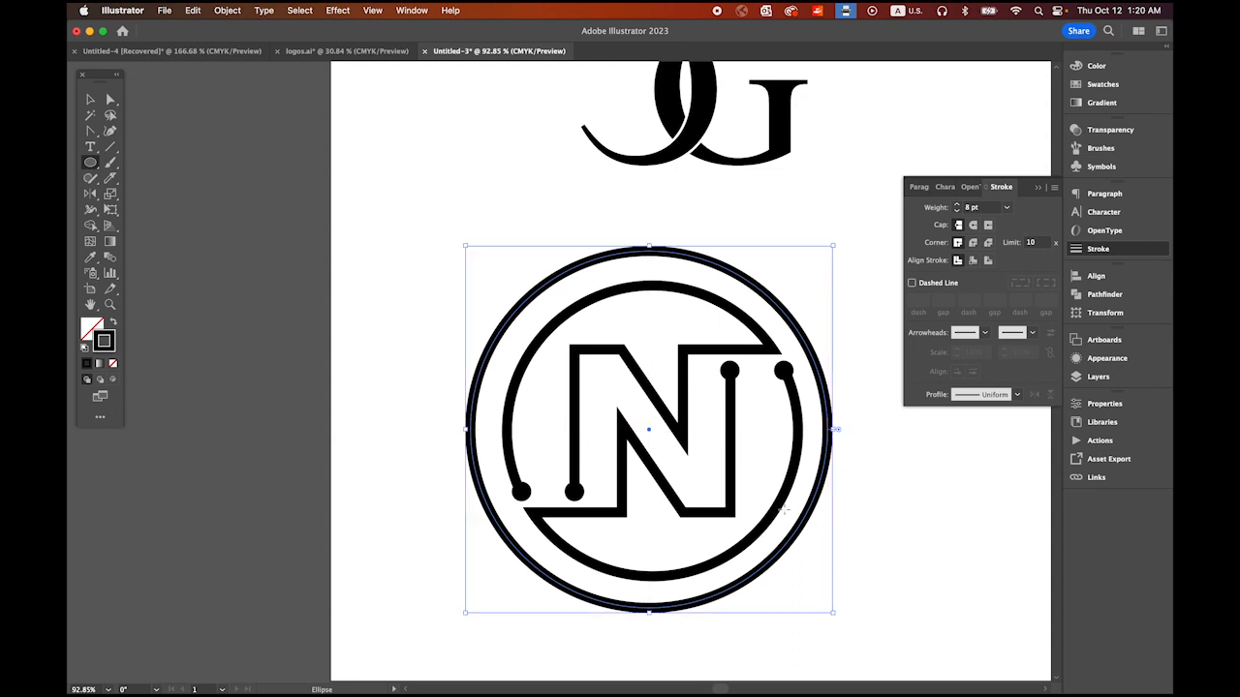
{"action": "left_click", "coordinate": [90, 100]}
{"action": "left_click", "coordinate": [359, 360]}
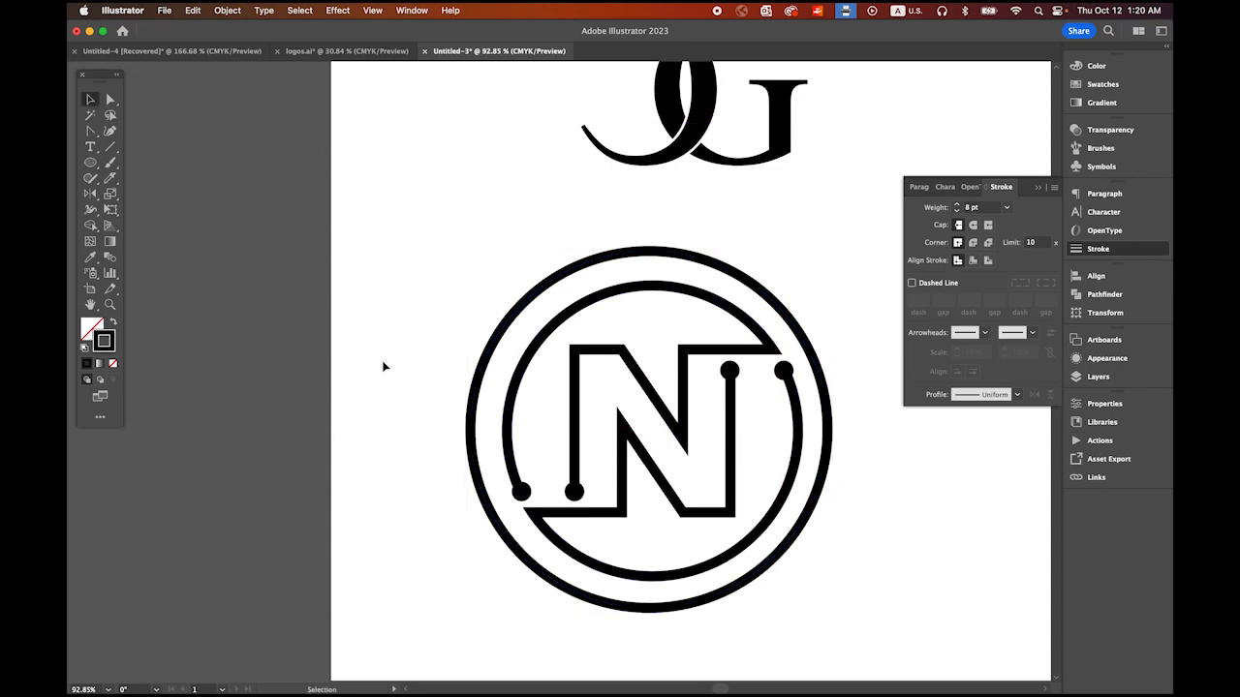
Step: Duplicate the inner ring's lower left dot into the empty area outside the outer circle, to its upper left
{"action": "left_click", "coordinate": [521, 496]}
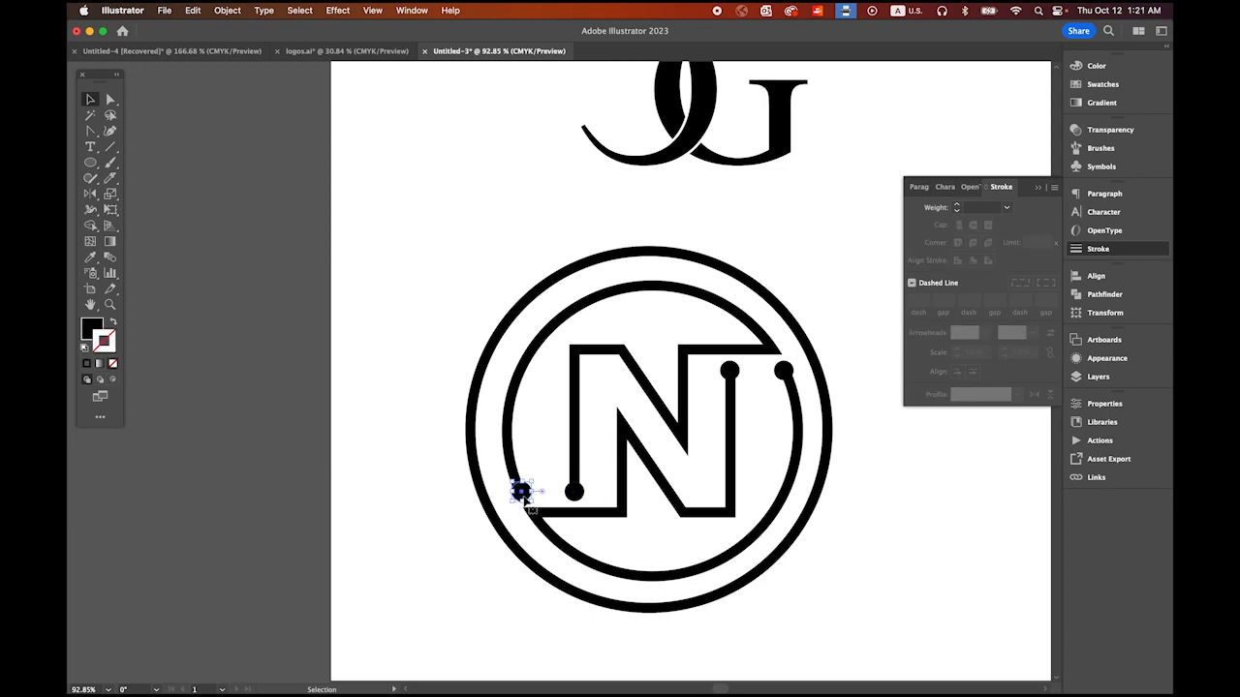
{"action": "left_click_drag", "start_coordinate": [524, 497], "coordinate": [404, 358]}
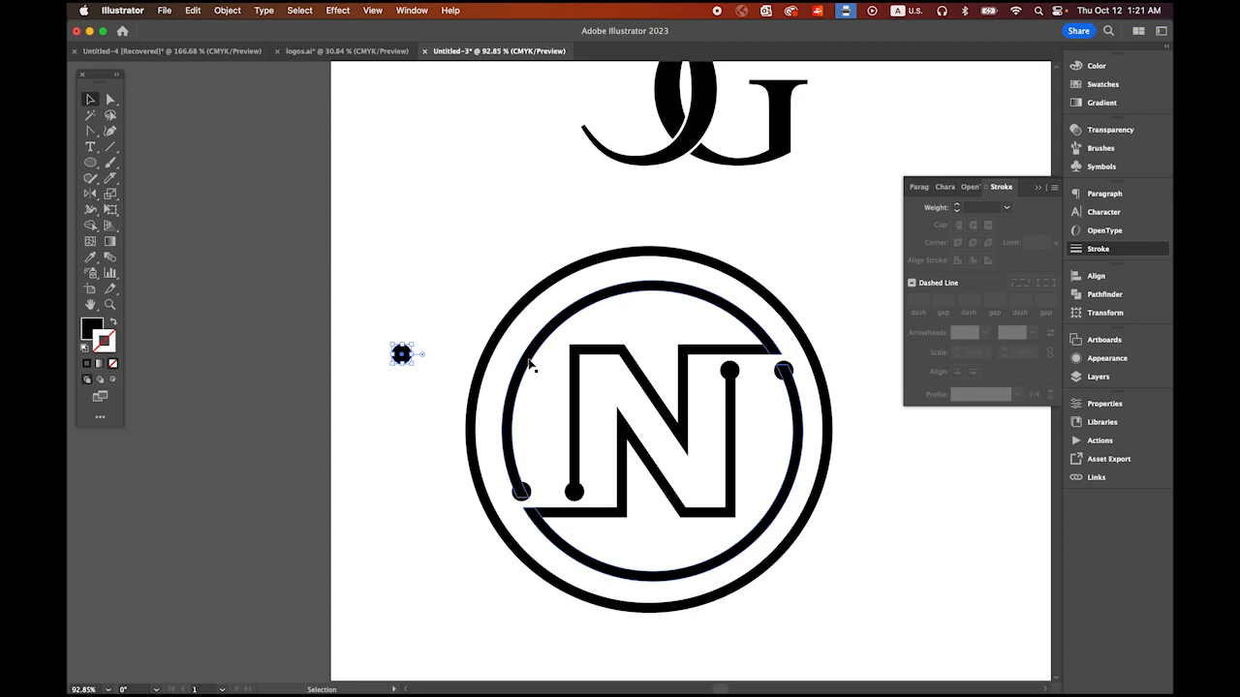
Step: Unite the N, the inner ring and its four end dots into one shape, leaving out the outer circle
{"action": "left_click_drag", "start_coordinate": [511, 346], "coordinate": [788, 515]}
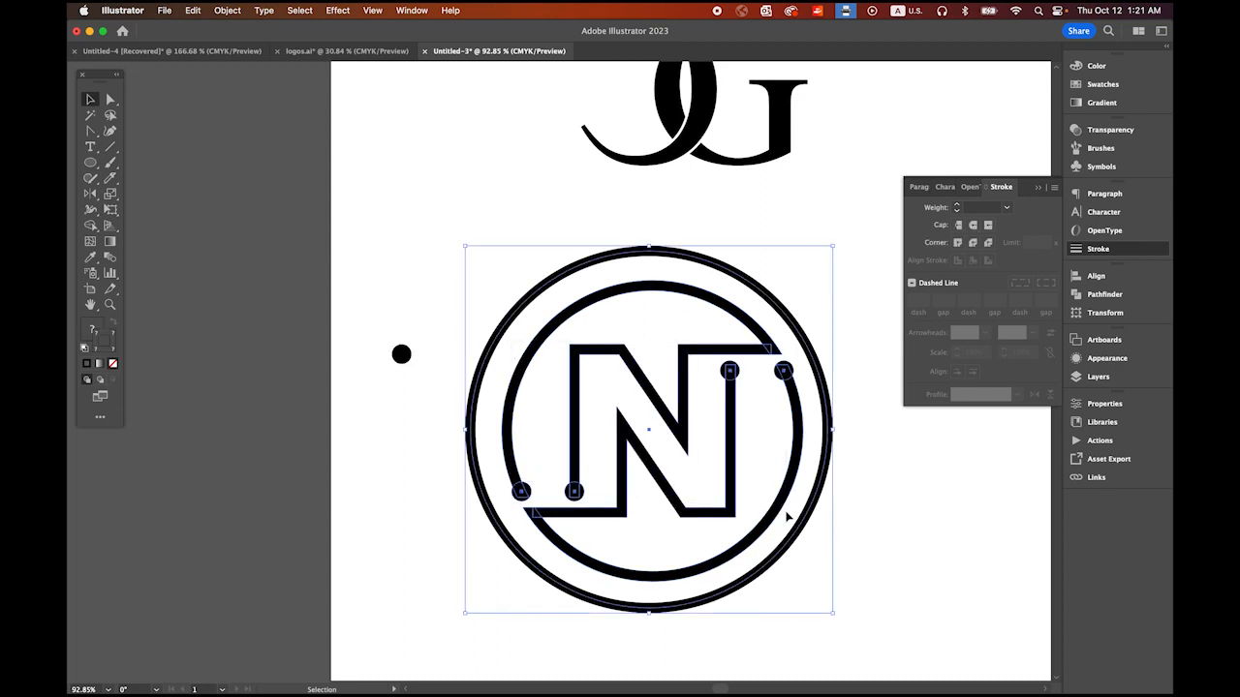
{"action": "left_click", "coordinate": [798, 329], "text": "shift"}
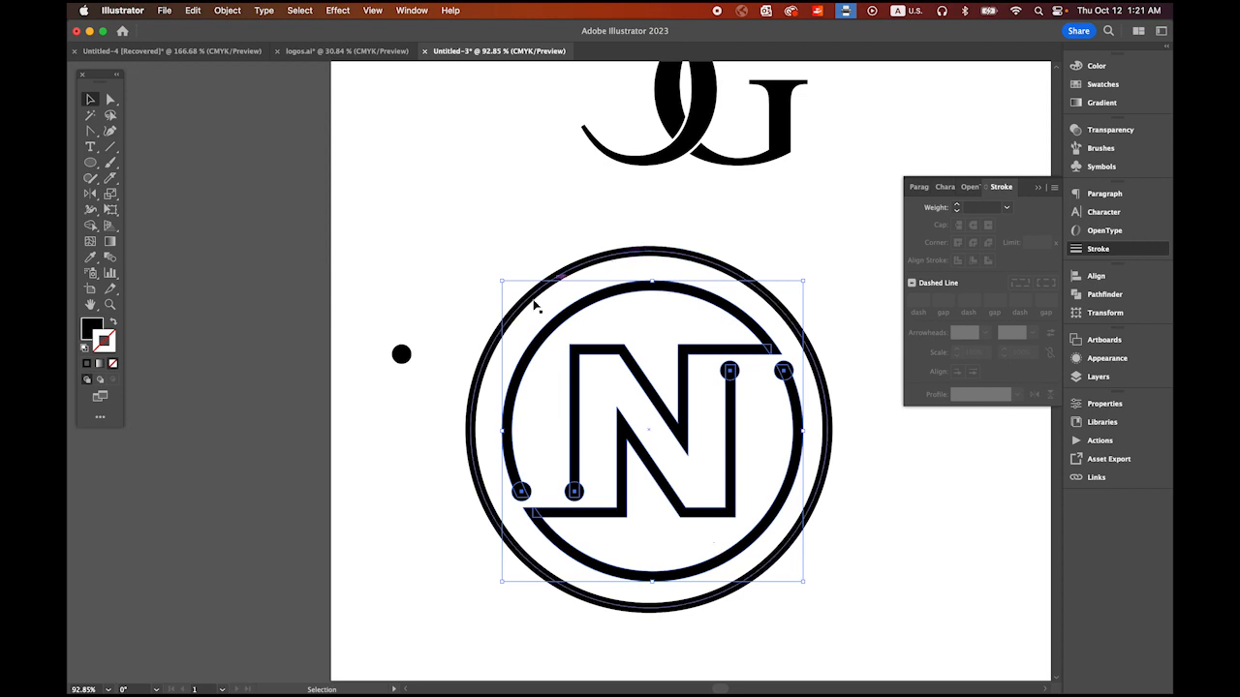
{"action": "left_click", "coordinate": [1102, 296]}
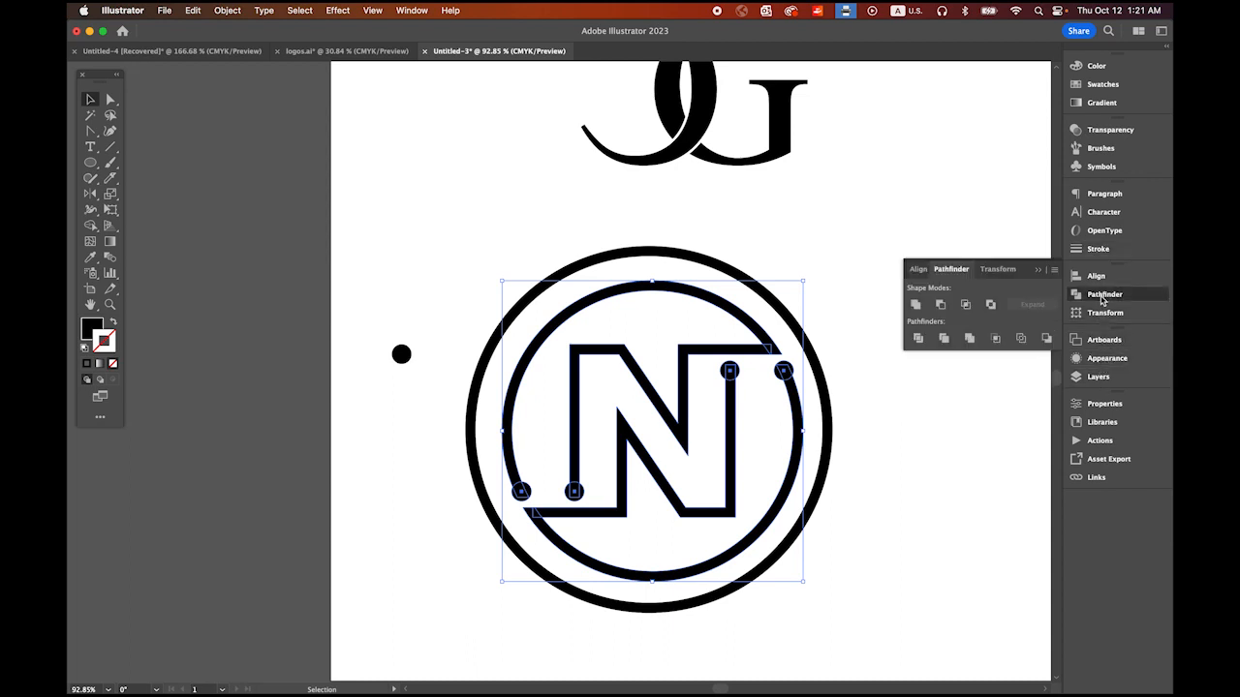
{"action": "left_click", "coordinate": [915, 304]}
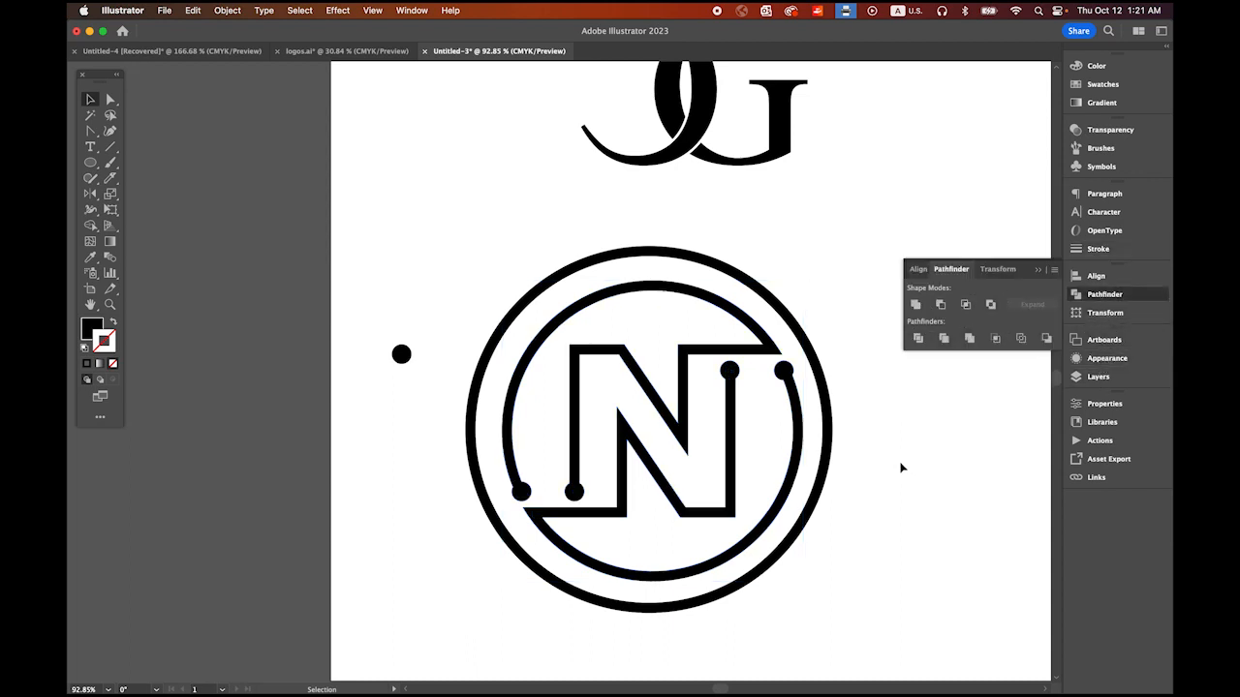
{"action": "left_click", "coordinate": [983, 468]}
Step: Align the united N emblem and the outer circle to each other's horizontal and vertical centers, relative to the selection
{"action": "left_click", "coordinate": [730, 404]}
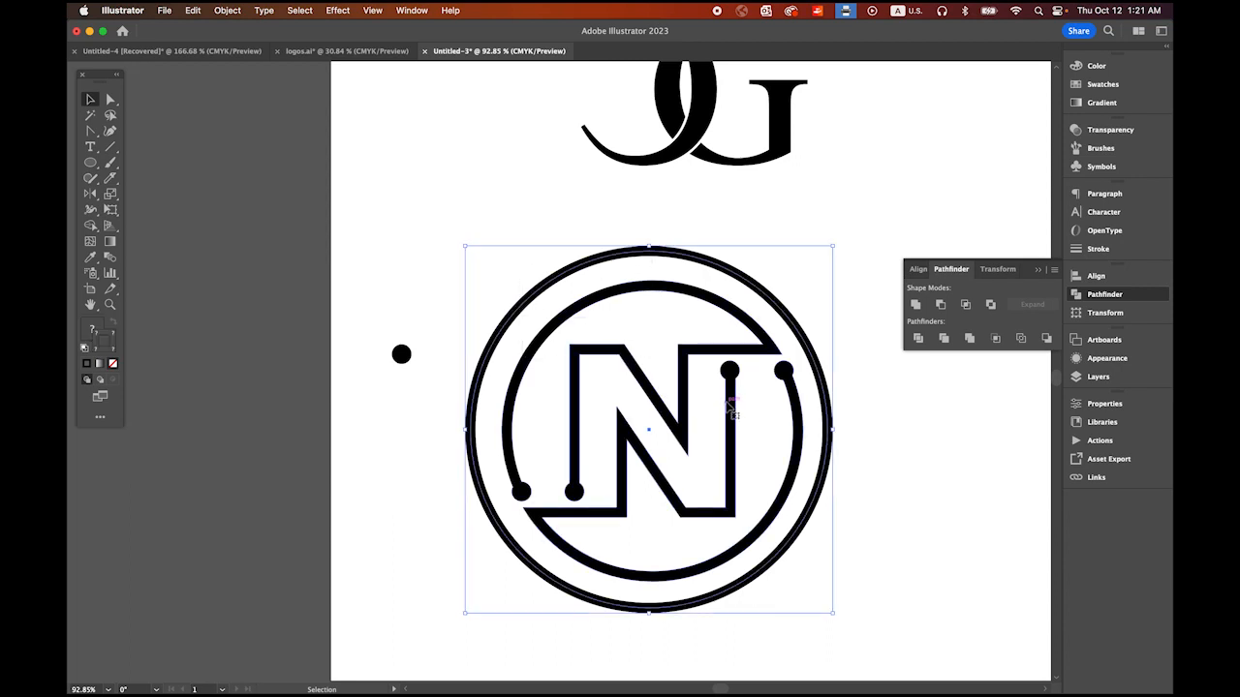
{"action": "left_click", "coordinate": [1096, 278]}
{"action": "left_click", "coordinate": [1030, 382]}
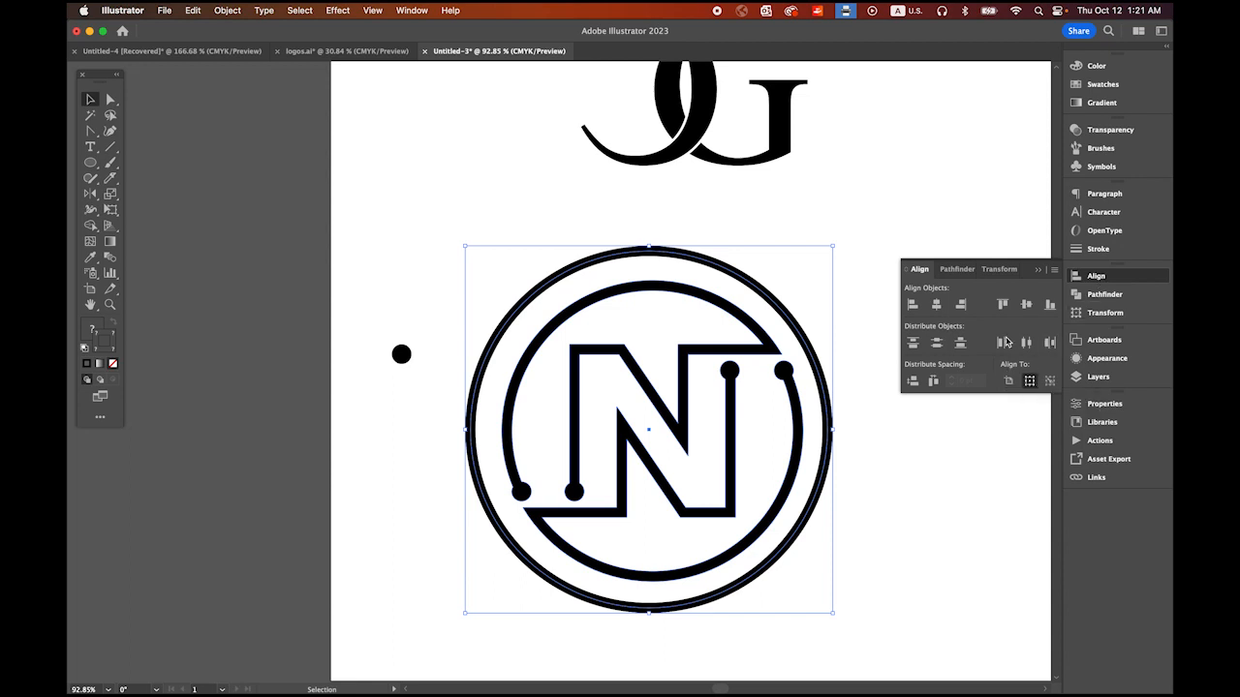
{"action": "left_click", "coordinate": [936, 304]}
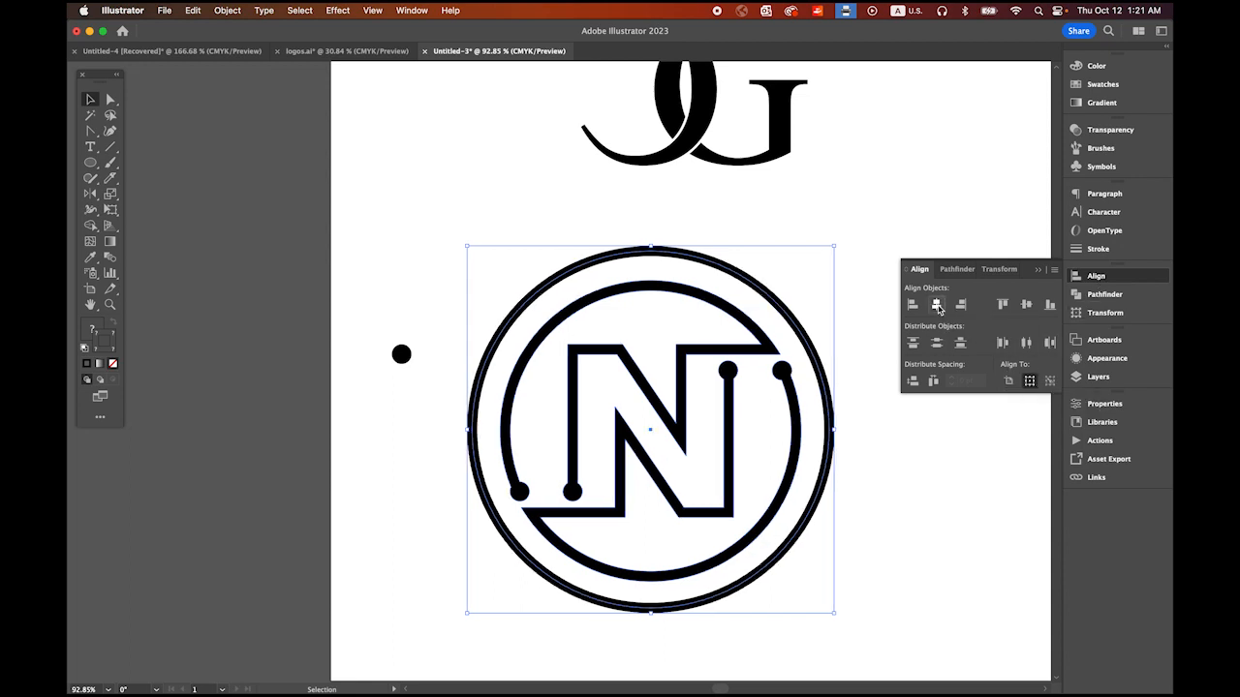
{"action": "left_click", "coordinate": [1027, 307]}
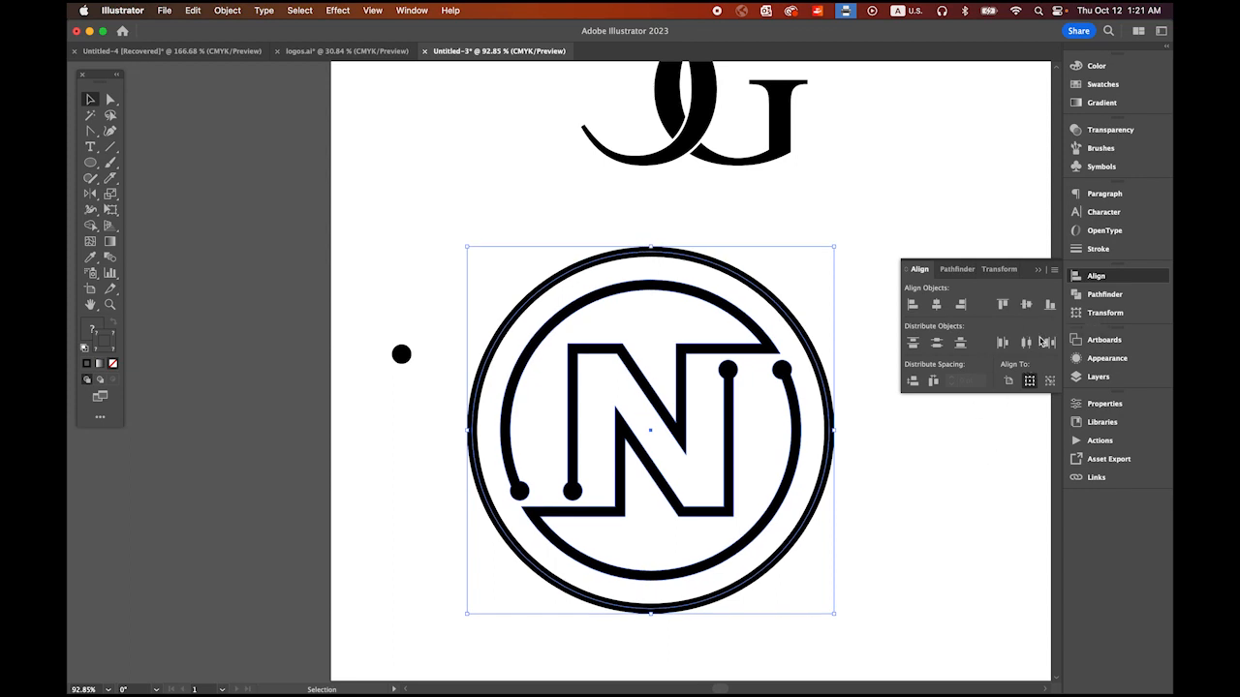
{"action": "left_click", "coordinate": [1038, 269]}
{"action": "left_click", "coordinate": [946, 461]}
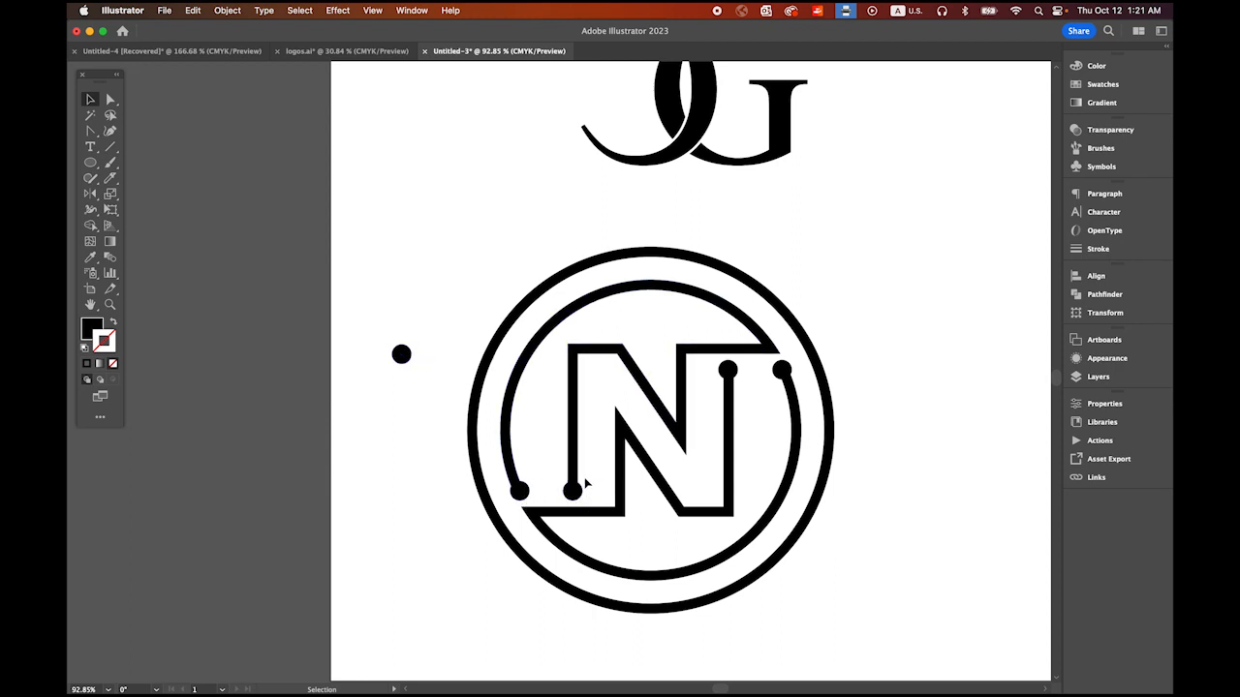
Step: Cut the outer circle's path with the Scissors at two points on its upper left, a short arc apart
{"action": "left_click", "coordinate": [524, 312]}
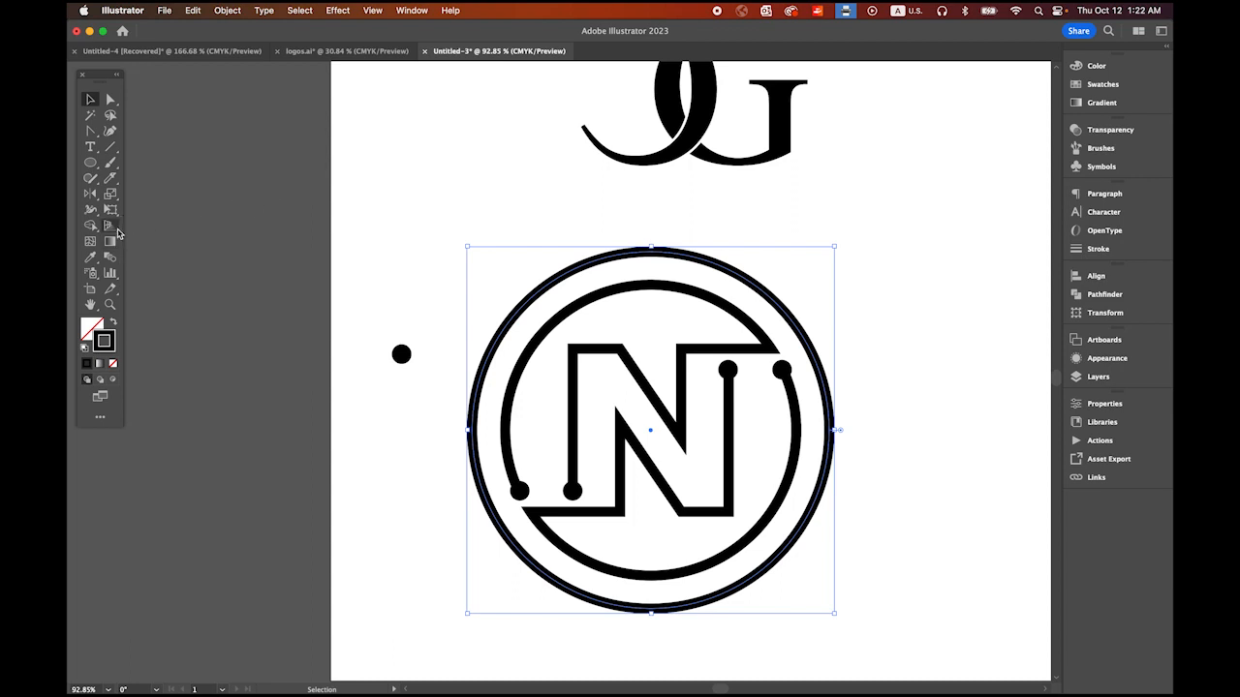
{"action": "left_click_drag", "start_coordinate": [110, 179], "coordinate": [201, 200]}
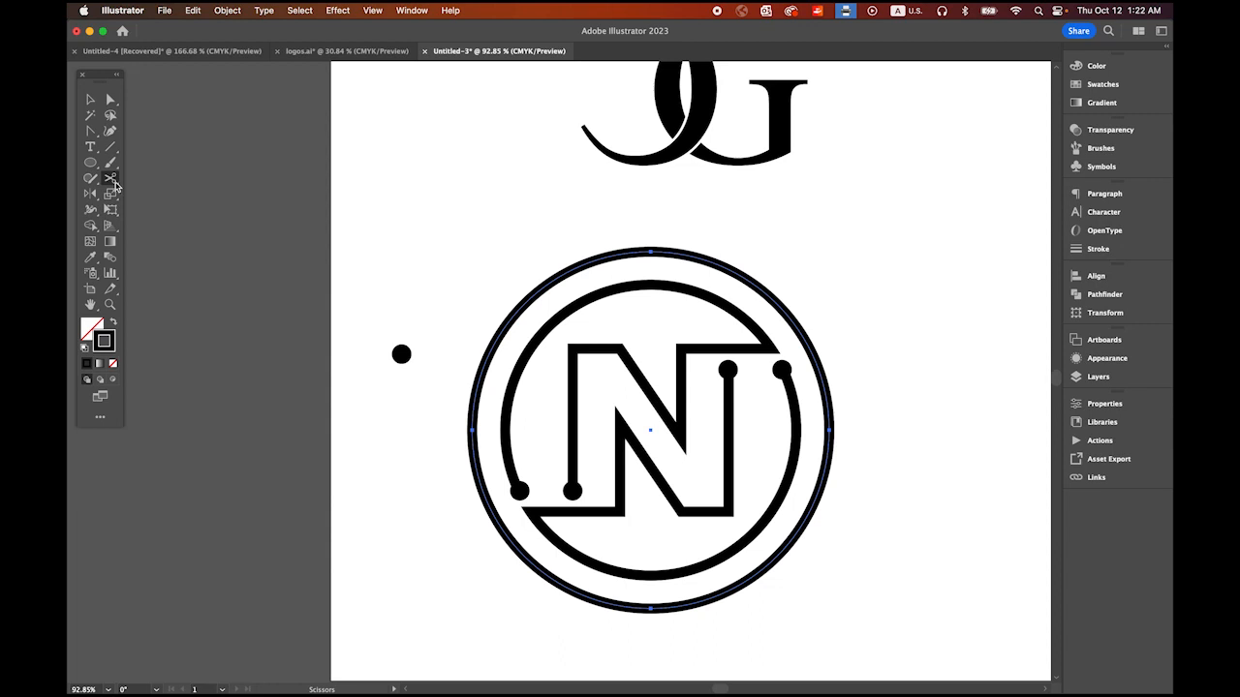
{"action": "left_click", "coordinate": [490, 318]}
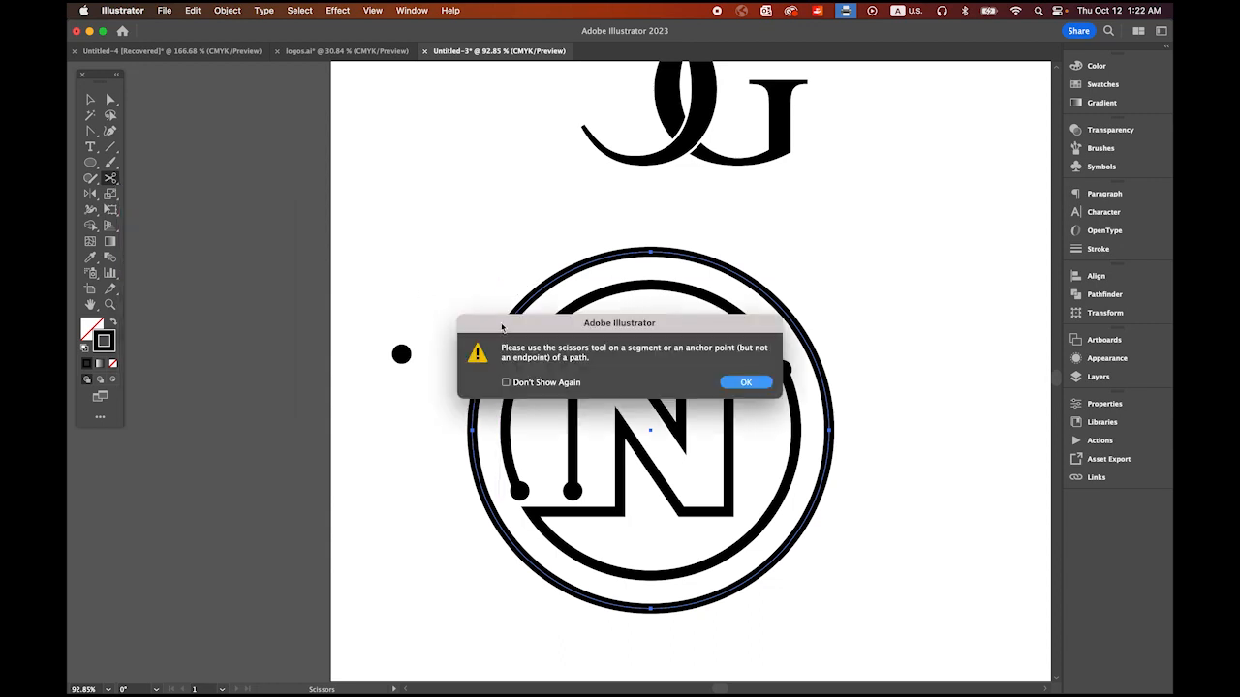
{"action": "left_click", "coordinate": [746, 382]}
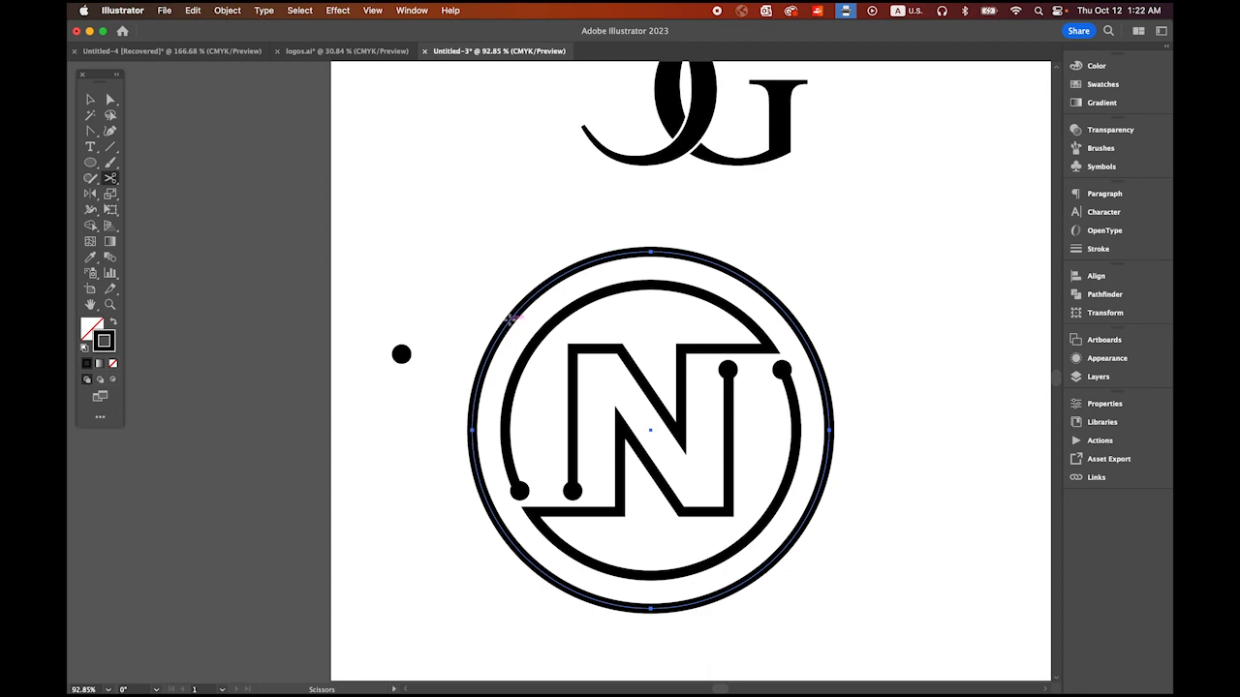
{"action": "left_click", "coordinate": [510, 318]}
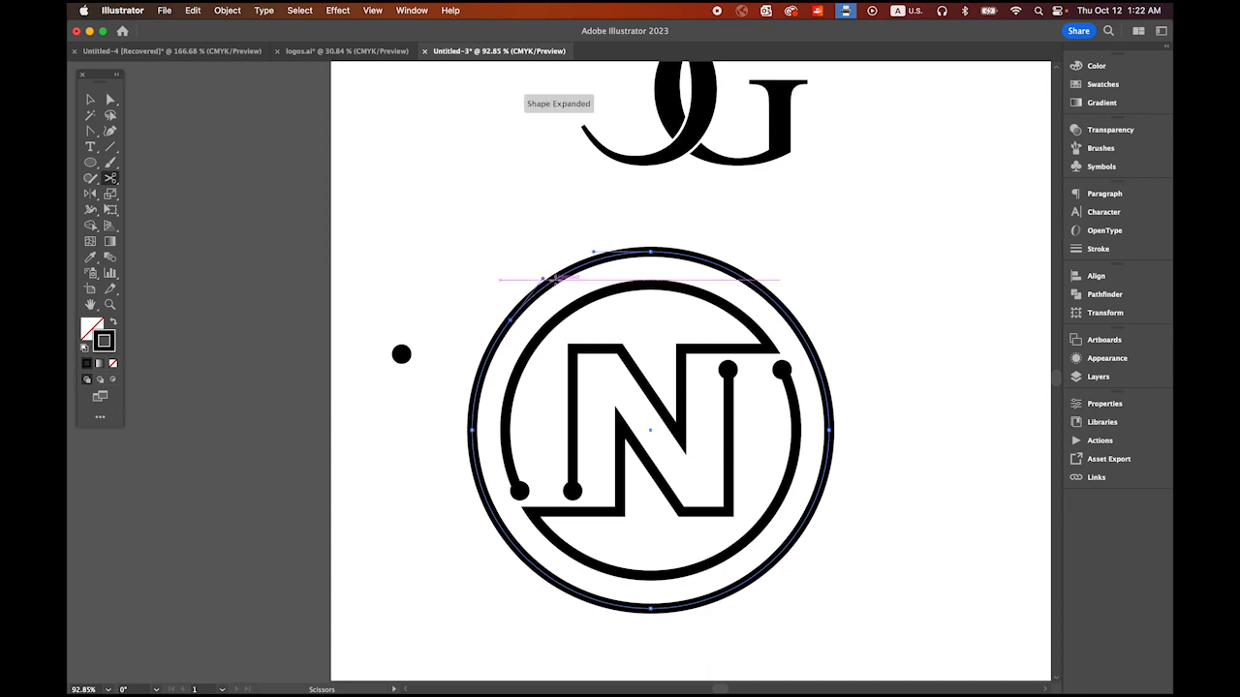
{"action": "left_click", "coordinate": [552, 279]}
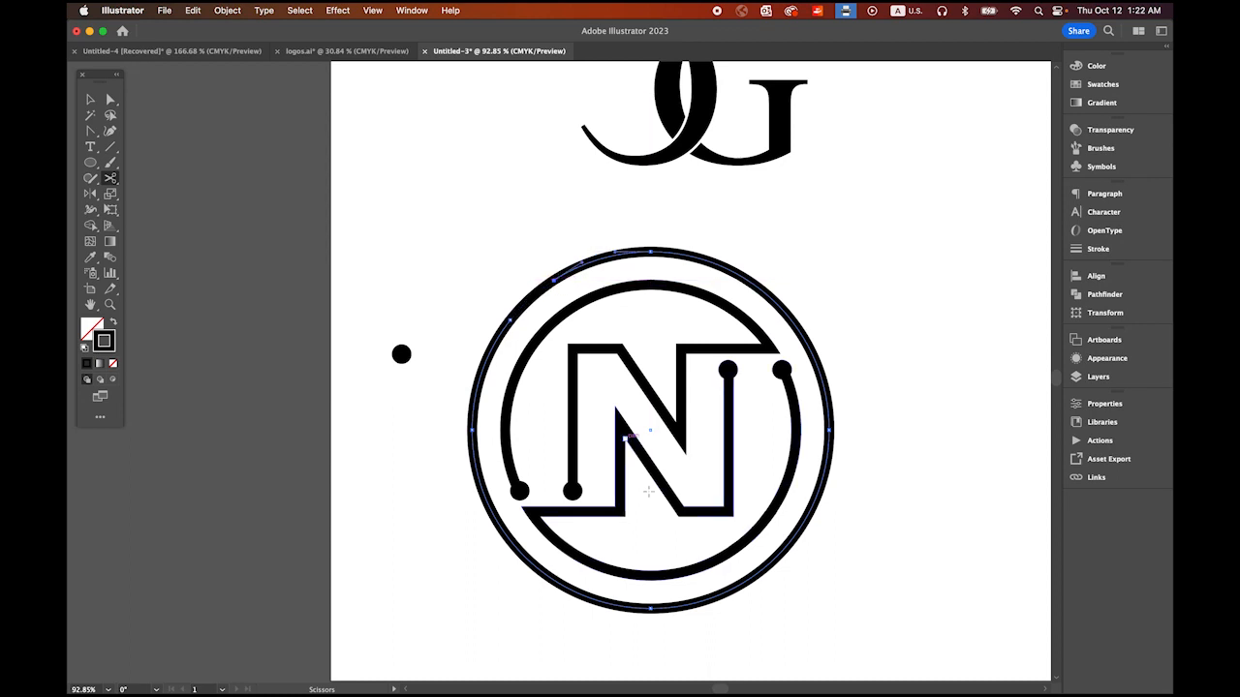
Step: Cut a matching short arc on the outer circle's lower right and delete both cut arcs to leave opposite gaps
{"action": "left_click", "coordinate": [755, 575]}
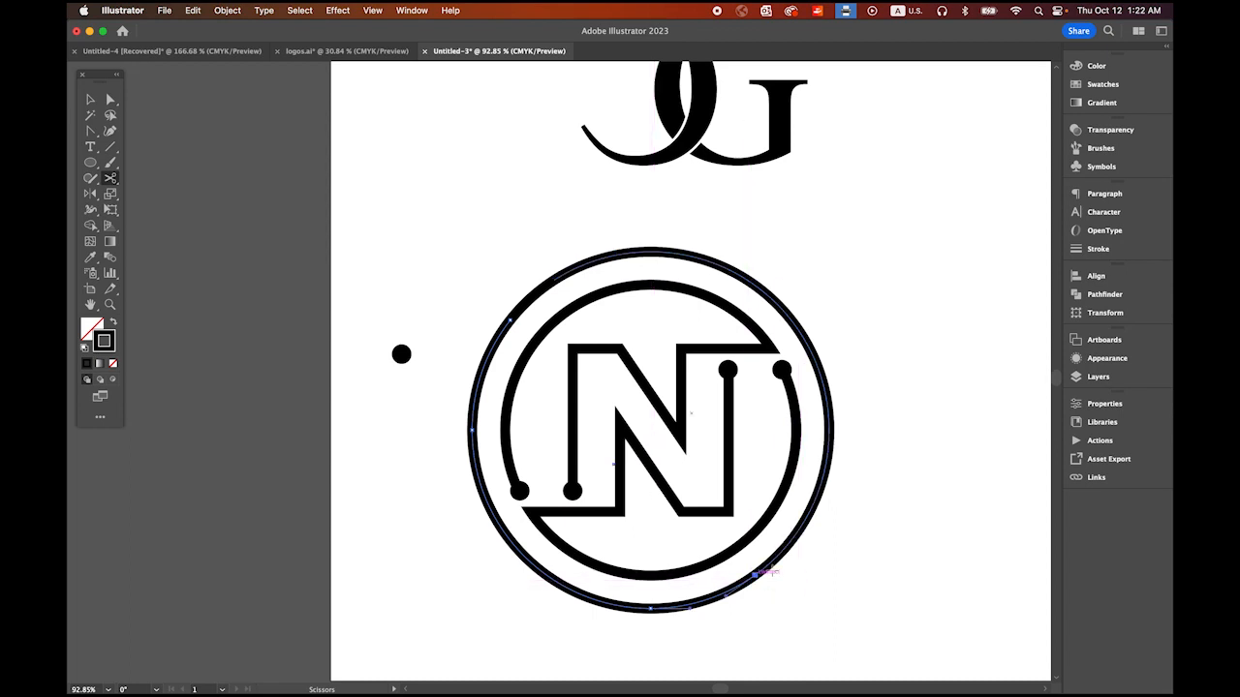
{"action": "left_click", "coordinate": [800, 524]}
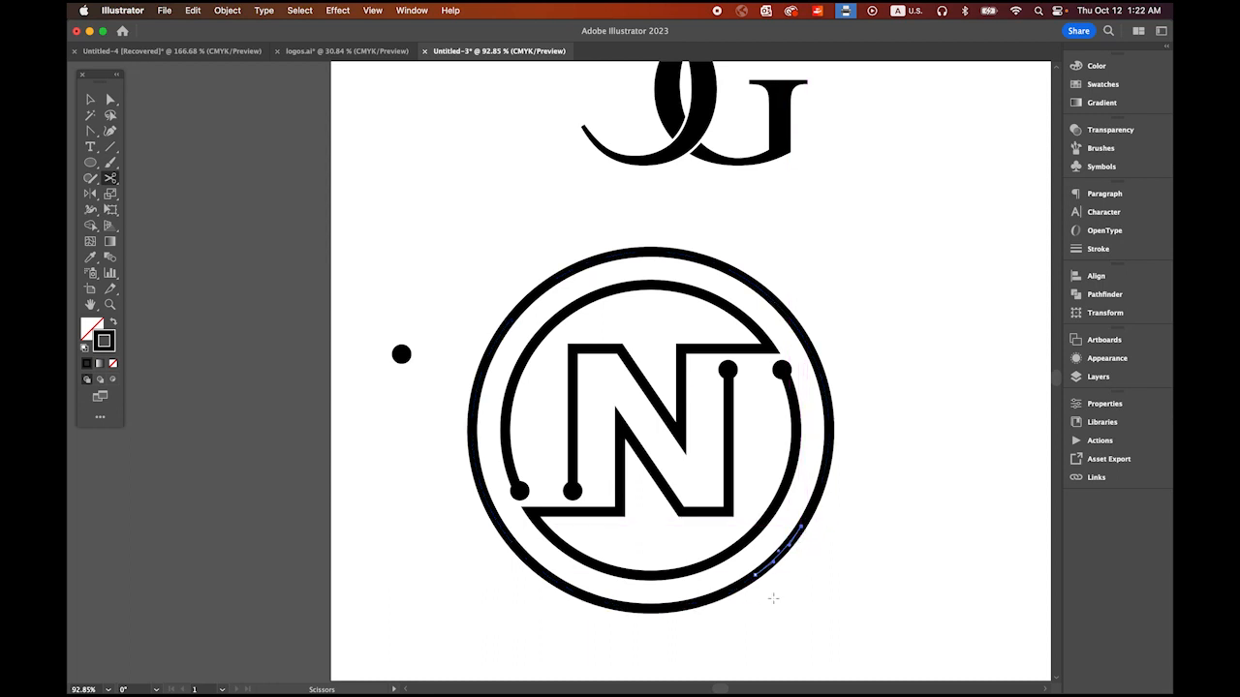
{"action": "key", "text": "Delete"}
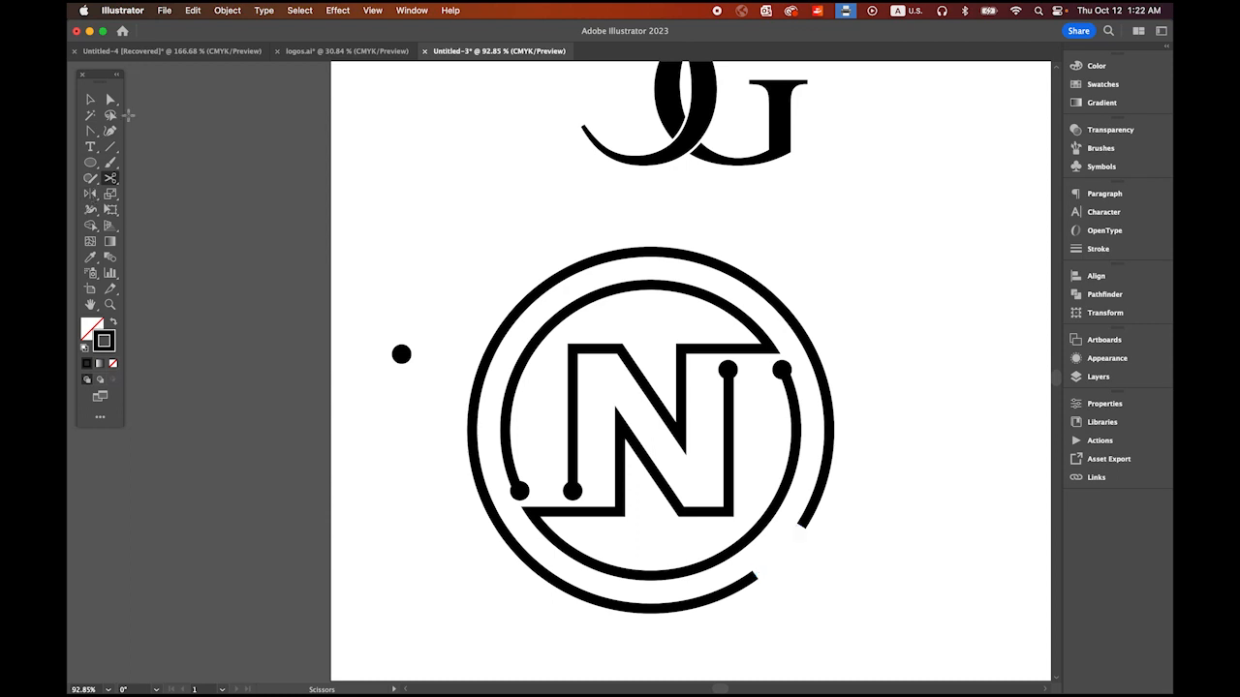
{"action": "left_click", "coordinate": [110, 99]}
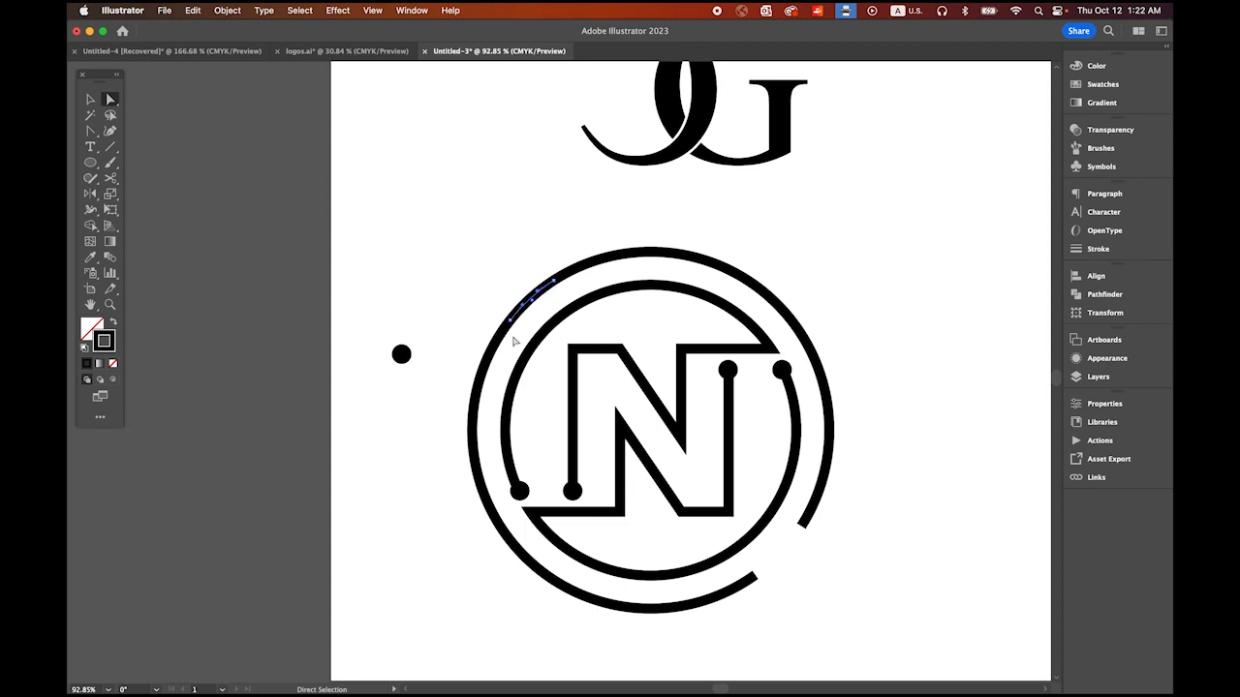
{"action": "key", "text": "Delete"}
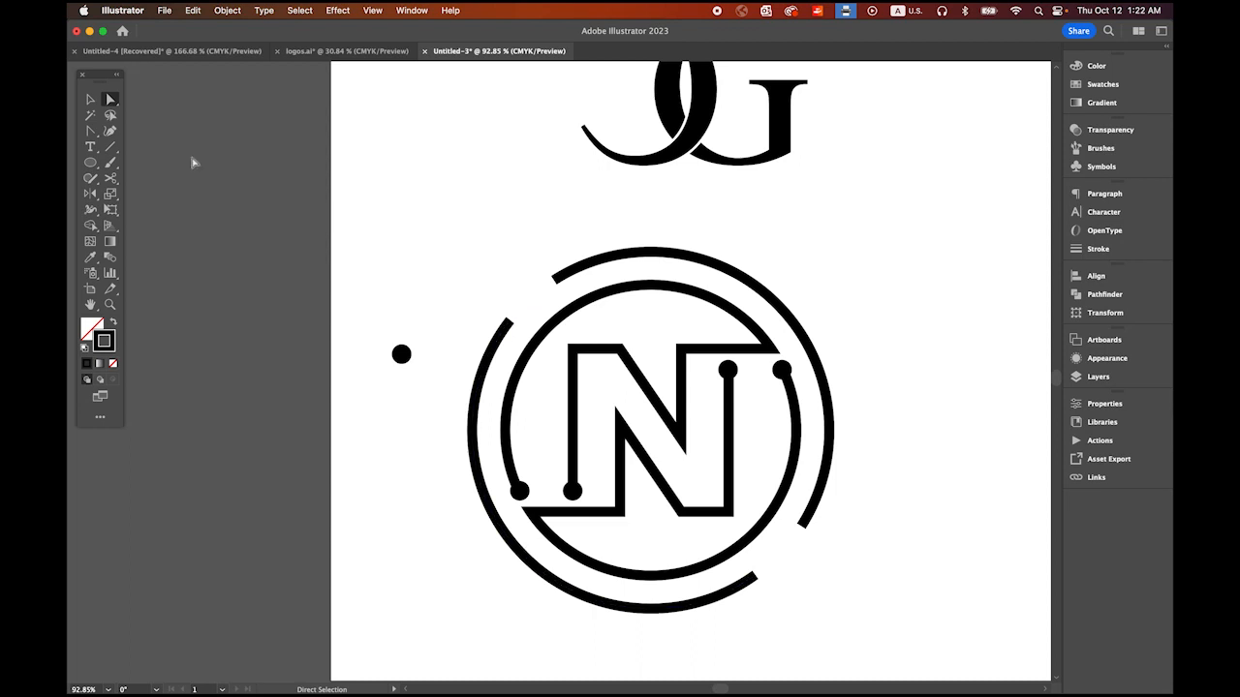
Step: Place copies of the spare dot on all four open ends of the outer arcs, using the original for the lower right end
{"action": "left_click", "coordinate": [90, 99]}
{"action": "left_click_drag", "start_coordinate": [402, 354], "coordinate": [760, 582]}
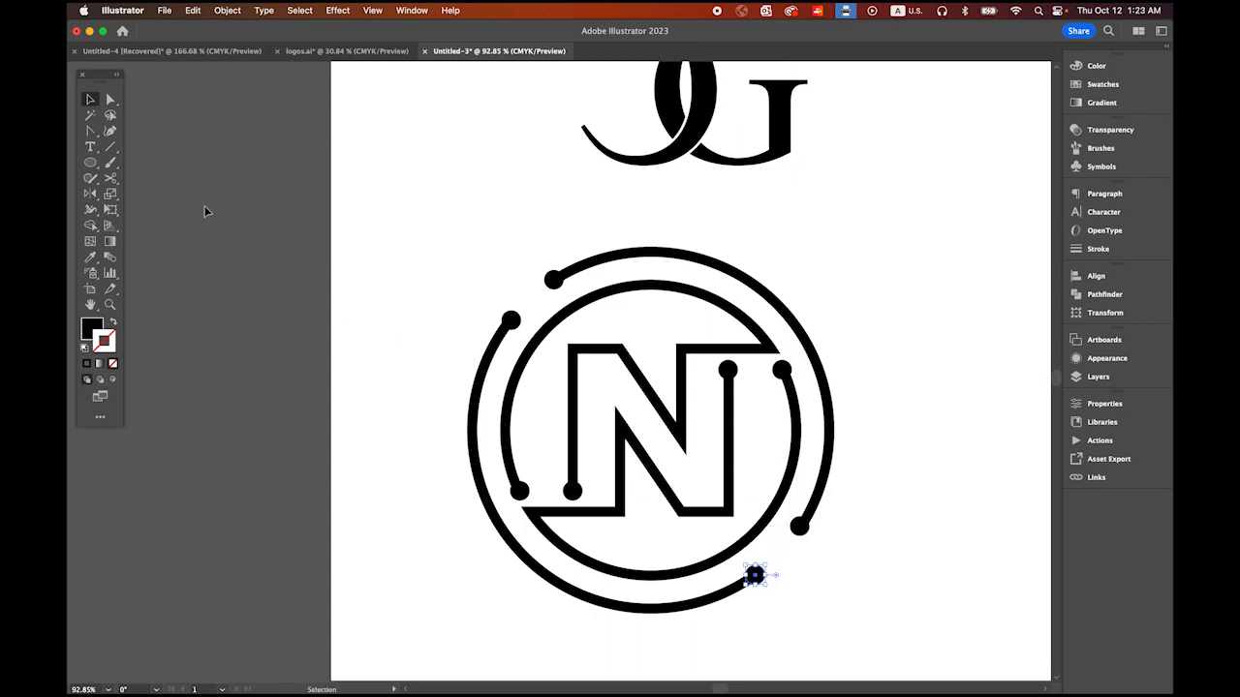
{"action": "left_click", "coordinate": [202, 168]}
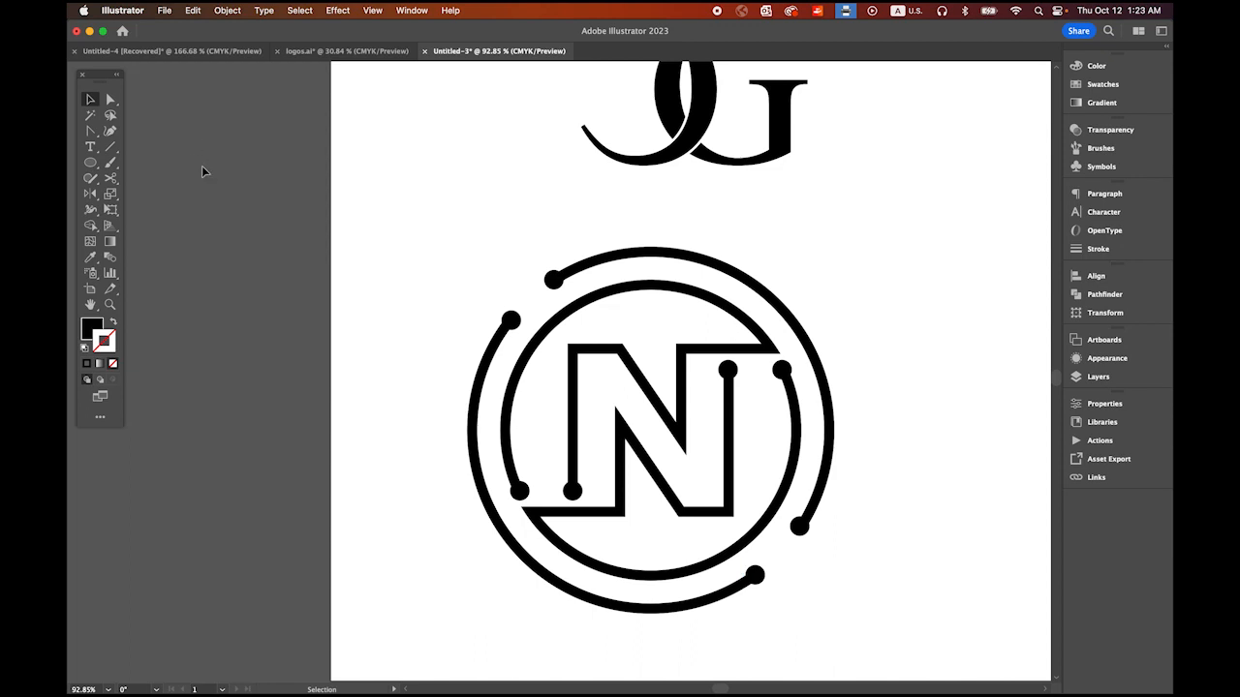
Step: Expand the fill and stroke of the two outer arcs into filled shapes
{"action": "left_click", "coordinate": [620, 261]}
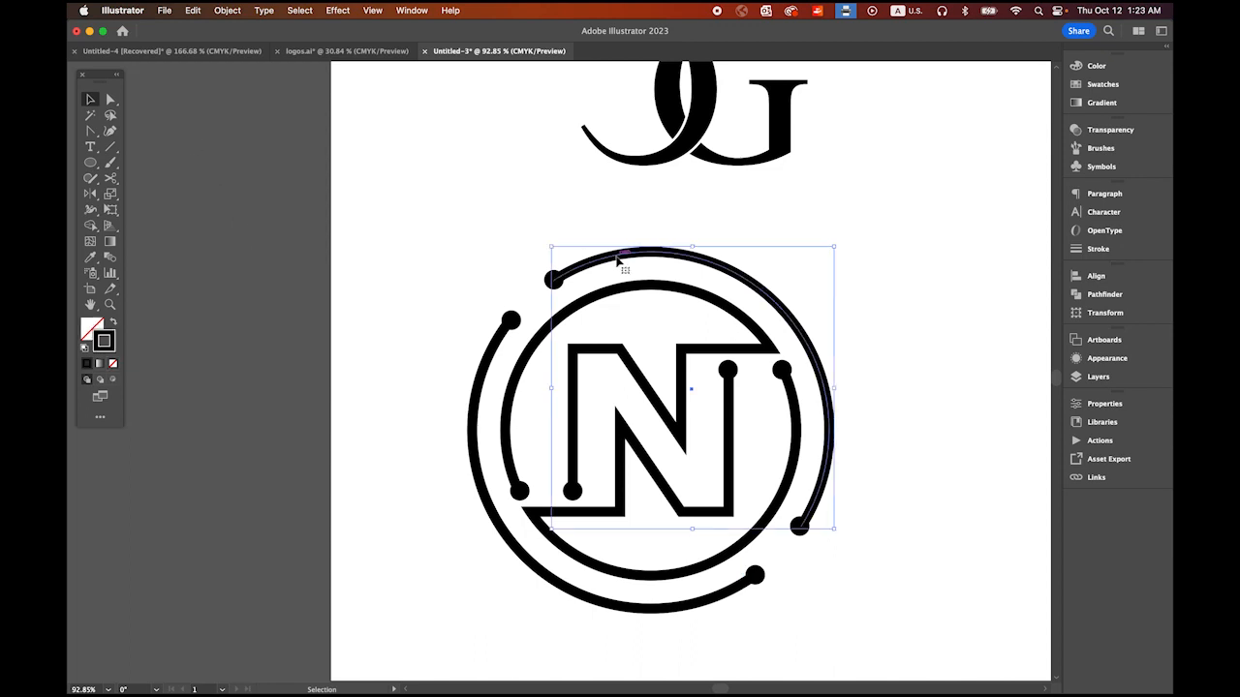
{"action": "left_click", "coordinate": [478, 426], "text": "shift"}
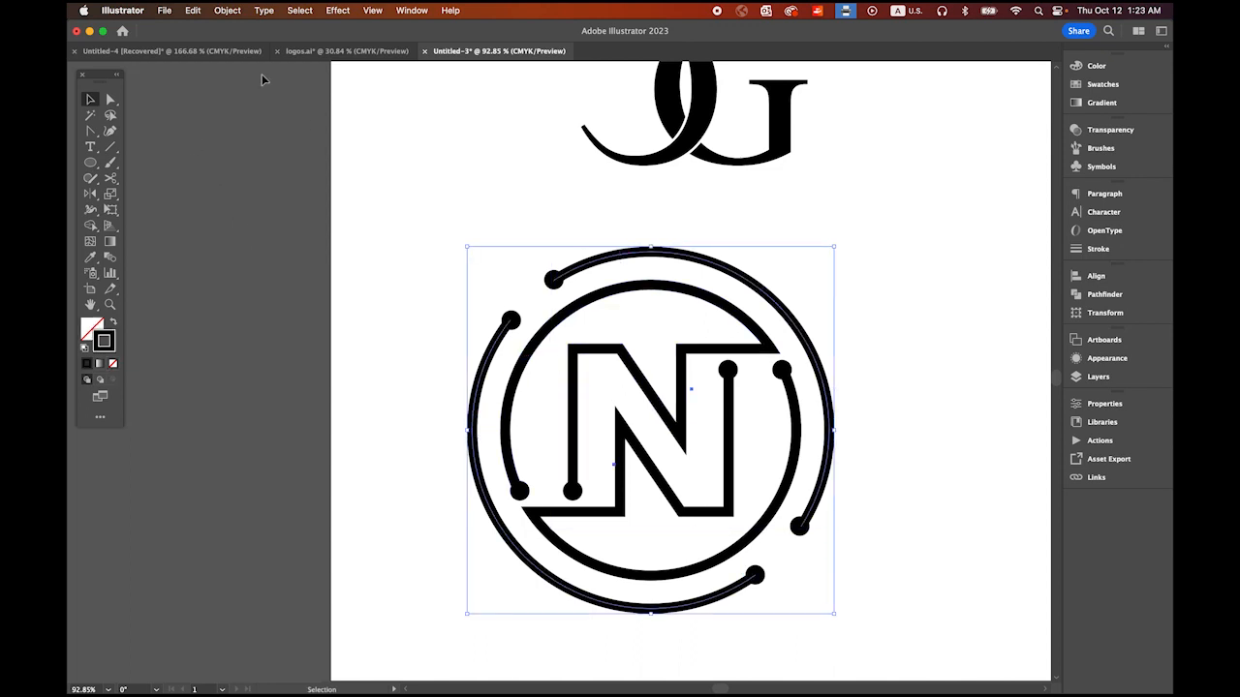
{"action": "left_click", "coordinate": [227, 9]}
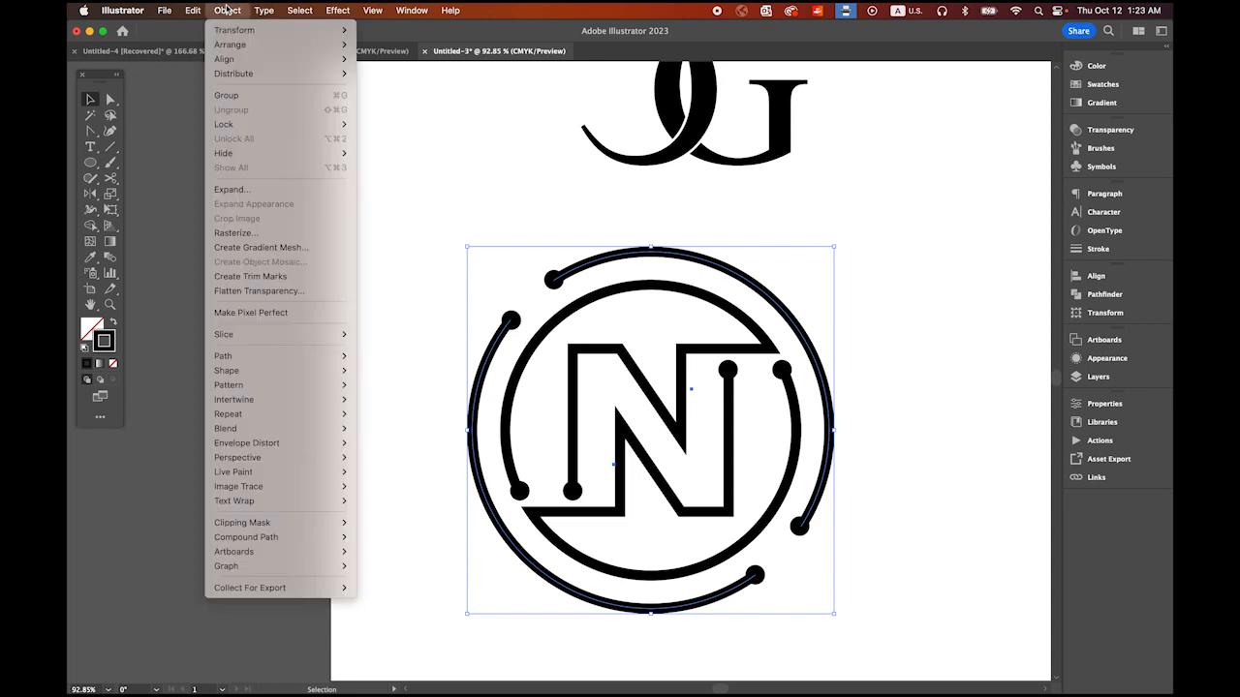
{"action": "left_click", "coordinate": [239, 189]}
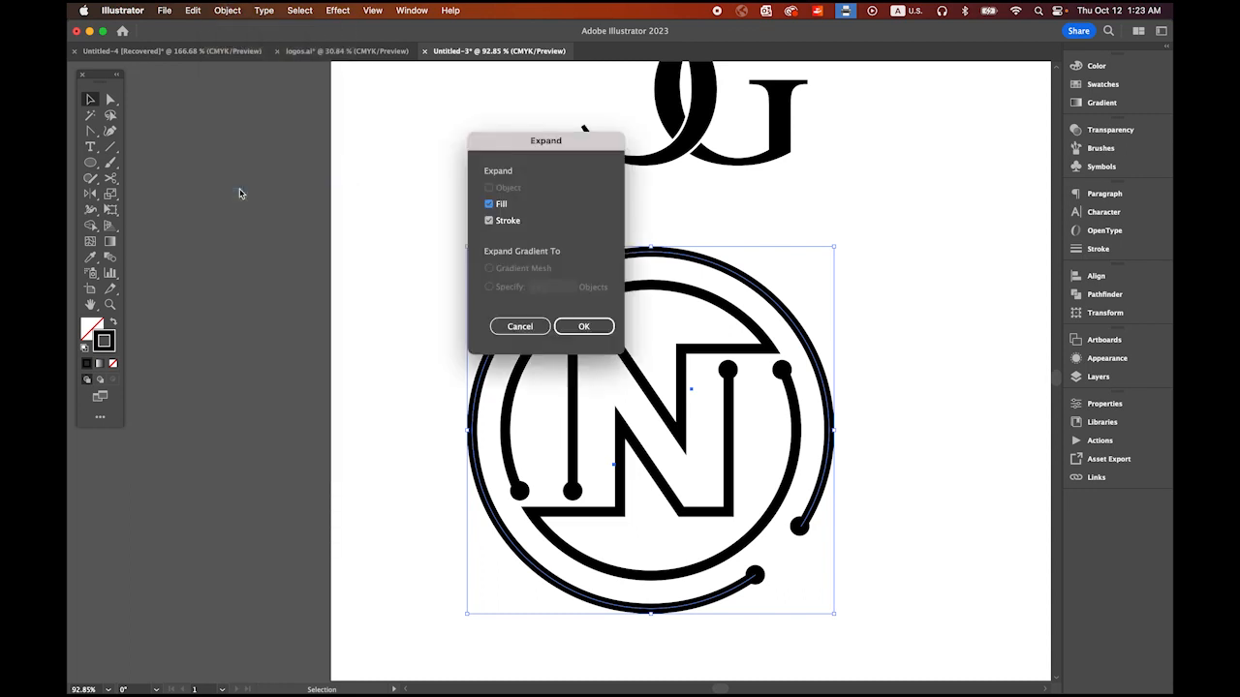
{"action": "left_click", "coordinate": [584, 326]}
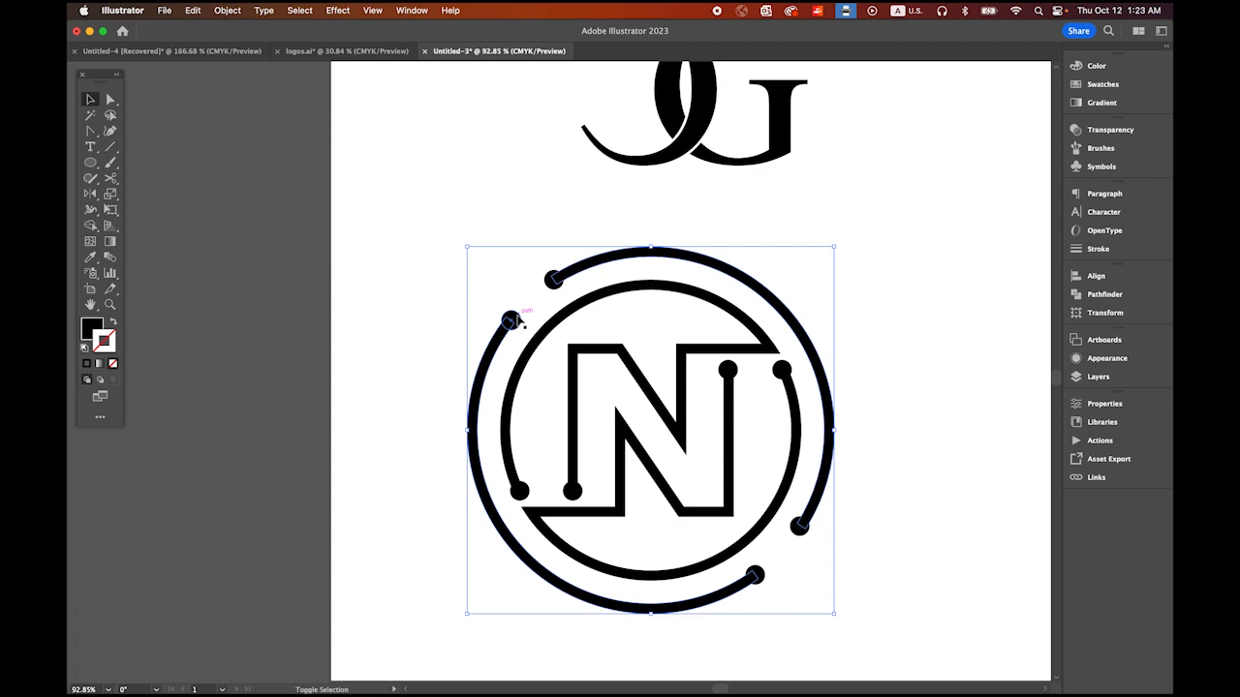
Step: Unite the two expanded outer arcs with their four end dots into one shape
{"action": "left_click", "coordinate": [553, 286], "text": "shift"}
{"action": "left_click", "coordinate": [800, 528], "text": "shift"}
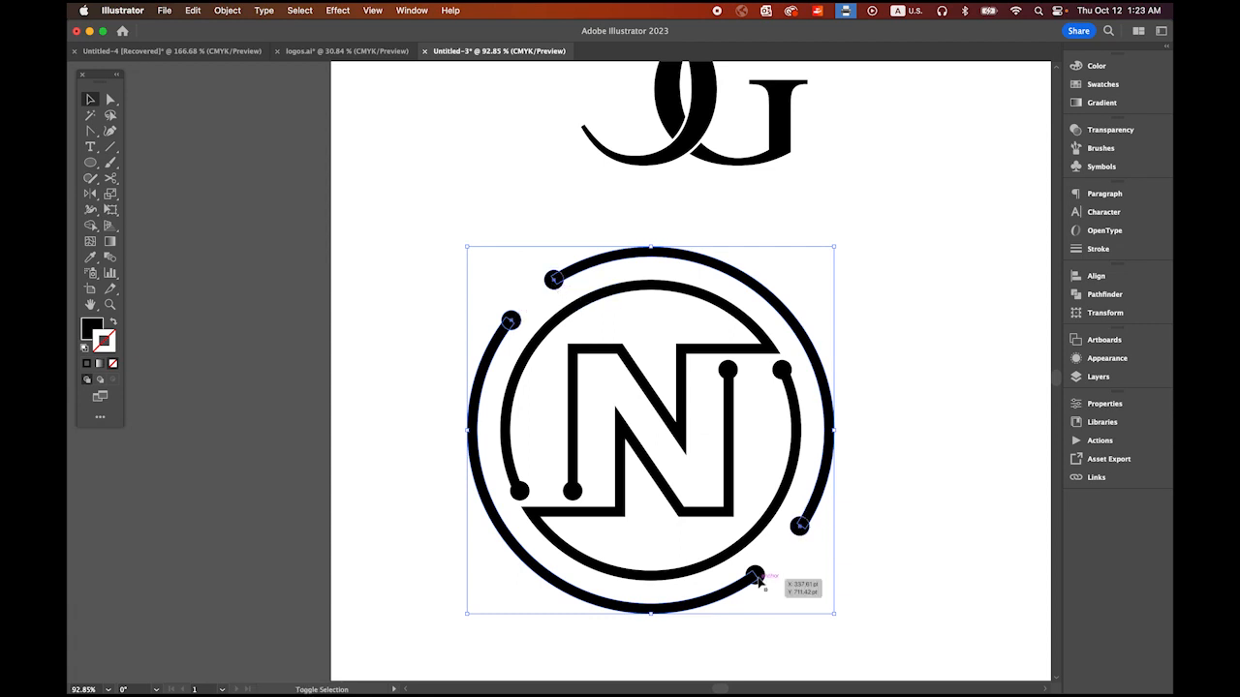
{"action": "left_click", "coordinate": [755, 578], "text": "shift"}
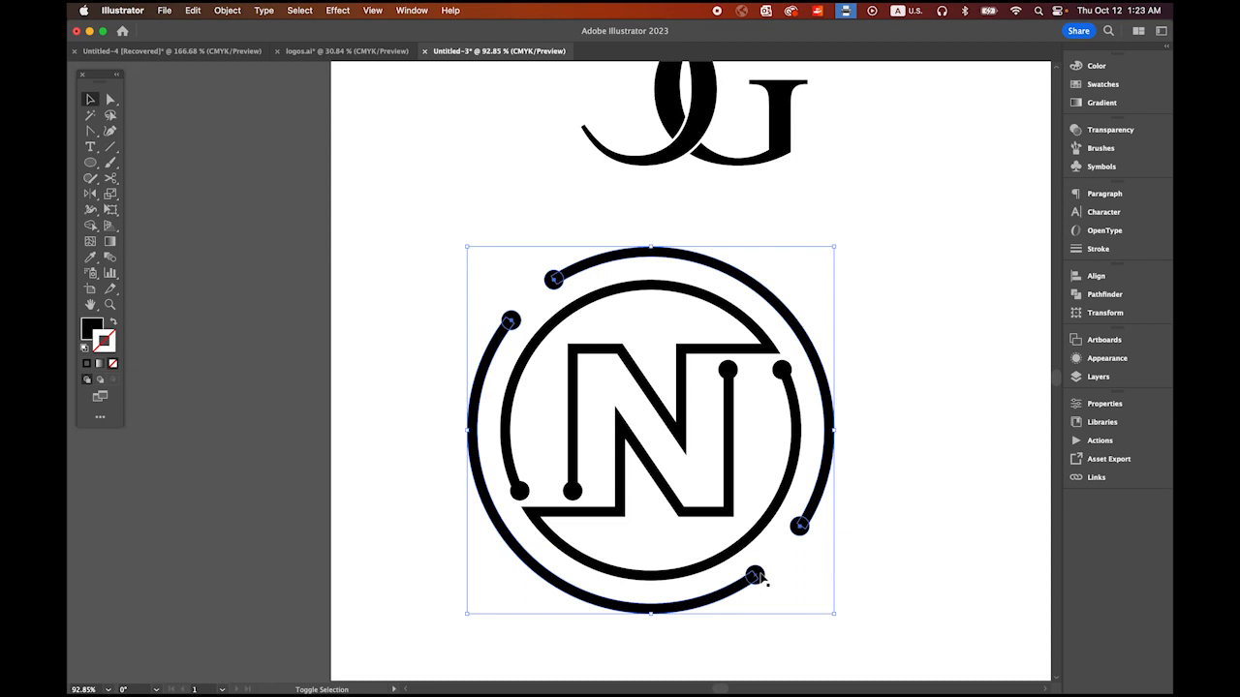
{"action": "left_click", "coordinate": [1104, 294]}
{"action": "left_click", "coordinate": [915, 304]}
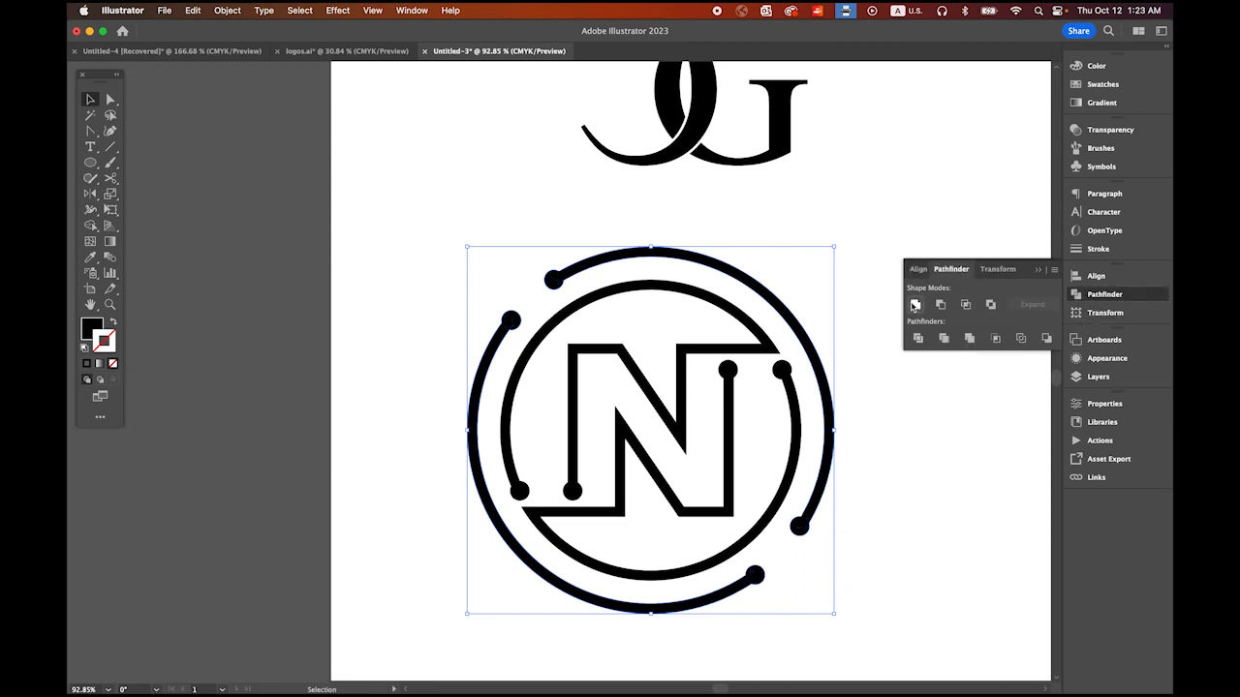
{"action": "left_click", "coordinate": [1040, 270]}
{"action": "left_click", "coordinate": [944, 380]}
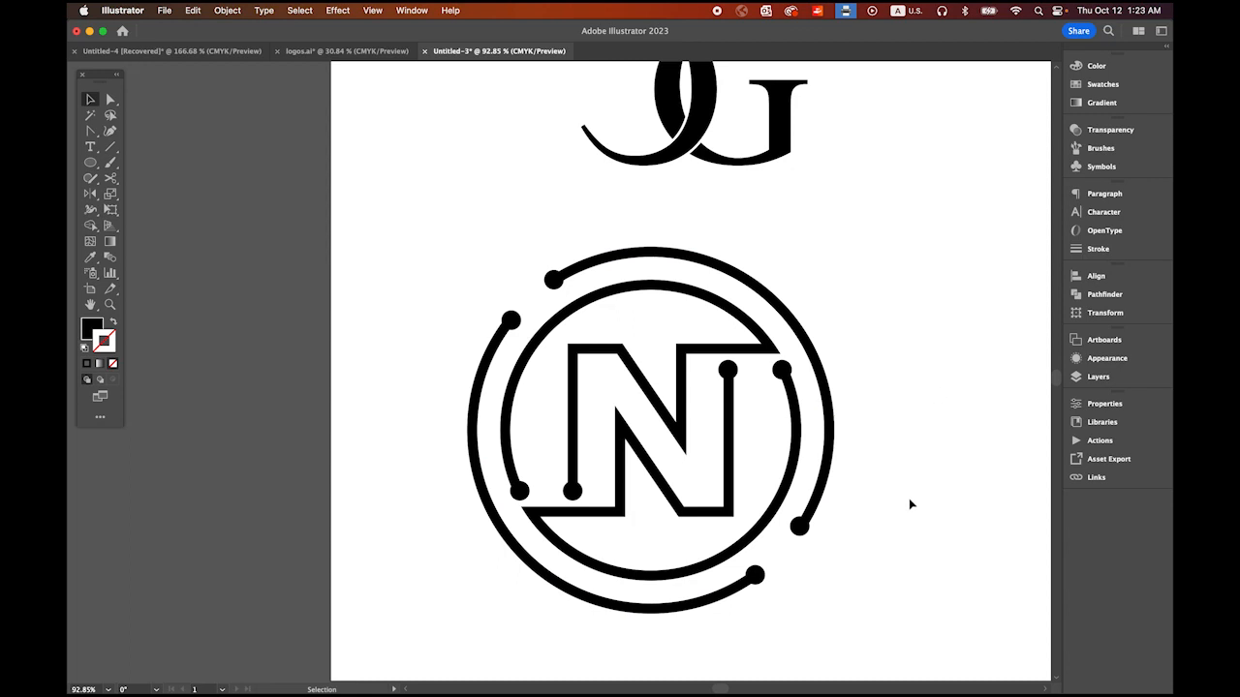
Step: Rotate the outer dotted ring slightly clockwise around the N emblem, keeping the inner emblem in place
{"action": "left_click", "coordinate": [829, 422]}
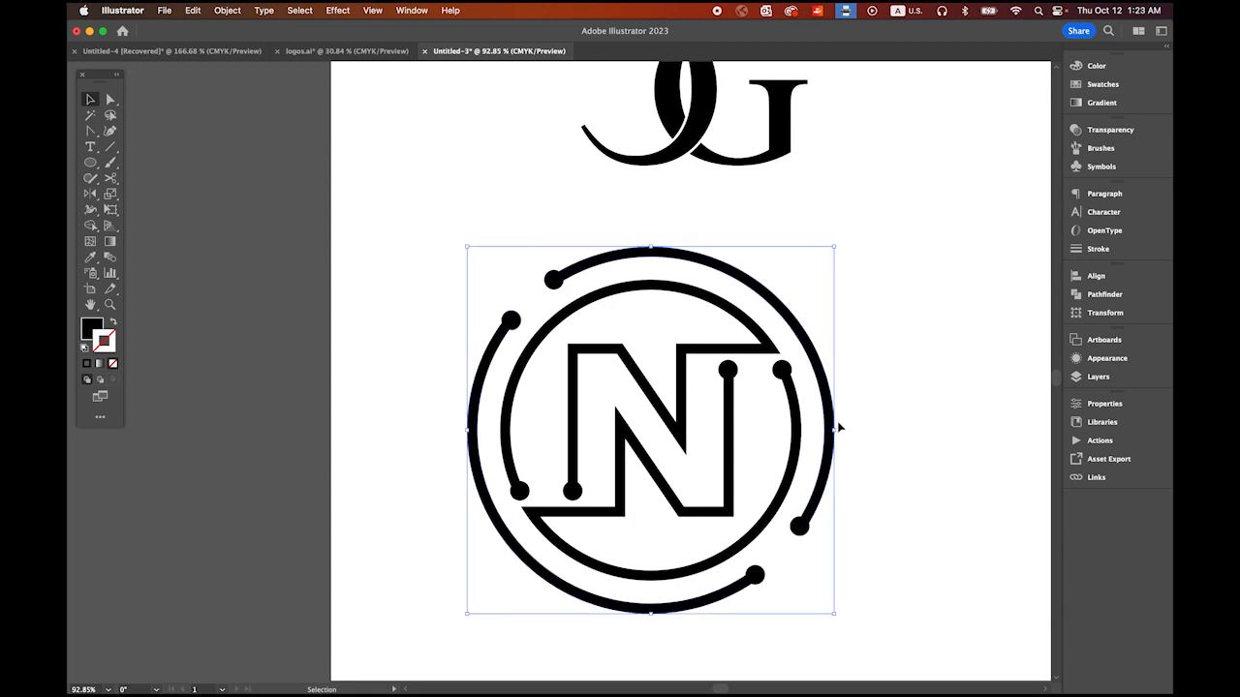
{"action": "left_click", "coordinate": [800, 428]}
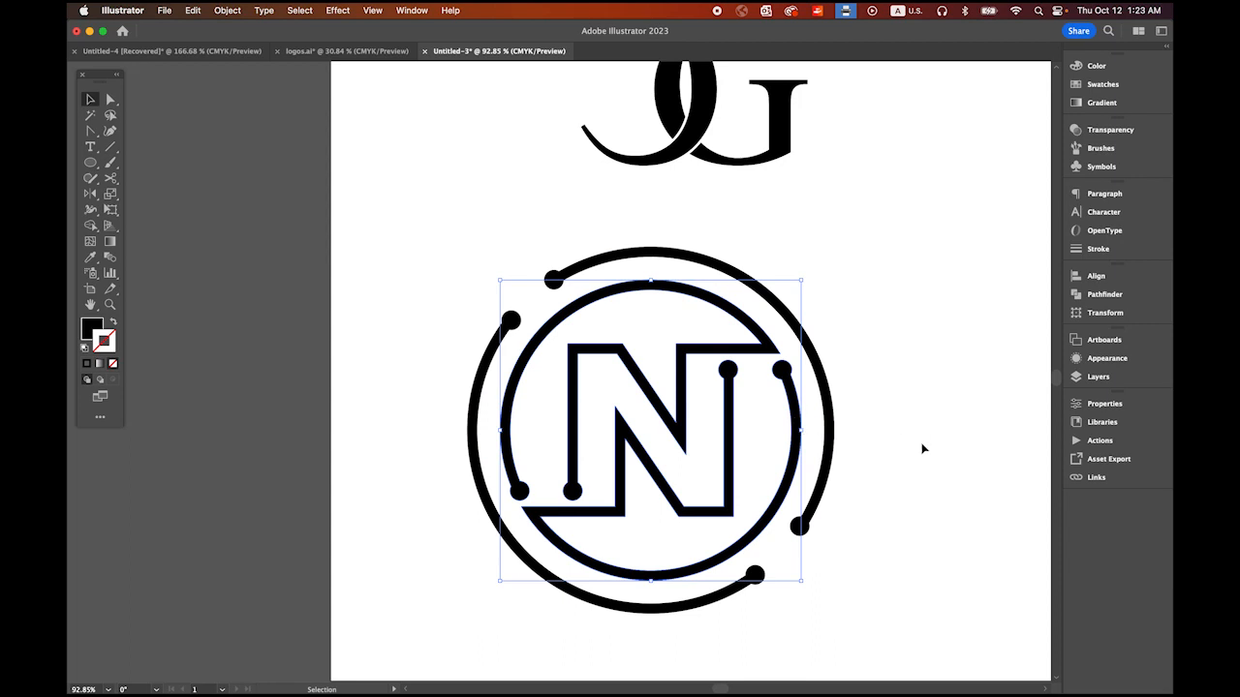
{"action": "left_click", "coordinate": [920, 451]}
{"action": "left_click", "coordinate": [832, 422]}
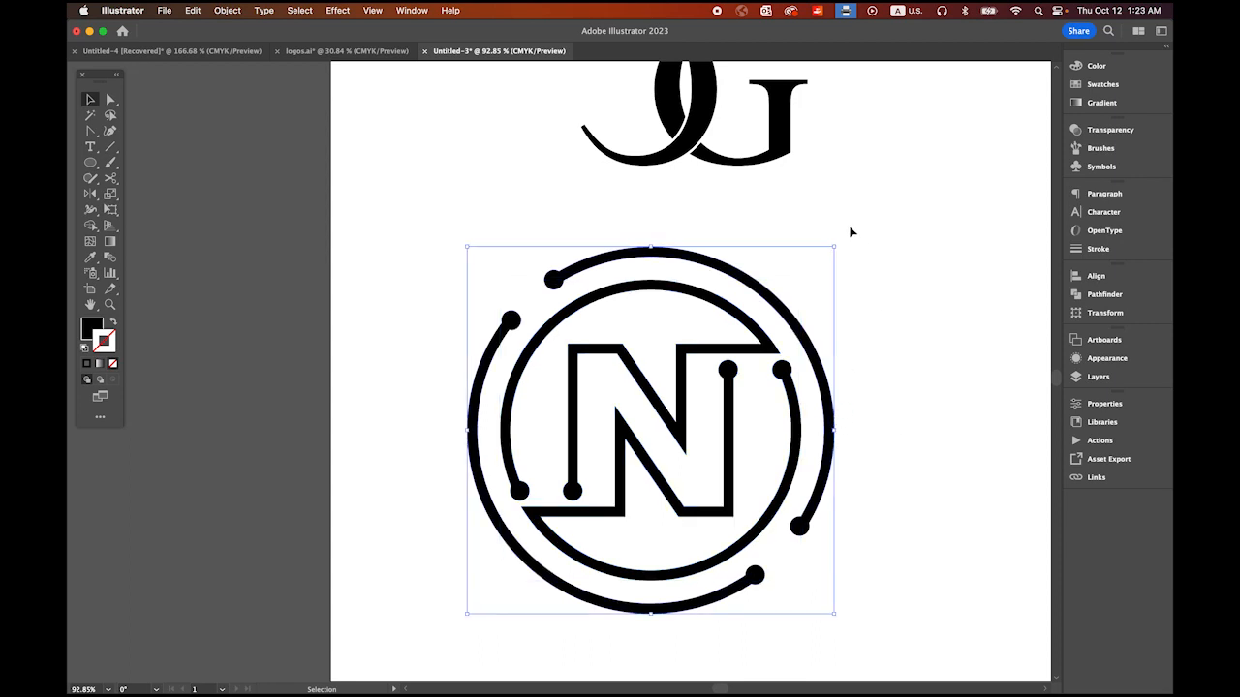
{"action": "left_click_drag", "start_coordinate": [851, 258], "coordinate": [905, 203]}
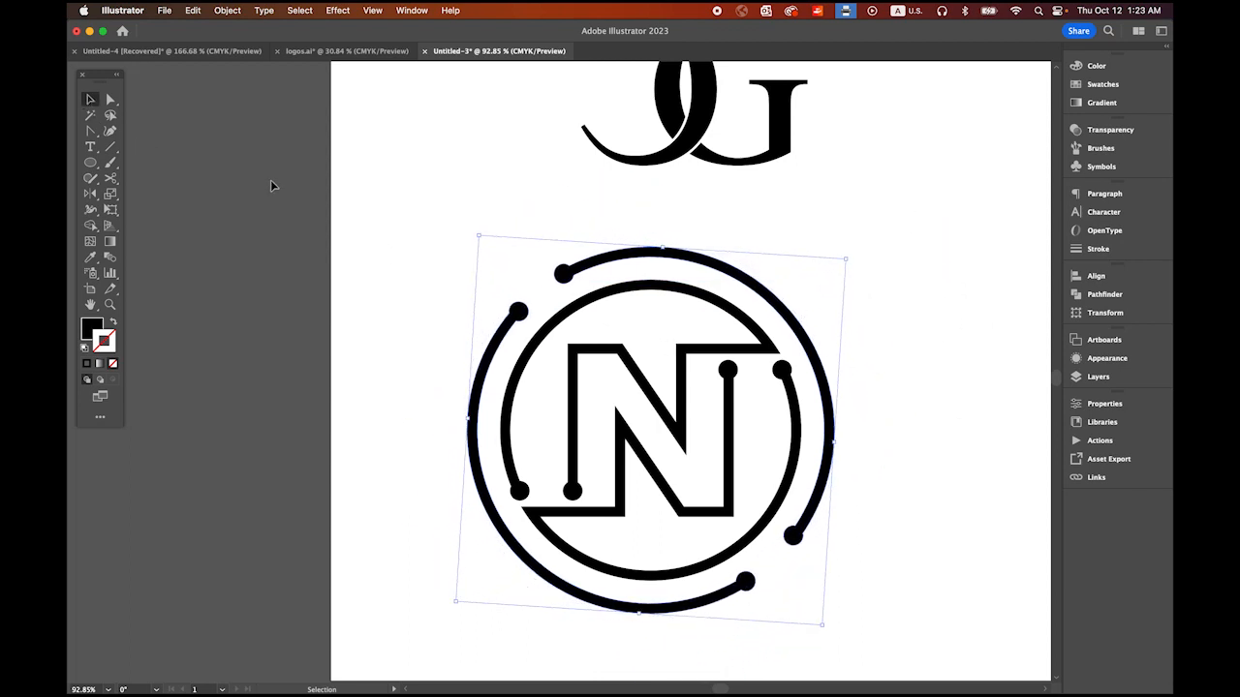
{"action": "left_click", "coordinate": [386, 299]}
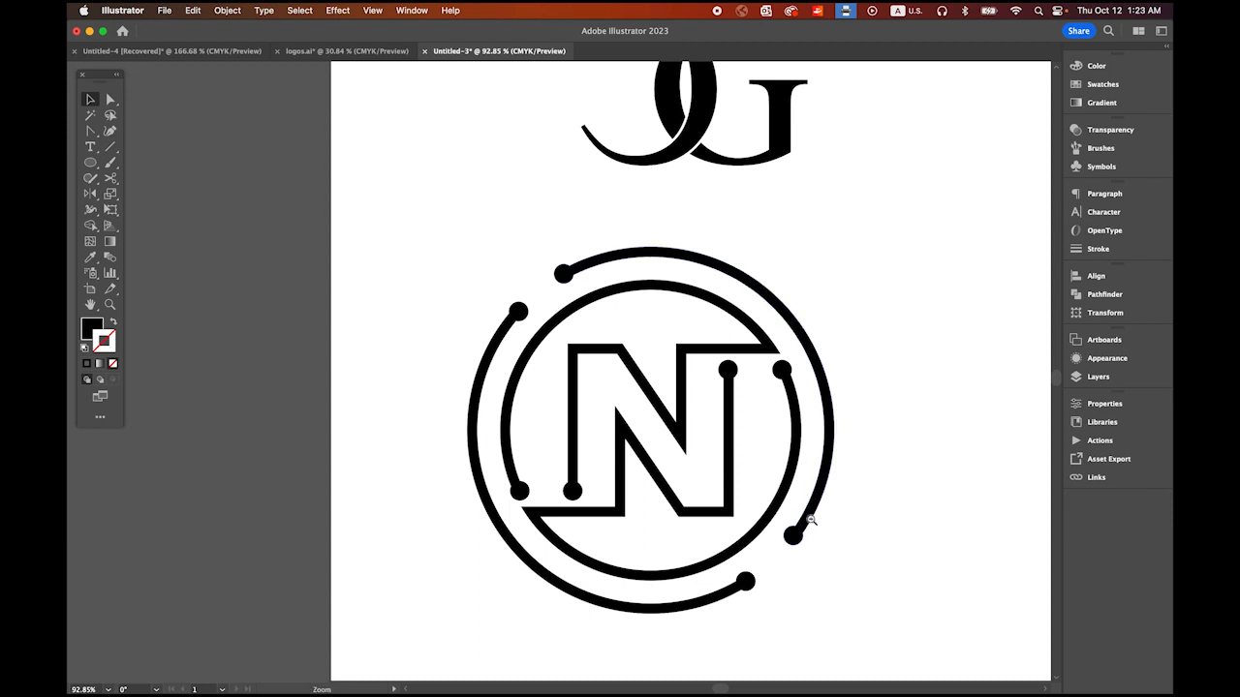
Step: Scale the whole N emblem down to about 80% and center it in the lower part of the artboard under the CG logo
{"action": "left_click_drag", "start_coordinate": [811, 520], "coordinate": [684, 413]}
{"action": "left_click_drag", "start_coordinate": [769, 461], "coordinate": [638, 432]}
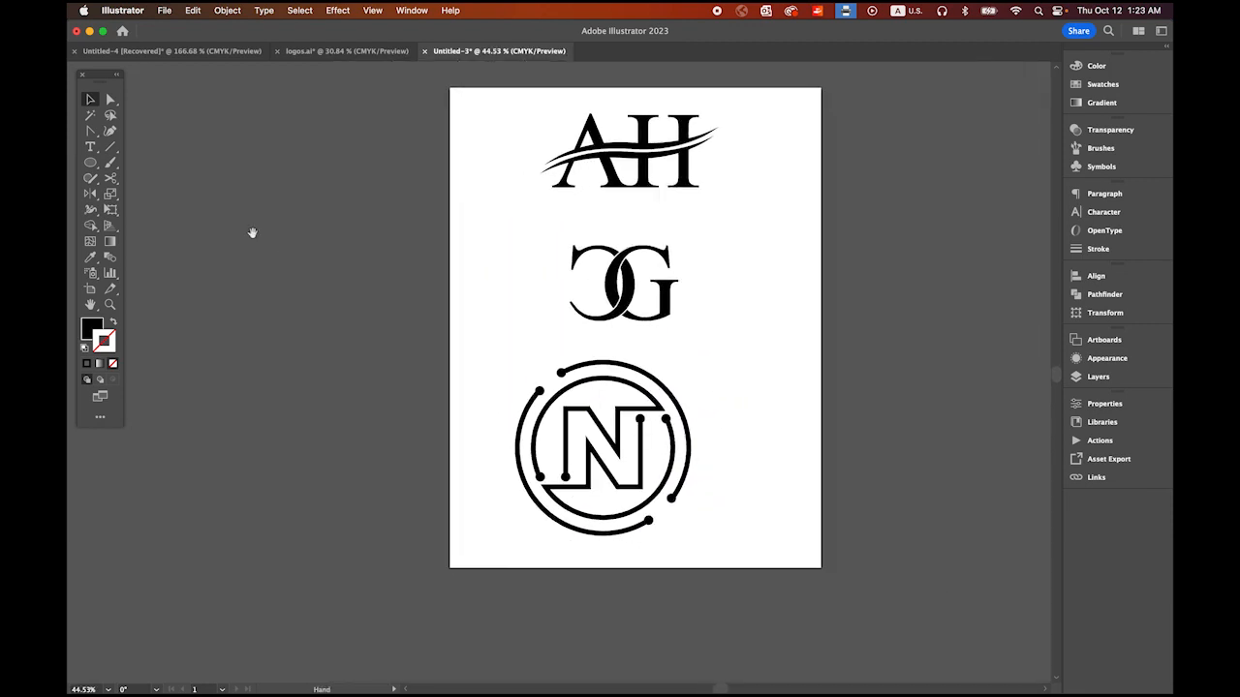
{"action": "left_click_drag", "start_coordinate": [489, 354], "coordinate": [676, 521]}
{"action": "left_click_drag", "start_coordinate": [631, 481], "coordinate": [655, 497]}
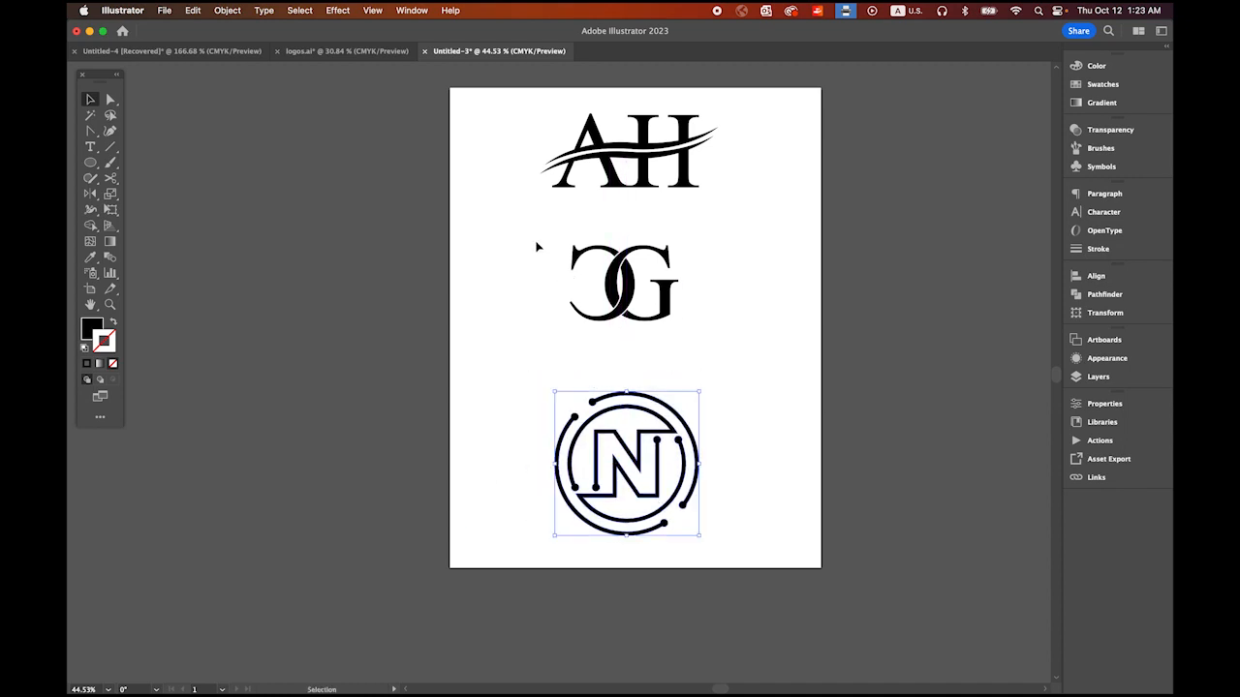
Step: Move the CG logo slightly down so it sits evenly between the AH logo and the N emblem
{"action": "left_click_drag", "start_coordinate": [537, 243], "coordinate": [678, 340]}
{"action": "left_click_drag", "start_coordinate": [626, 308], "coordinate": [627, 325]}
{"action": "left_click", "coordinate": [772, 376]}
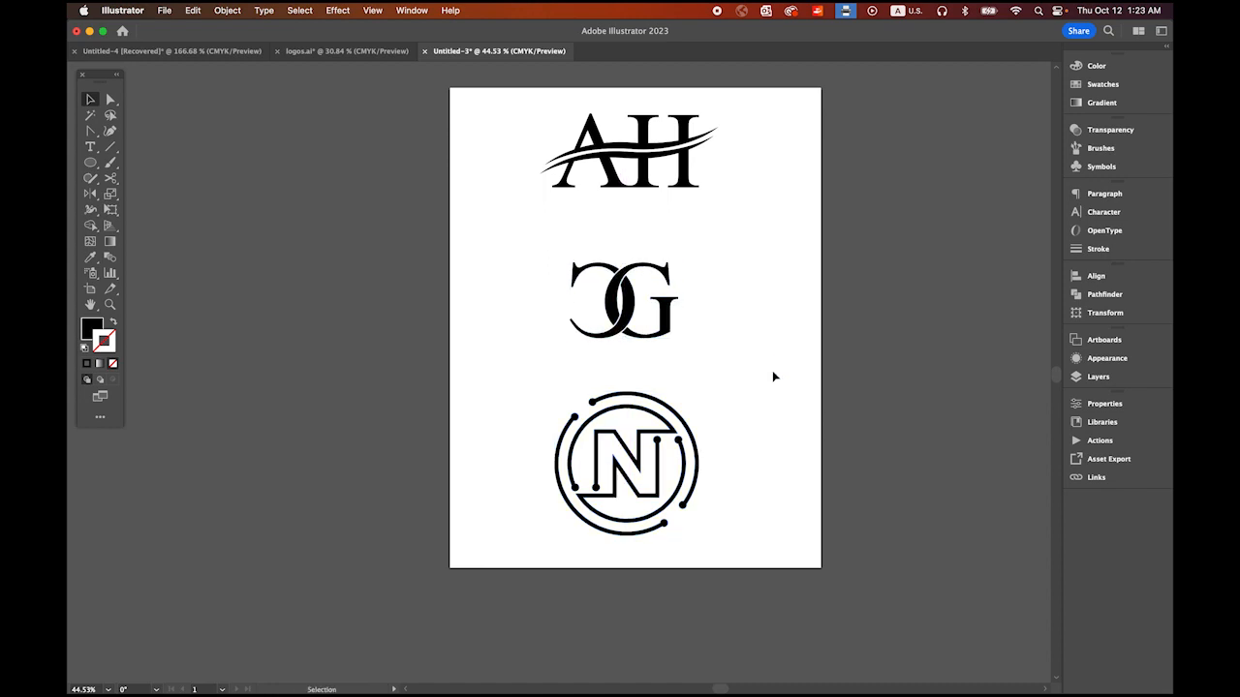